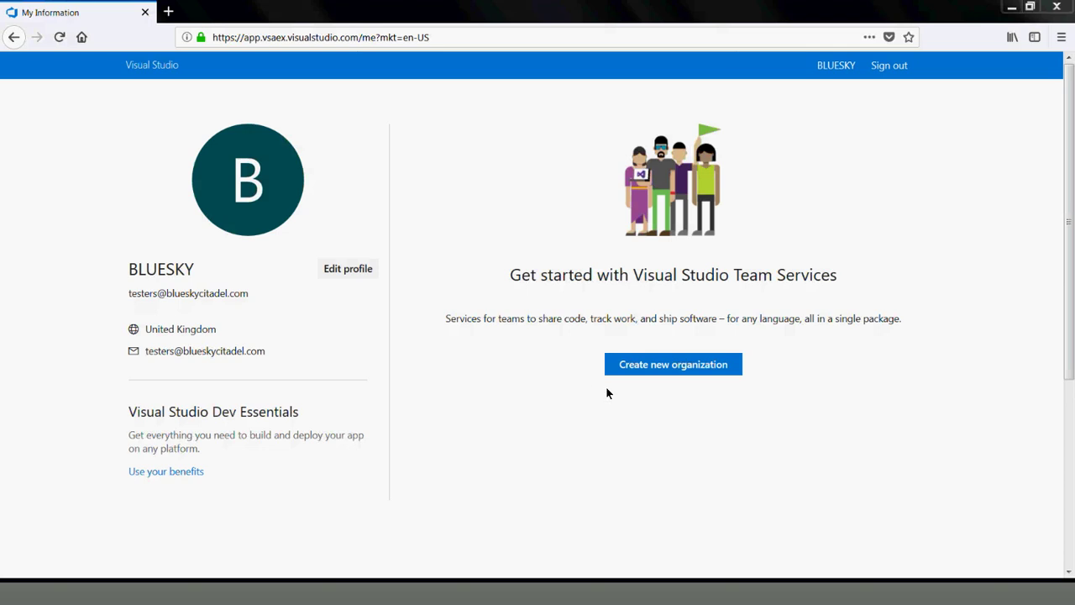
Start a new organization from the profile page's 'Create new organization' link
{"action": "left_click", "coordinate": [677, 371]}
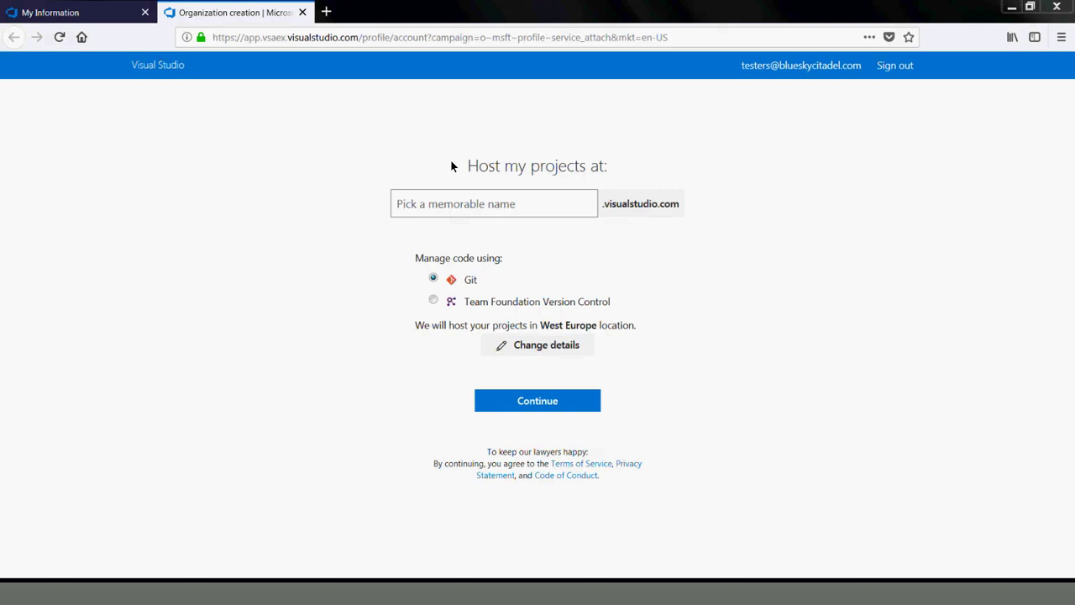
Enter 'bluesky' as the organization hosting name, submit, and dismiss the reserved-name error
{"action": "left_click", "coordinate": [491, 213]}
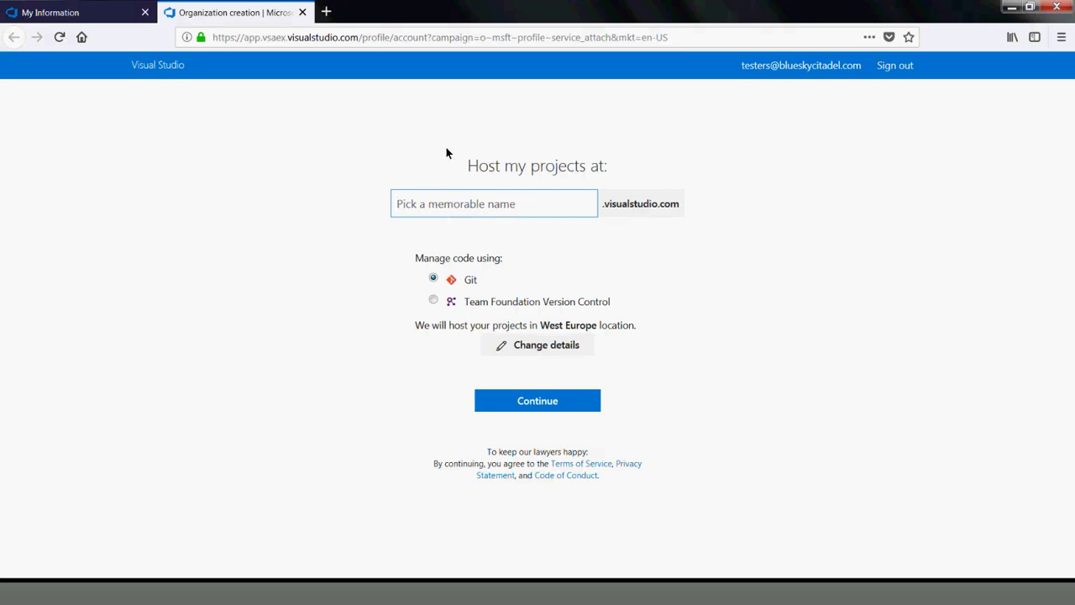
{"action": "type", "text": "B"}
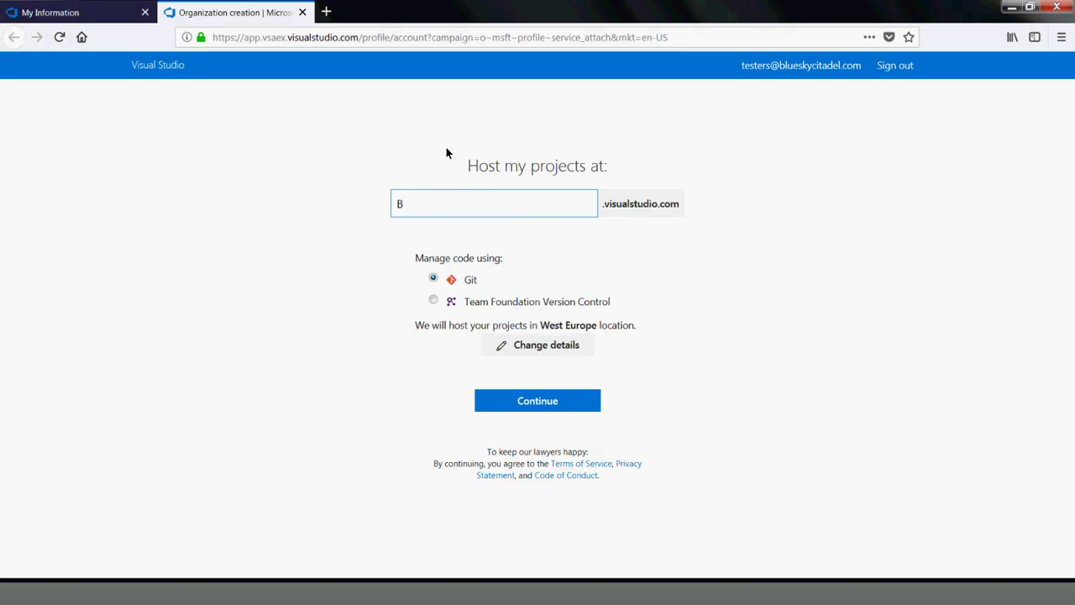
{"action": "key", "text": "BackSpace"}
{"action": "type", "text": "bluesky"}
{"action": "left_click", "coordinate": [528, 405]}
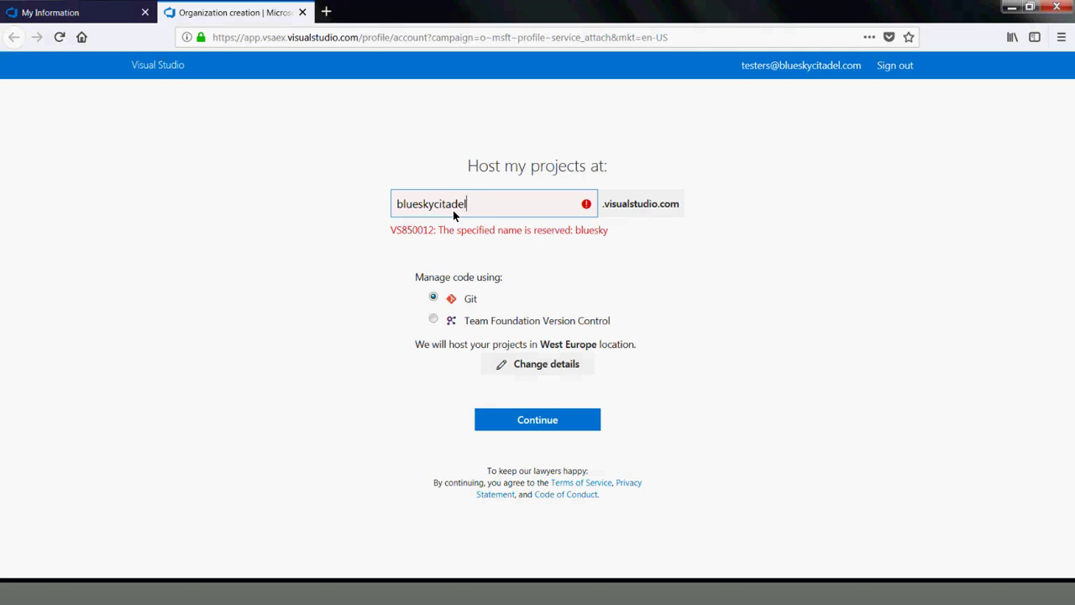
{"action": "left_click", "coordinate": [487, 414]}
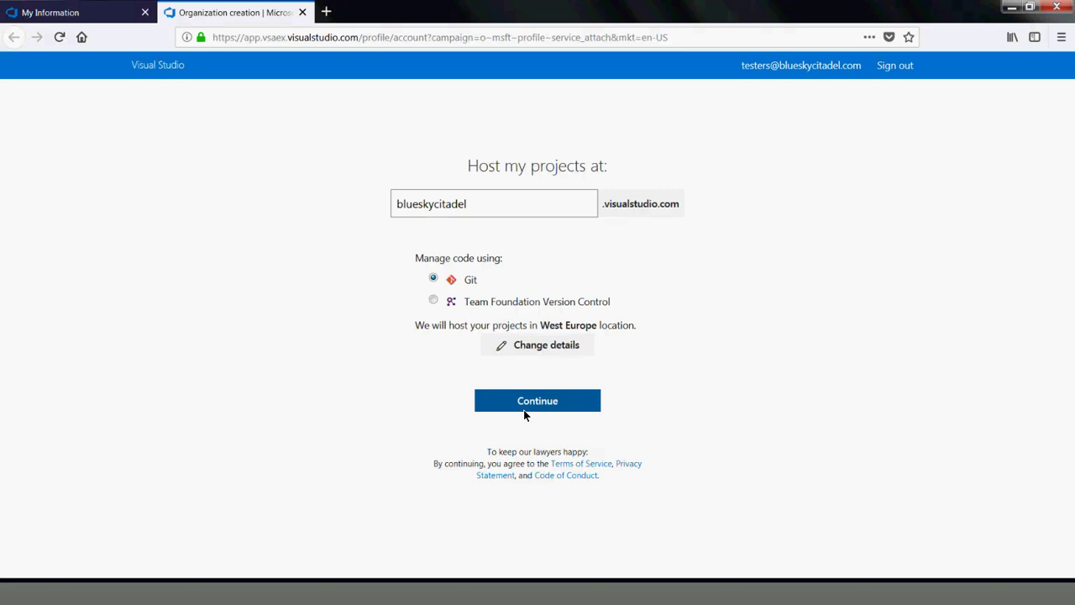
Create the organization under the corrected name 'blueskycitadel'
{"action": "left_click", "coordinate": [529, 410]}
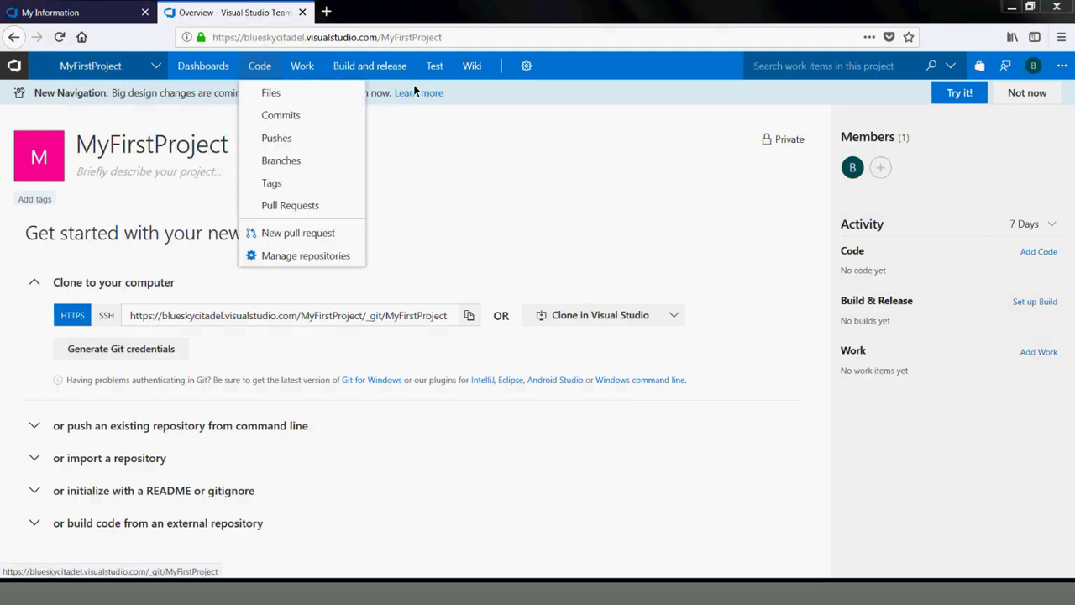
Go to the MyFirstProject home page, then to the project's Dashboards list
{"action": "left_click", "coordinate": [166, 71]}
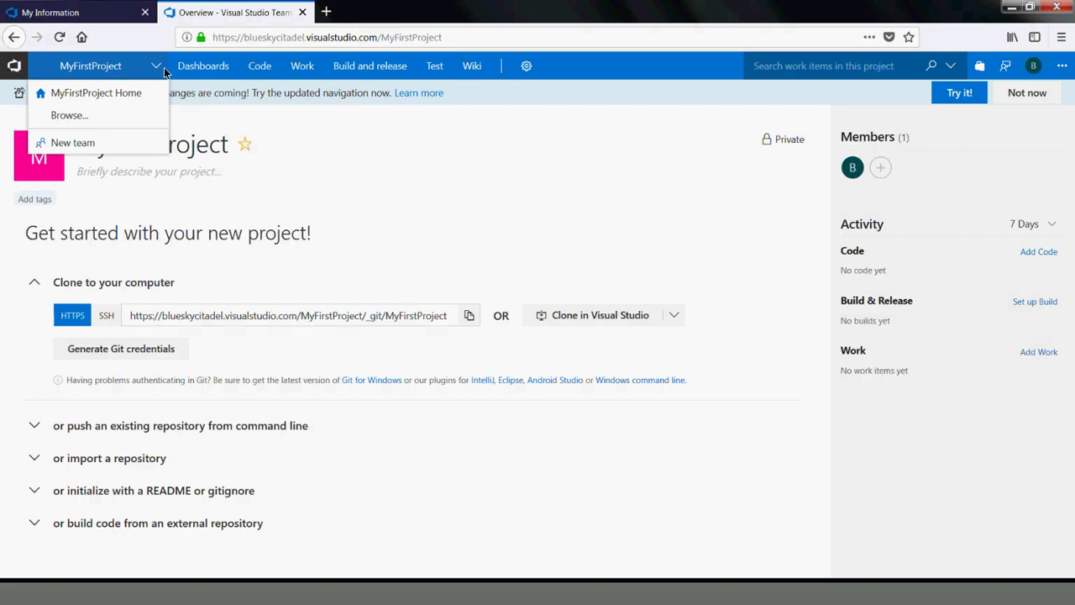
{"action": "left_click", "coordinate": [106, 91]}
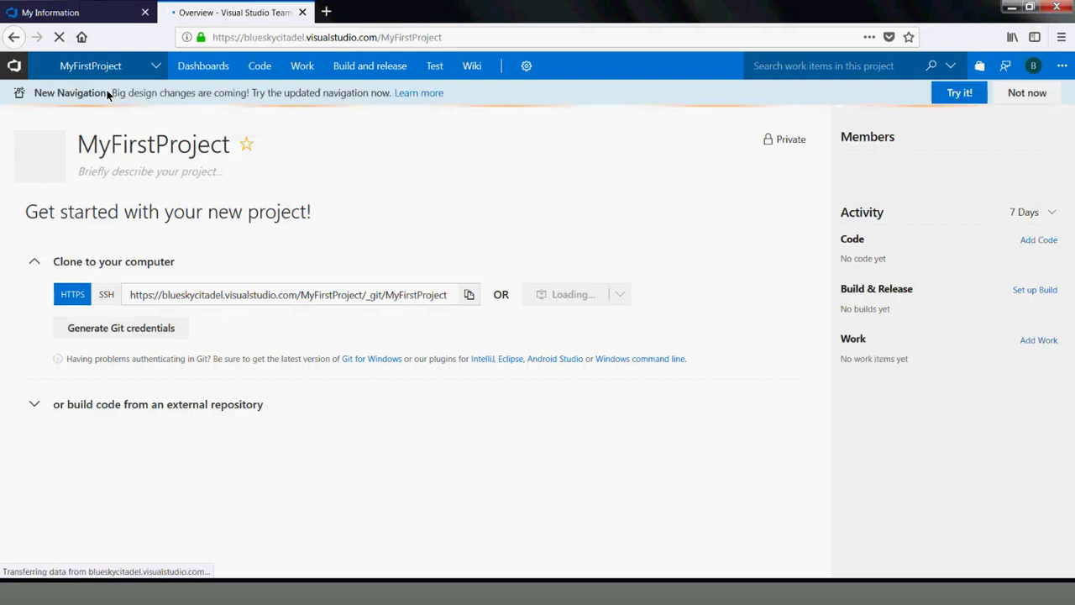
{"action": "left_click", "coordinate": [526, 66]}
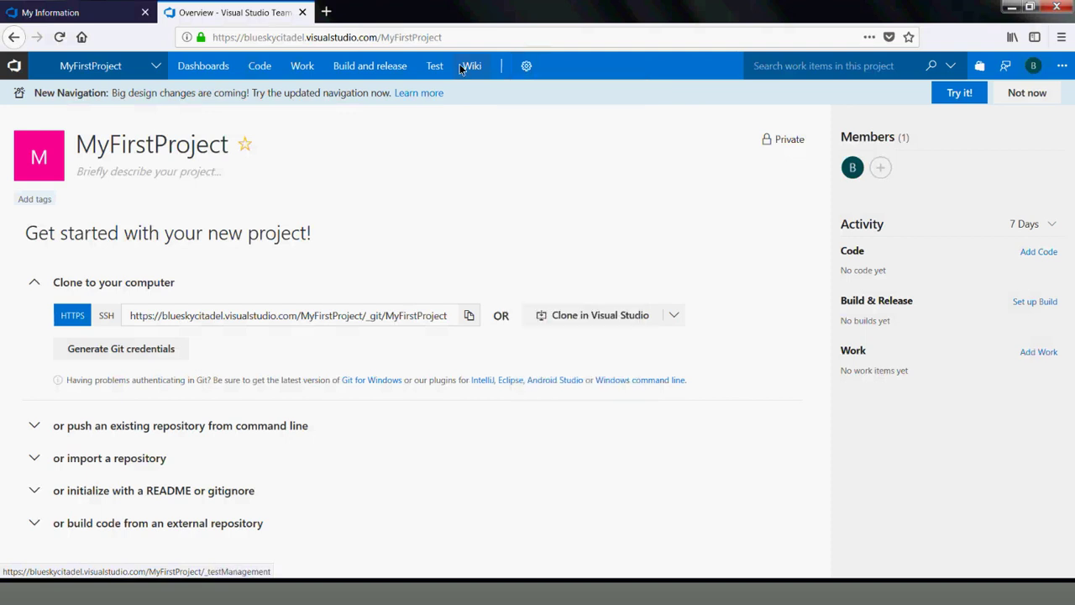
{"action": "mouse_move", "coordinate": [328, 74]}
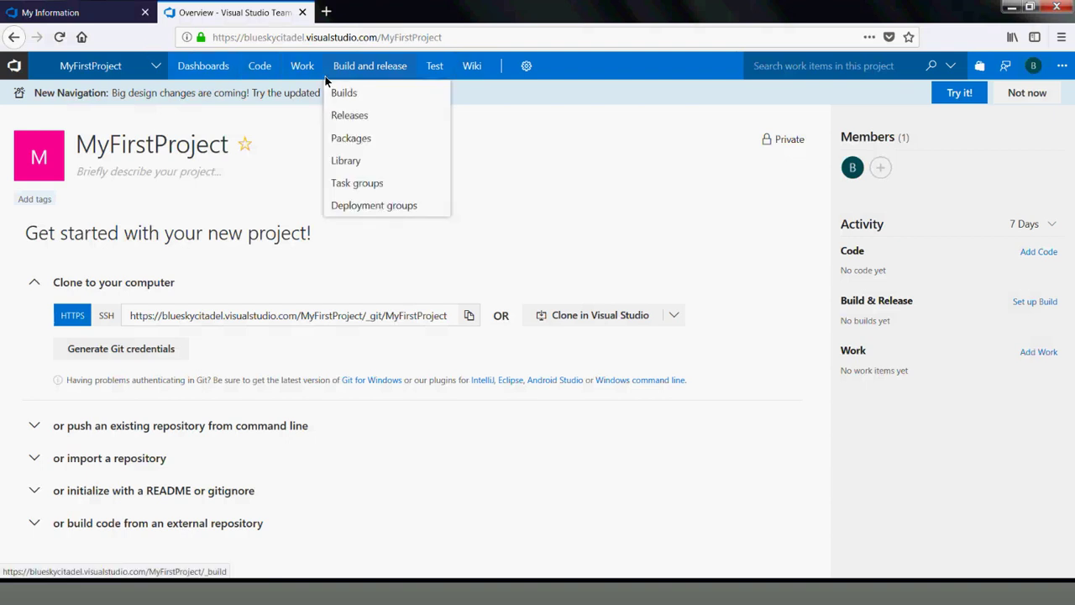
{"action": "left_click", "coordinate": [198, 70]}
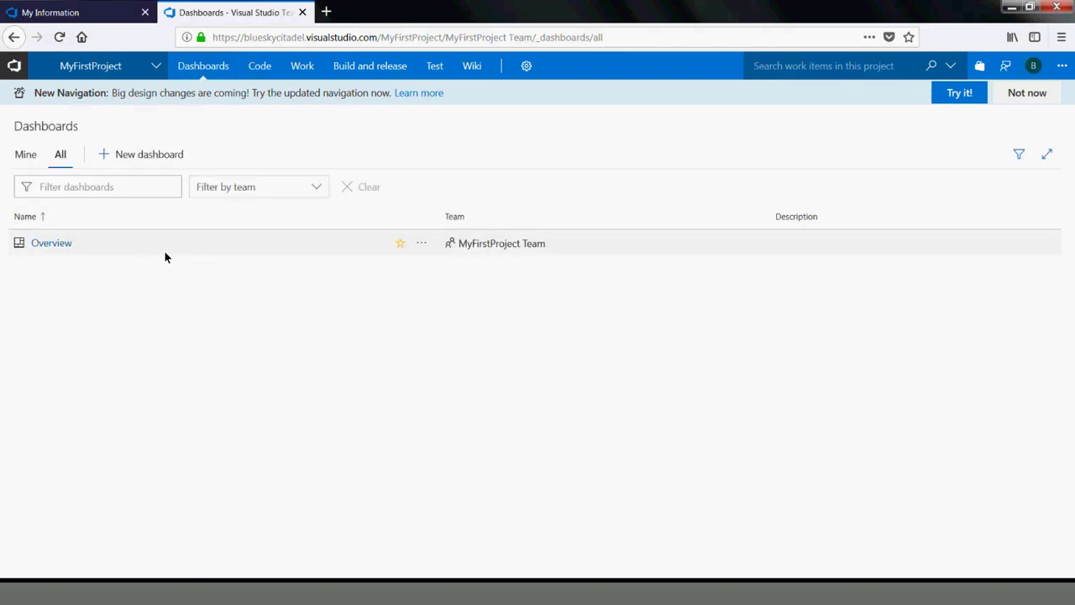
Open MyFirstProject Team's Overview dashboard
{"action": "left_click", "coordinate": [63, 243]}
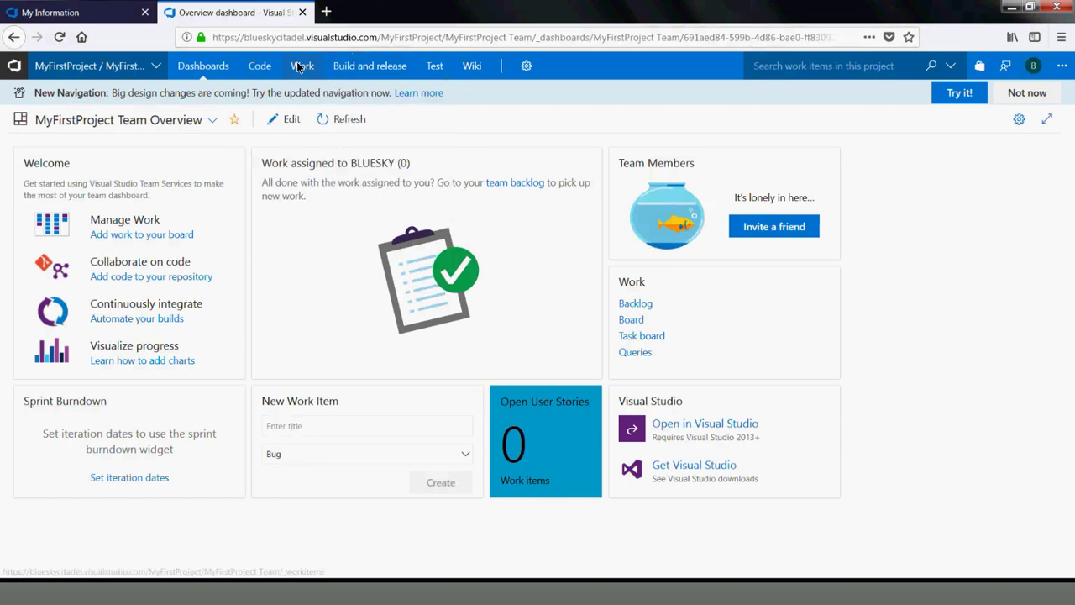
Browse Work Items, then the team Backlogs, then the saved Queries list
{"action": "mouse_move", "coordinate": [298, 68]}
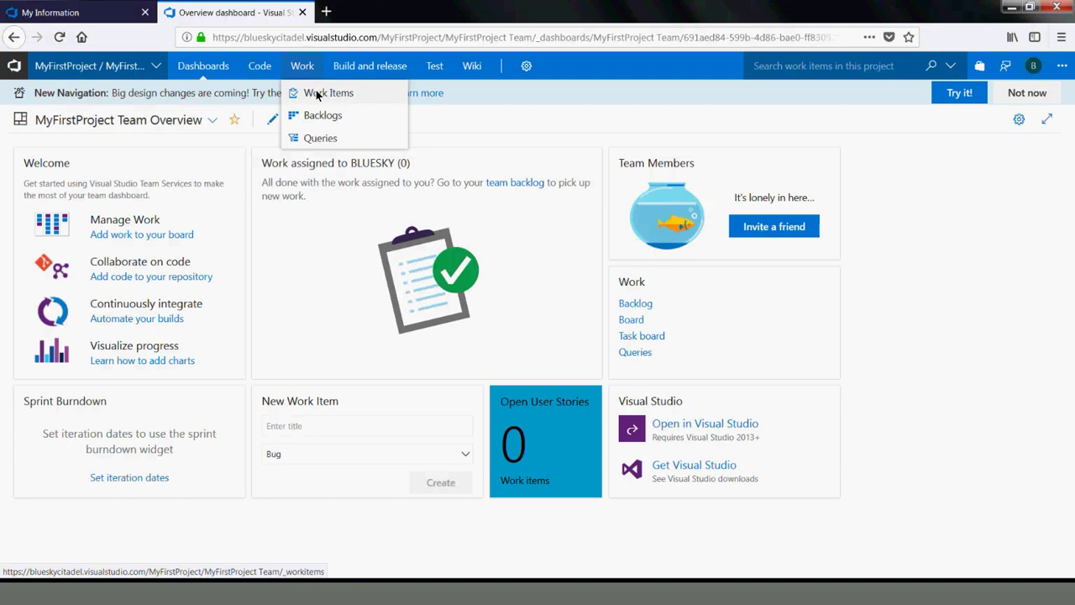
{"action": "left_click", "coordinate": [317, 94]}
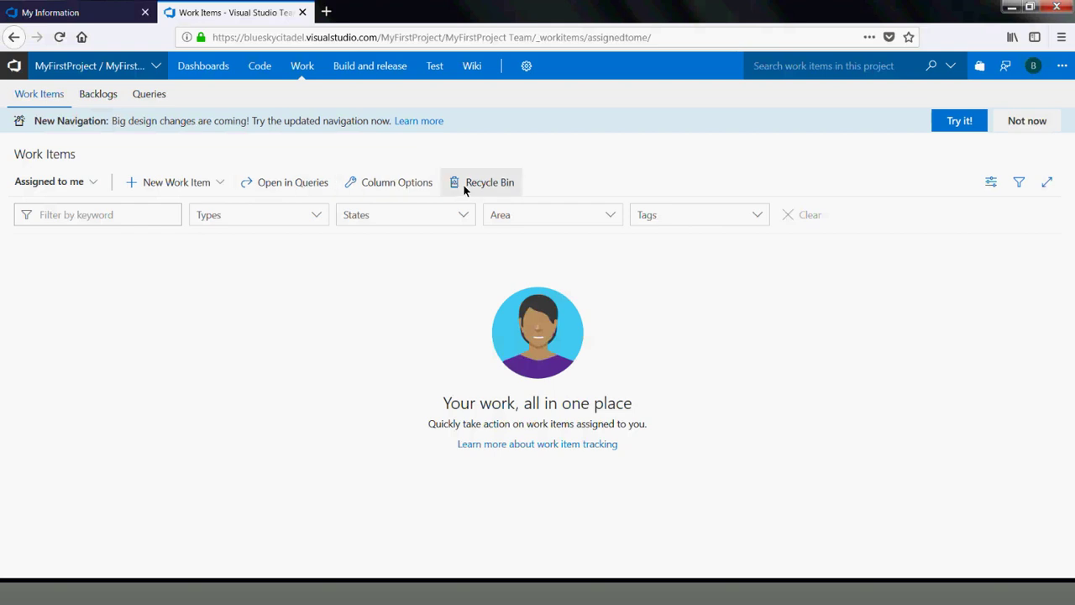
{"action": "left_click", "coordinate": [98, 94]}
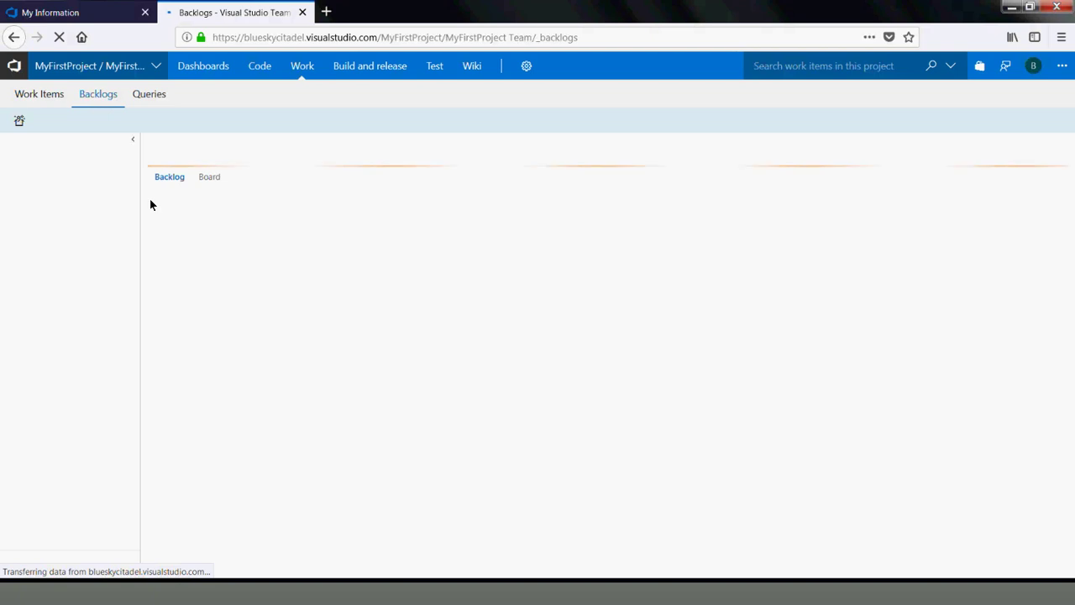
{"action": "left_click", "coordinate": [151, 95]}
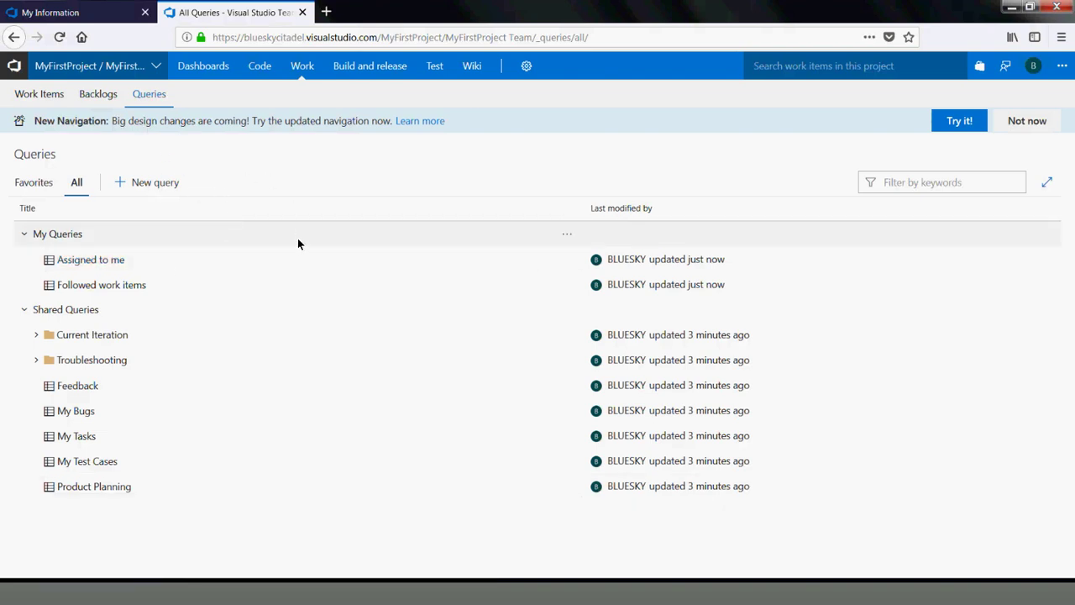
Fill in a new team named InternTeam1 with [MyFirstProject]\Contributors permissions and an area path
{"action": "left_click", "coordinate": [154, 67]}
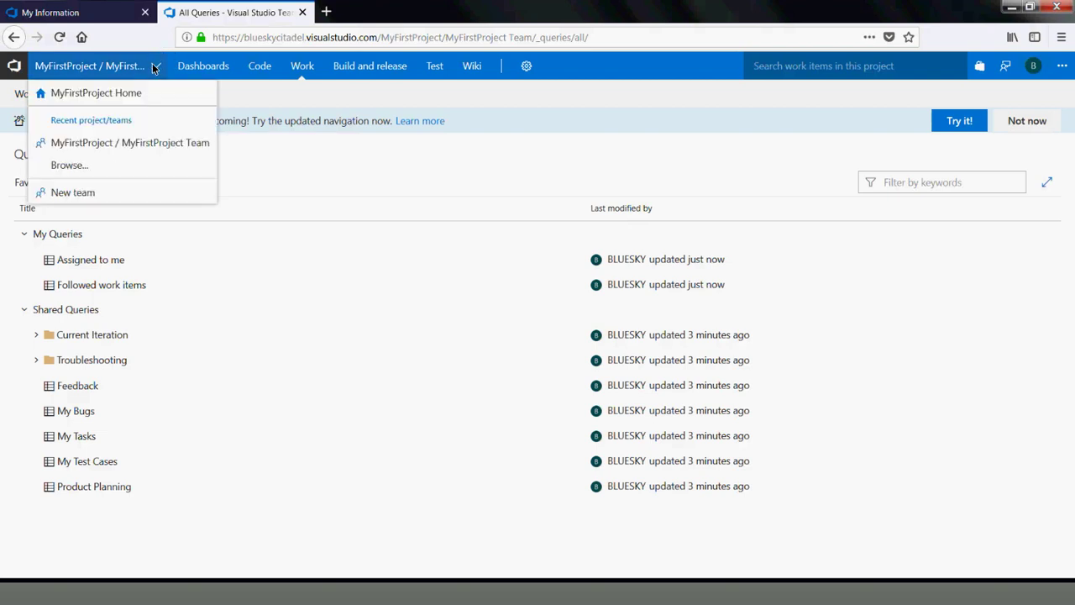
{"action": "left_click", "coordinate": [70, 195]}
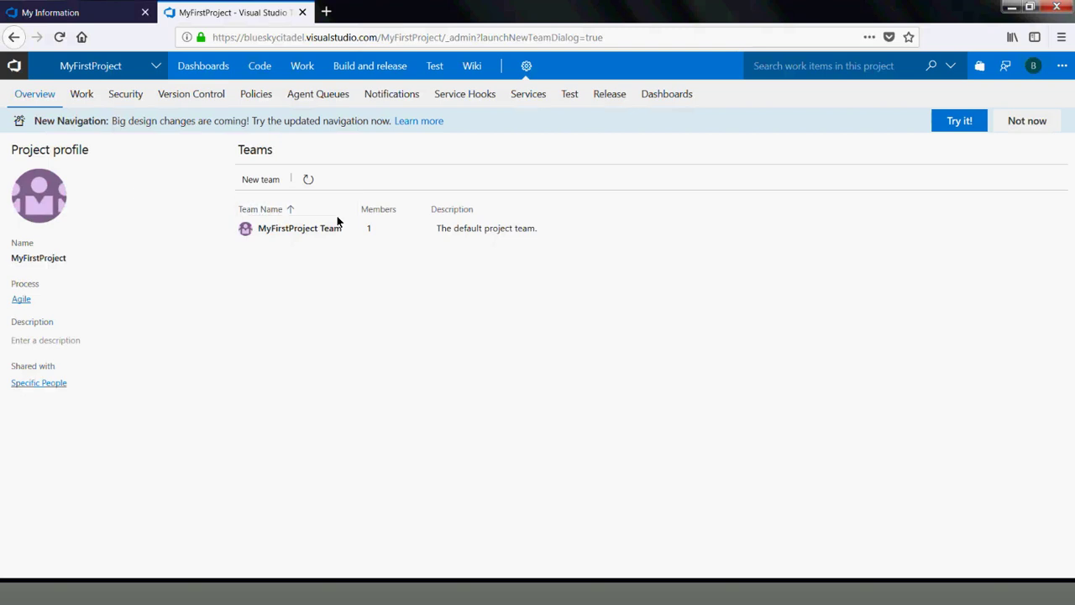
{"action": "left_click", "coordinate": [252, 181]}
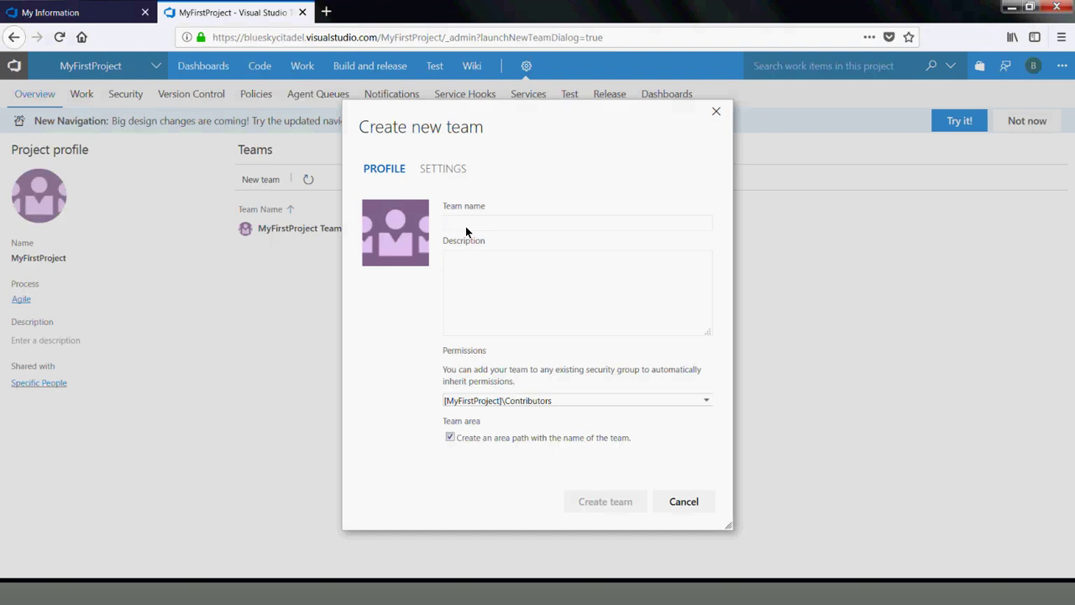
{"action": "type", "text": "("}
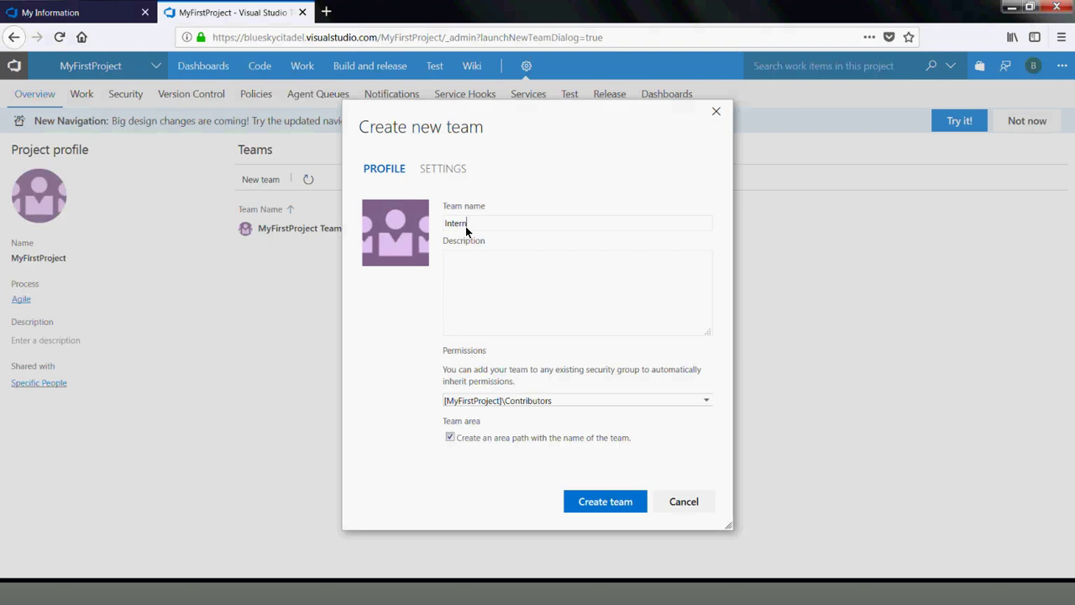
{"action": "type", "text": "nternTeam1"}
{"action": "left_click", "coordinate": [706, 402]}
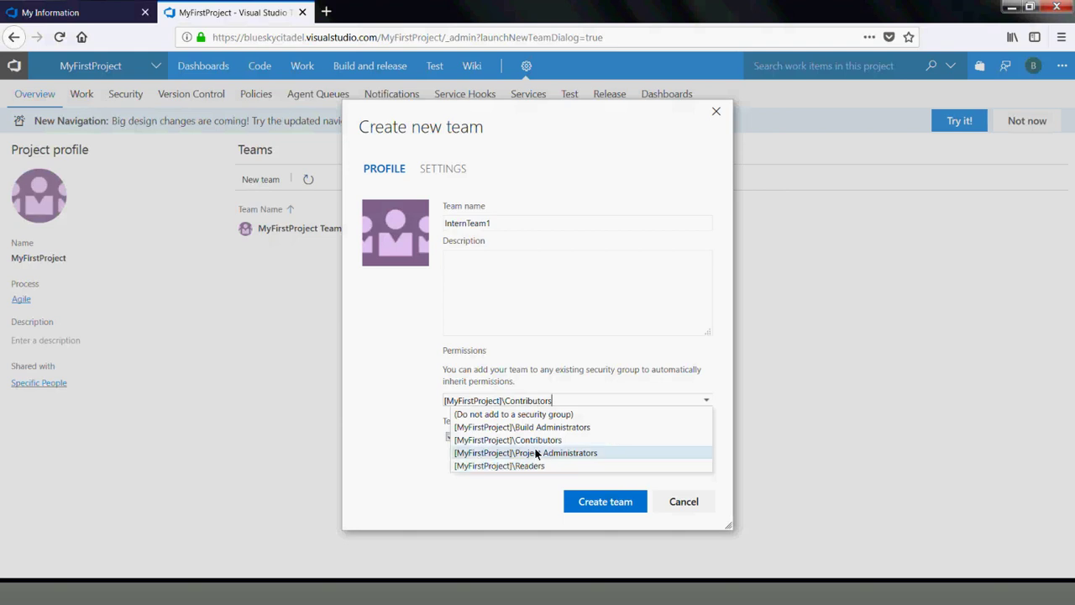
{"action": "left_click", "coordinate": [543, 439]}
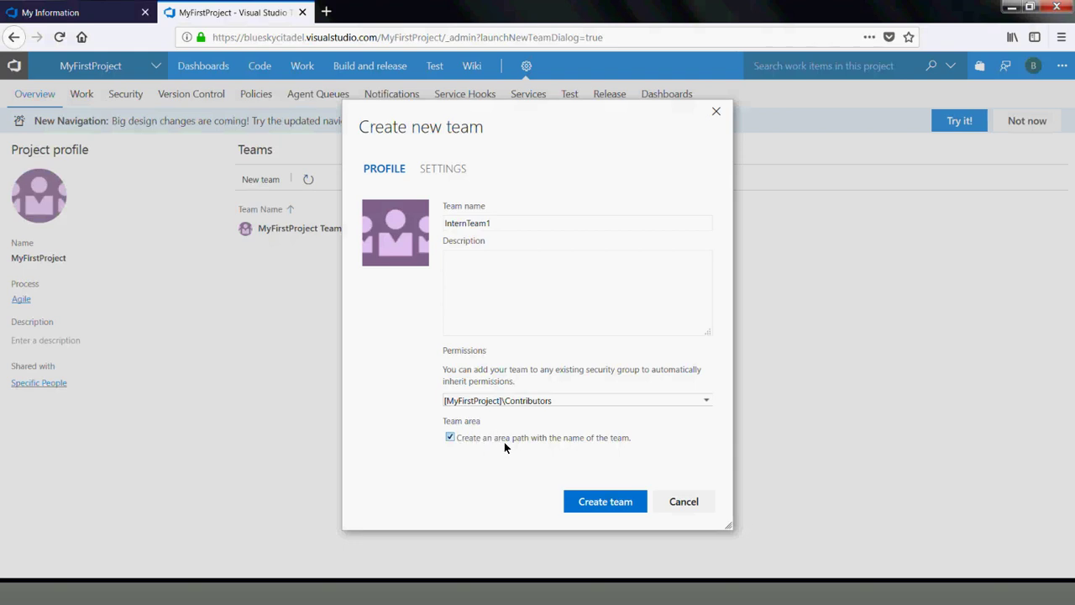
Create InternTeam1 and set it as the project's default team
{"action": "left_click", "coordinate": [600, 498]}
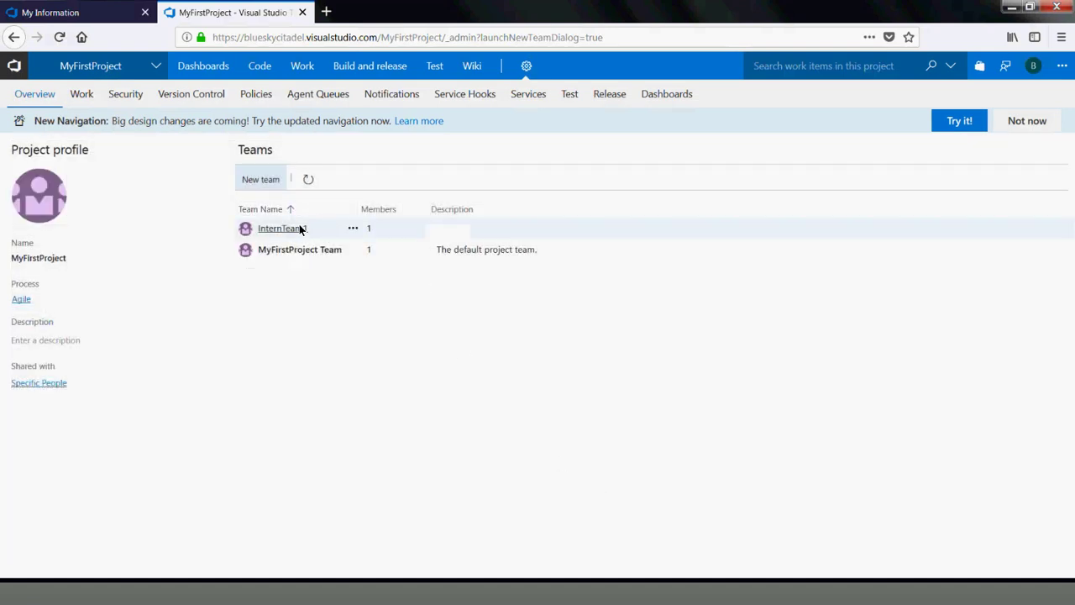
{"action": "left_click", "coordinate": [352, 229]}
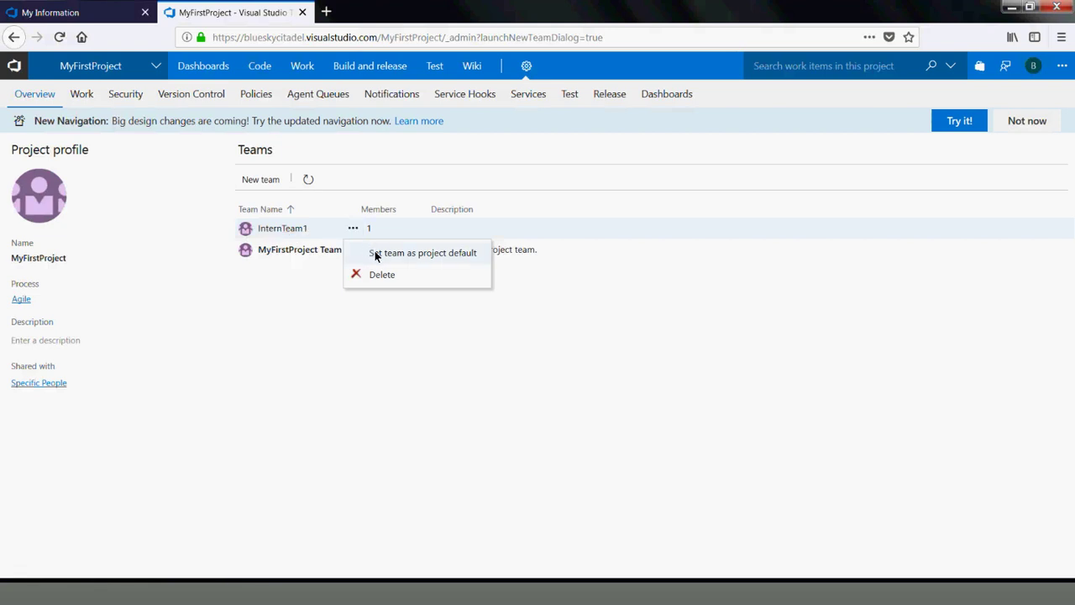
{"action": "left_click", "coordinate": [375, 255]}
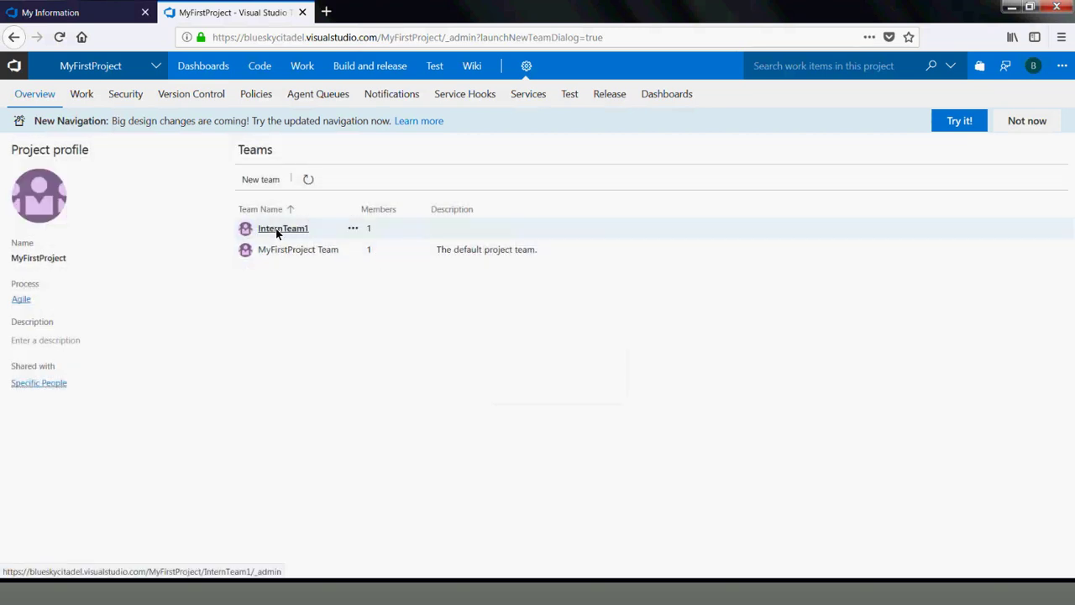
Open InternTeam1's settings, search for a member by name, then cancel when none is found
{"action": "left_click", "coordinate": [278, 230]}
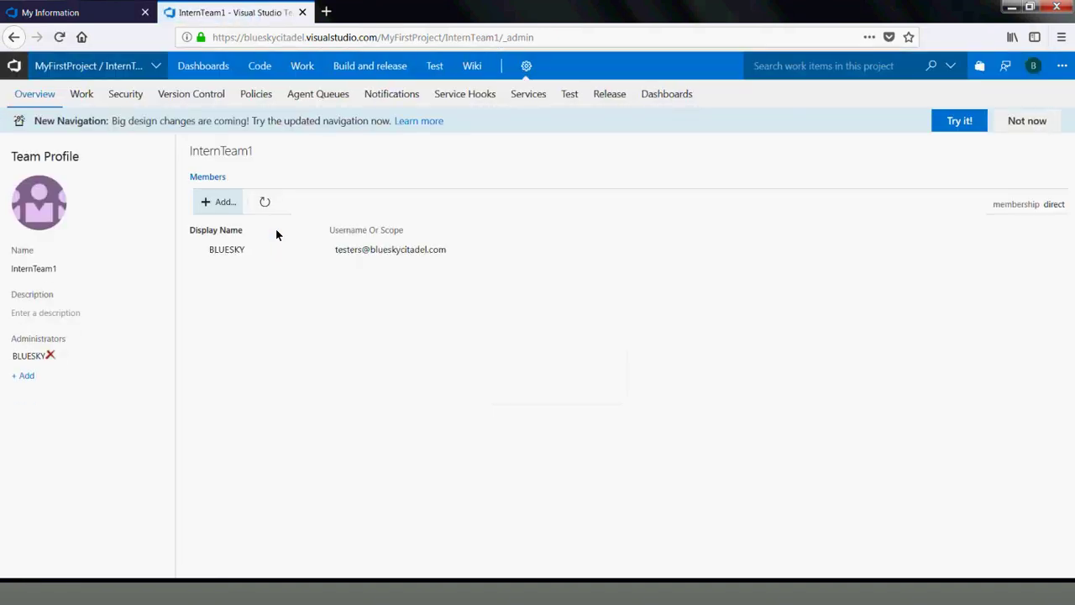
{"action": "left_click", "coordinate": [226, 202]}
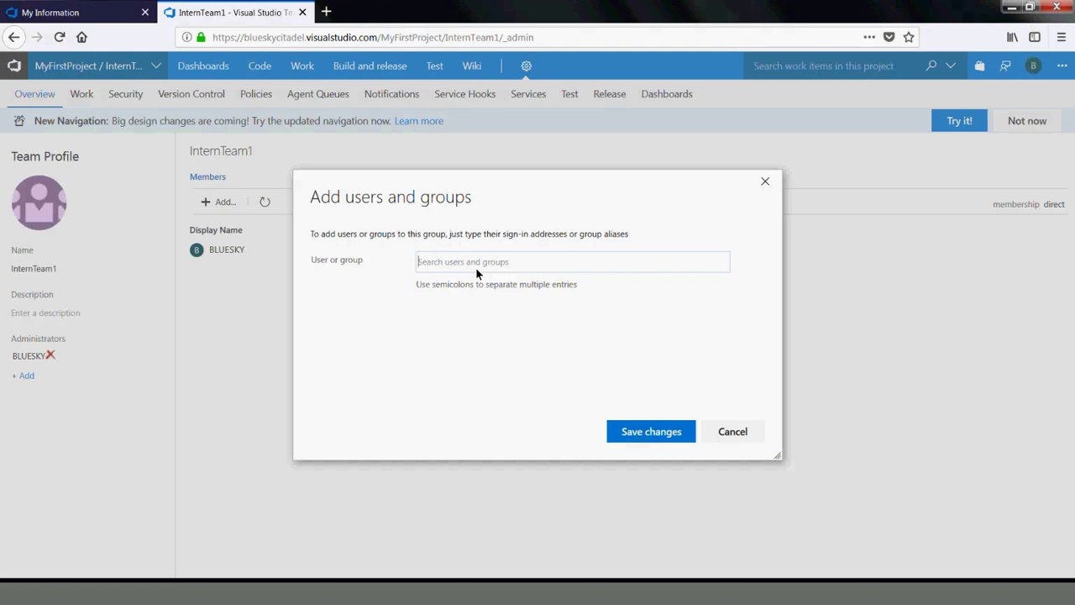
{"action": "type", "text": "pat"}
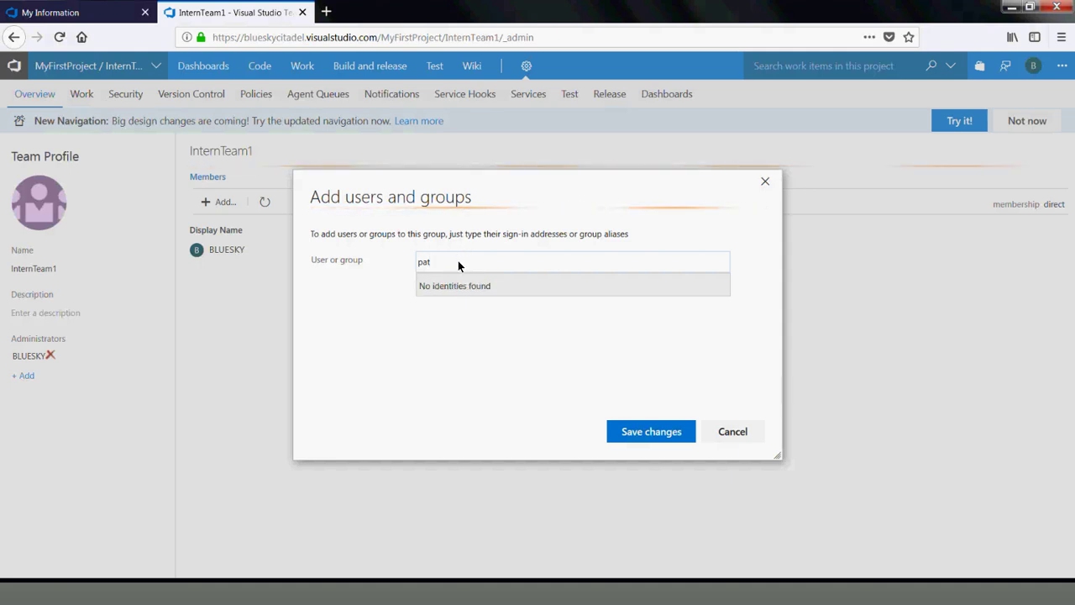
{"action": "left_click", "coordinate": [724, 435]}
{"action": "left_click", "coordinate": [723, 435]}
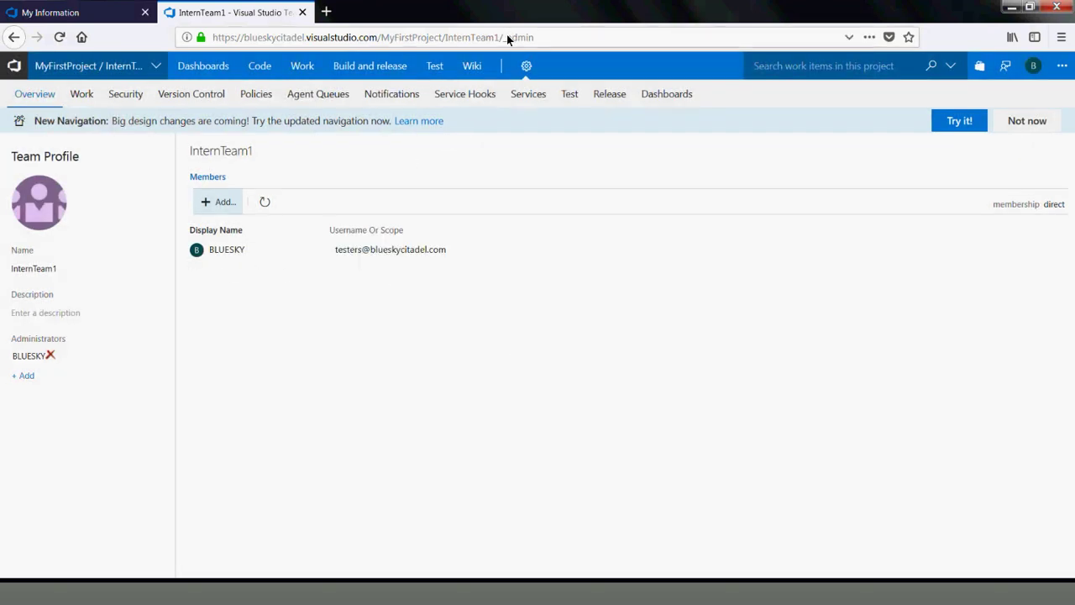
{"action": "mouse_move", "coordinate": [528, 67]}
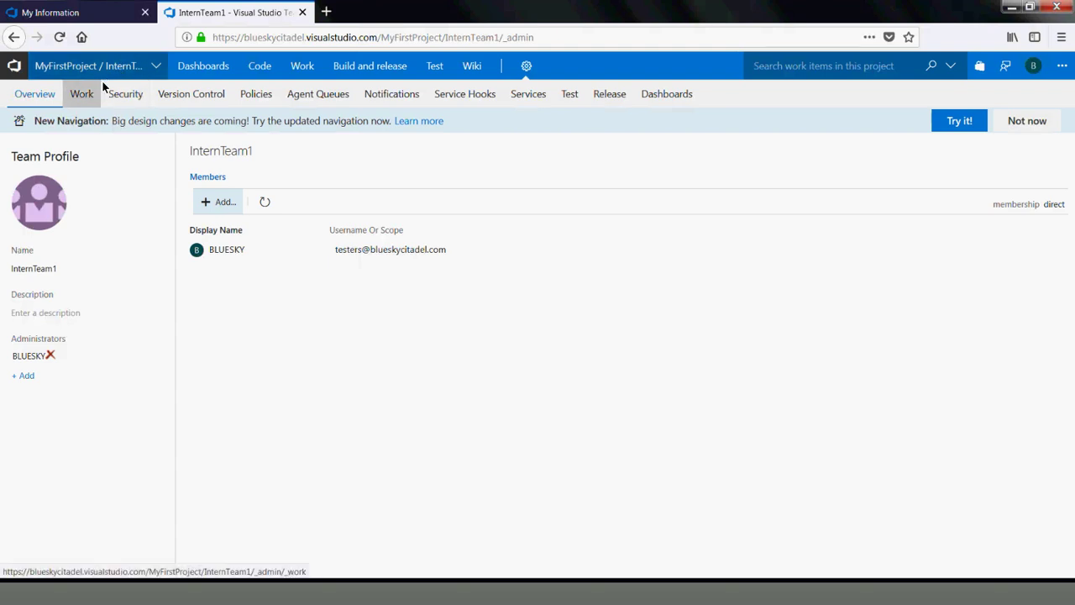
{"action": "left_click", "coordinate": [23, 378]}
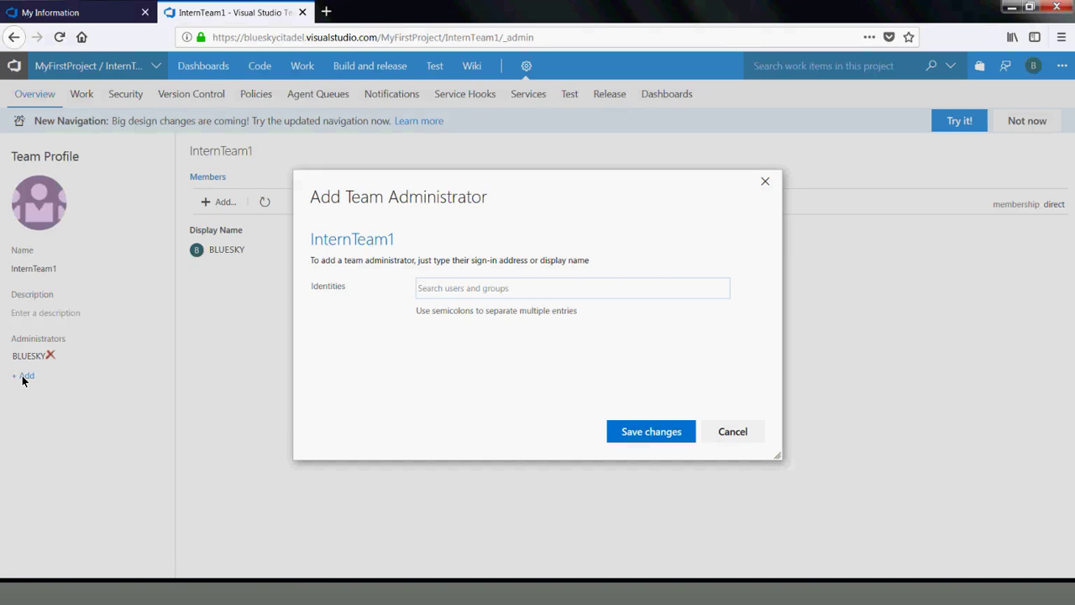
{"action": "left_click", "coordinate": [739, 431]}
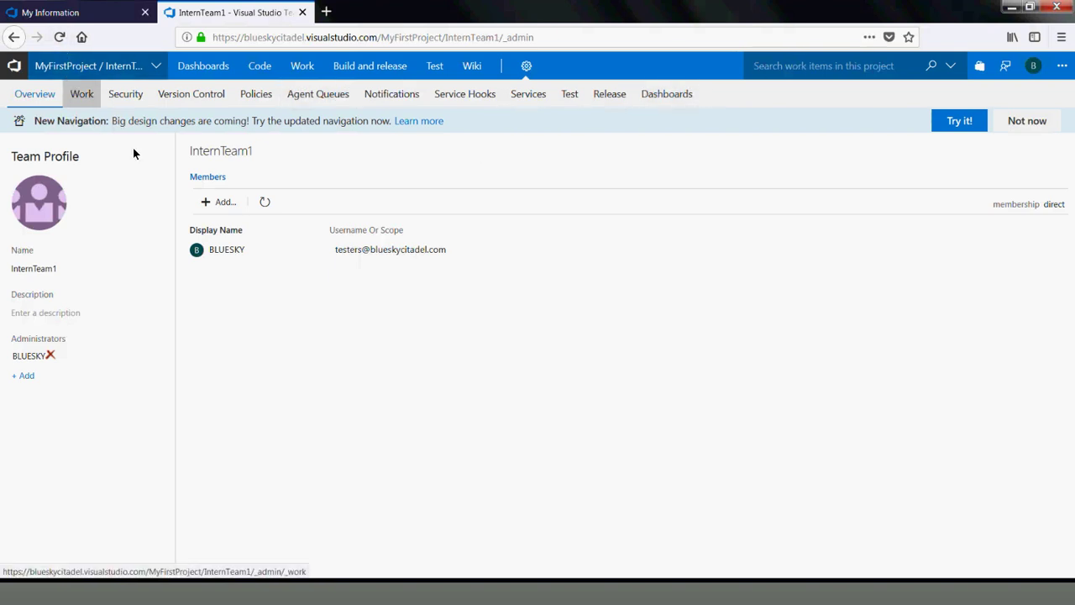
View InternTeam1's security Members list, then cancel the Add users and groups dialog
{"action": "left_click", "coordinate": [117, 97]}
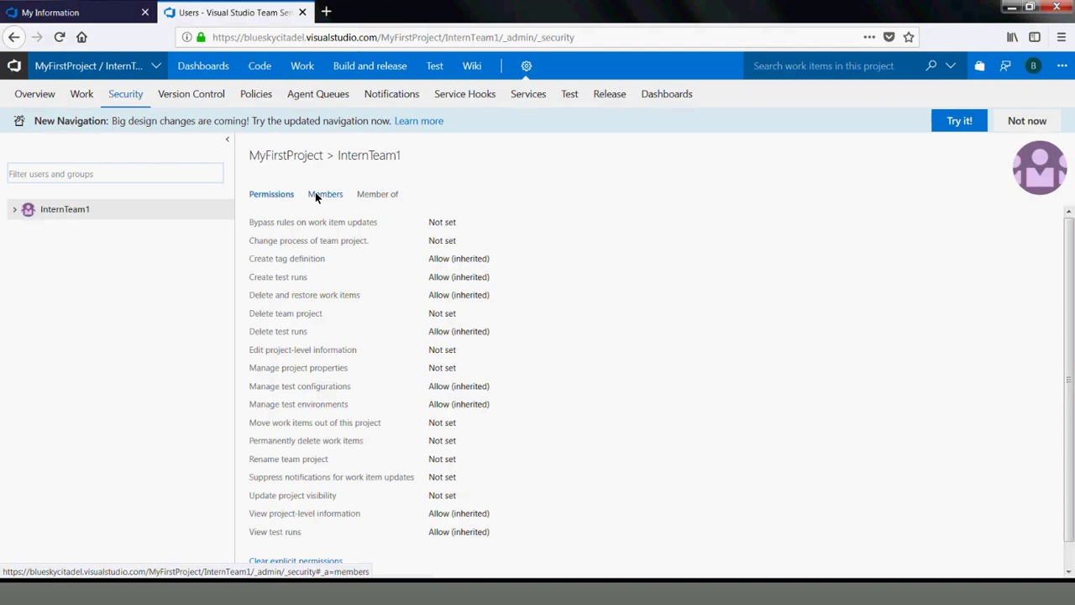
{"action": "left_click", "coordinate": [317, 196]}
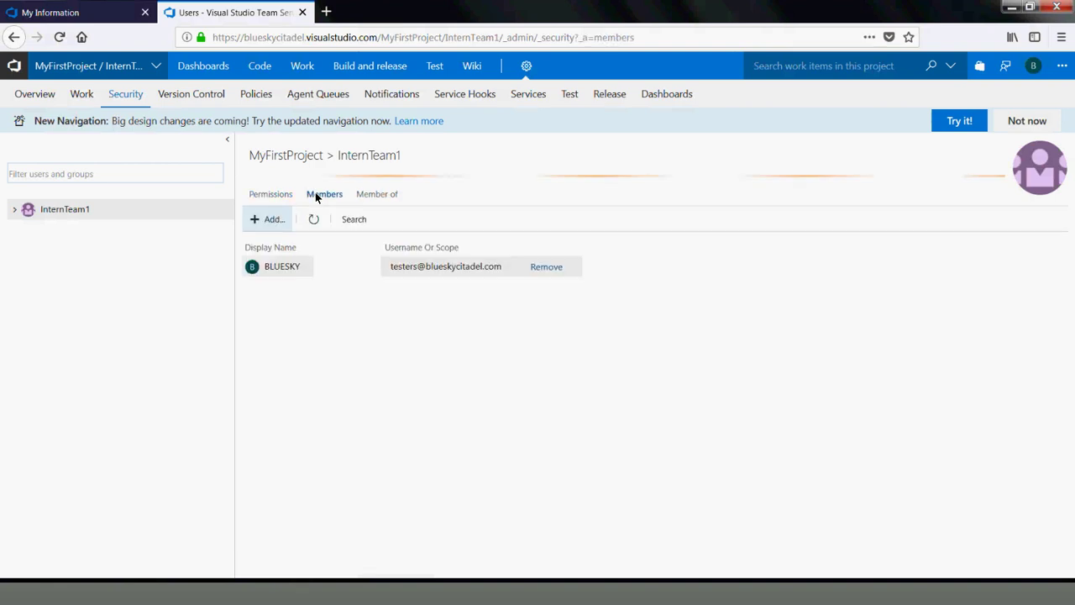
{"action": "left_click", "coordinate": [271, 221]}
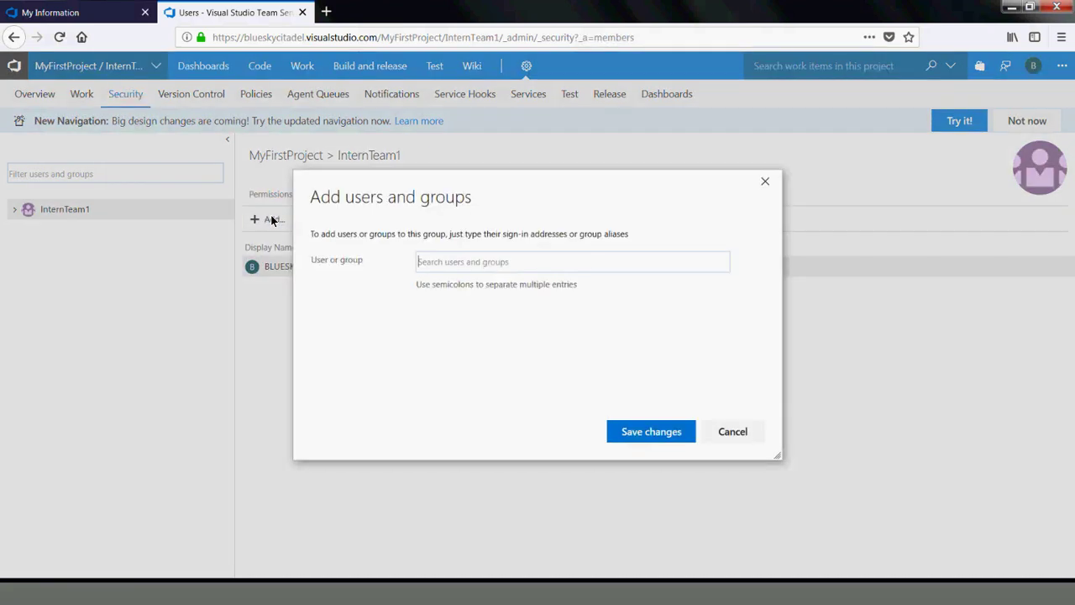
{"action": "left_click", "coordinate": [749, 432]}
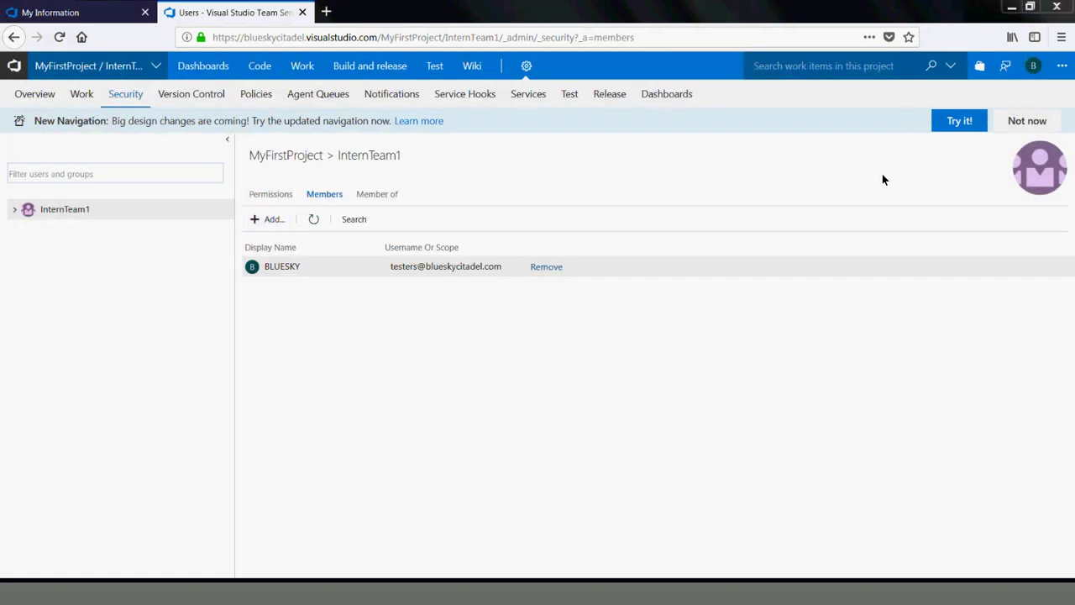
Open MyFirstProject's project settings to view its teams, InternTeam1 and MyFirstProject Team
{"action": "left_click", "coordinate": [526, 66]}
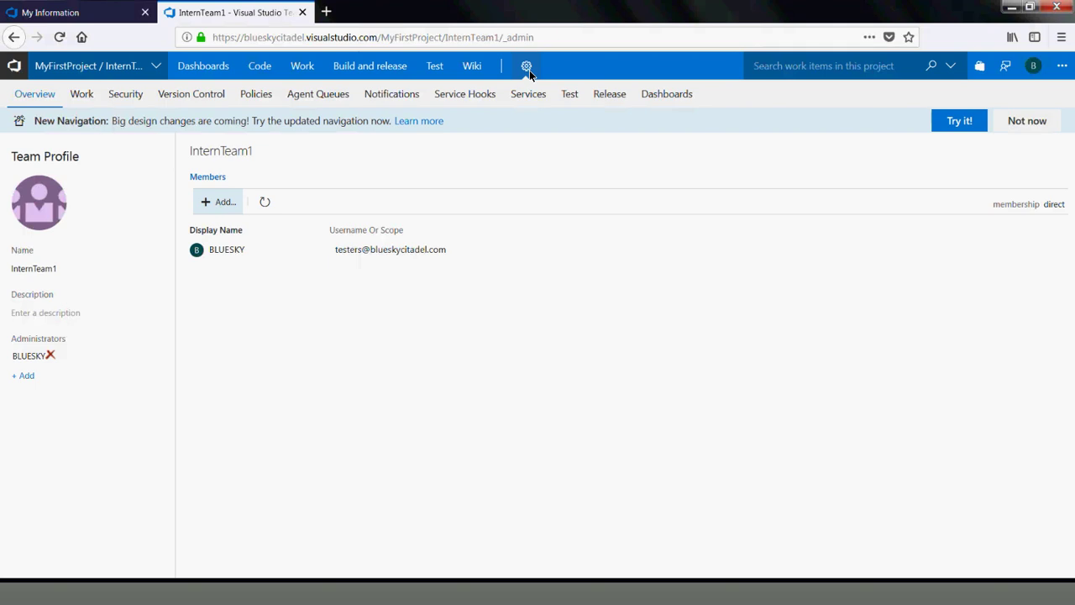
{"action": "mouse_move", "coordinate": [520, 77]}
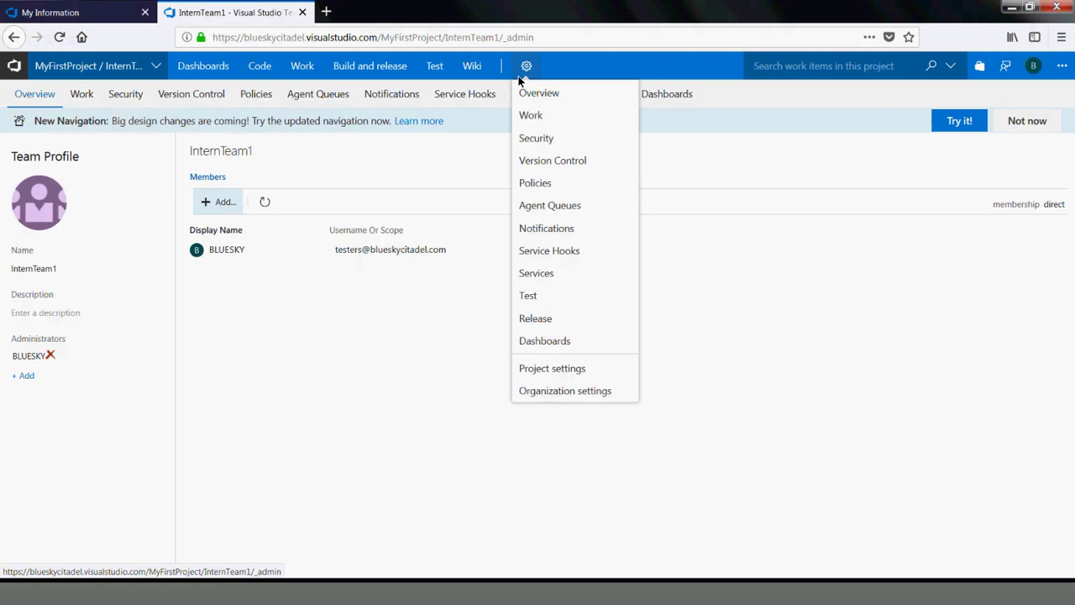
{"action": "left_click", "coordinate": [546, 369]}
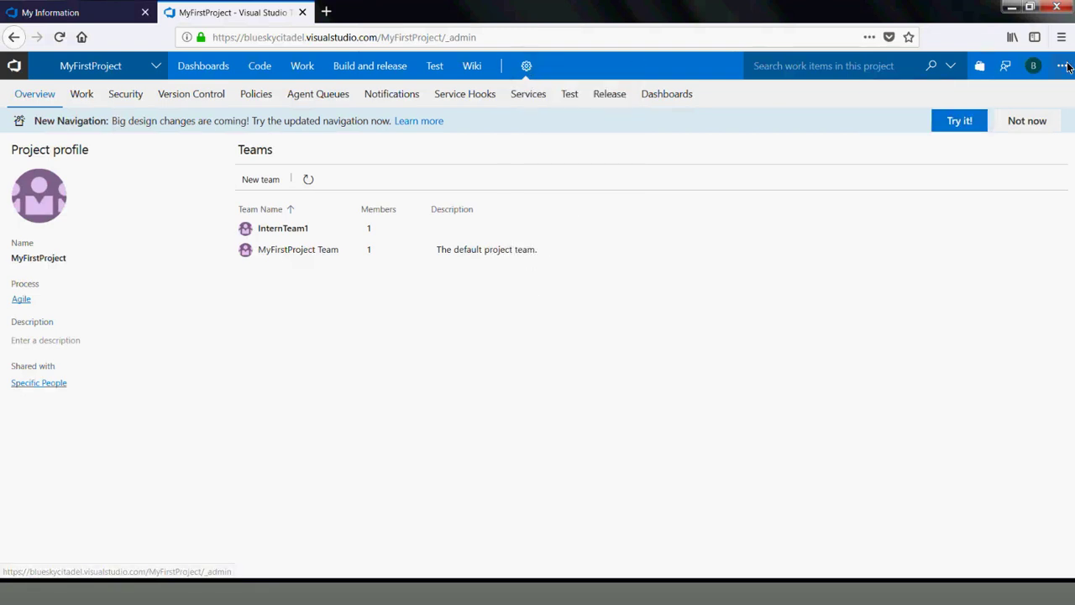
{"action": "mouse_move", "coordinate": [1072, 73]}
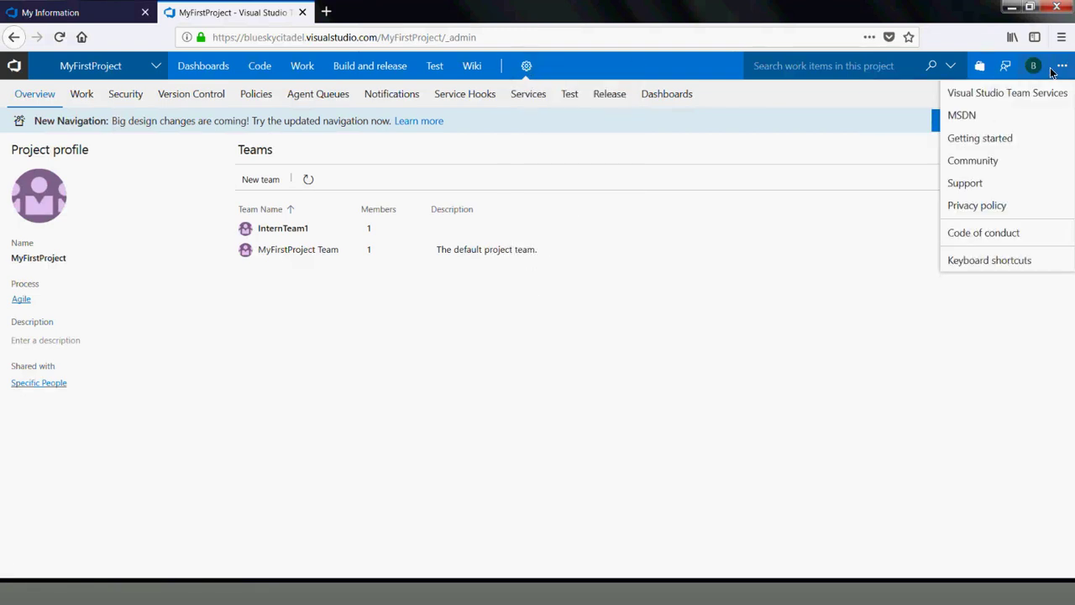
{"action": "mouse_move", "coordinate": [1009, 72]}
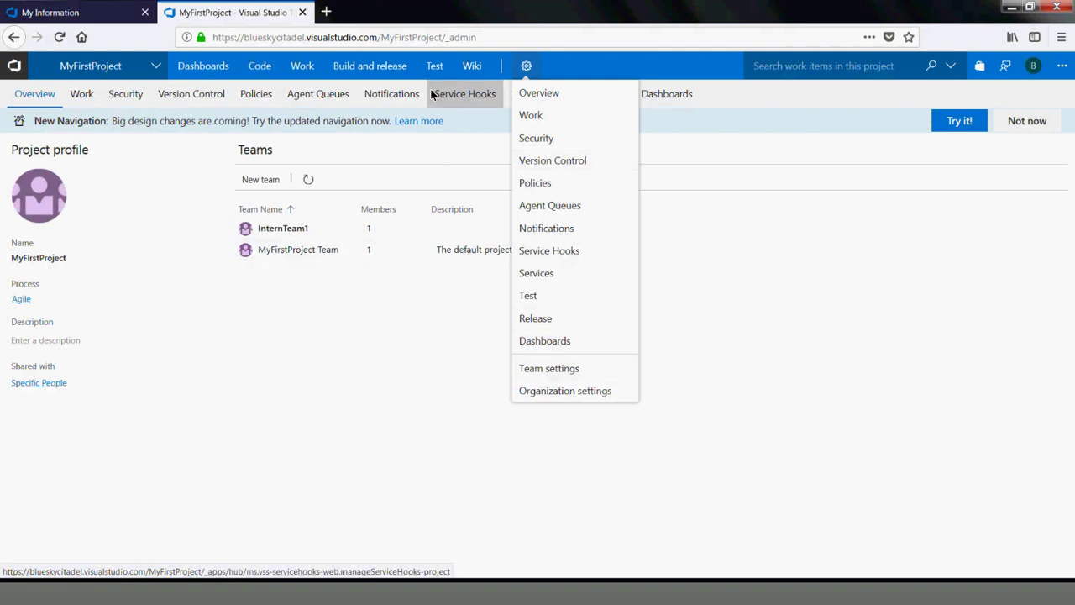
{"action": "mouse_move", "coordinate": [336, 70]}
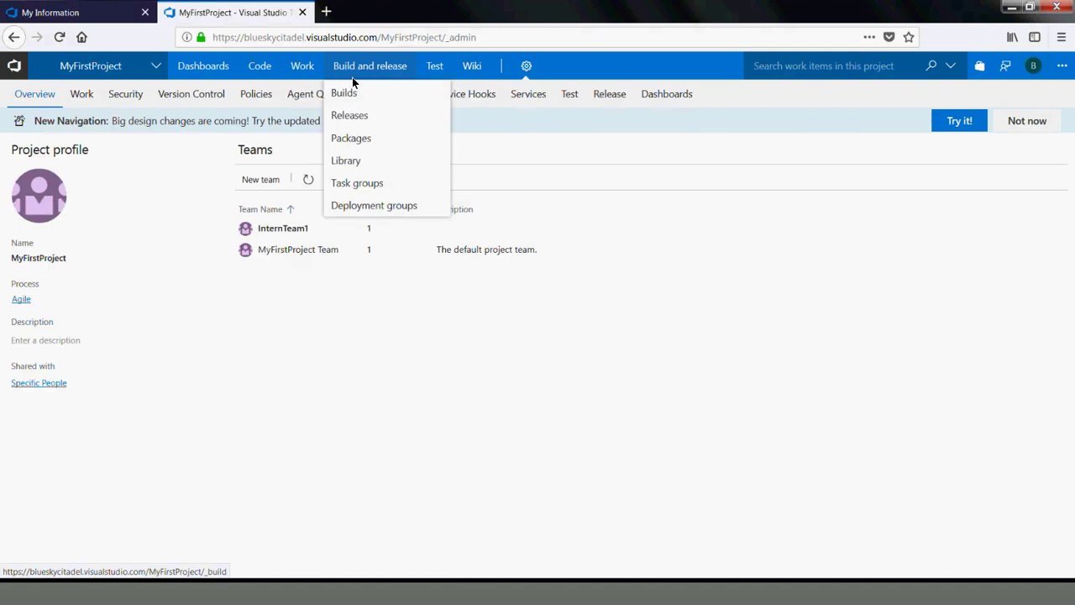
{"action": "mouse_move", "coordinate": [294, 70]}
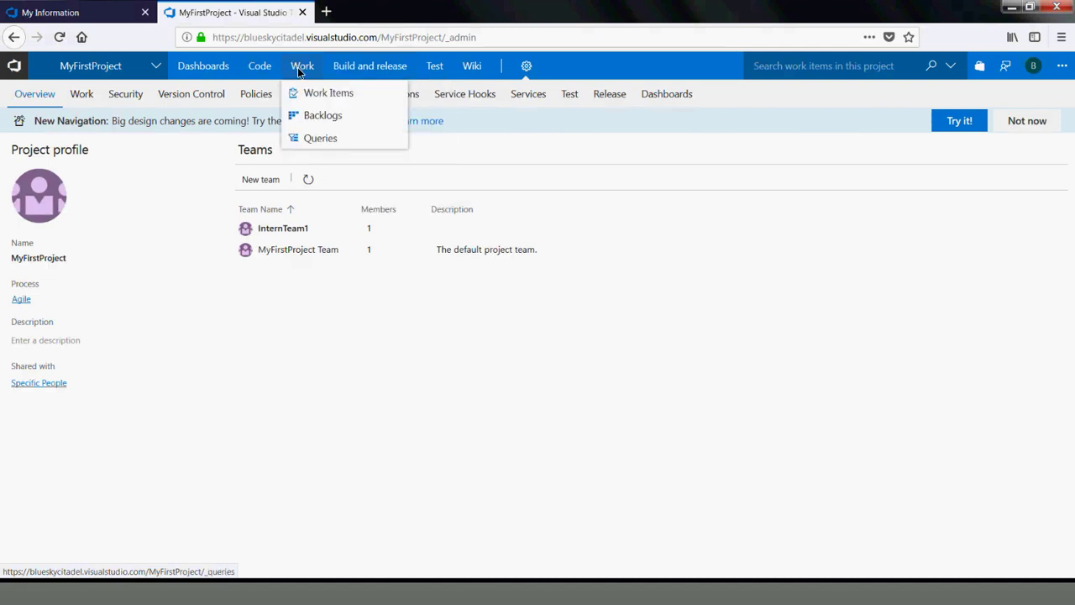
Open InternTeam1's team profile and view, then dismiss, its single member's contact card
{"action": "left_click", "coordinate": [283, 228]}
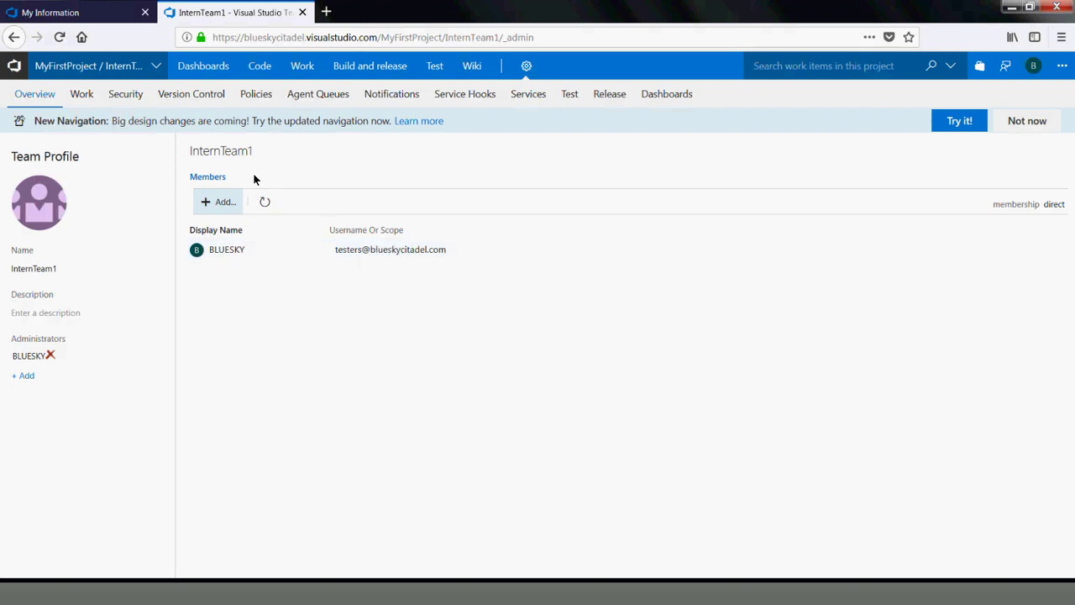
{"action": "left_click", "coordinate": [219, 251]}
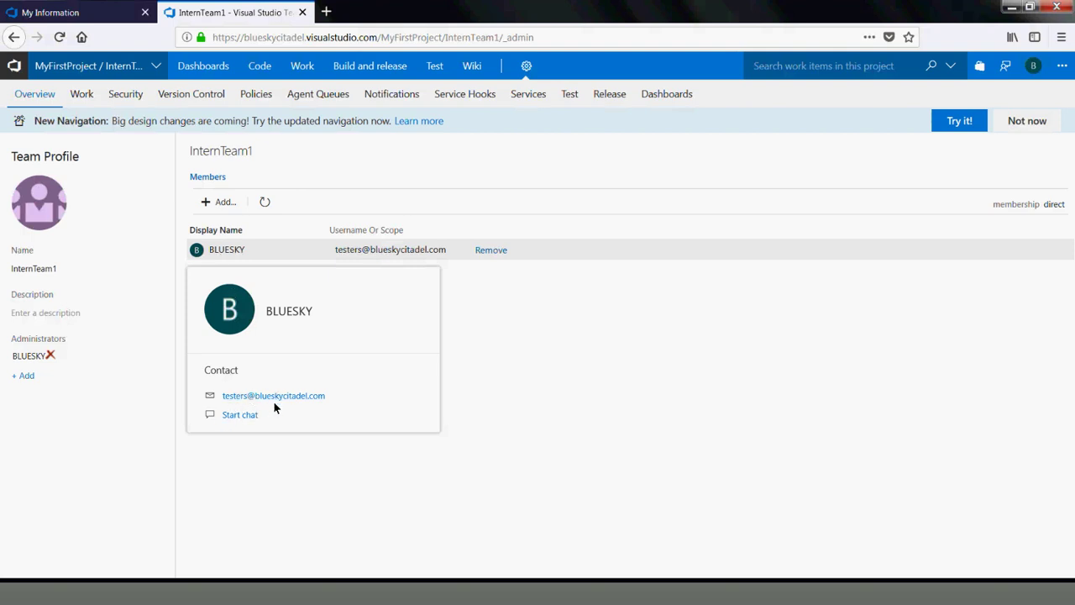
{"action": "left_click", "coordinate": [504, 379]}
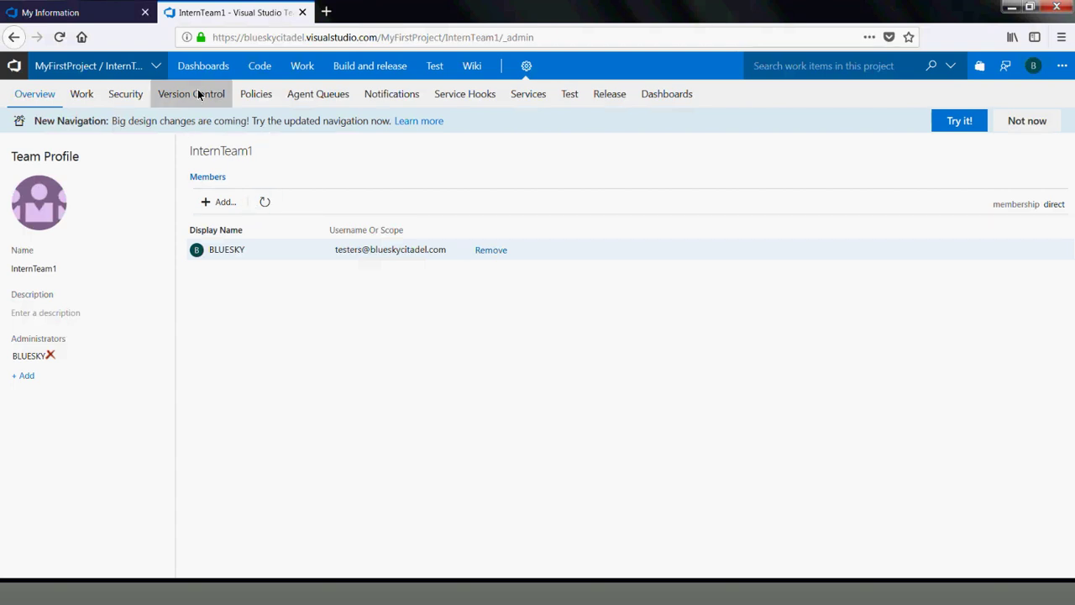
{"action": "mouse_move", "coordinate": [302, 67]}
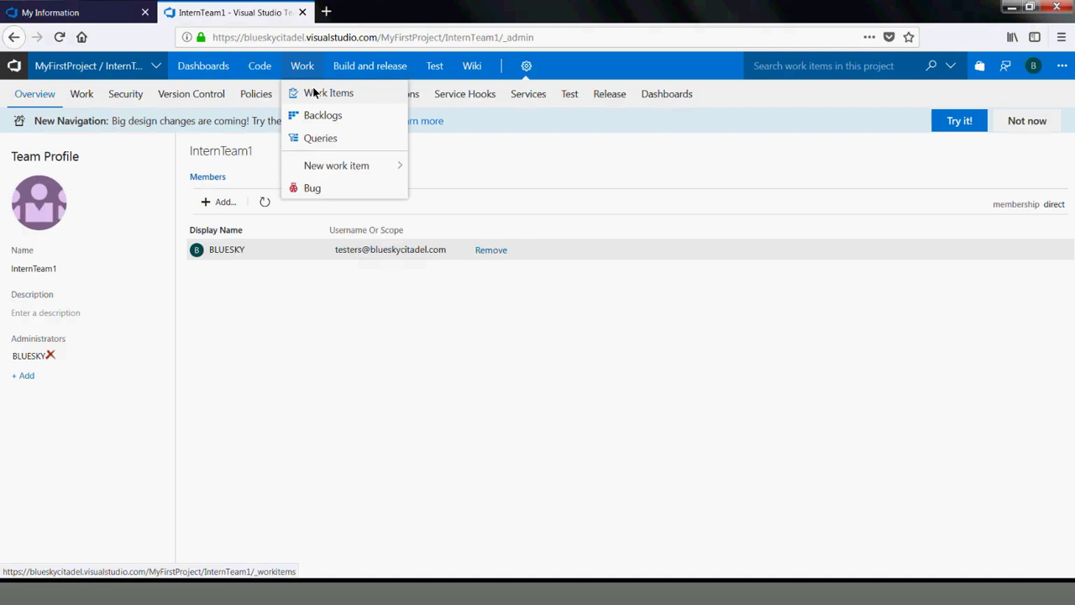
In Work Items, start a new Feature work item for InternTeam1
{"action": "left_click", "coordinate": [312, 87]}
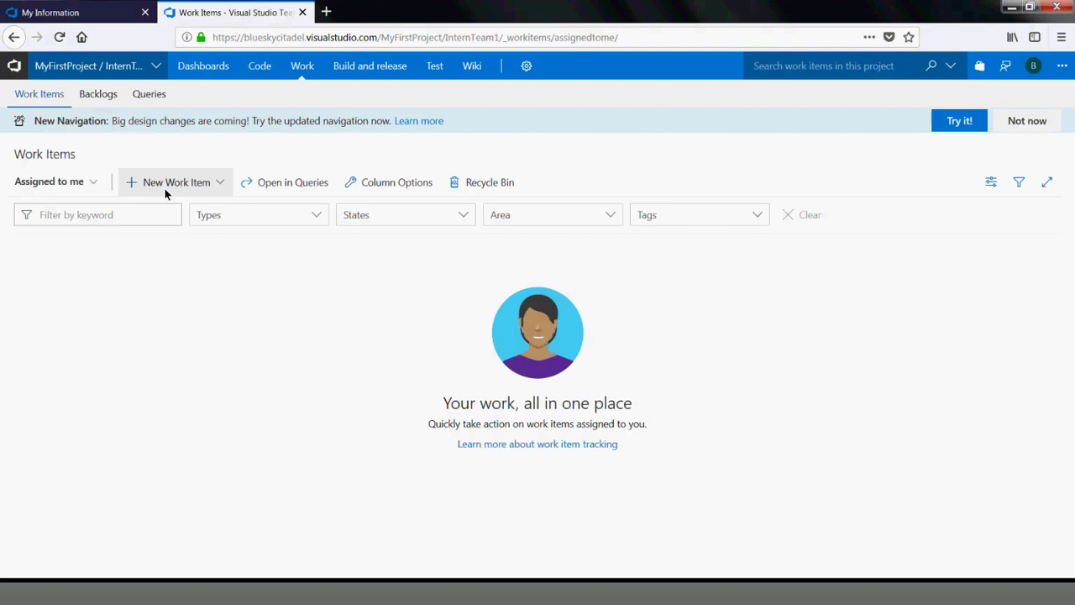
{"action": "left_click", "coordinate": [164, 193]}
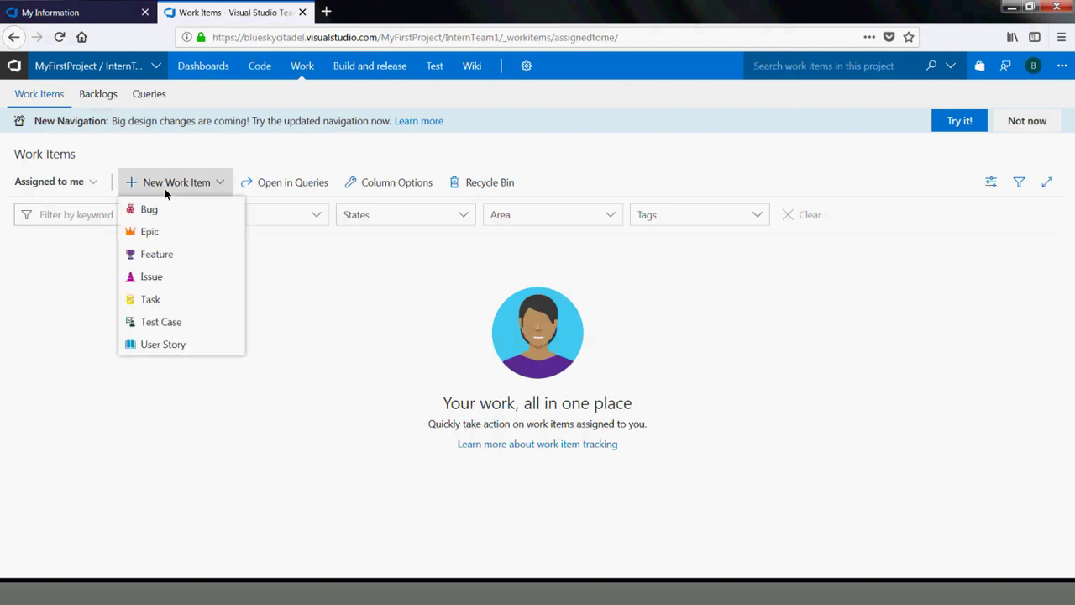
{"action": "left_click", "coordinate": [139, 257]}
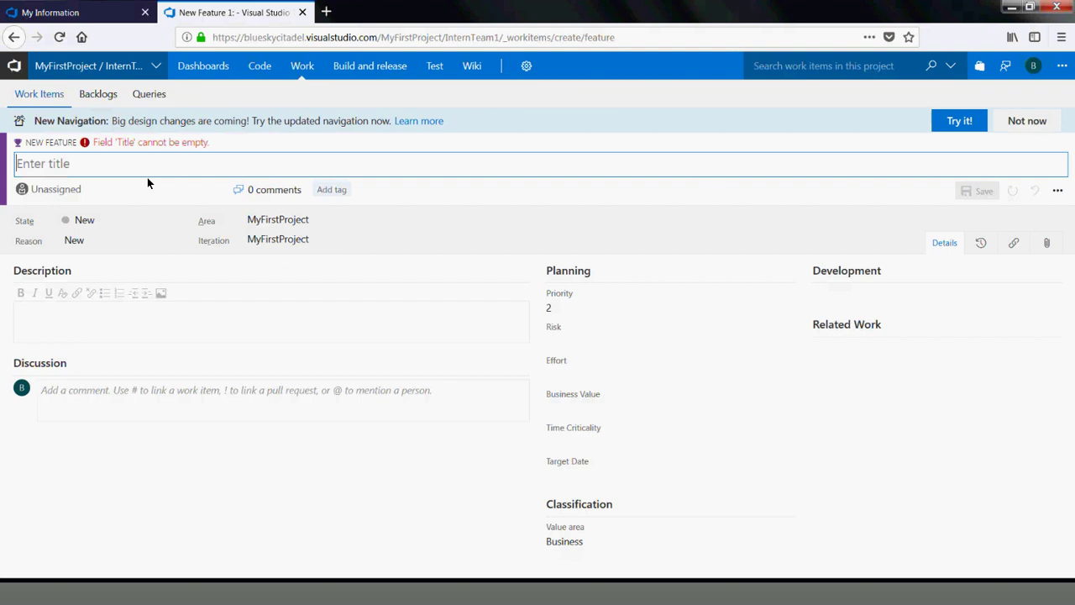
Title the feature 'Registration and Login', save and follow it, then return to Work Items
{"action": "type", "text": "Registration and"}
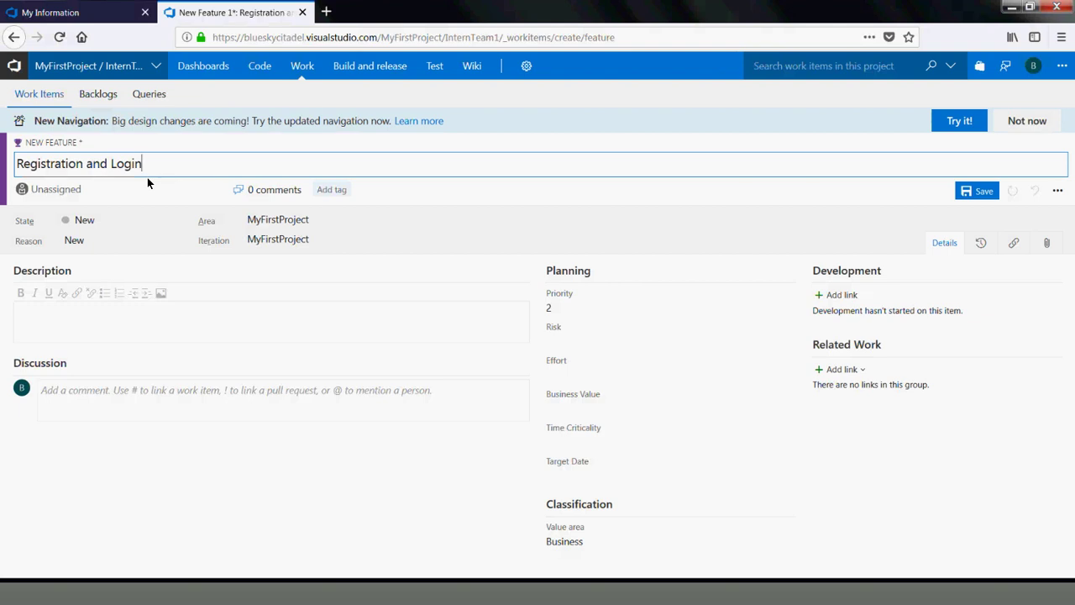
{"action": "type", "text": "Login"}
{"action": "left_click", "coordinate": [974, 194]}
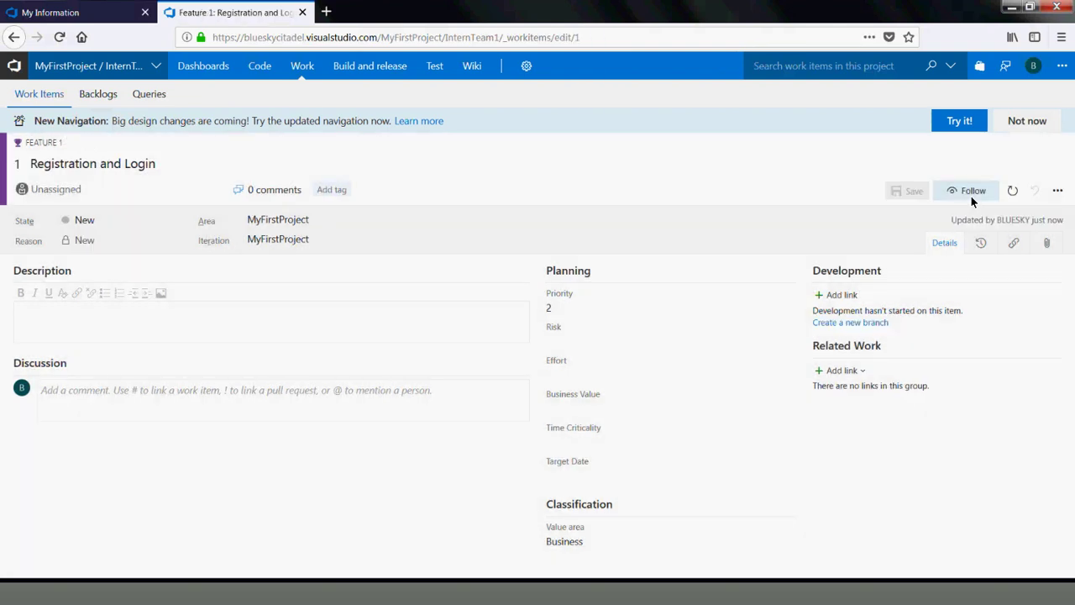
{"action": "left_click", "coordinate": [968, 194]}
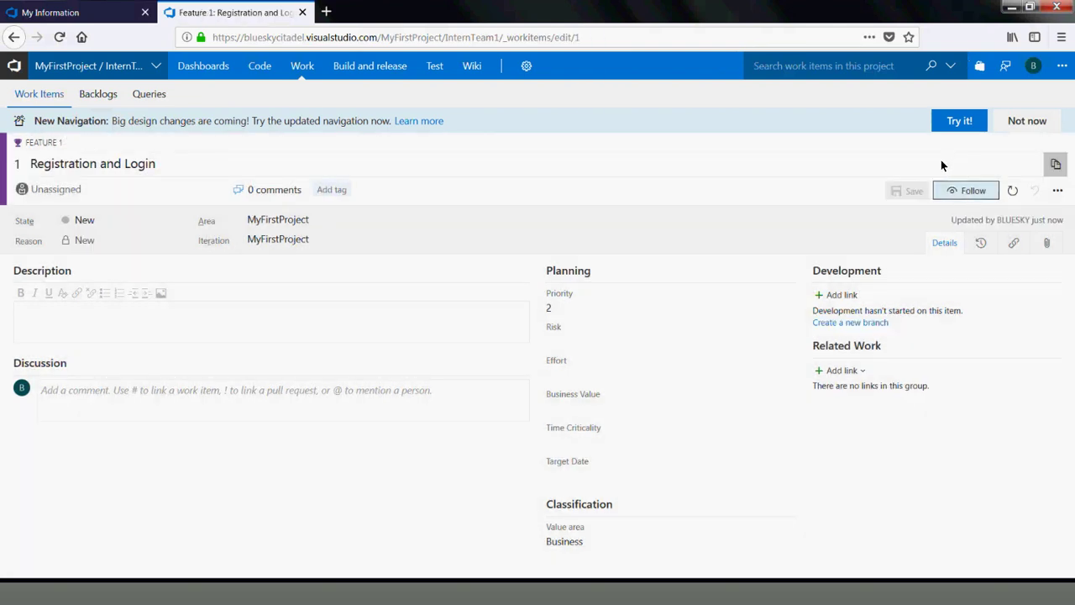
{"action": "left_click", "coordinate": [128, 328]}
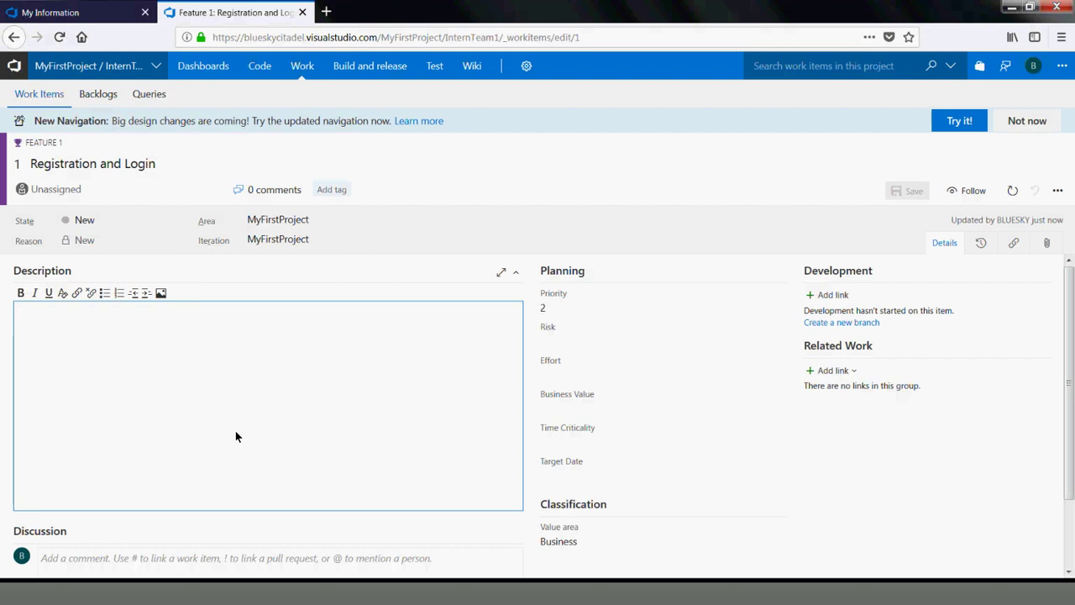
{"action": "left_click", "coordinate": [310, 69]}
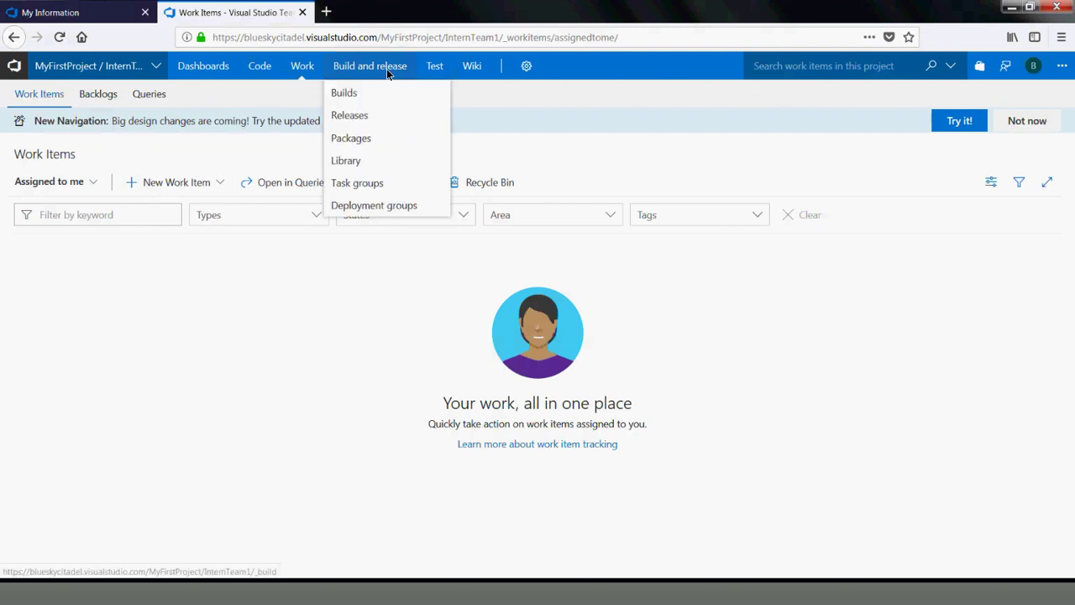
Go through InternTeam1's Overview dashboard to its Stories board
{"action": "mouse_move", "coordinate": [302, 72]}
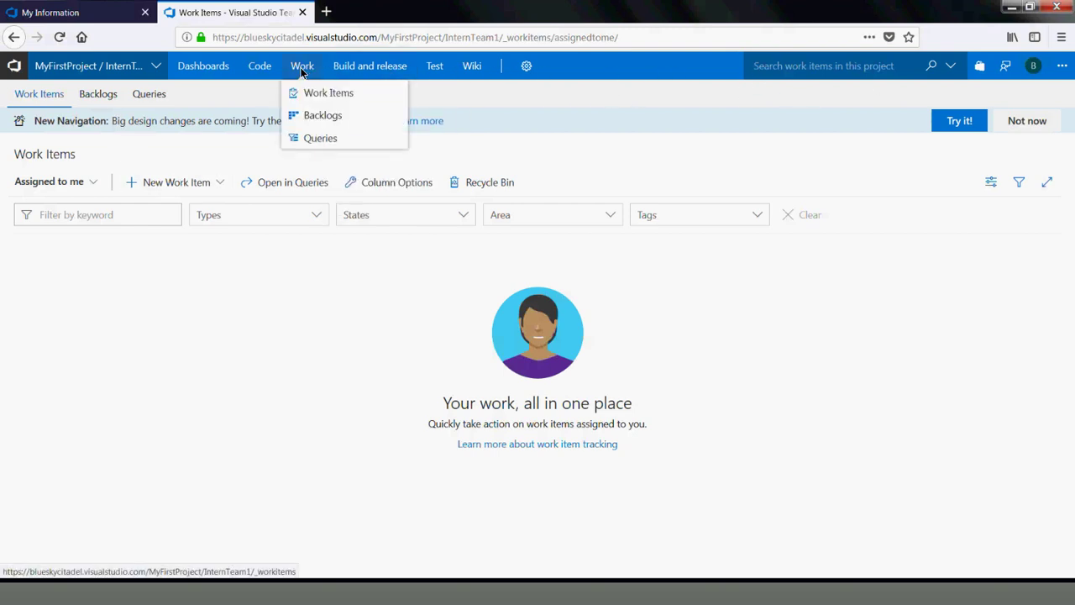
{"action": "left_click", "coordinate": [214, 73]}
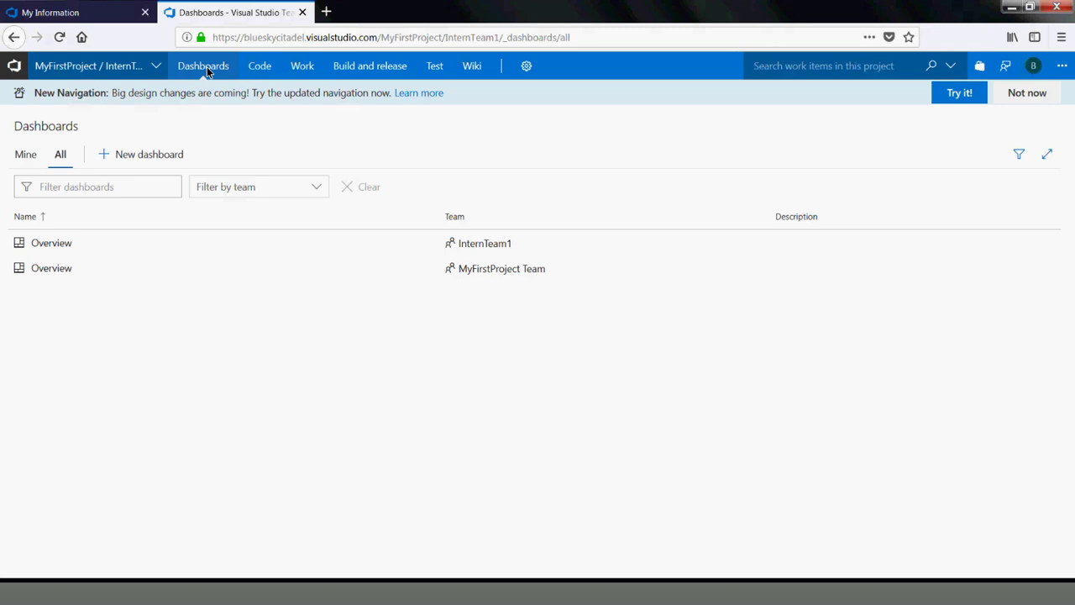
{"action": "left_click", "coordinate": [207, 70]}
{"action": "left_click", "coordinate": [52, 246]}
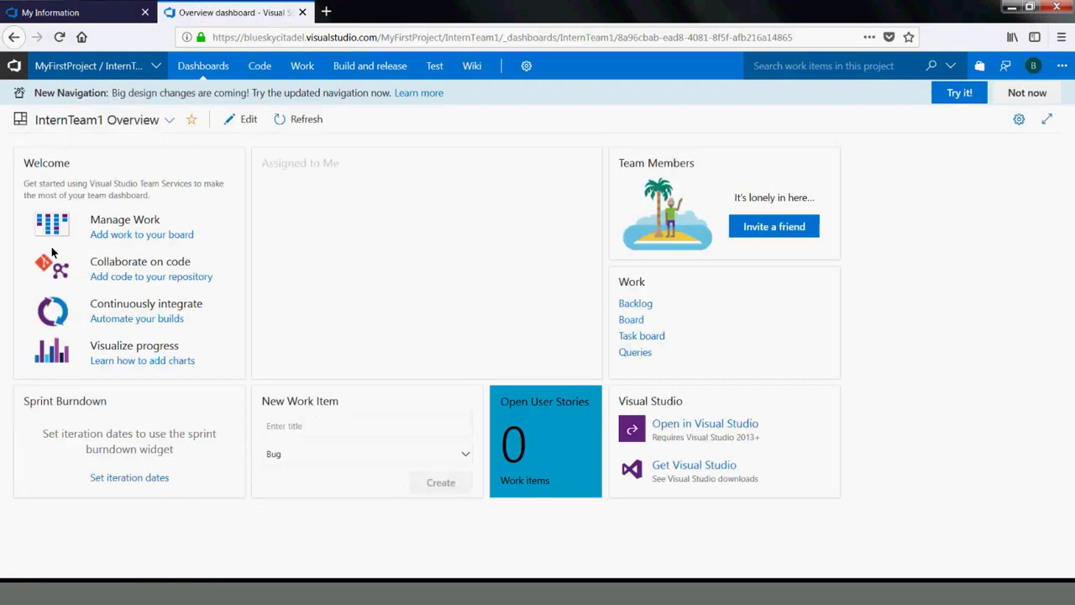
{"action": "left_click", "coordinate": [631, 324]}
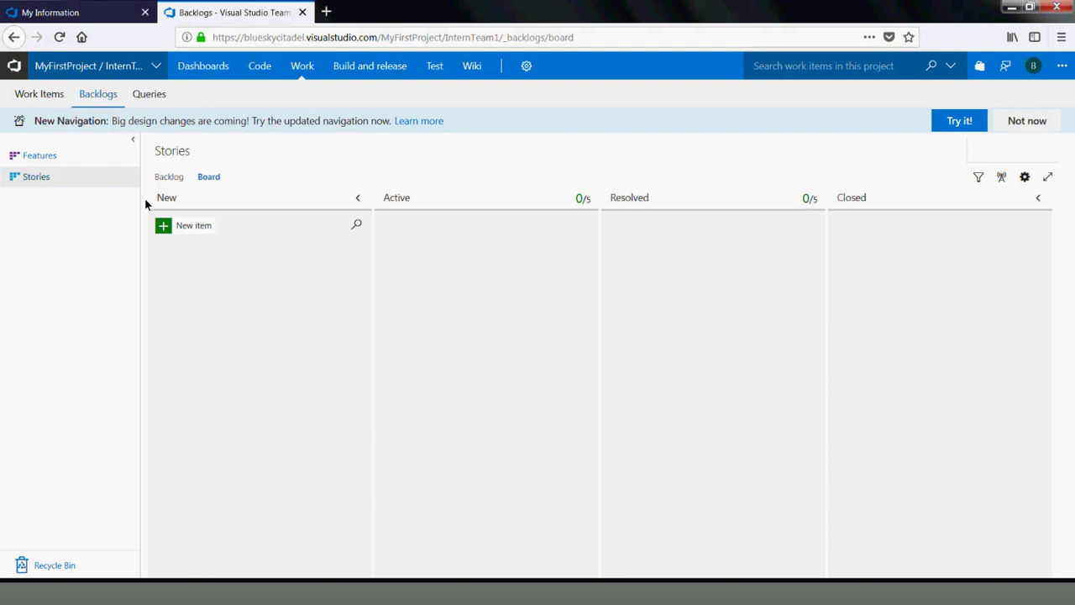
Switch InternTeam1's board to the Features level and show it as the backlog list
{"action": "left_click", "coordinate": [40, 157]}
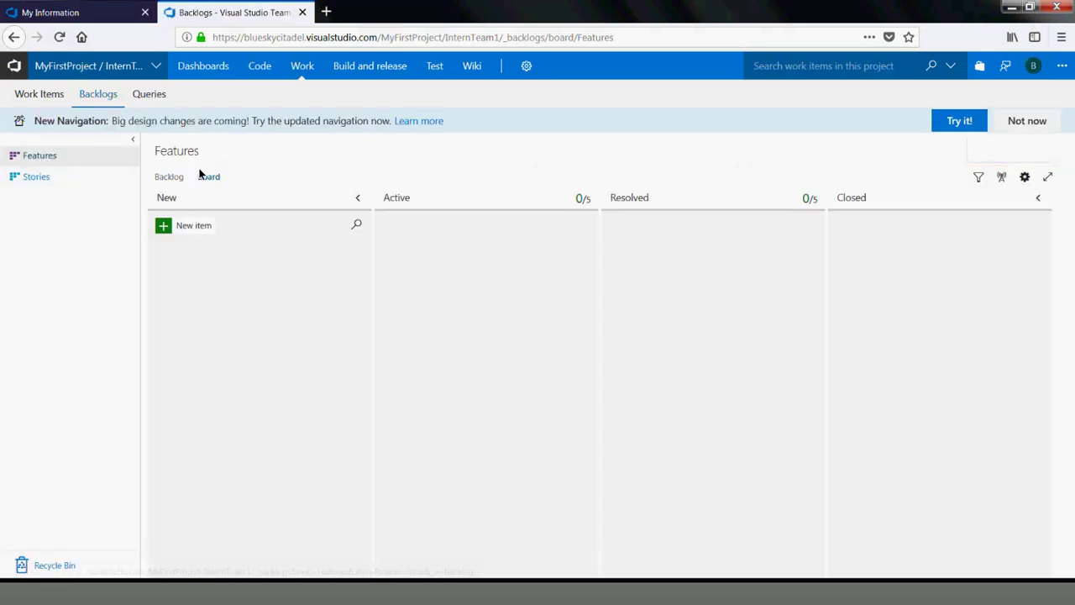
{"action": "left_click", "coordinate": [171, 177]}
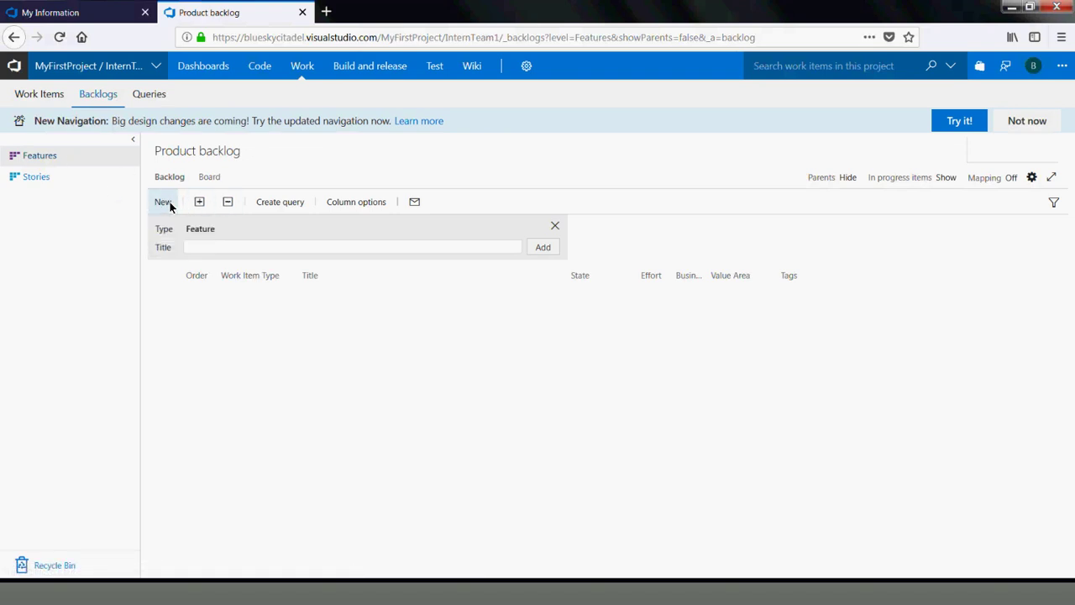
Add four features to the backlog: Registration and Login, Wishlist, Community and Posting items
{"action": "left_click", "coordinate": [197, 247]}
{"action": "type", "text": "Registrat"}
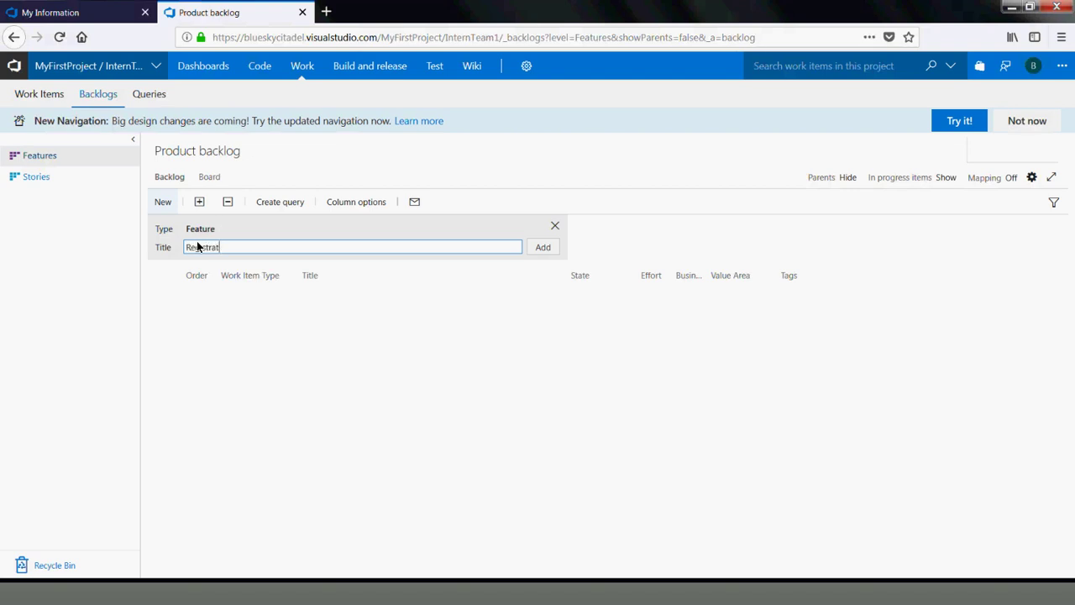
{"action": "type", "text": "ion and Login"}
{"action": "key", "text": "Return"}
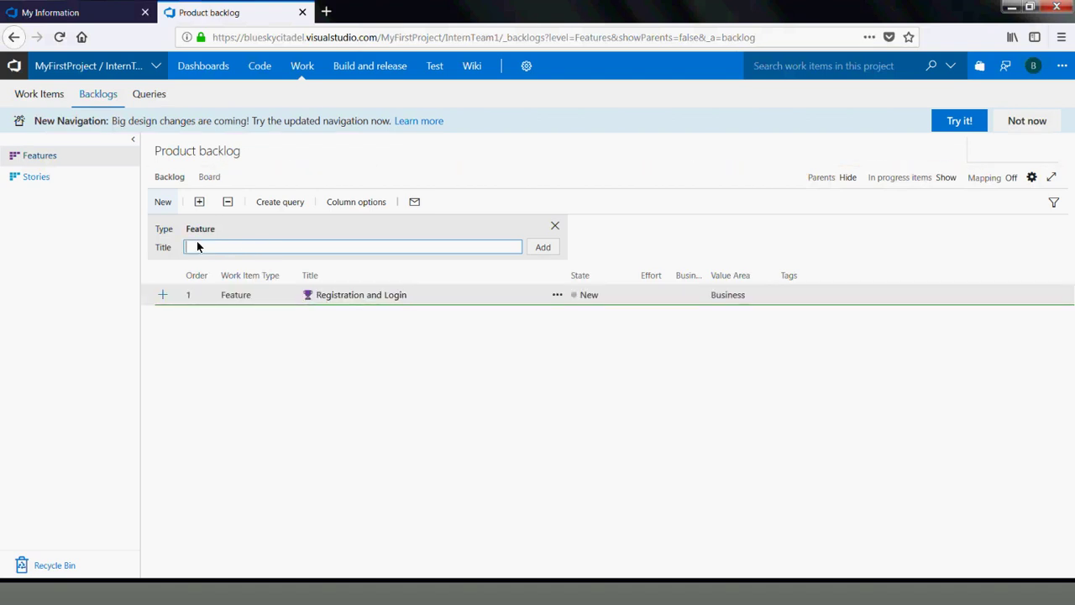
{"action": "type", "text": "Willo"}
{"action": "key", "text": "BackSpace"}
{"action": "type", "text": "ist"}
{"action": "key", "text": "Return"}
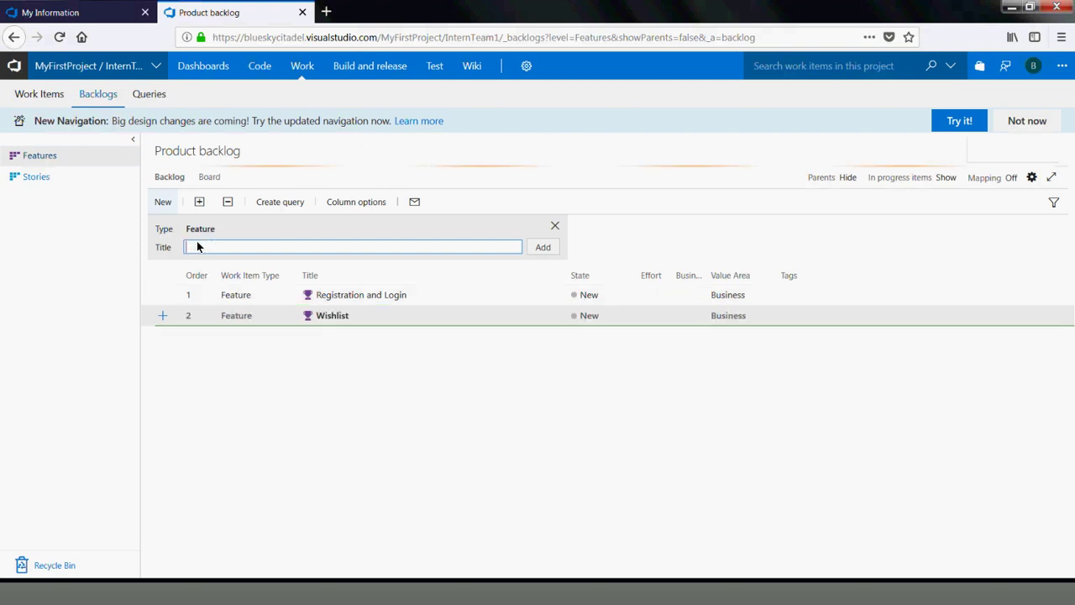
{"action": "type", "text": "Co"}
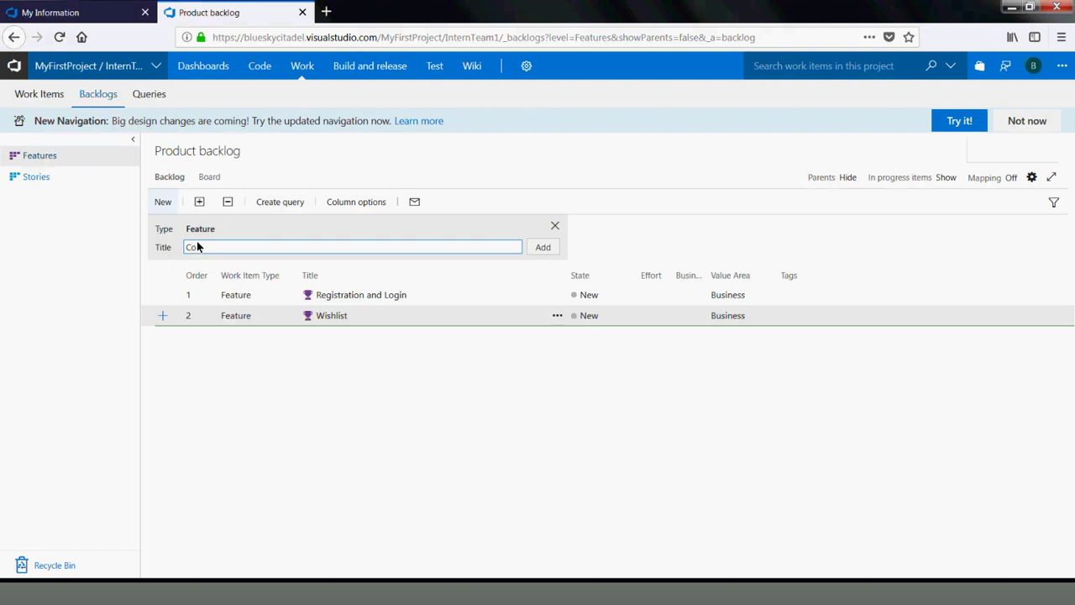
{"action": "type", "text": "munitnity"}
{"action": "key", "text": "Return"}
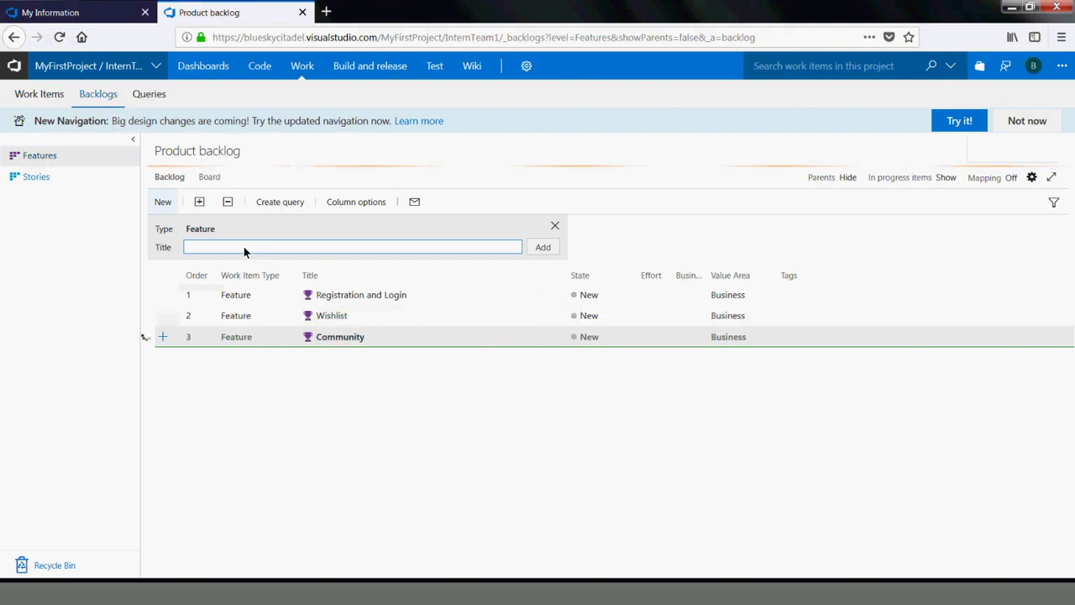
{"action": "type", "text": "Posting items"}
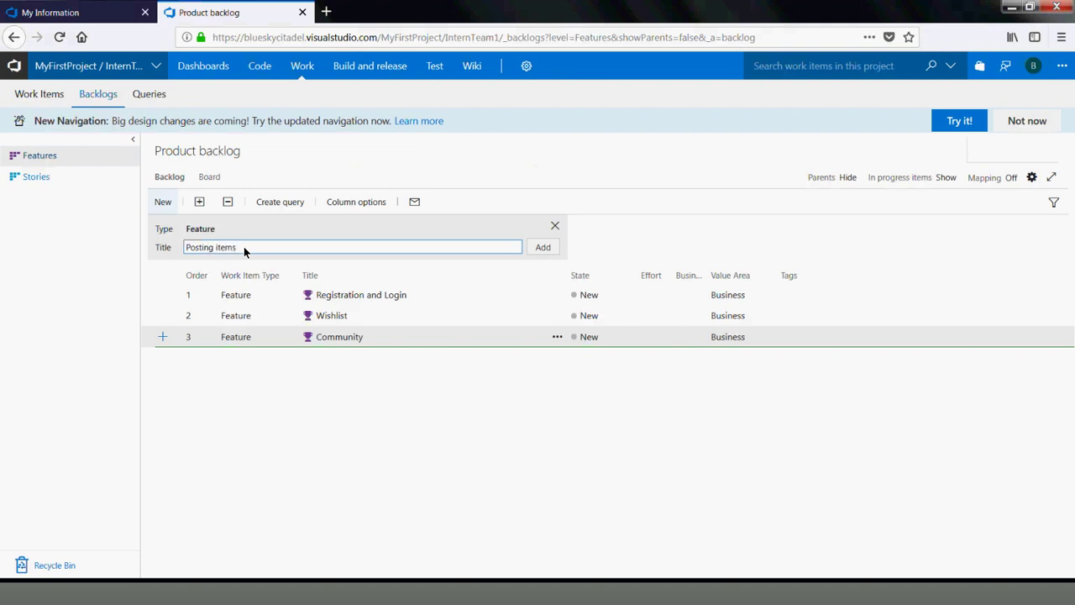
{"action": "key", "text": "Return"}
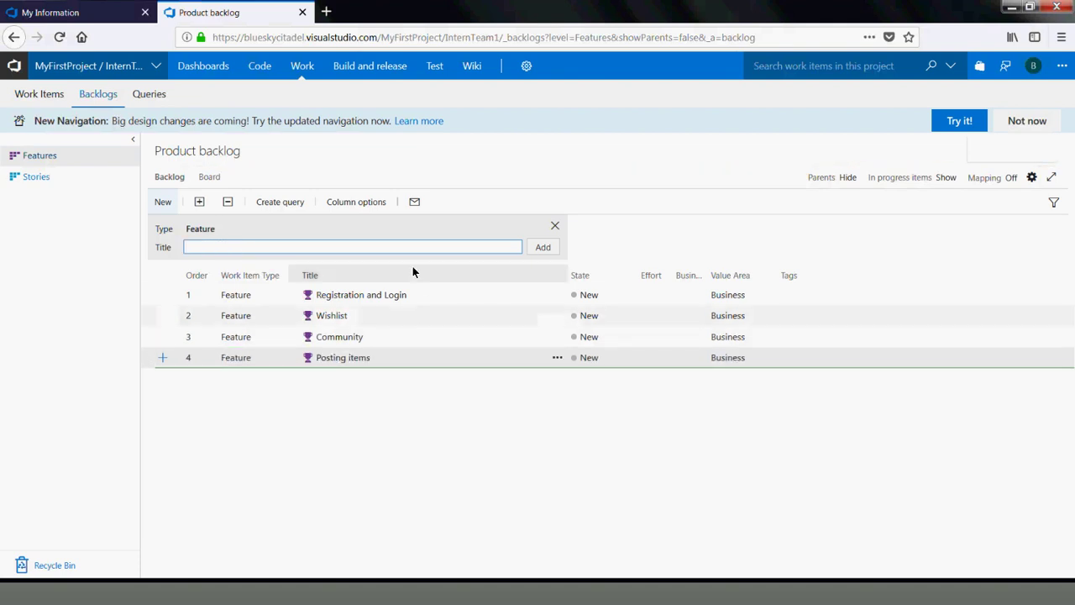
Open the Registration and Login feature and bring up Add link under Related Work
{"action": "left_click", "coordinate": [343, 295]}
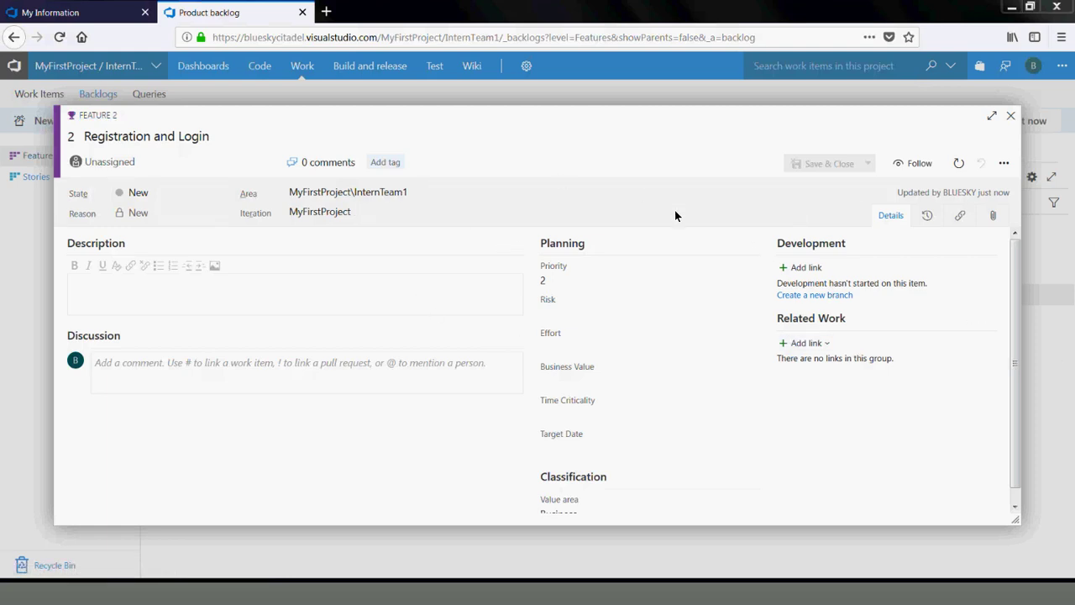
{"action": "left_click", "coordinate": [805, 345]}
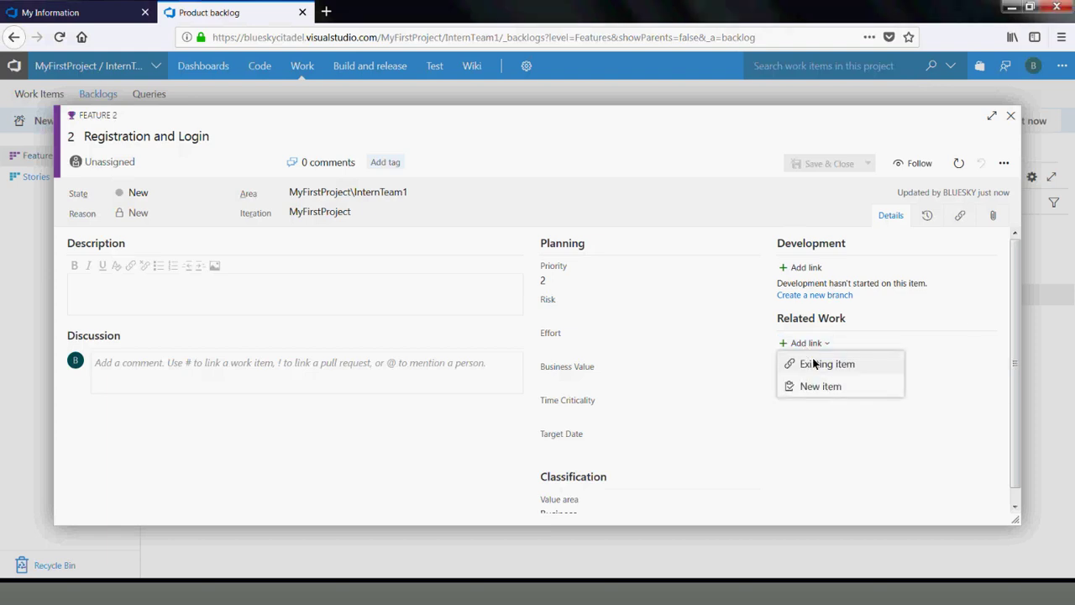
Check the child work item types for a new linked item, then cancel and close the feature
{"action": "left_click", "coordinate": [816, 382]}
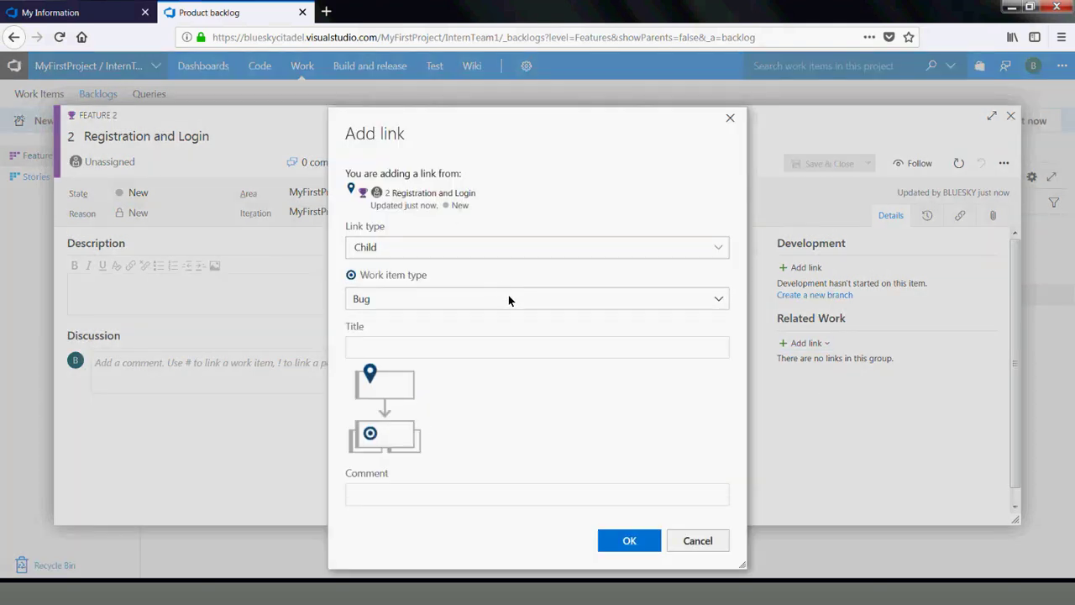
{"action": "left_click", "coordinate": [719, 301]}
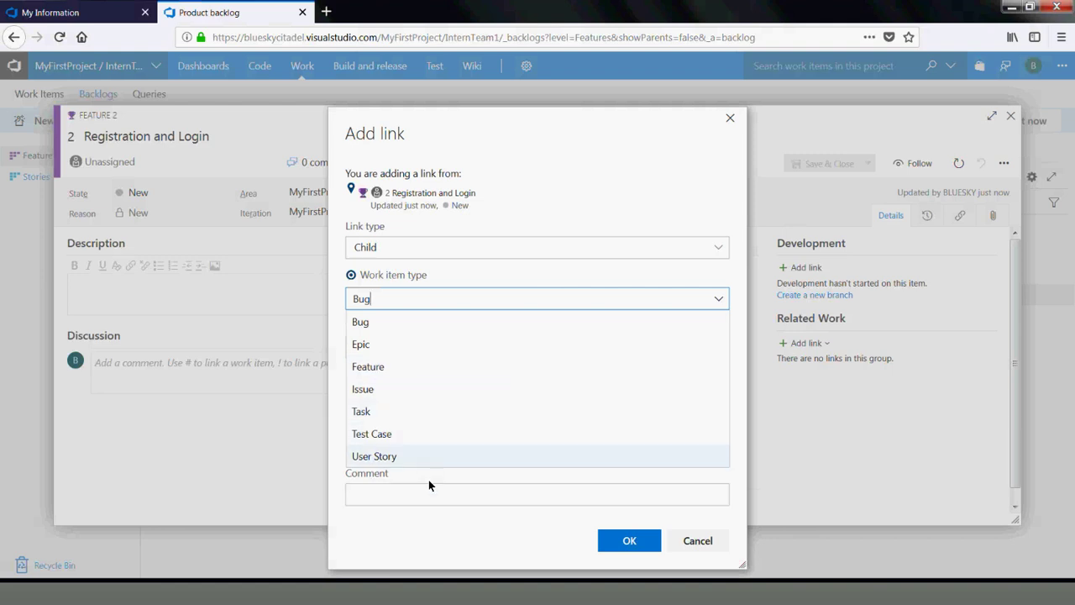
{"action": "left_click", "coordinate": [696, 540]}
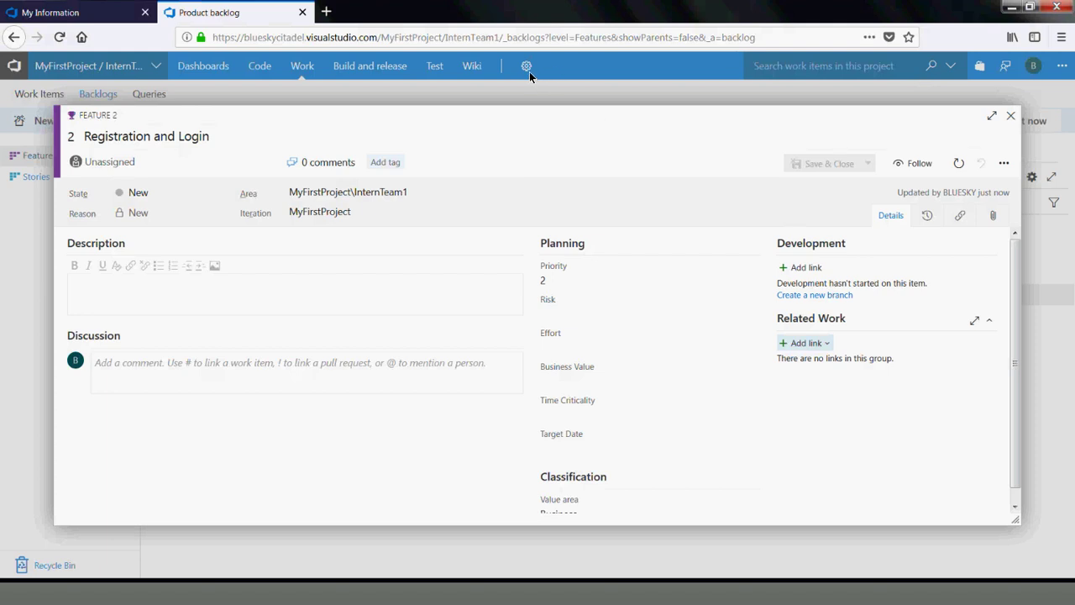
{"action": "mouse_move", "coordinate": [806, 132]}
{"action": "left_click", "coordinate": [1011, 115]}
Open the project settings overview and the Agile process definition
{"action": "left_click", "coordinate": [525, 65]}
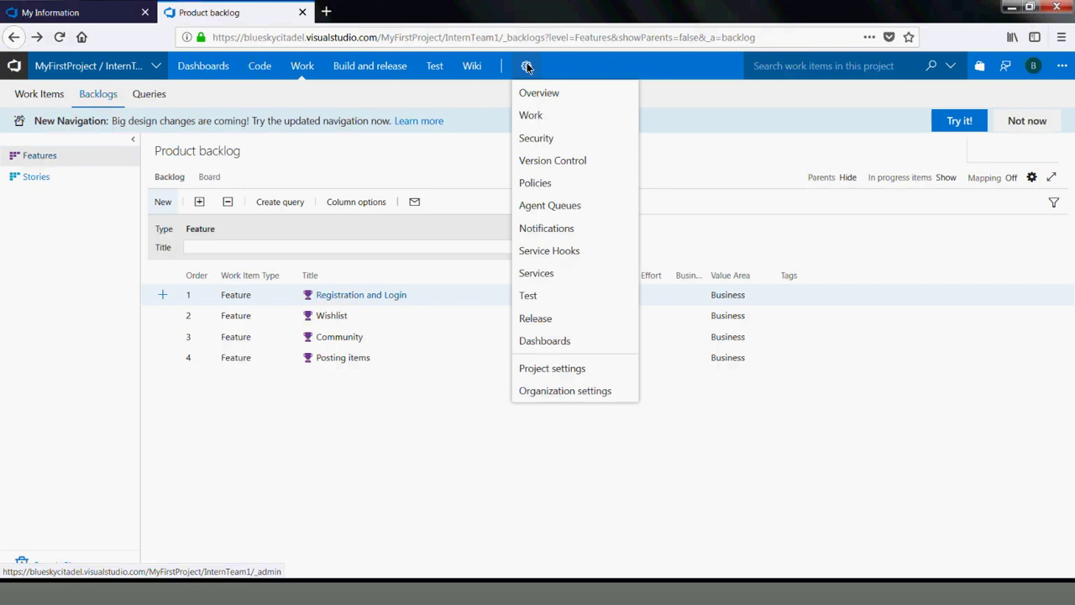
{"action": "left_click", "coordinate": [566, 370]}
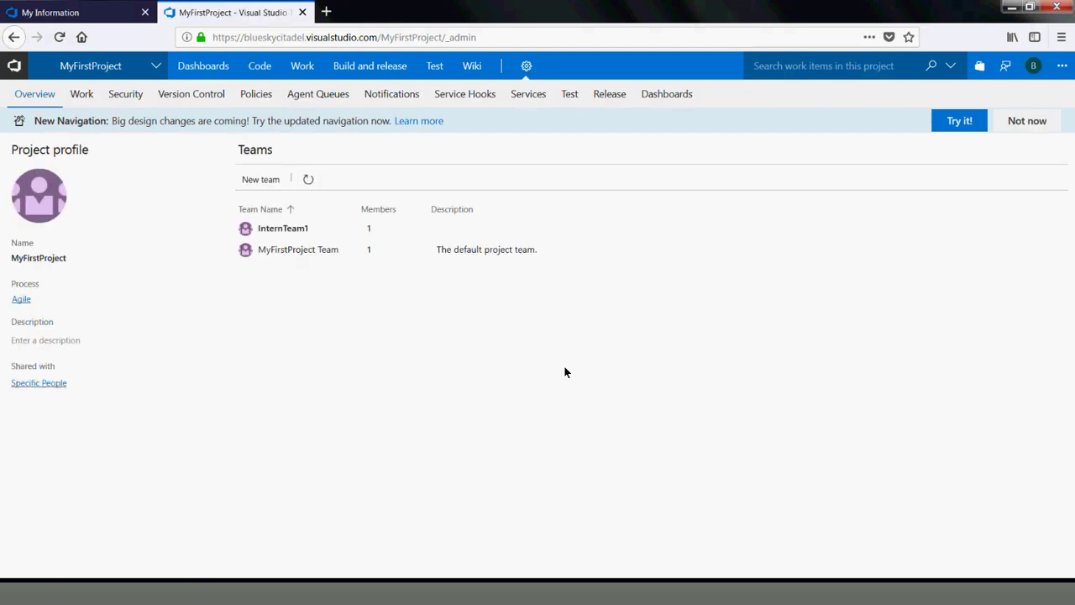
{"action": "left_click", "coordinate": [21, 300]}
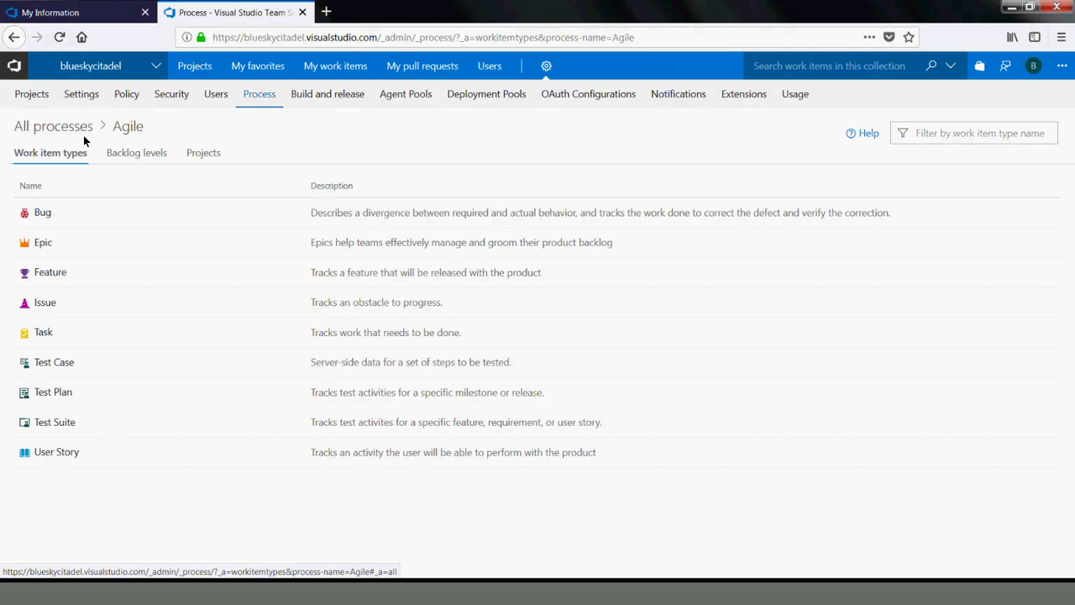
Browse the Agile process's projects, backlog levels and work item types, then list all processes
{"action": "left_click", "coordinate": [204, 152]}
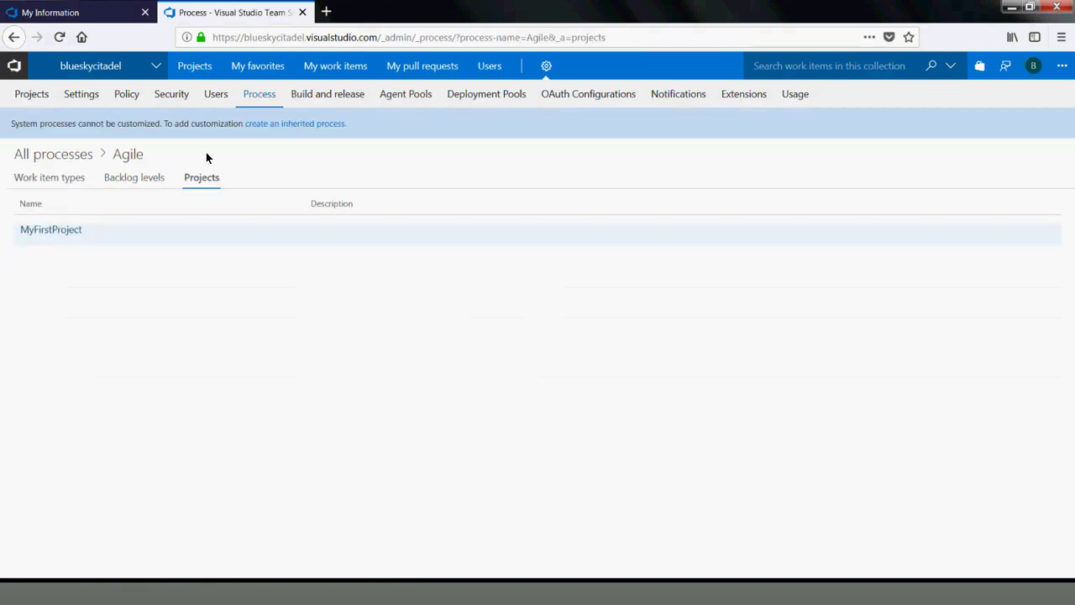
{"action": "left_click", "coordinate": [102, 179]}
{"action": "left_click", "coordinate": [66, 177]}
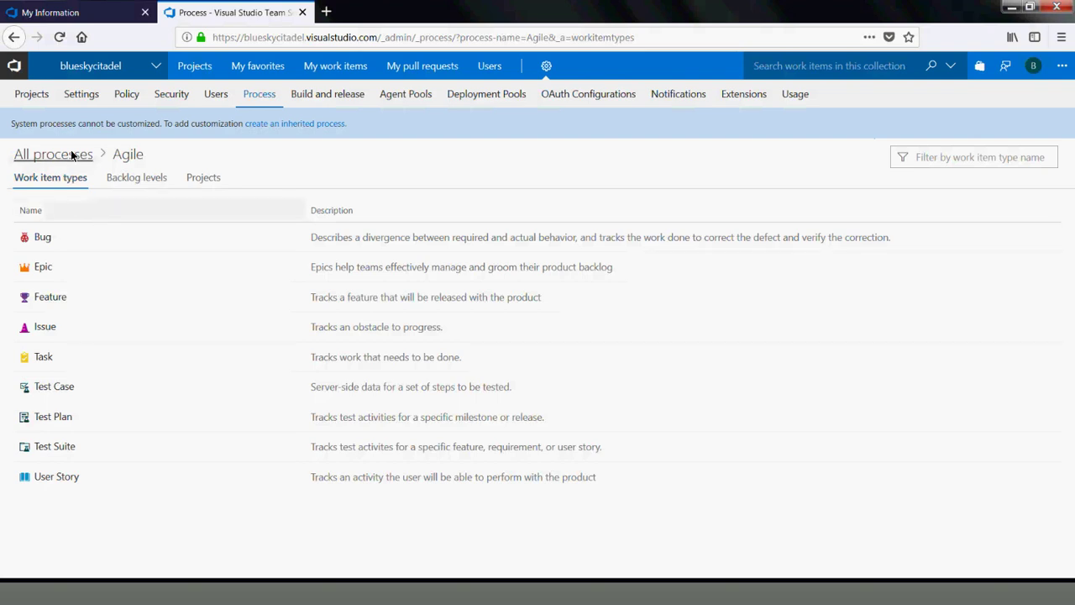
{"action": "left_click", "coordinate": [73, 153]}
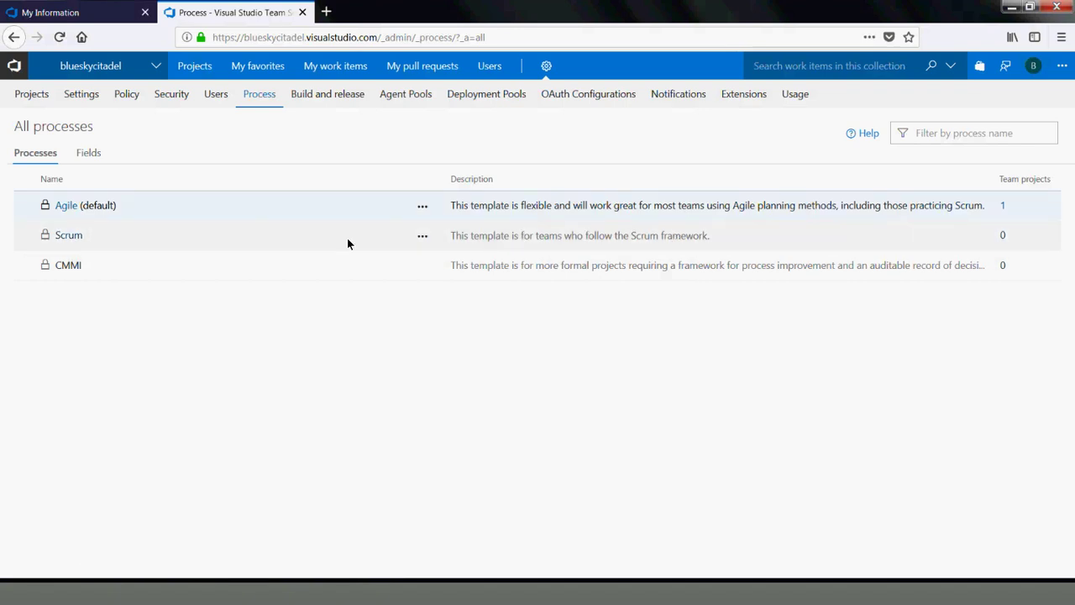
Review the Scrum process's work item types, then visit the organization's Users page and dismiss the reload error
{"action": "left_click", "coordinate": [58, 236]}
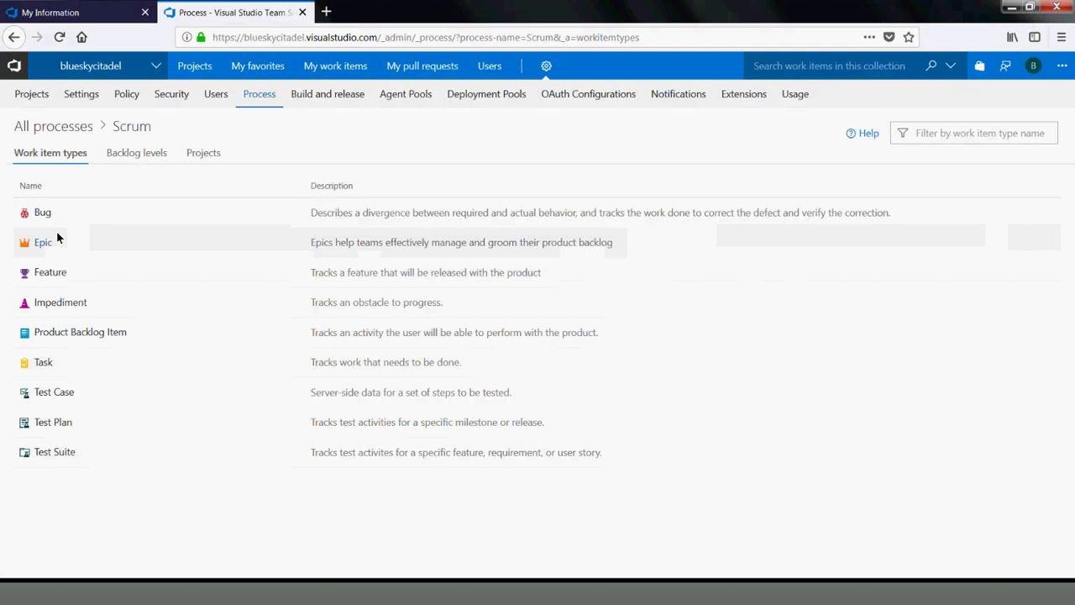
{"action": "left_click", "coordinate": [215, 95]}
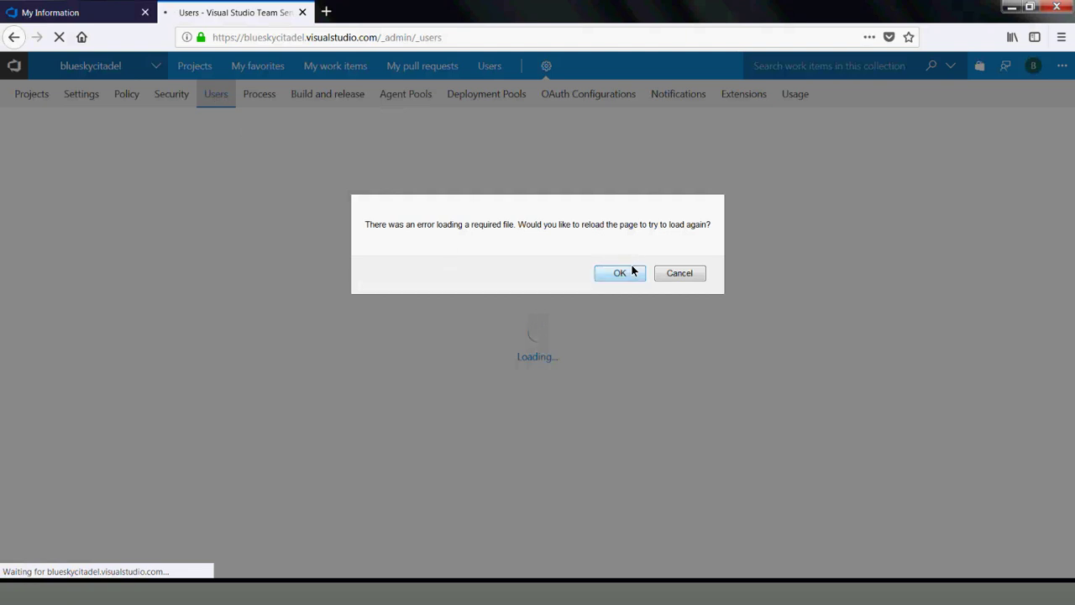
{"action": "left_click", "coordinate": [632, 271]}
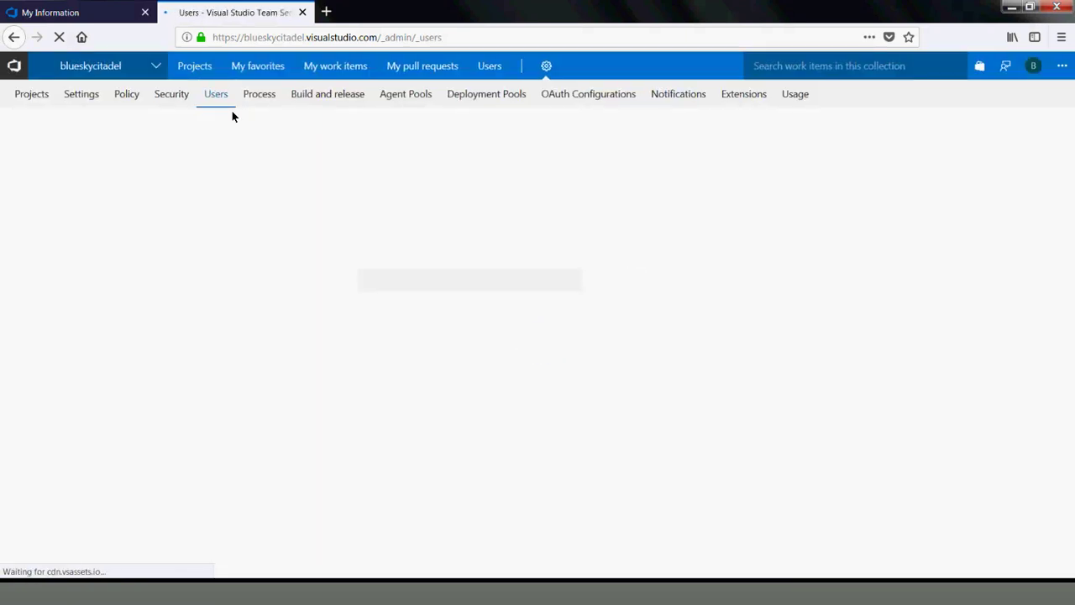
Switch back to MyFirstProject / InternTeam1 from the recent projects and teams list
{"action": "left_click", "coordinate": [146, 69]}
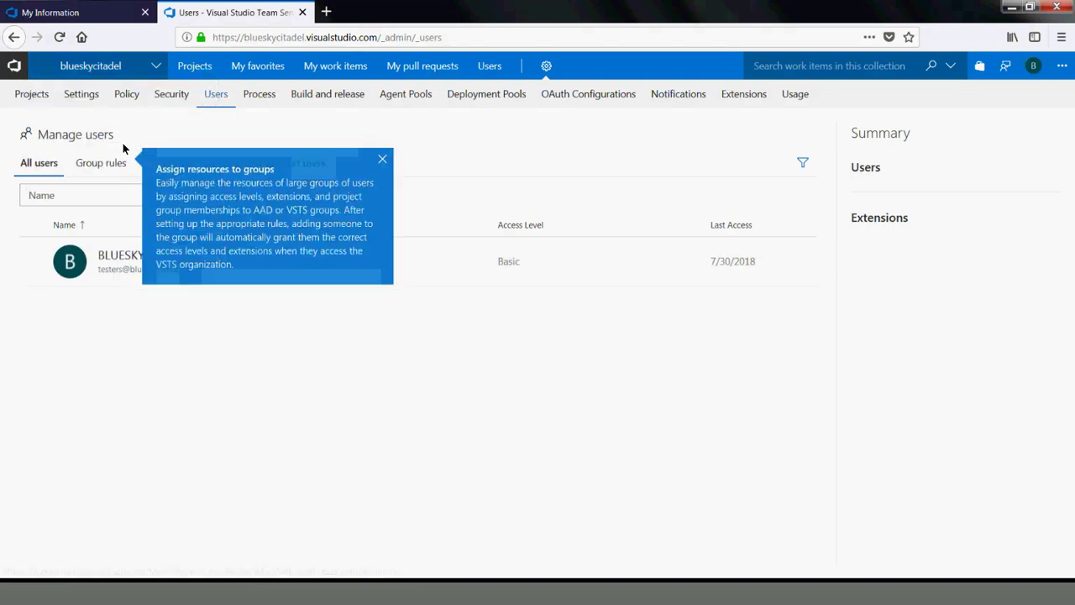
{"action": "left_click", "coordinate": [155, 71]}
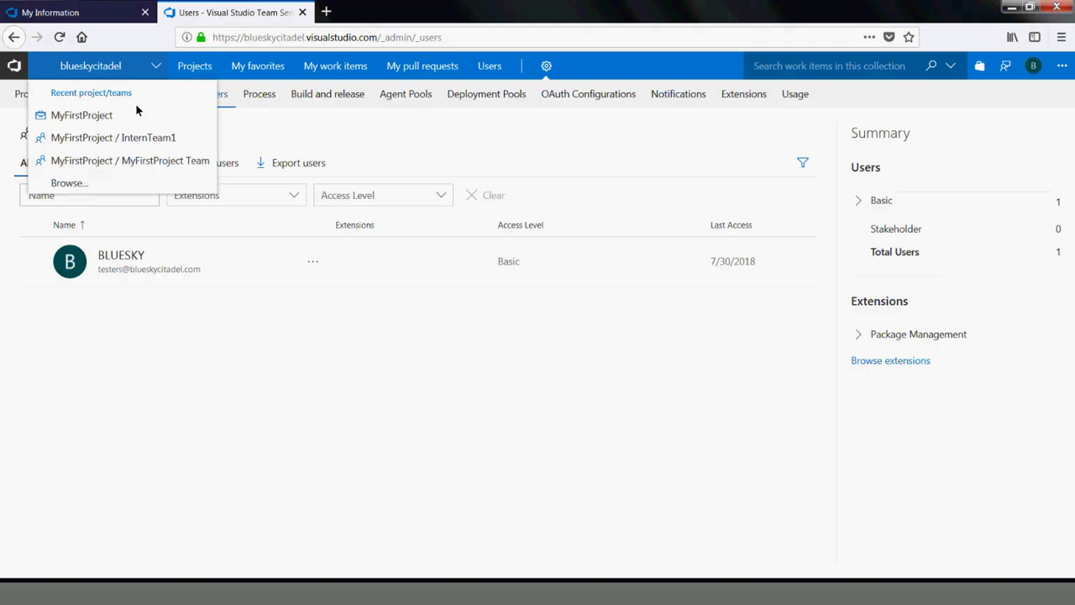
{"action": "left_click", "coordinate": [123, 140]}
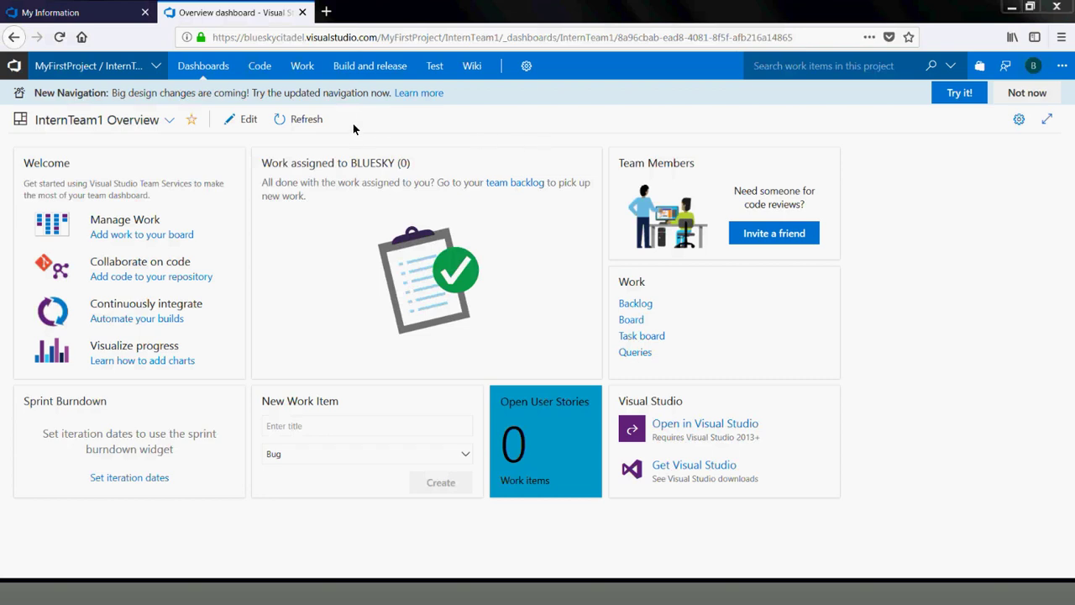
Finish editing the InternTeam1 dashboard, then choose New team from the project/team menu
{"action": "left_click", "coordinate": [249, 119]}
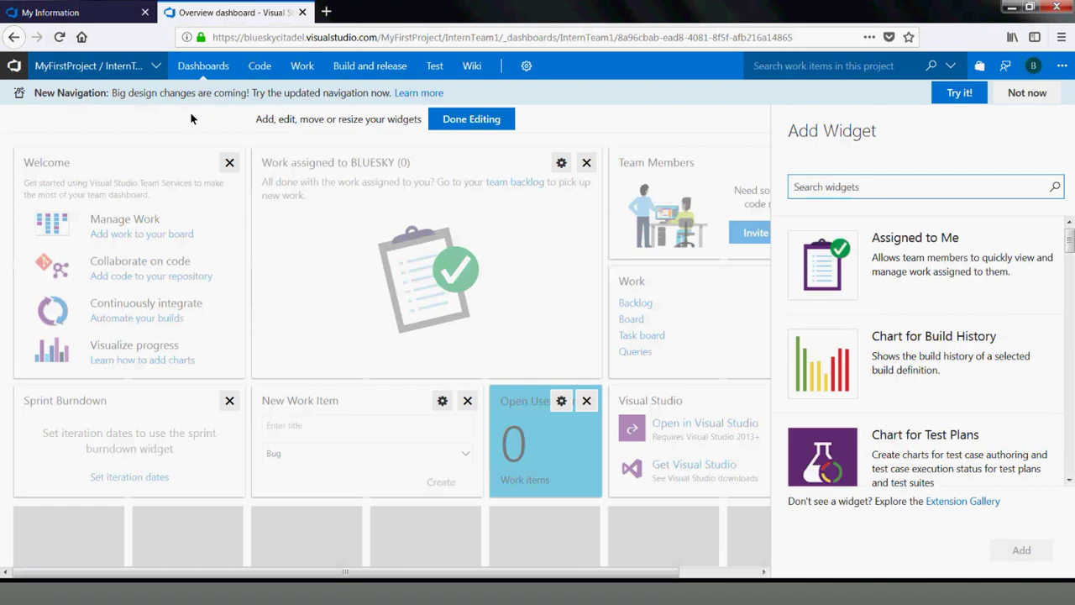
{"action": "left_click", "coordinate": [496, 122]}
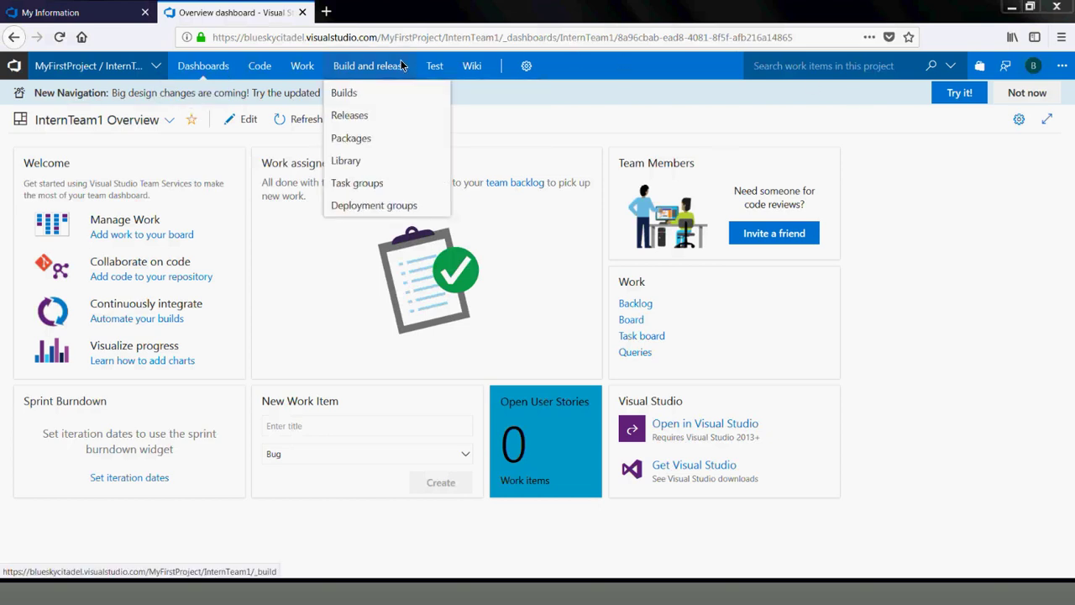
{"action": "left_click", "coordinate": [132, 72]}
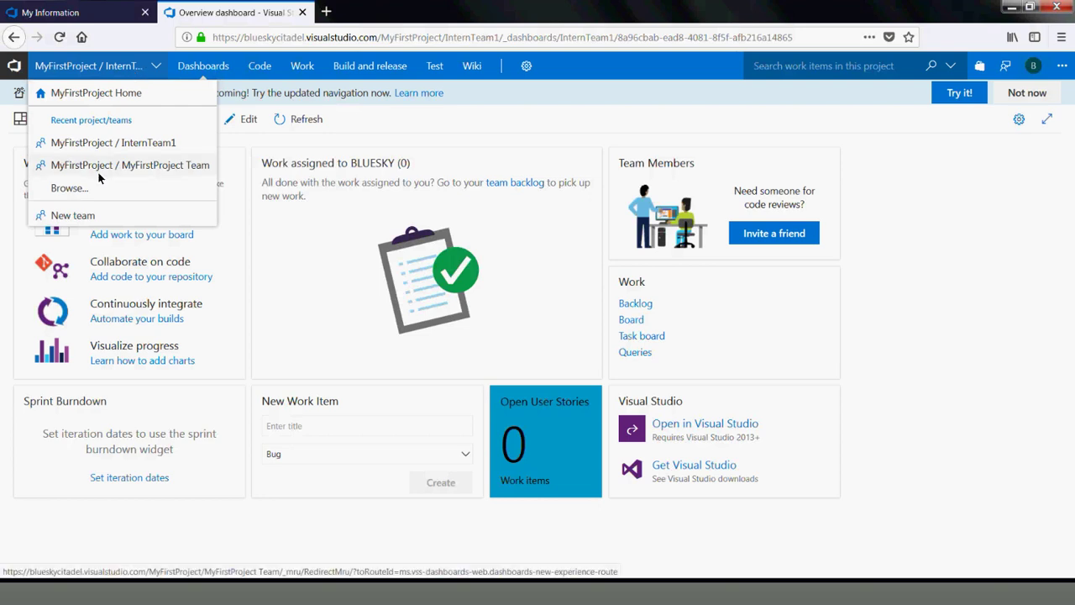
{"action": "left_click", "coordinate": [73, 215]}
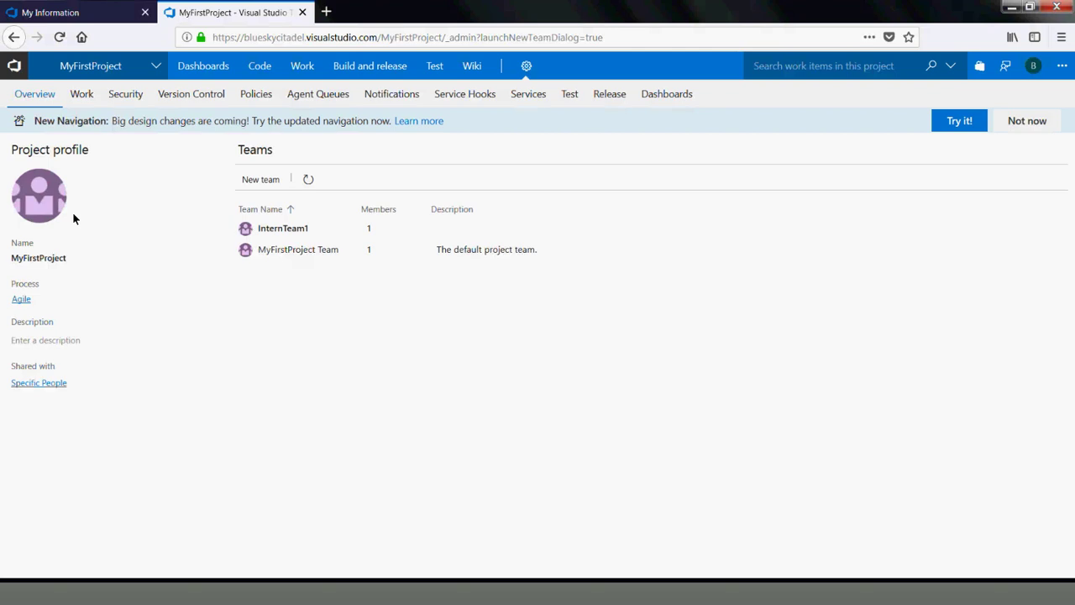
Create the team InternTeam2 in MyFirstProject, leaving its administrator settings unchanged
{"action": "left_click", "coordinate": [254, 179]}
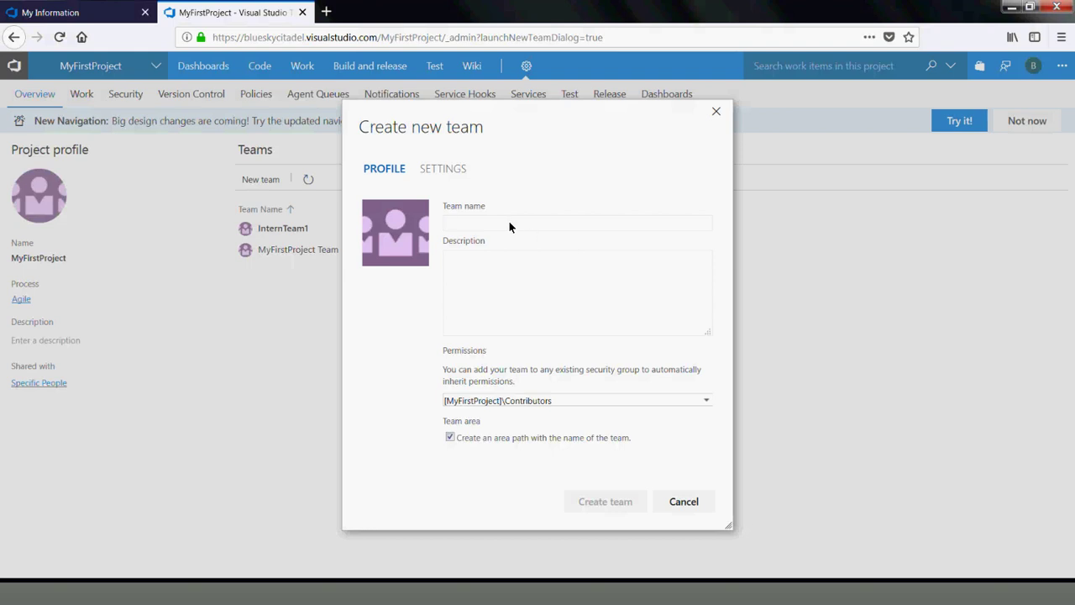
{"action": "type", "text": "InternTeam2"}
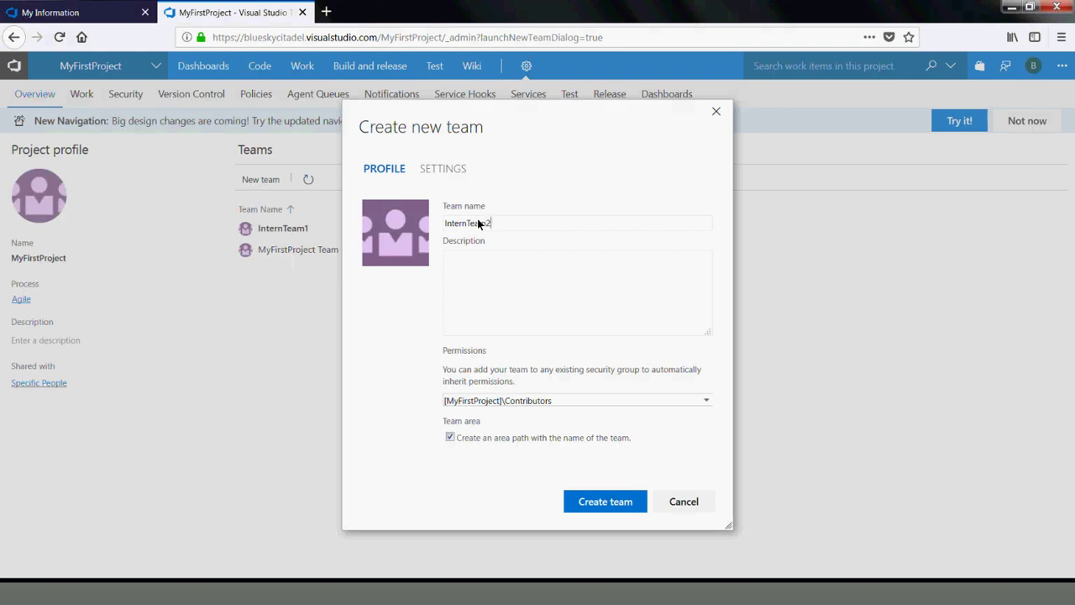
{"action": "left_click", "coordinate": [464, 170]}
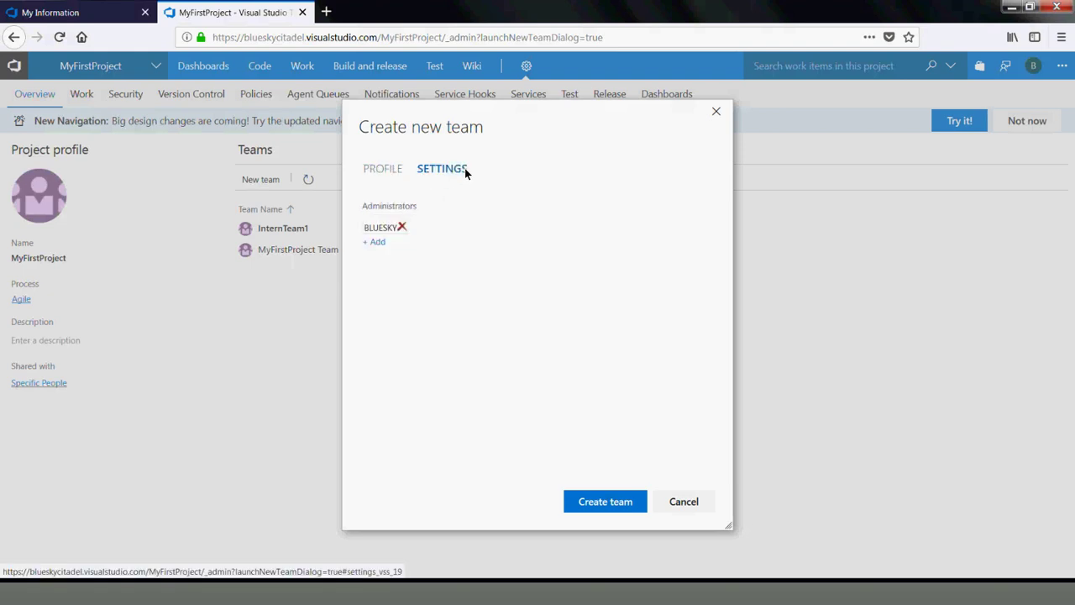
{"action": "left_click", "coordinate": [375, 242]}
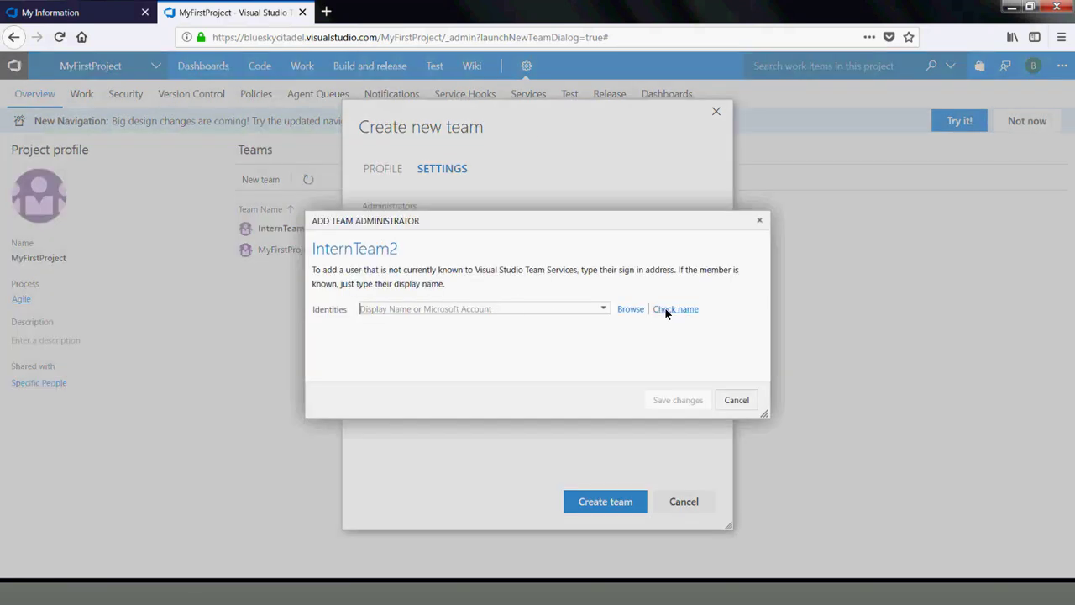
{"action": "left_click", "coordinate": [729, 400]}
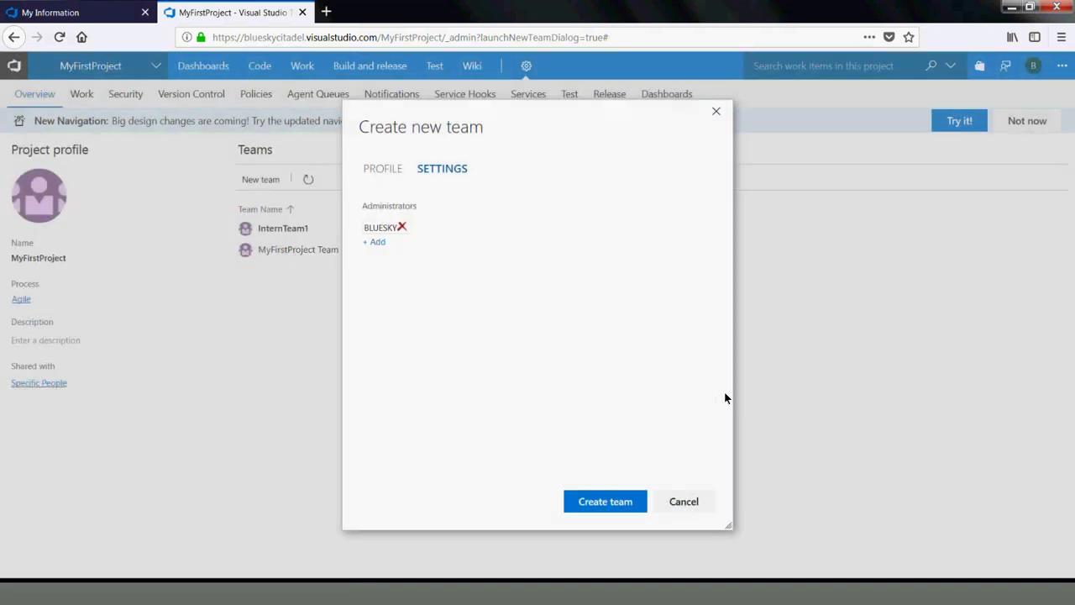
{"action": "left_click", "coordinate": [376, 171]}
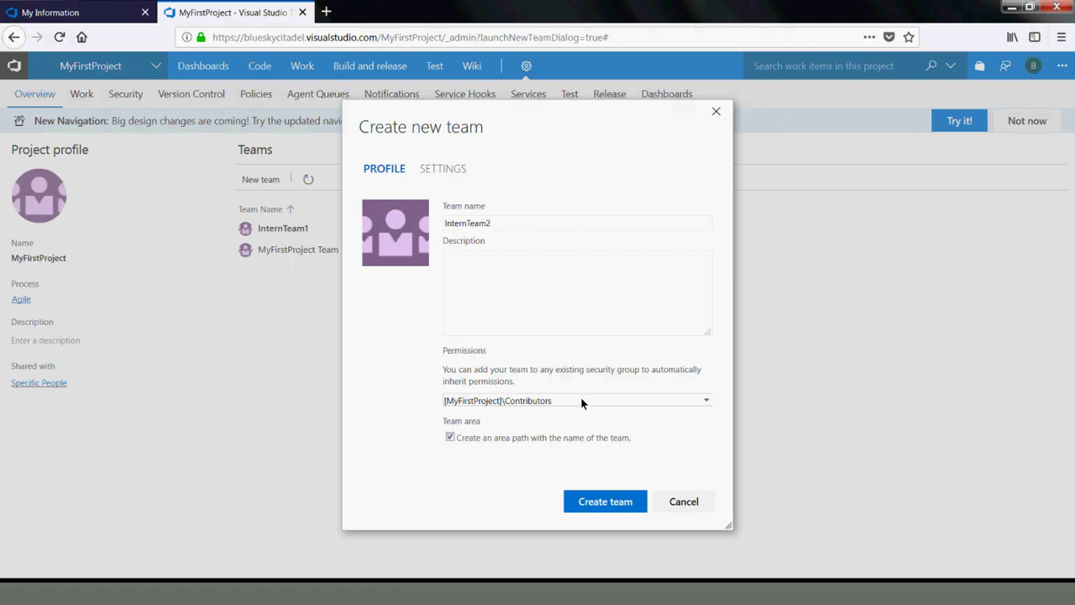
{"action": "left_click", "coordinate": [601, 502]}
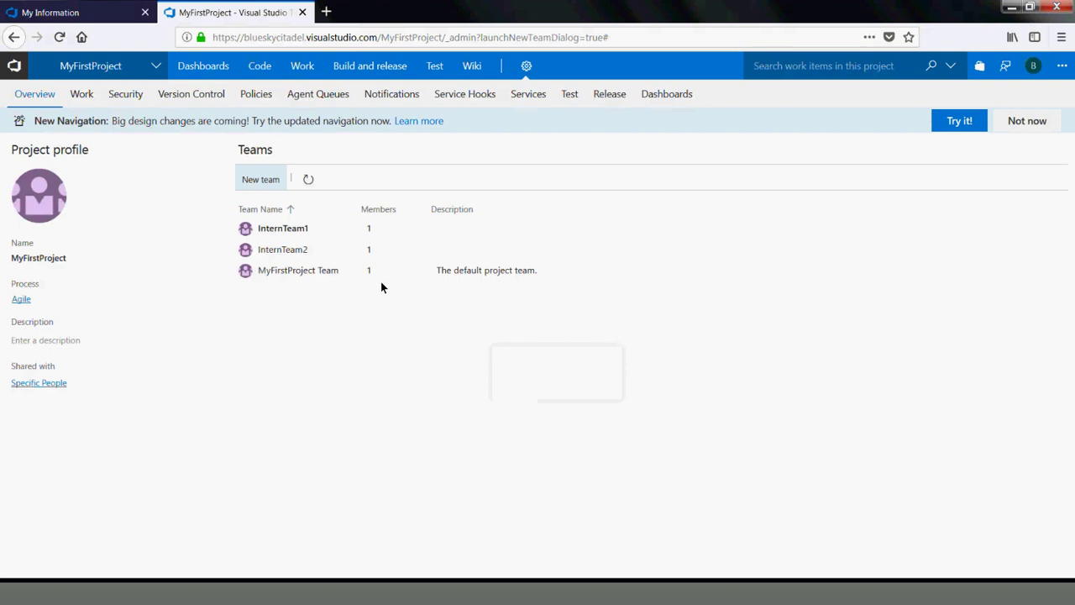
Open InternTeam2's team settings from its actions menu in the Teams list
{"action": "left_click", "coordinate": [353, 252]}
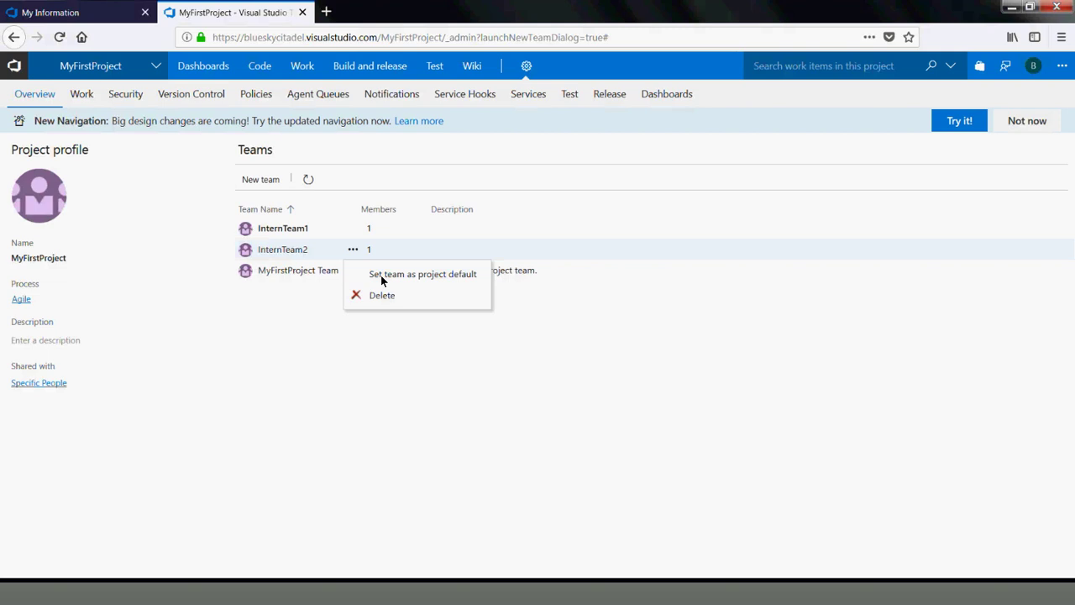
{"action": "left_click", "coordinate": [285, 251]}
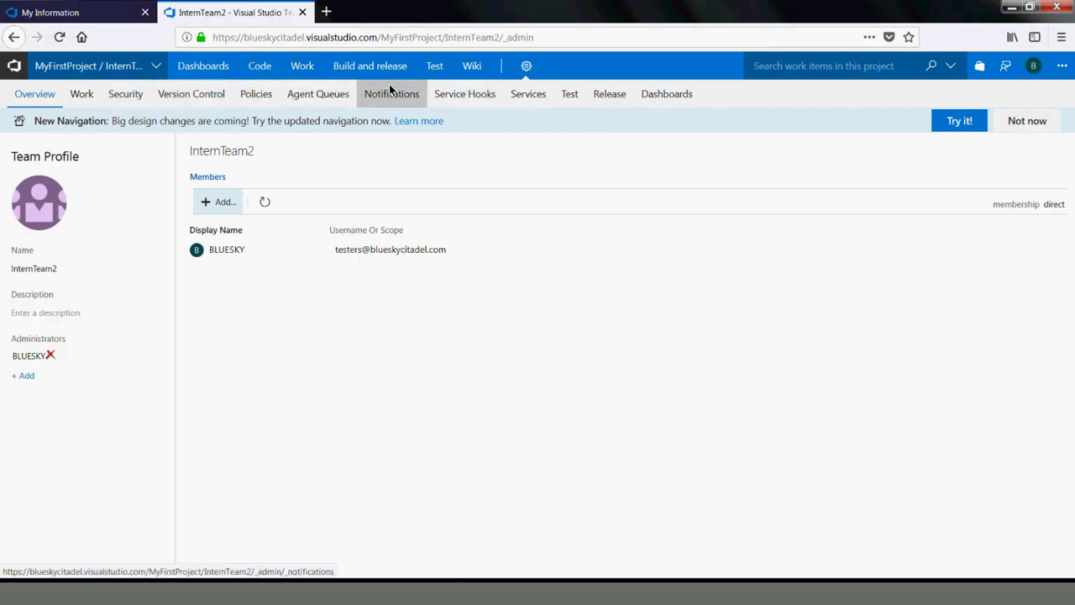
{"action": "mouse_move", "coordinate": [256, 74]}
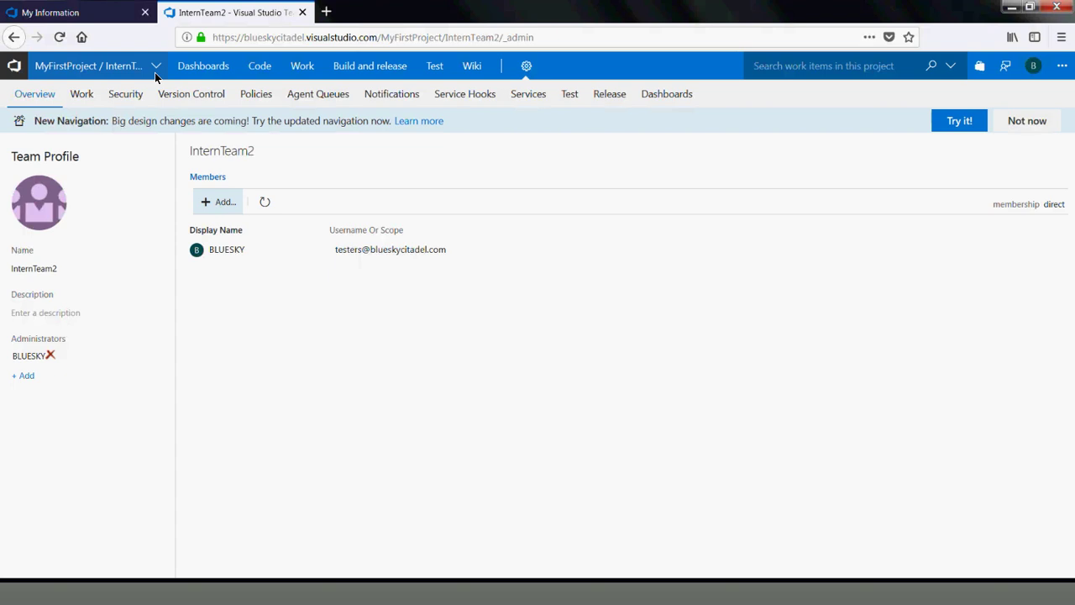
Set InternTeam2's work settings so bugs are managed with requirements
{"action": "left_click", "coordinate": [84, 94]}
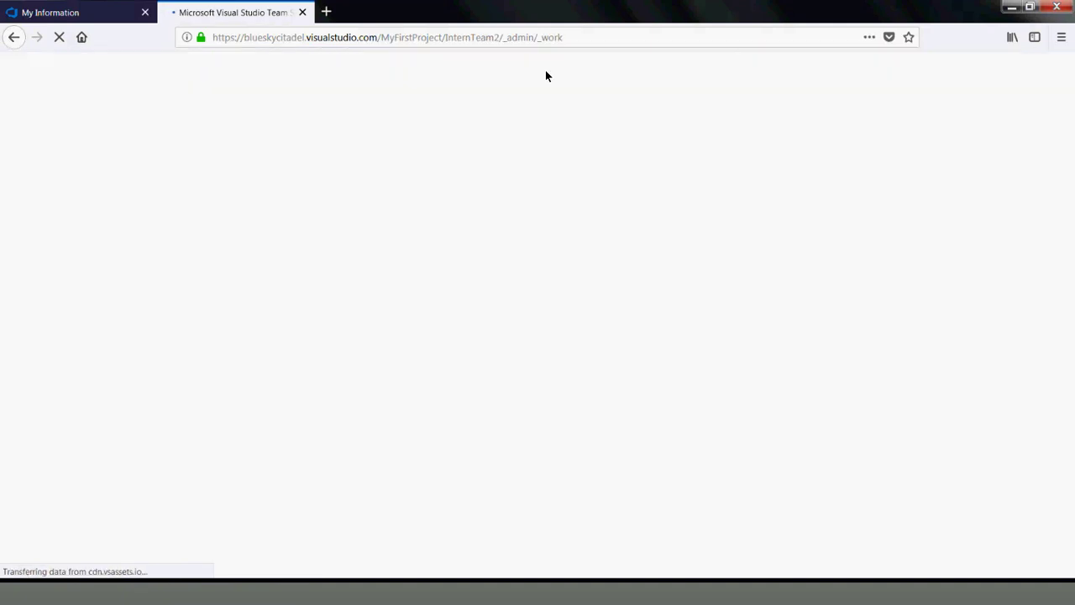
{"action": "mouse_move", "coordinate": [531, 68]}
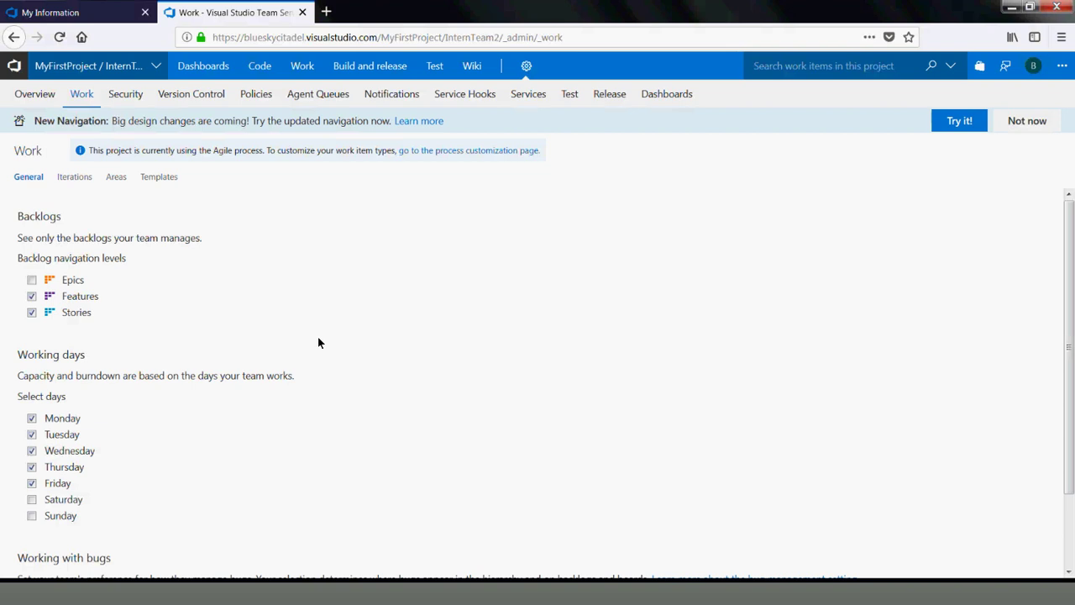
{"action": "scroll", "coordinate": [372, 285], "scroll_direction": "down", "scroll_amount": 2}
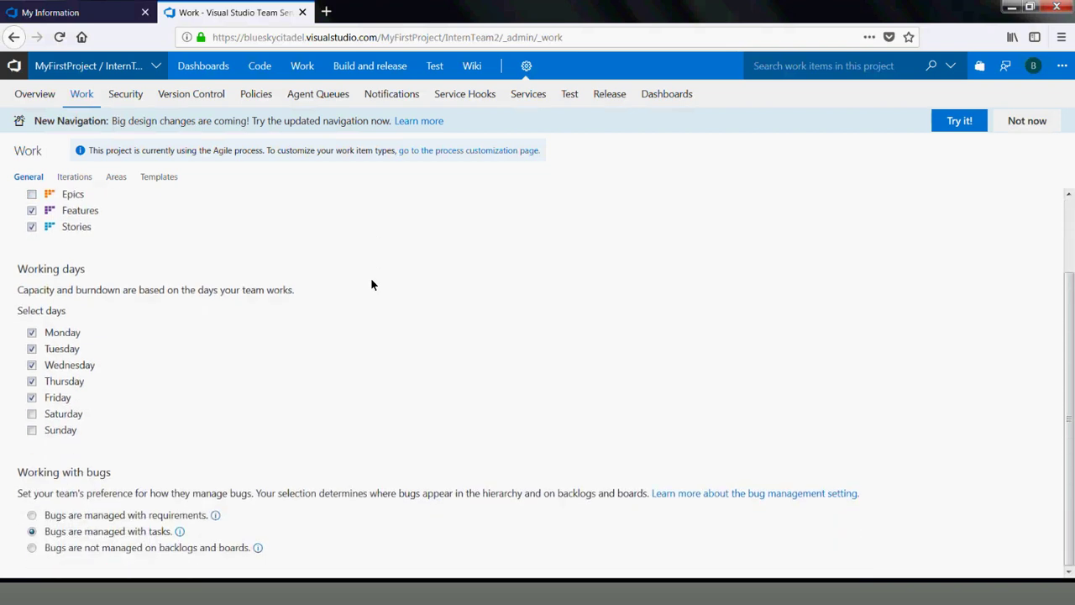
{"action": "left_click", "coordinate": [33, 515]}
{"action": "key", "text": "Tab"}
Add MyFirstProject\Iteration 1 to InternTeam2's selected iterations and save
{"action": "left_click", "coordinate": [72, 175]}
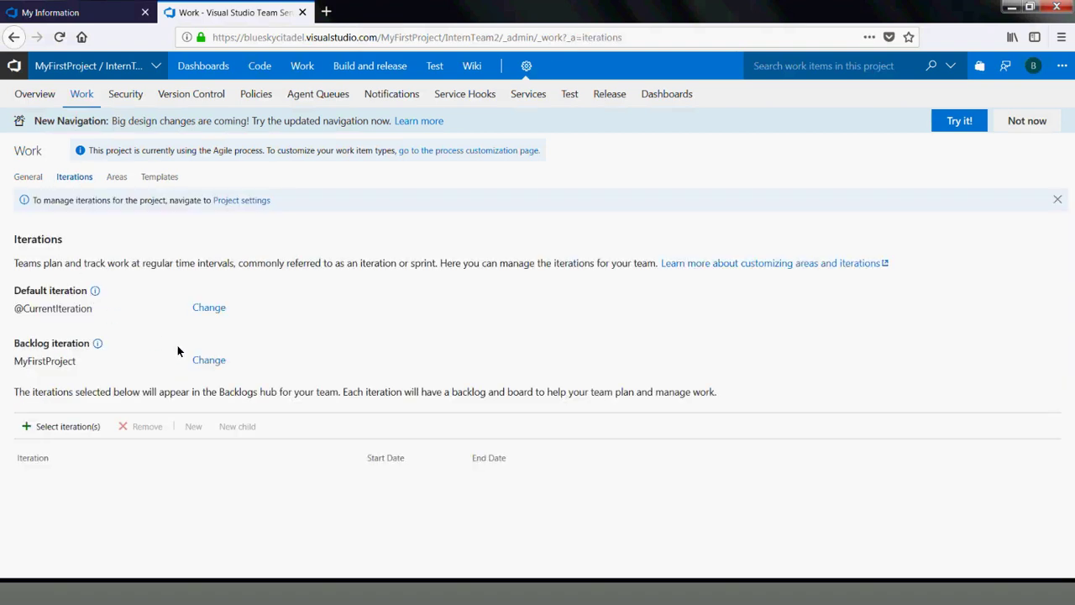
{"action": "left_click", "coordinate": [62, 426]}
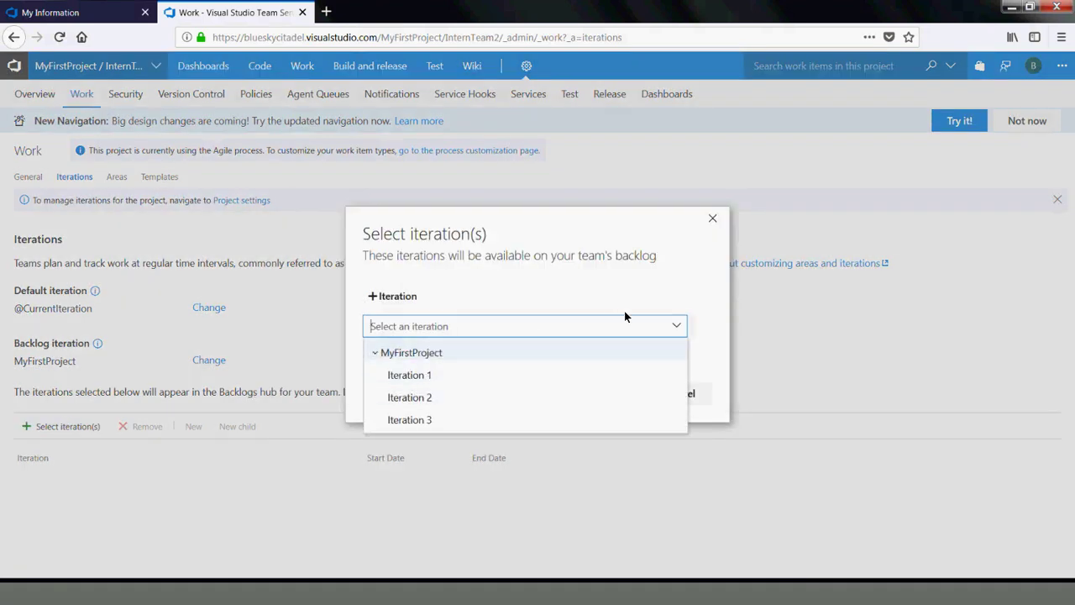
{"action": "left_click", "coordinate": [676, 327]}
{"action": "left_click", "coordinate": [676, 327]}
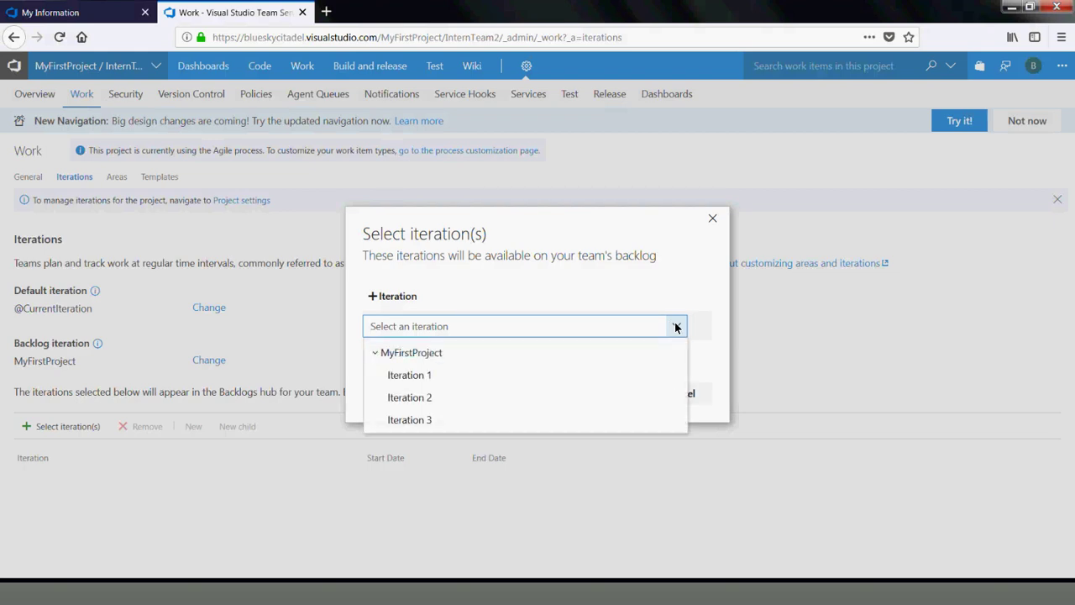
{"action": "left_click", "coordinate": [408, 373]}
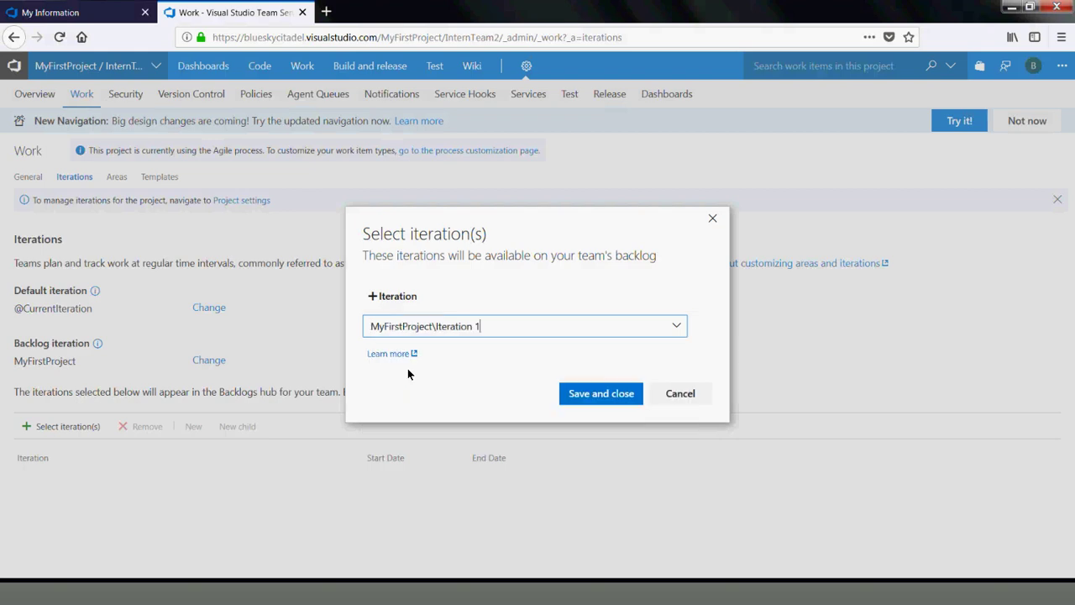
{"action": "left_click", "coordinate": [593, 394]}
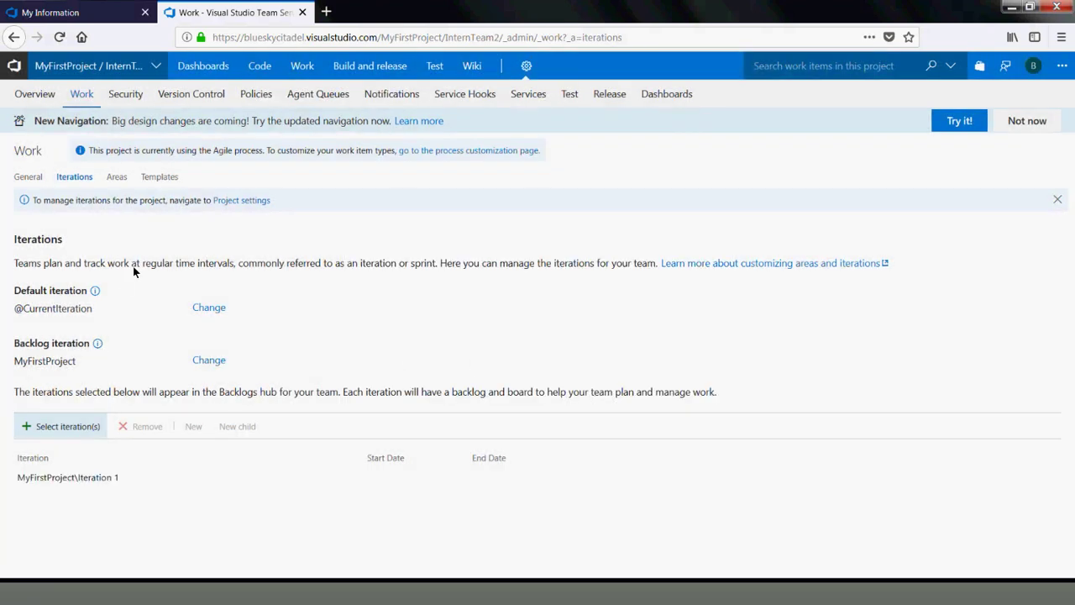
{"action": "left_click", "coordinate": [116, 177]}
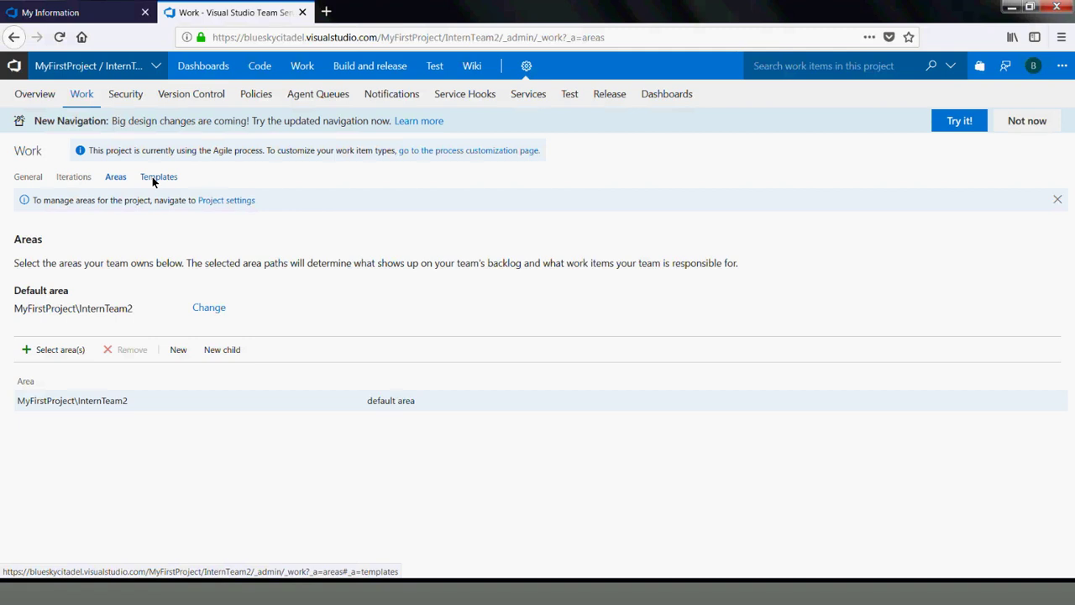
Look over InternTeam2's Templates and Security tabs, then go to the project-level settings
{"action": "left_click", "coordinate": [153, 178]}
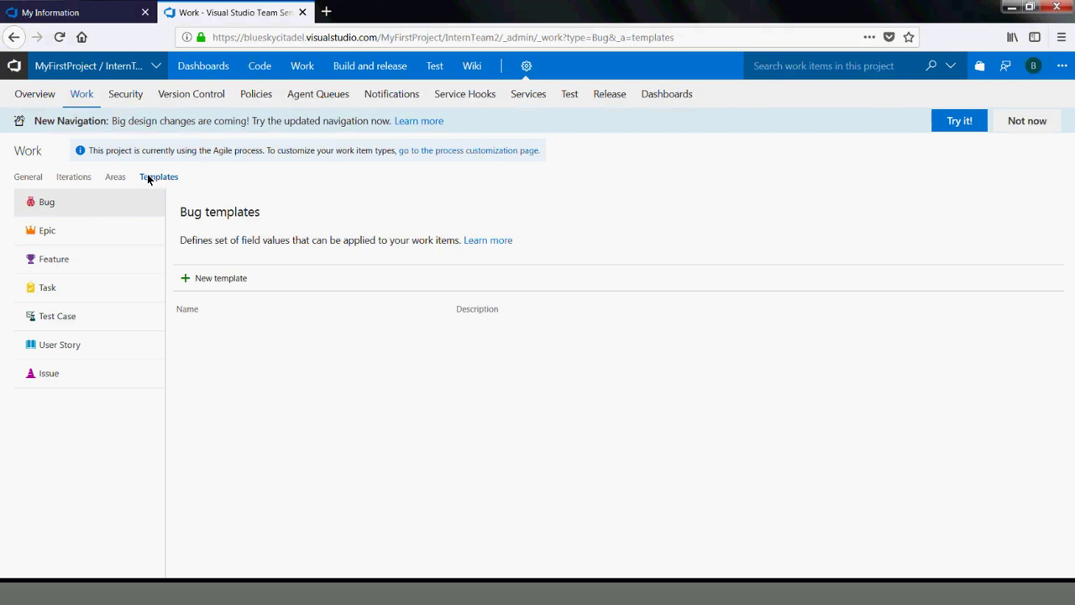
{"action": "left_click", "coordinate": [140, 95]}
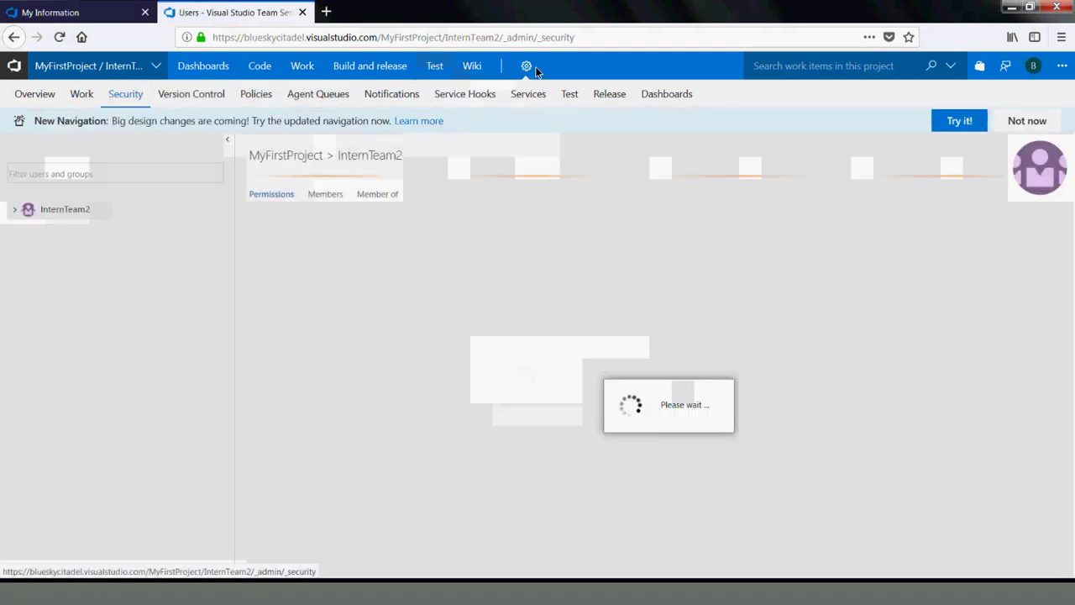
{"action": "left_click", "coordinate": [532, 67]}
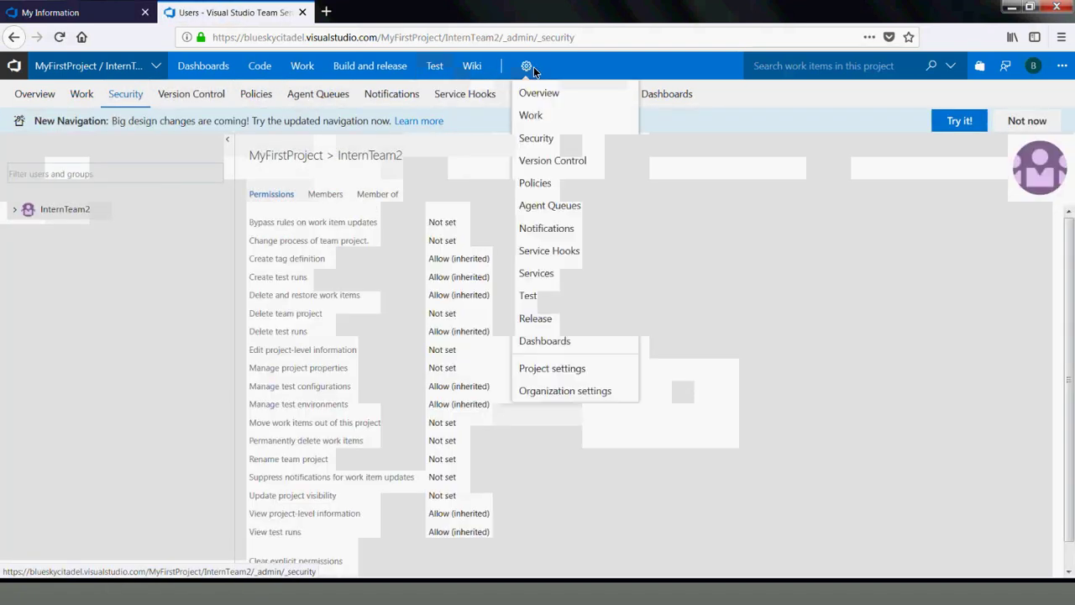
{"action": "left_click", "coordinate": [571, 373]}
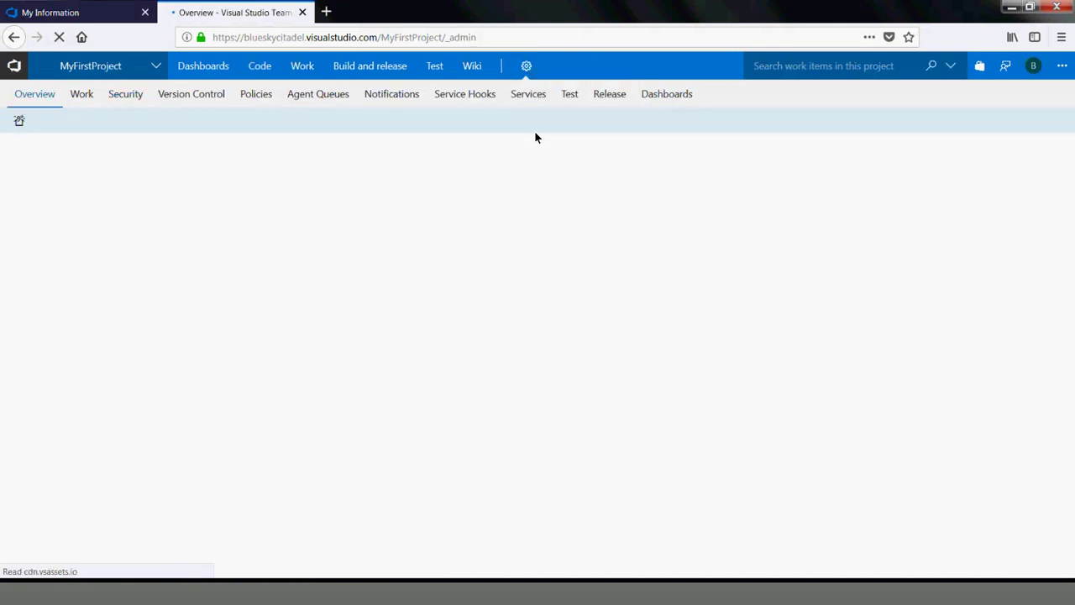
Open the Agile process's work item types from MyFirstProject's settings overview
{"action": "left_click", "coordinate": [522, 76]}
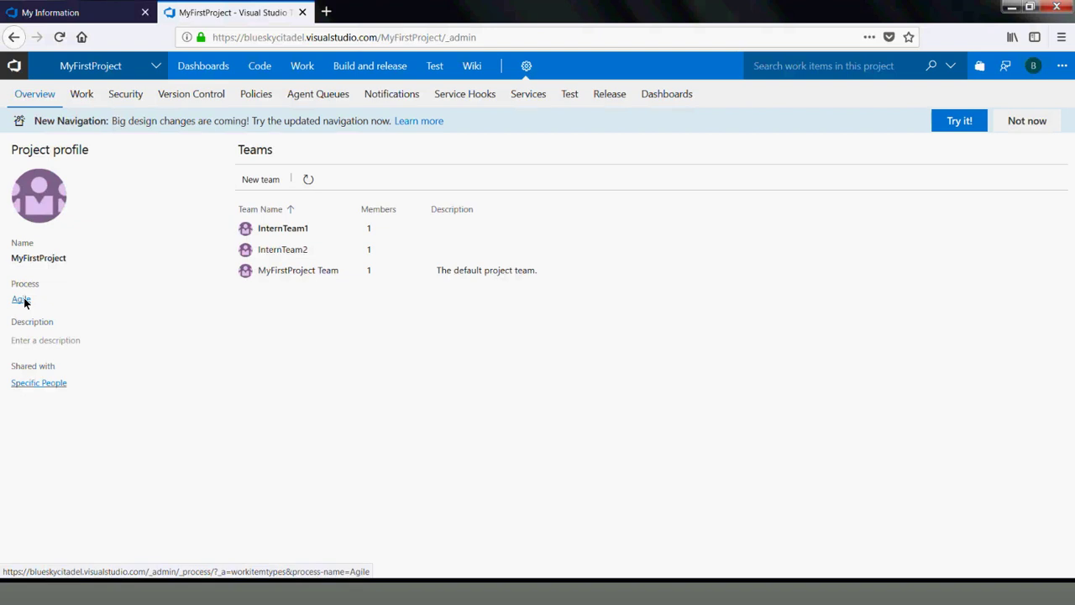
{"action": "left_click", "coordinate": [266, 246]}
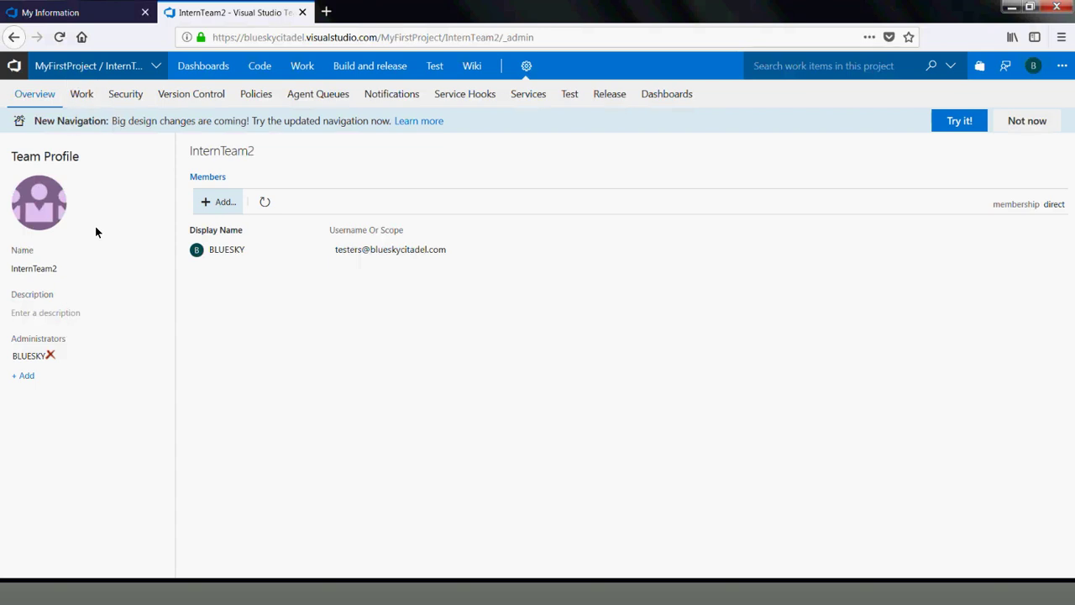
{"action": "left_click", "coordinate": [12, 37]}
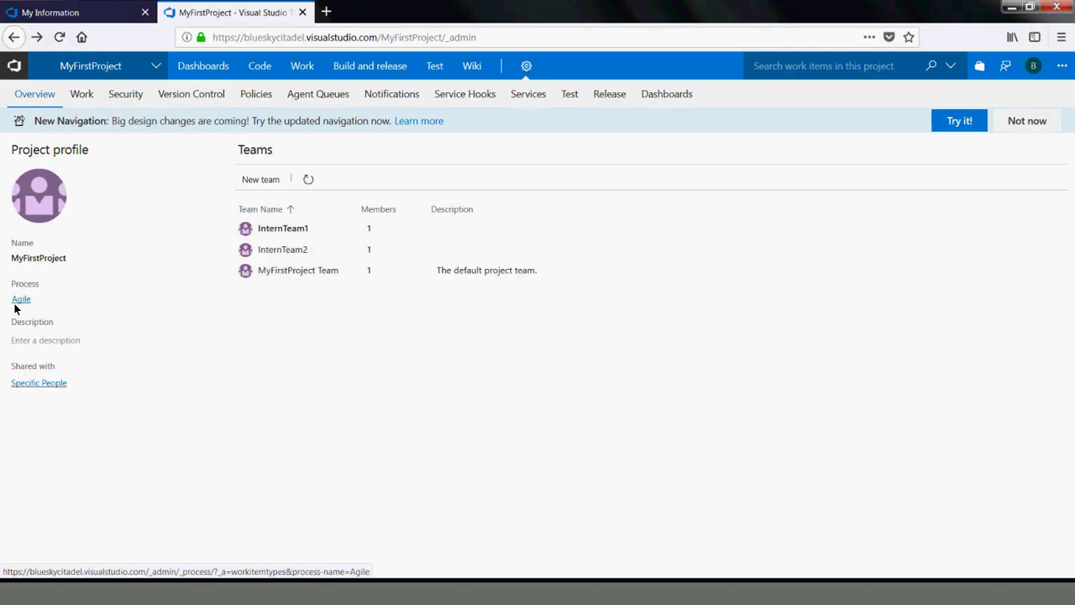
{"action": "left_click", "coordinate": [18, 302]}
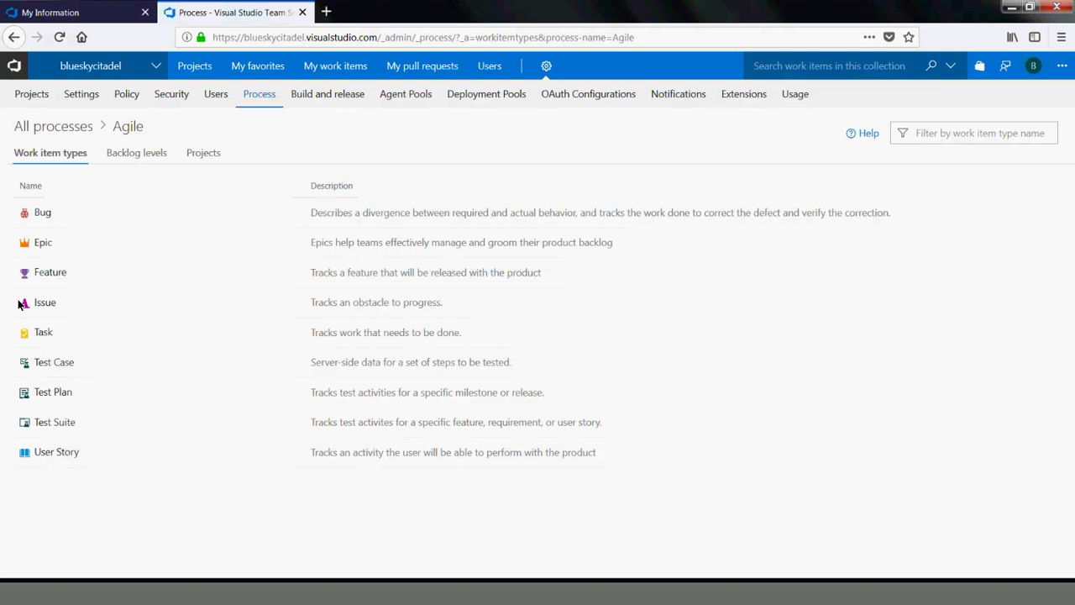
Start a new team project based on the Scrum process from the All processes list
{"action": "left_click", "coordinate": [84, 126]}
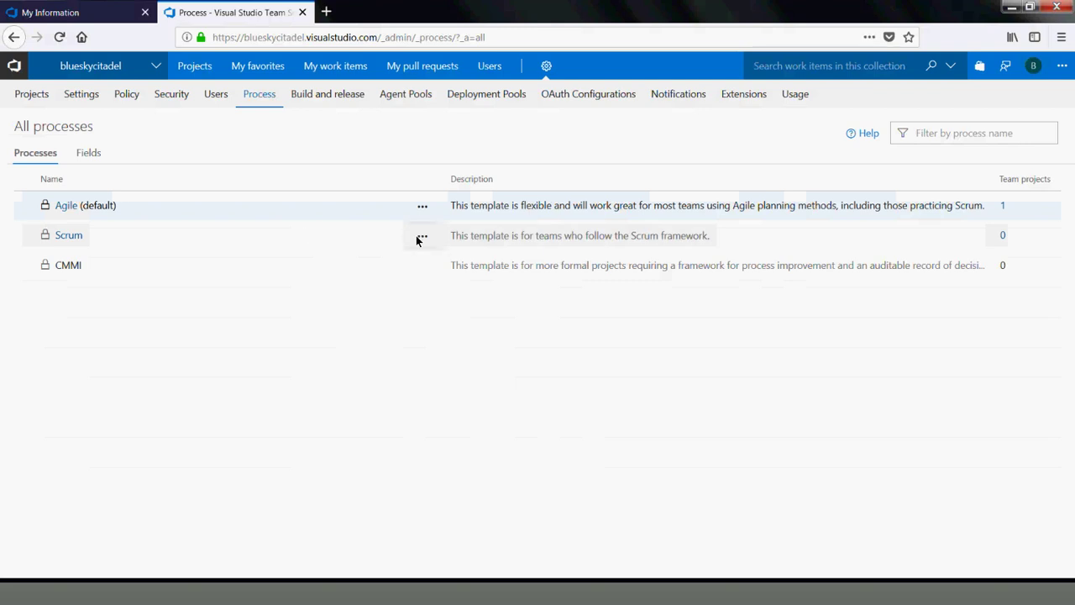
{"action": "left_click", "coordinate": [419, 239]}
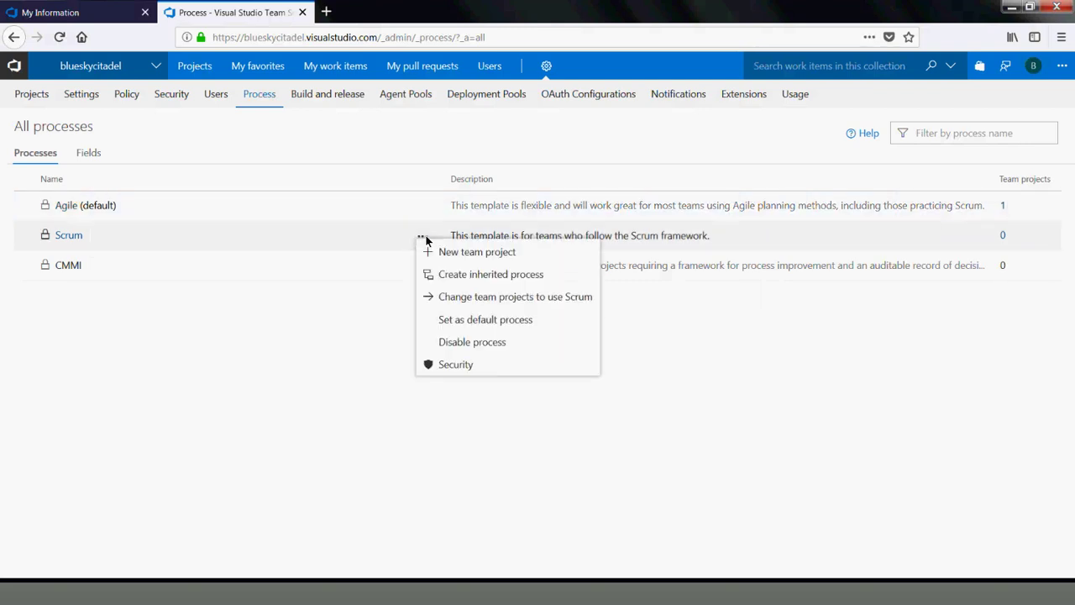
{"action": "left_click", "coordinate": [481, 253]}
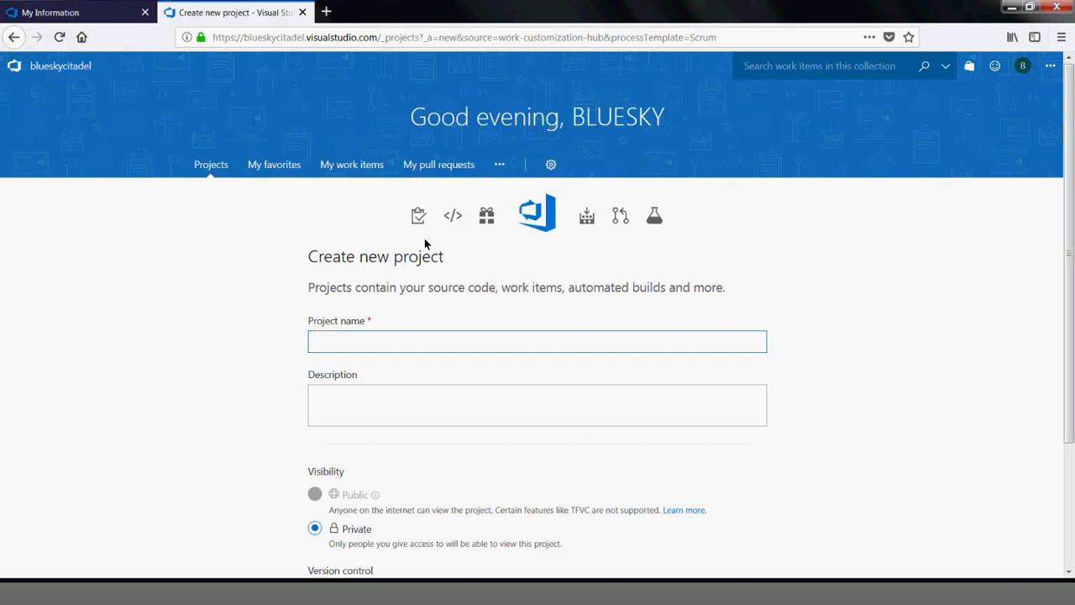
Name the project 'Intern Team' and keep Scrum as its work item process
{"action": "type", "text": "Intern Team"}
{"action": "key", "text": "Left"}
{"action": "key", "text": "Left"}
{"action": "key", "text": "Left"}
{"action": "key", "text": "Left"}
{"action": "key", "text": "Left"}
{"action": "key", "text": "Left"}
{"action": "left_click", "coordinate": [167, 389]}
{"action": "scroll", "coordinate": [167, 389], "scroll_direction": "down", "scroll_amount": 3}
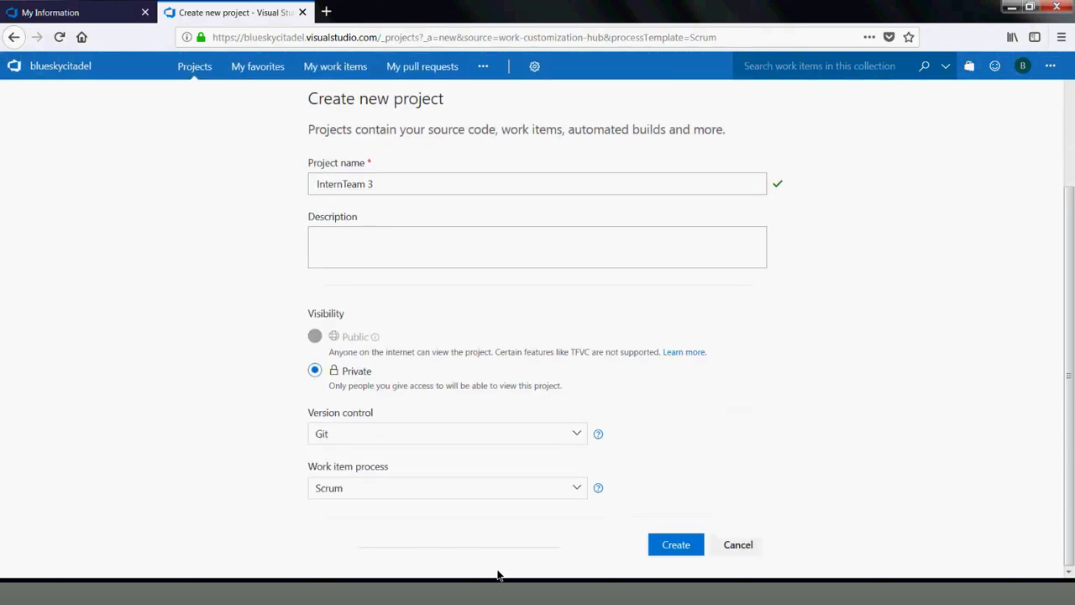
{"action": "left_click", "coordinate": [570, 490]}
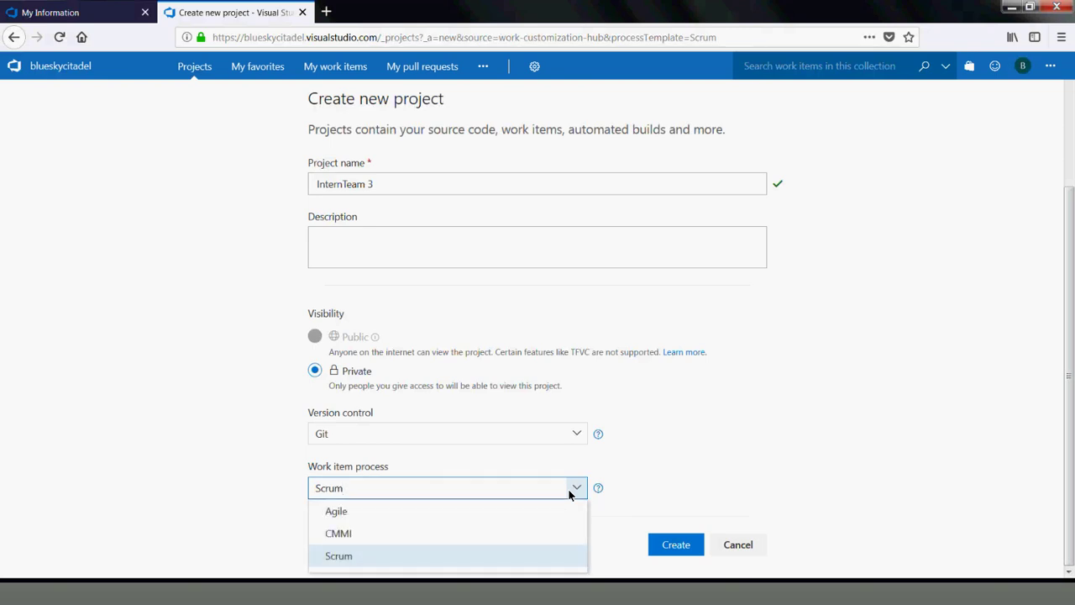
{"action": "left_click", "coordinate": [568, 491]}
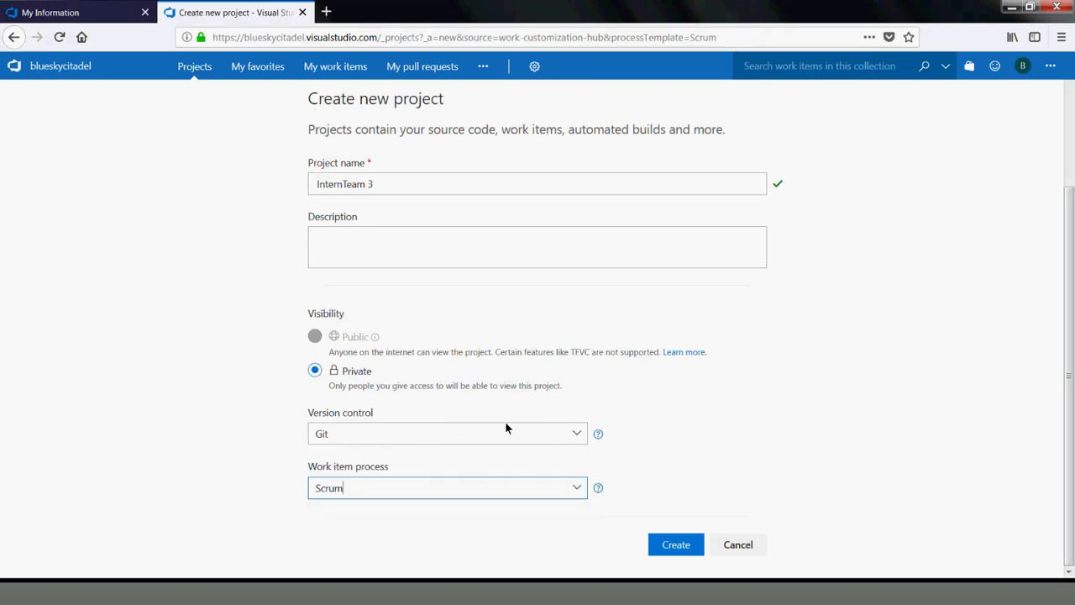
{"action": "left_click", "coordinate": [376, 481]}
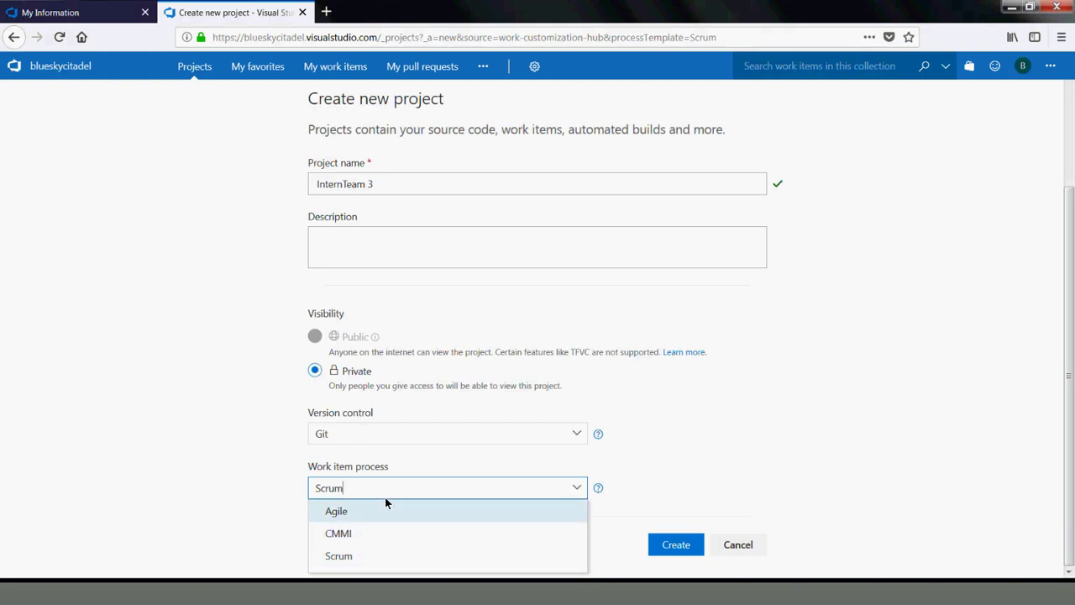
{"action": "left_click", "coordinate": [376, 558]}
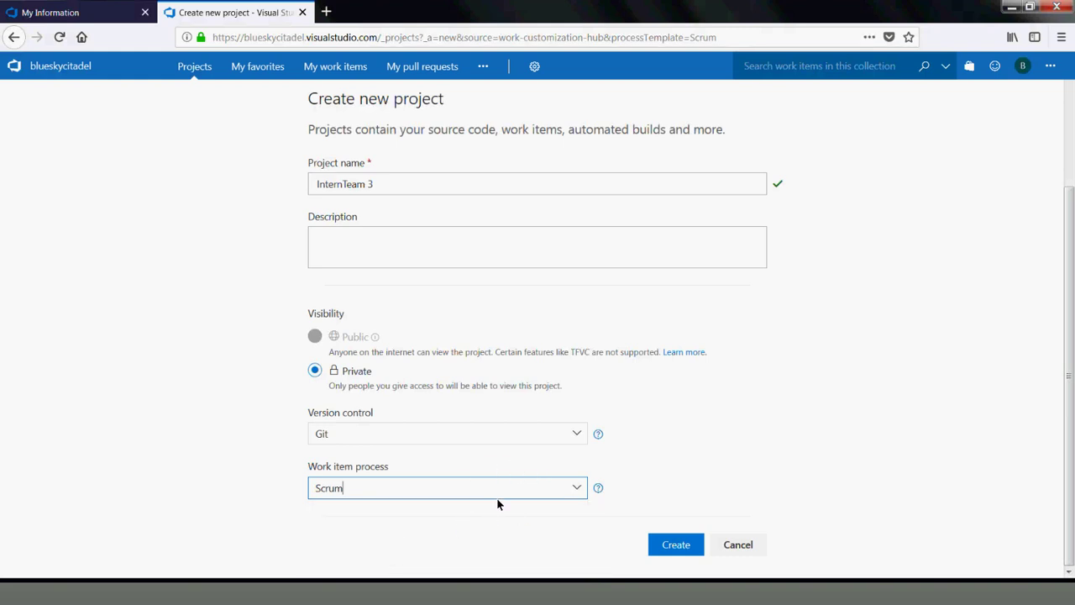
Keep Git version control, correct the name to InternTeam3, and create the project
{"action": "left_click", "coordinate": [579, 434]}
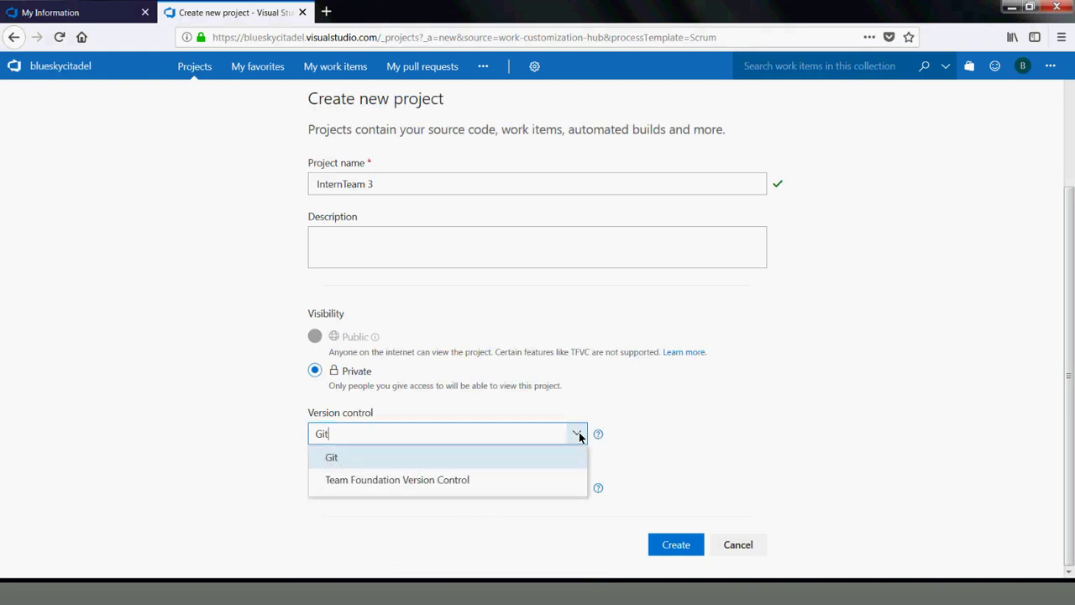
{"action": "left_click", "coordinate": [579, 434]}
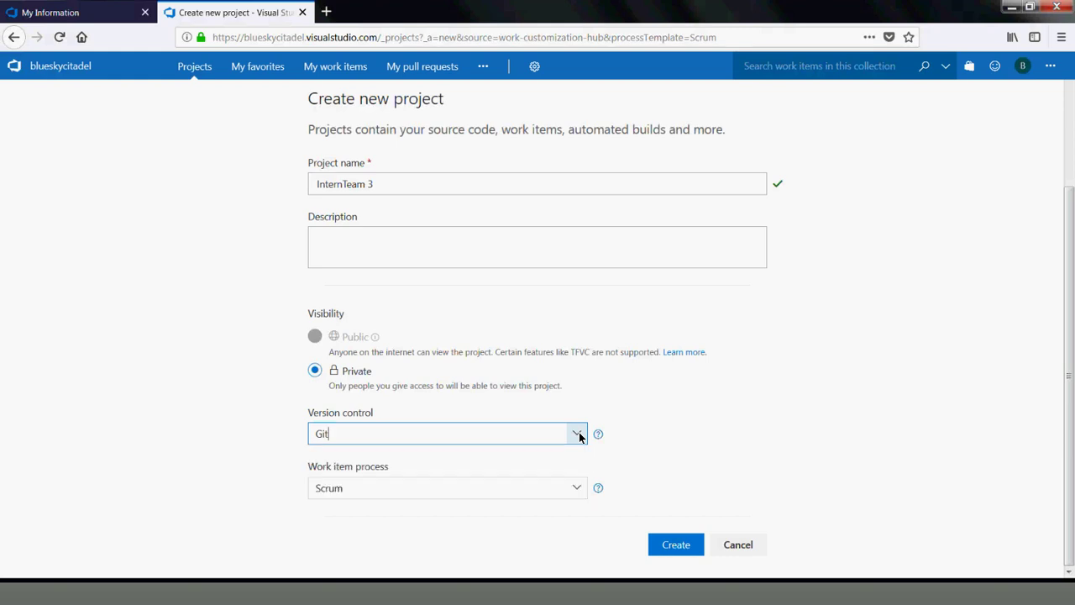
{"action": "left_click", "coordinate": [809, 434]}
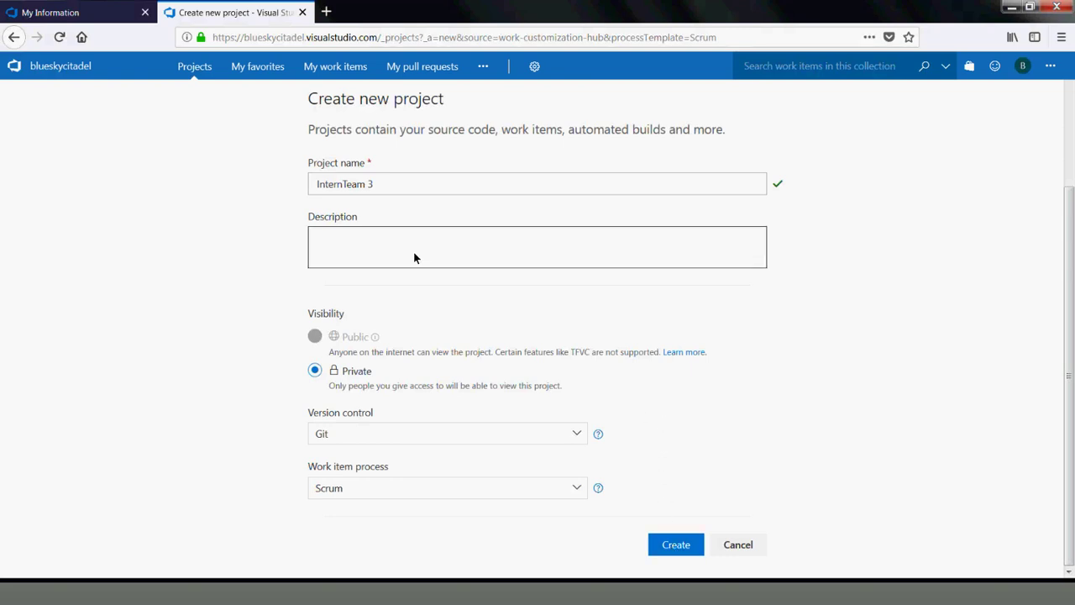
{"action": "left_click", "coordinate": [366, 185]}
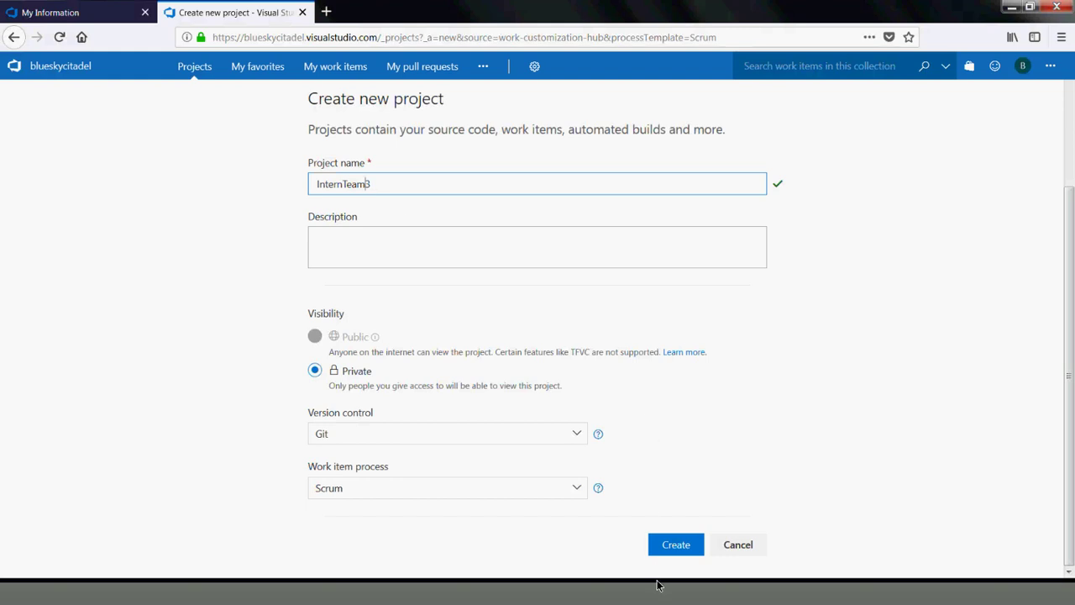
{"action": "left_click", "coordinate": [680, 544]}
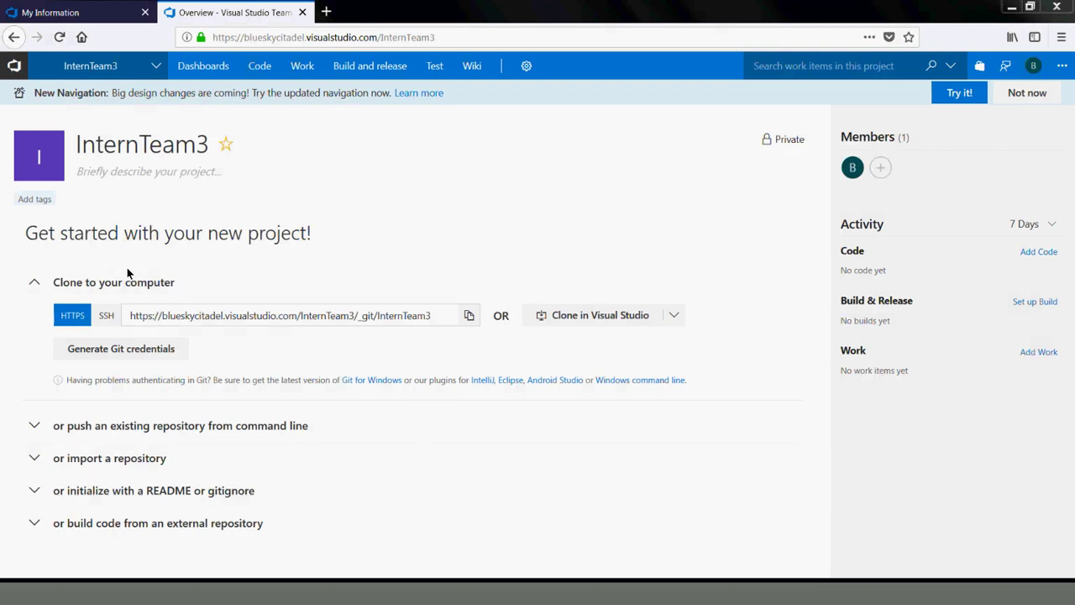
{"action": "double_click", "coordinate": [213, 312]}
{"action": "triple_click", "coordinate": [213, 313]}
{"action": "double_click", "coordinate": [213, 312]}
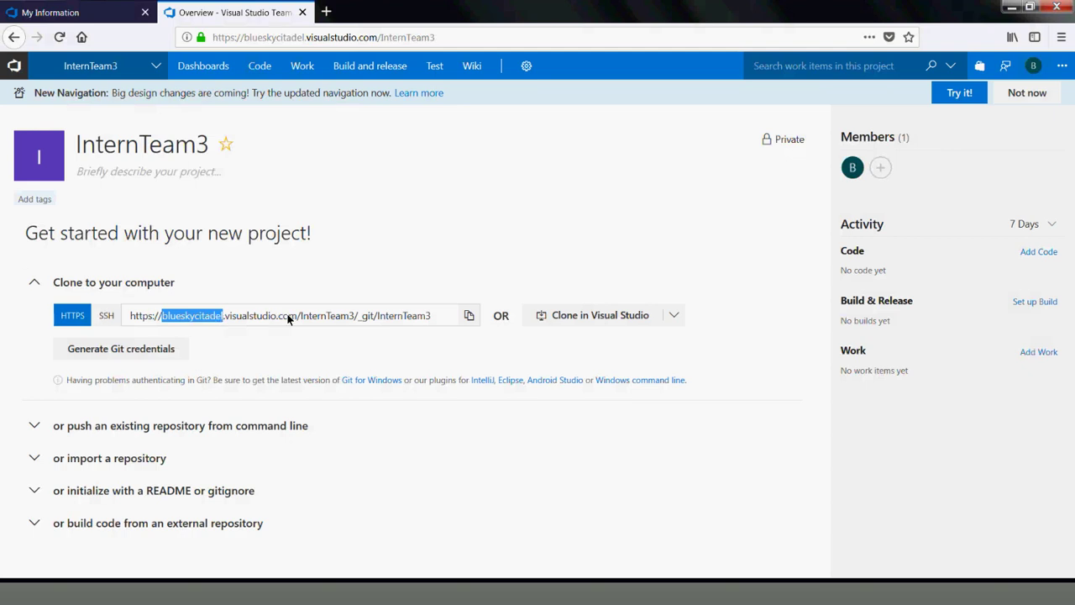
{"action": "left_click", "coordinate": [326, 316]}
{"action": "triple_click", "coordinate": [326, 314]}
{"action": "double_click", "coordinate": [326, 314]}
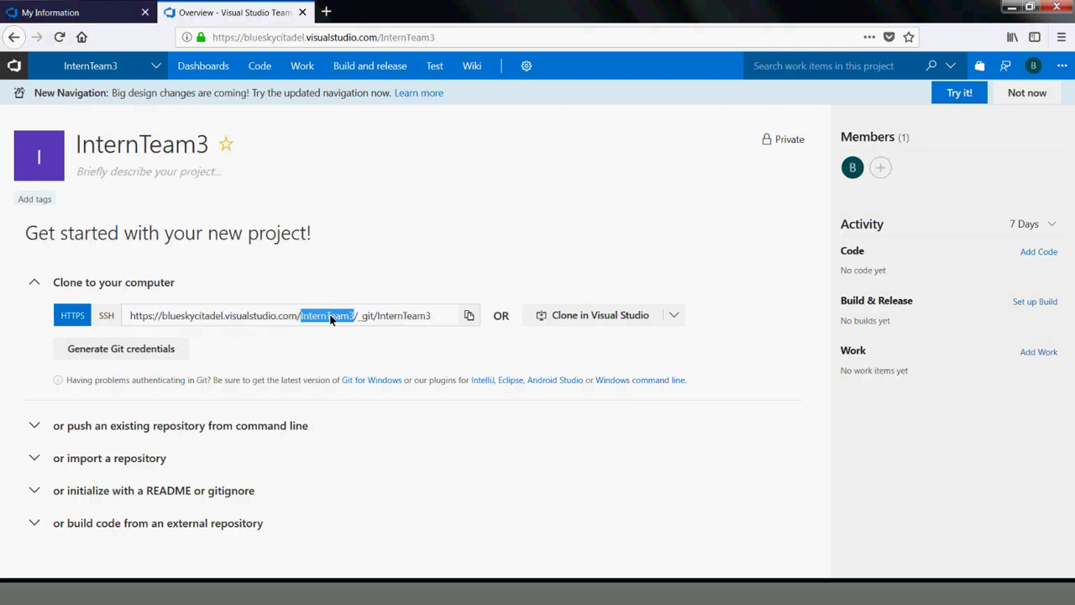
{"action": "double_click", "coordinate": [443, 316]}
{"action": "mouse_move", "coordinate": [444, 316]}
{"action": "left_mouse_down"}
{"action": "mouse_move", "coordinate": [279, 310]}
{"action": "mouse_move", "coordinate": [13, 322]}
{"action": "left_mouse_up"}
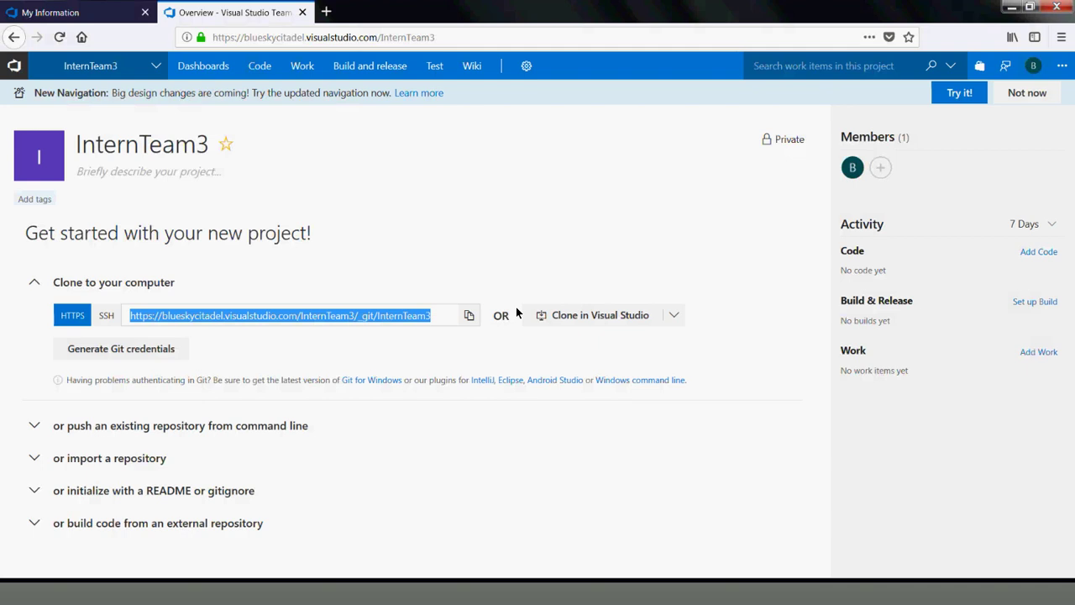
{"action": "left_click", "coordinate": [891, 227]}
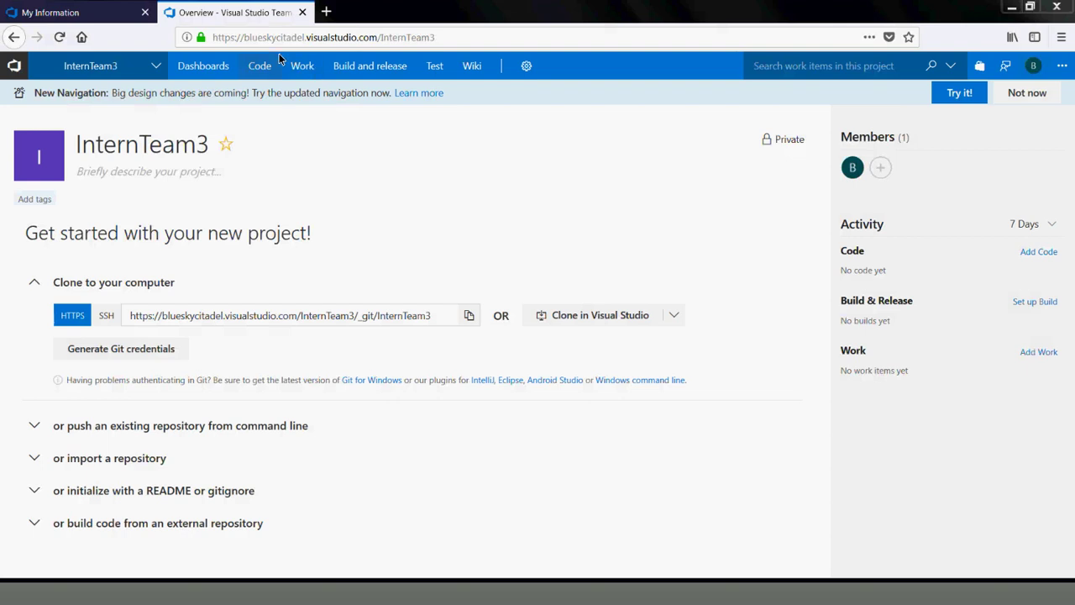
{"action": "mouse_move", "coordinate": [298, 67]}
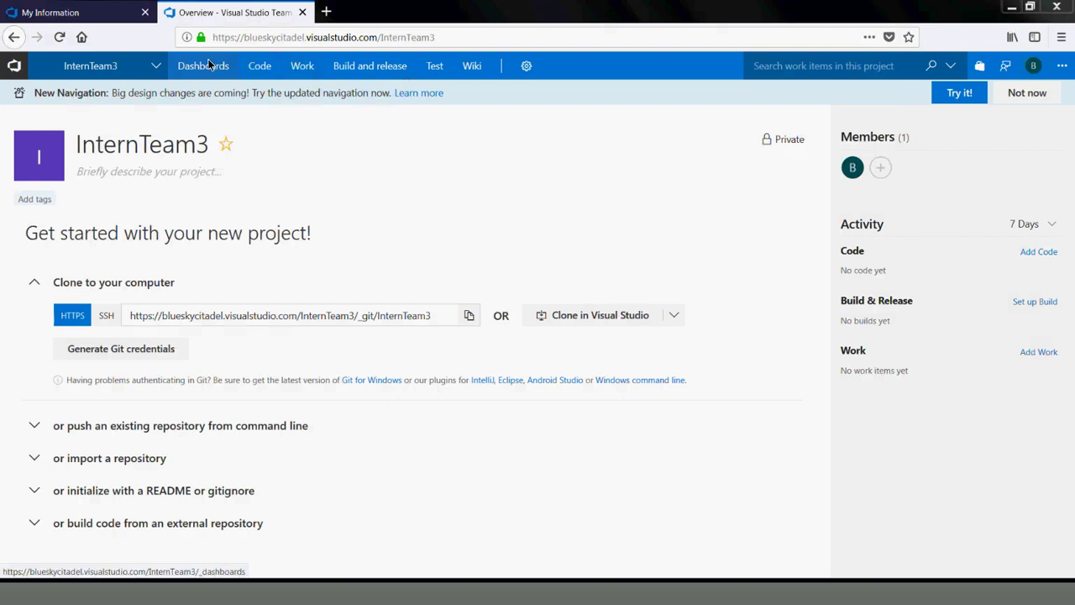
Open the InternTeam3 Team Overview dashboard from Dashboards
{"action": "left_click", "coordinate": [209, 66]}
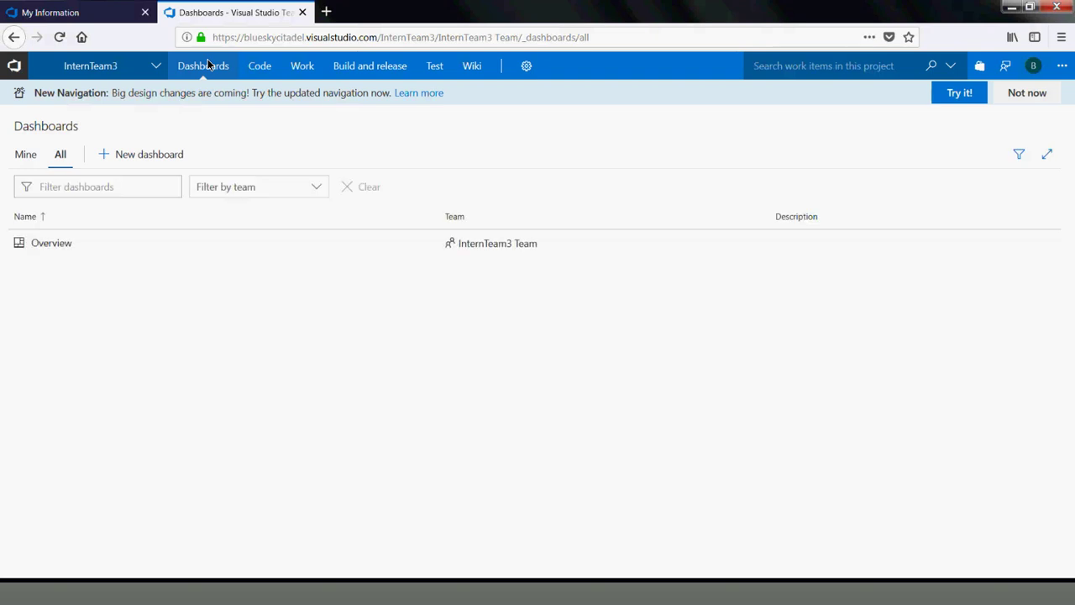
{"action": "left_click", "coordinate": [57, 246]}
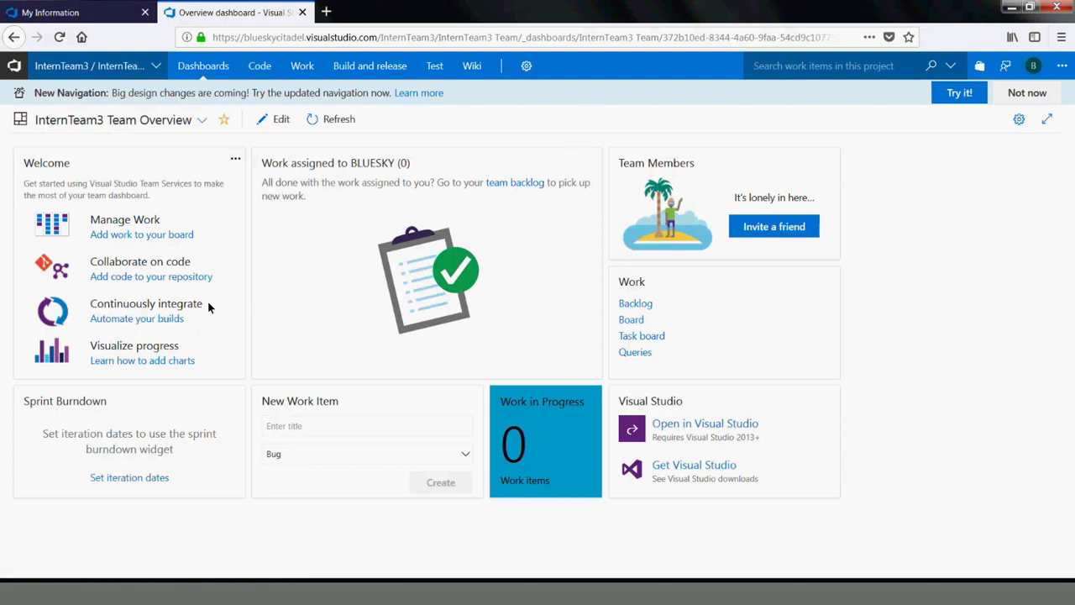
Open the InternTeam3 work board in a new tab and show Features as a backlog list
{"action": "left_click", "coordinate": [147, 238]}
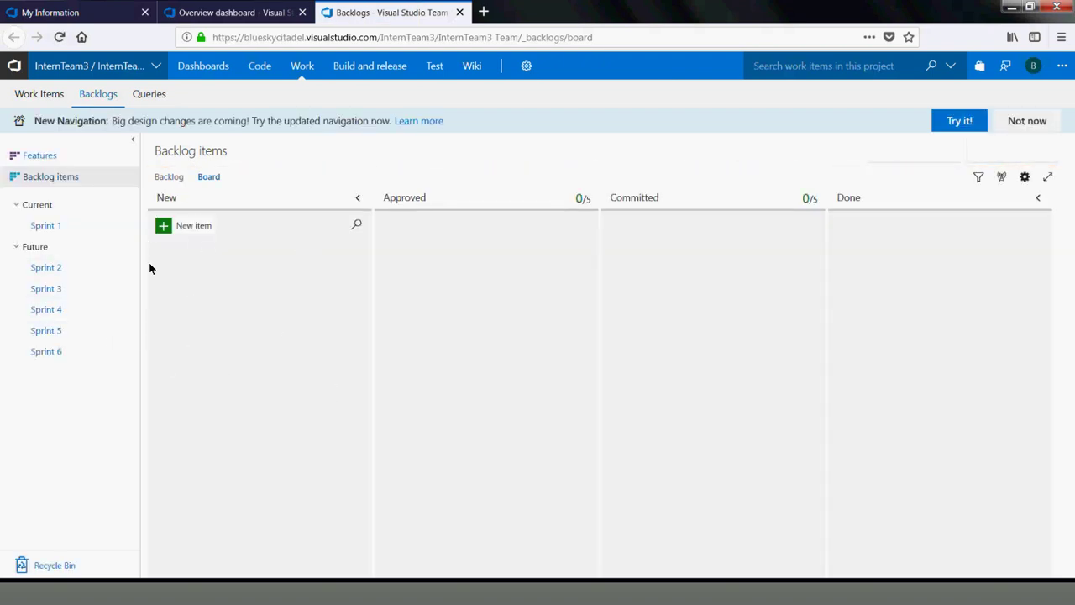
{"action": "left_click", "coordinate": [31, 156]}
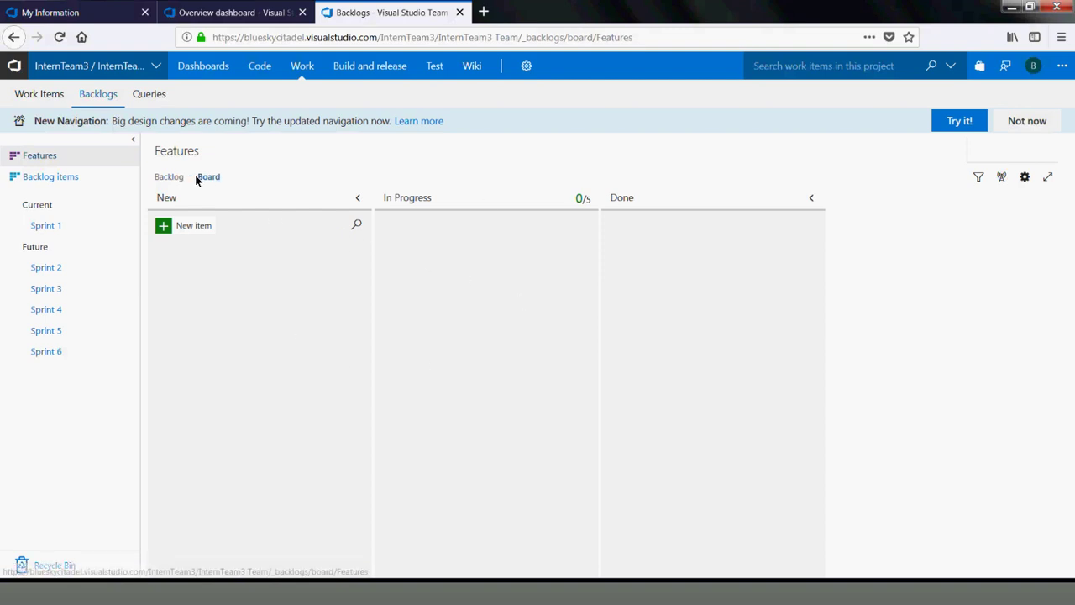
{"action": "left_click", "coordinate": [159, 177]}
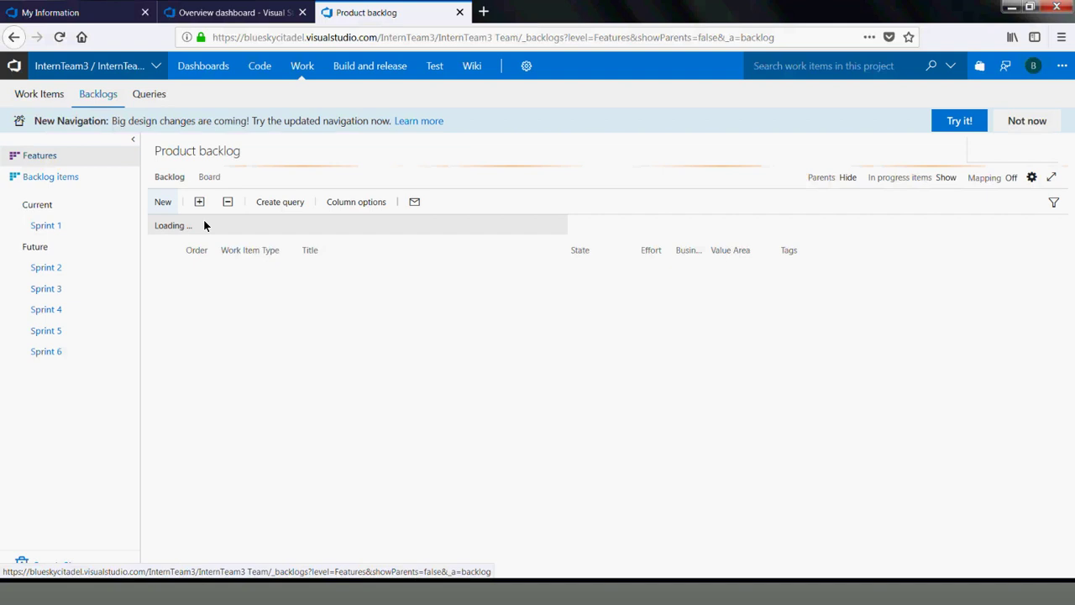
Add the feature 'Registration and Login' to the Features backlog
{"action": "left_click", "coordinate": [221, 246]}
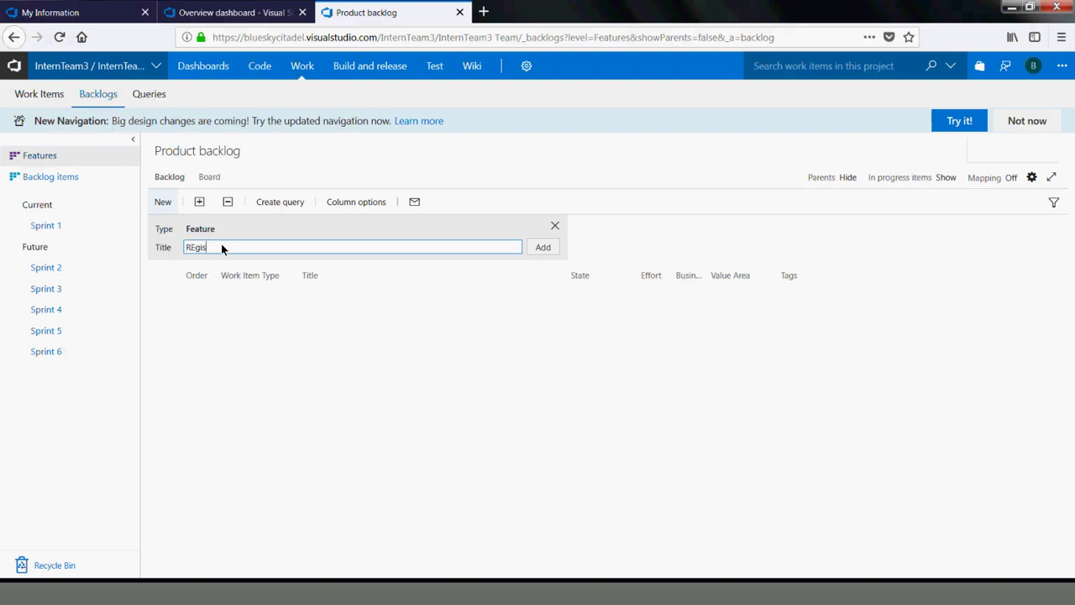
{"action": "type", "text": "REgistration and Login"}
{"action": "left_click", "coordinate": [194, 249]}
{"action": "key", "text": "BackSpace"}
{"action": "type", "text": "e"}
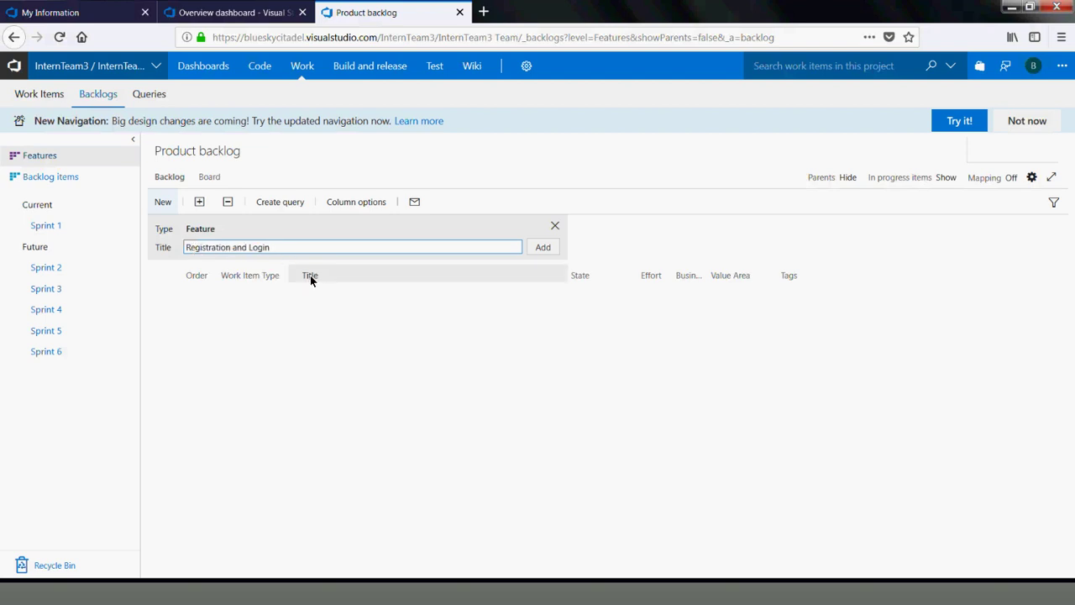
{"action": "left_click", "coordinate": [536, 249]}
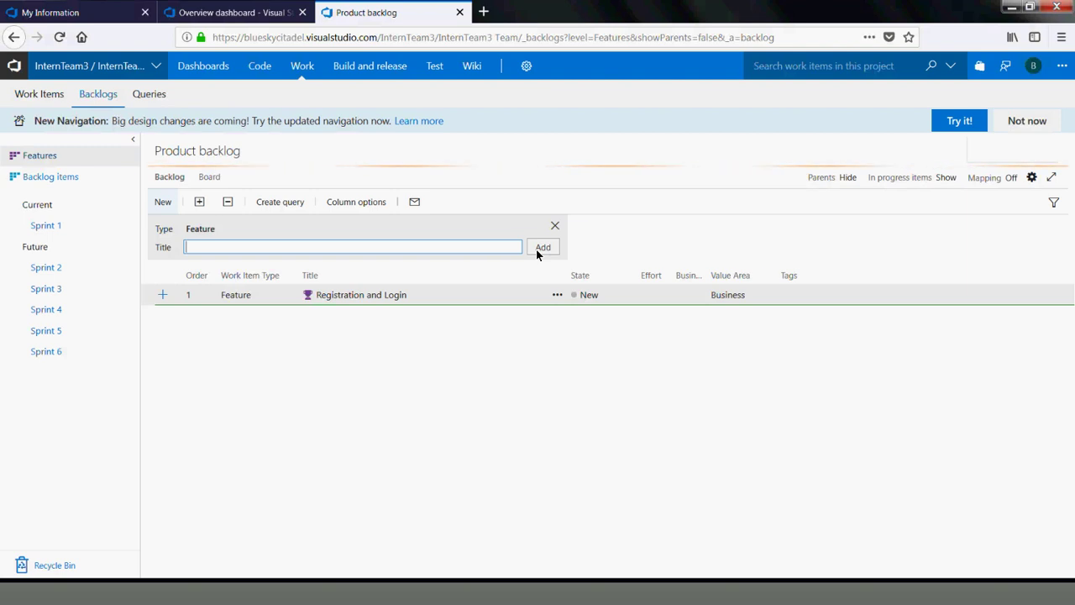
Add the features 'Posting of Items', 'Wishlist' and 'Community' to the backlog
{"action": "type", "text": "Post"}
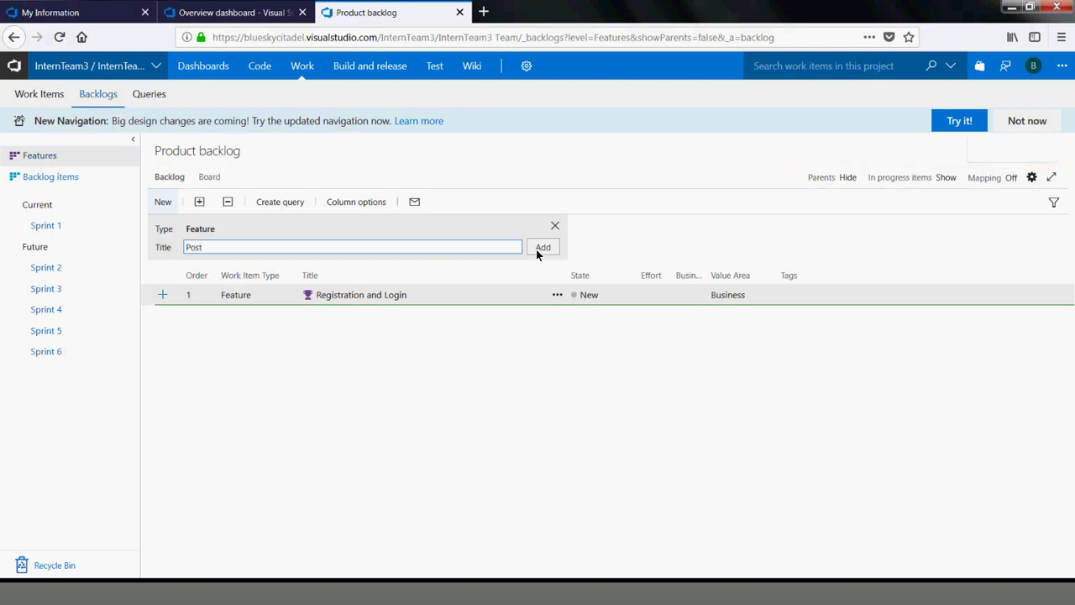
{"action": "type", "text": "ing of Items"}
{"action": "left_click", "coordinate": [537, 250]}
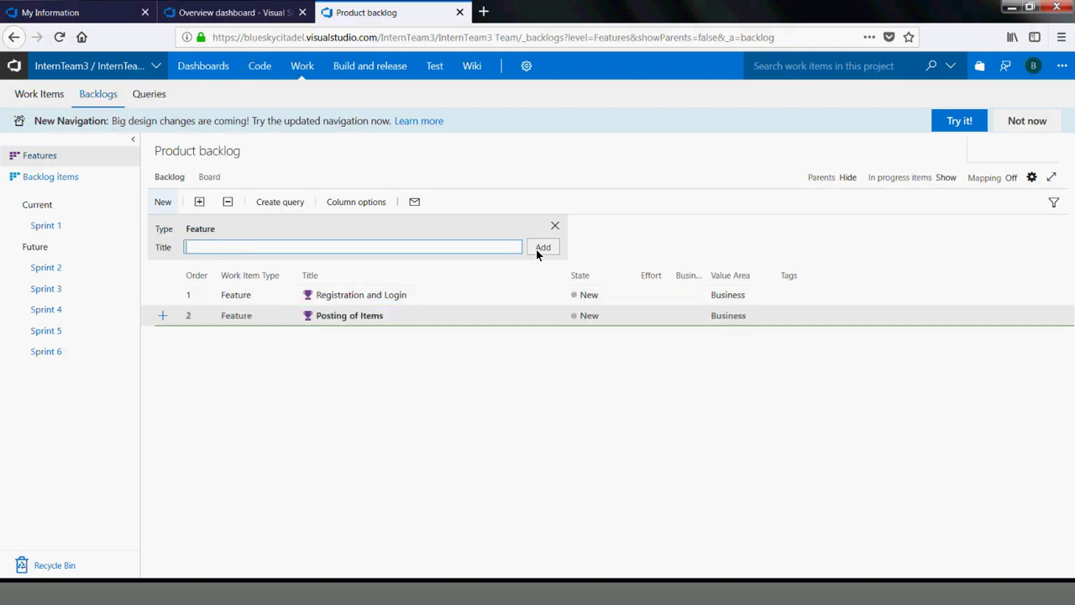
{"action": "type", "text": "Wishlist"}
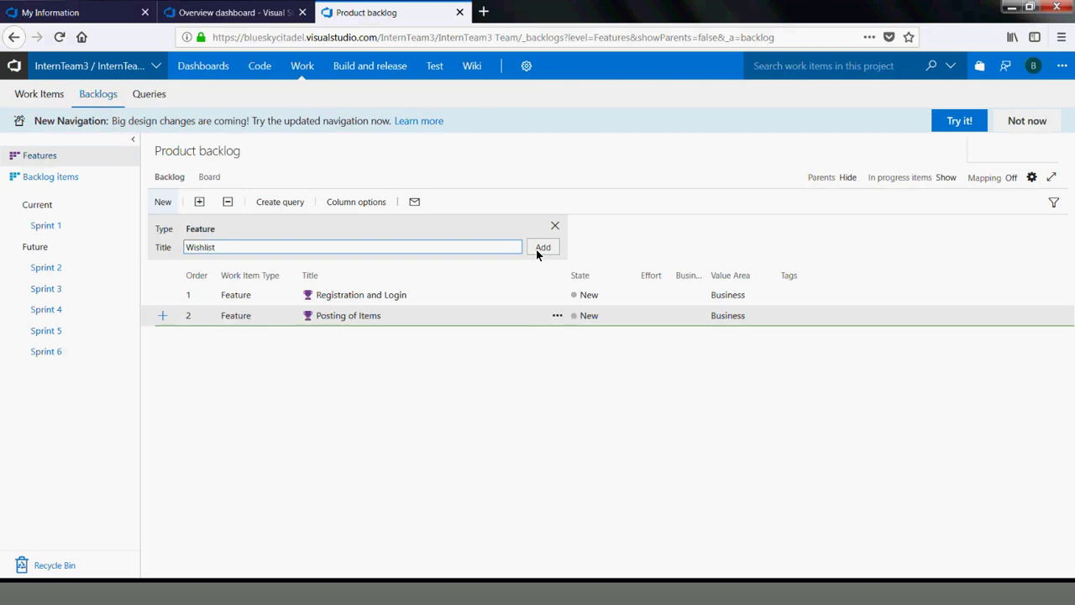
{"action": "left_click", "coordinate": [537, 249]}
{"action": "type", "text": "C"}
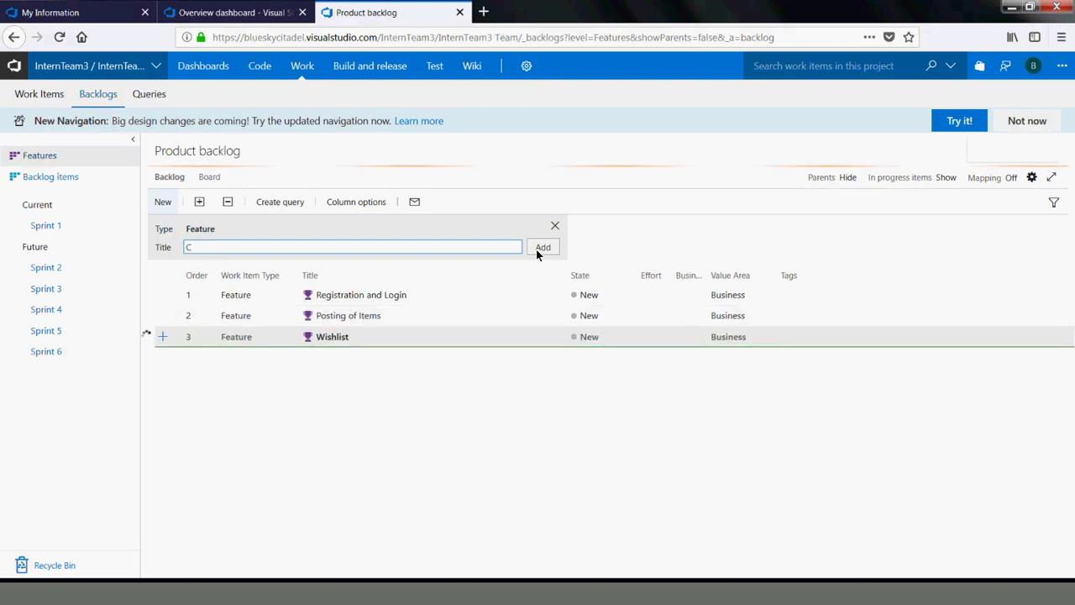
{"action": "type", "text": "ommunity"}
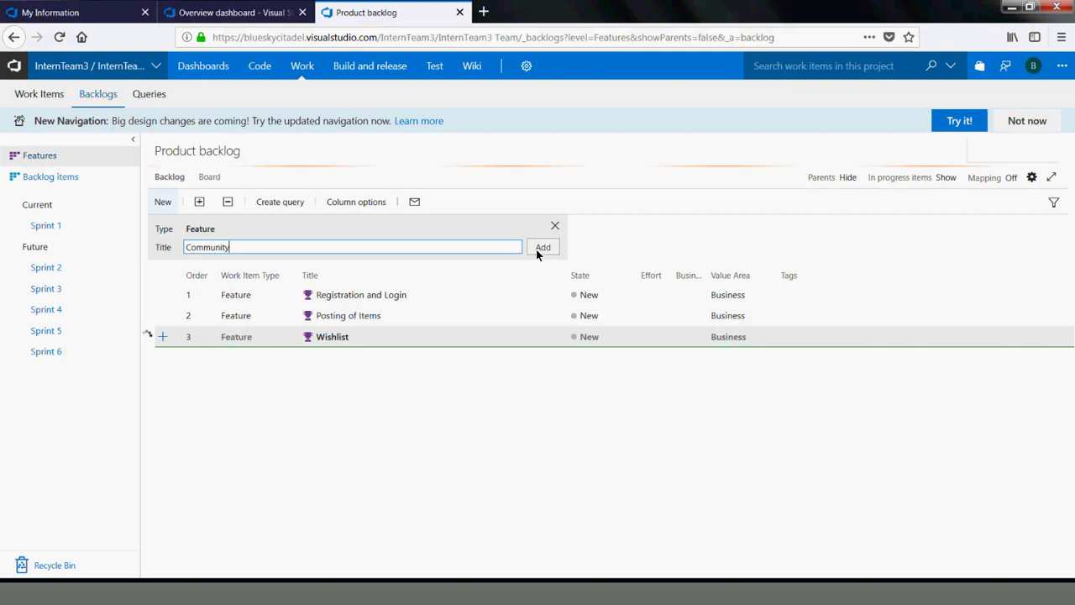
{"action": "left_click", "coordinate": [536, 249]}
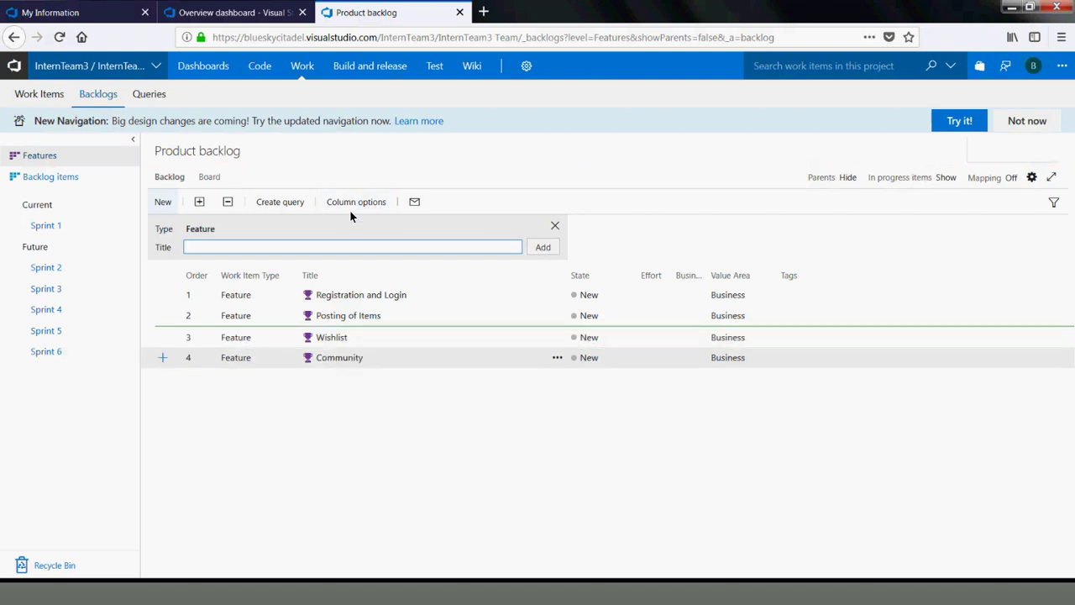
From Registration and Login, create a Child Product Backlog Item titled 'Registration of new users'
{"action": "left_click", "coordinate": [327, 296]}
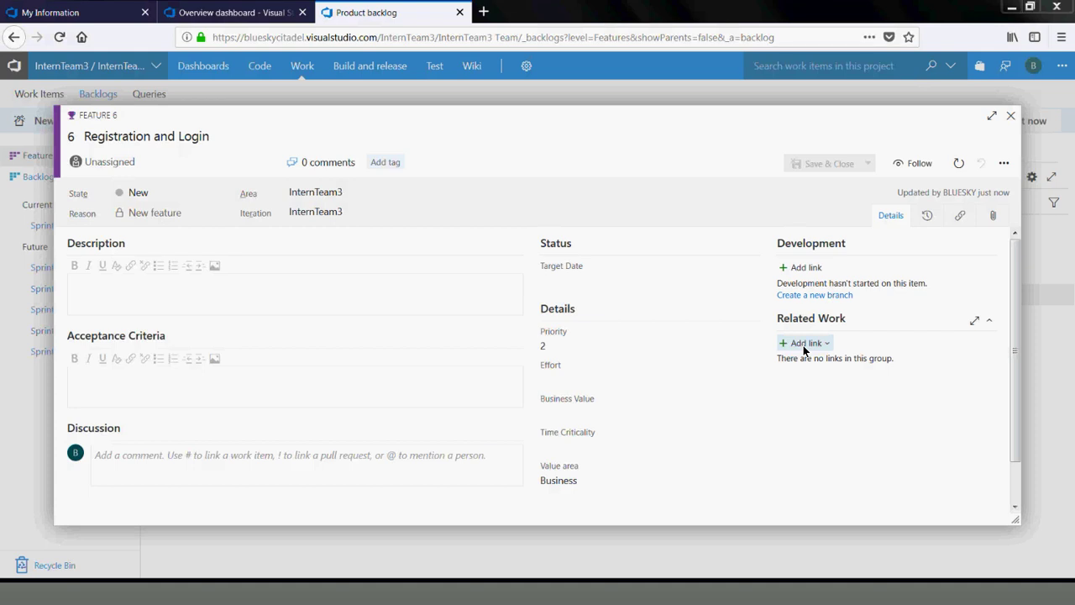
{"action": "left_click", "coordinate": [804, 343]}
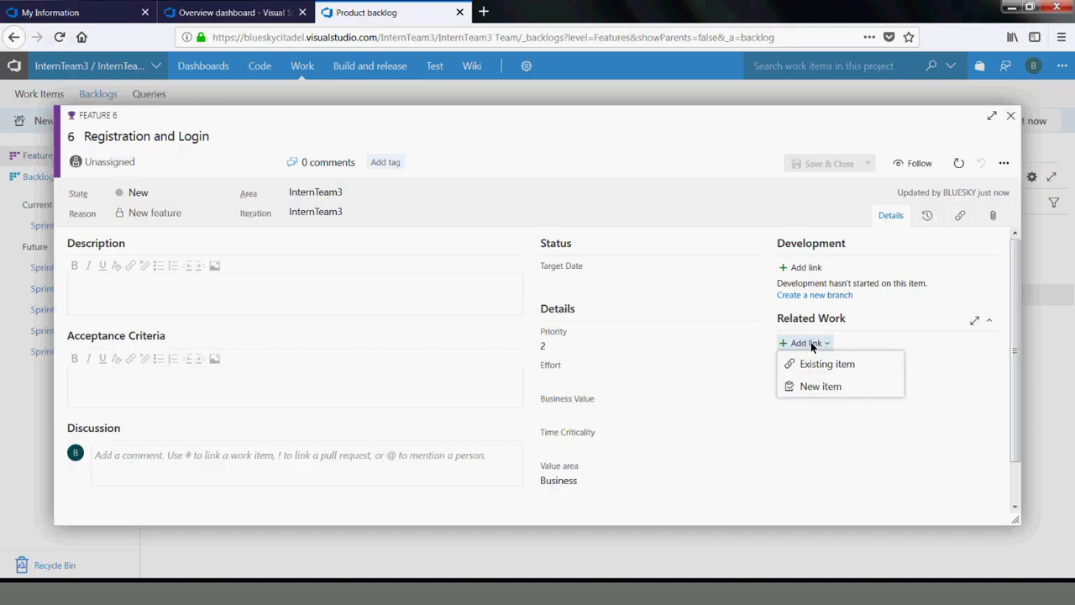
{"action": "left_click", "coordinate": [805, 384]}
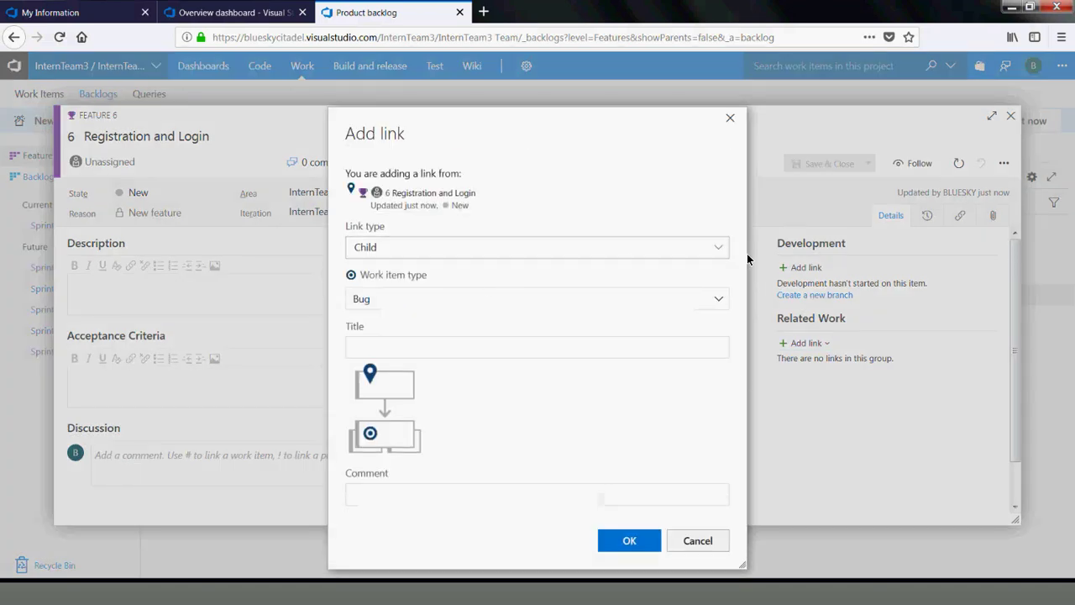
{"action": "left_click", "coordinate": [720, 252]}
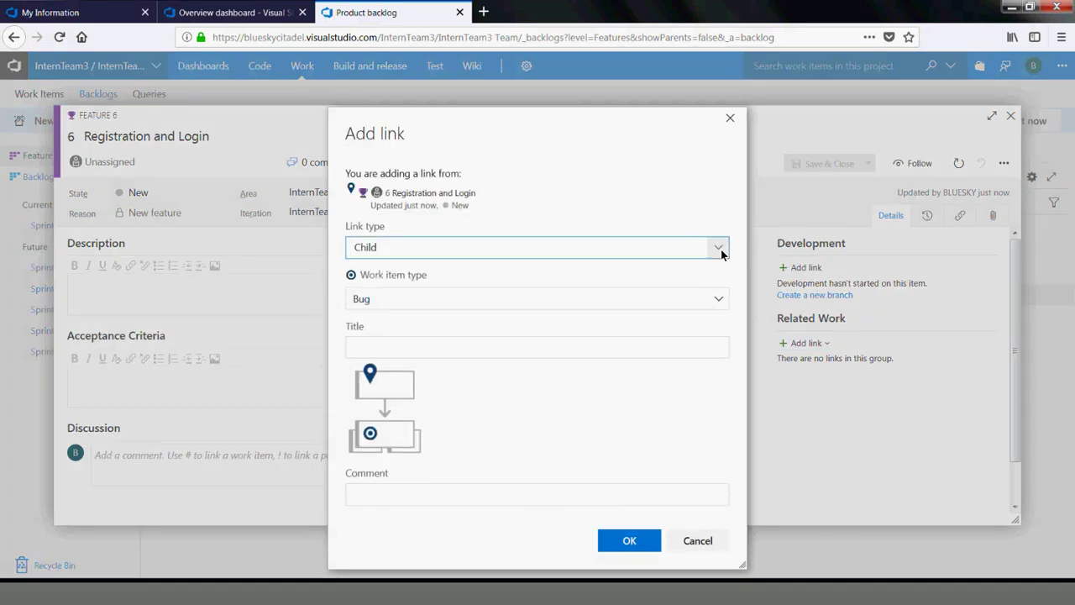
{"action": "left_click", "coordinate": [720, 251]}
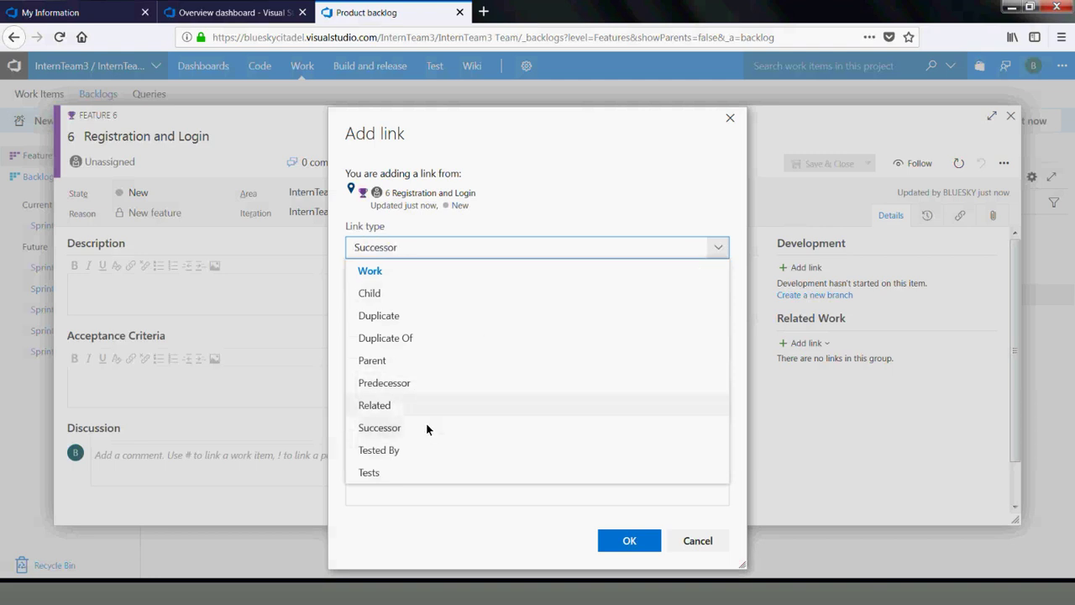
{"action": "left_click", "coordinate": [366, 294]}
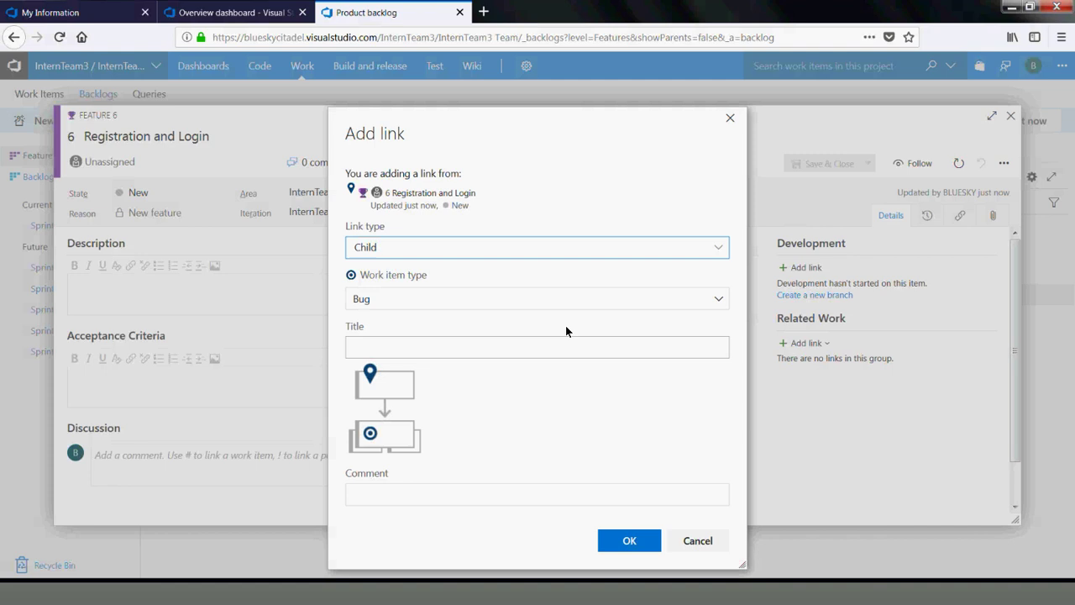
{"action": "left_click", "coordinate": [717, 302]}
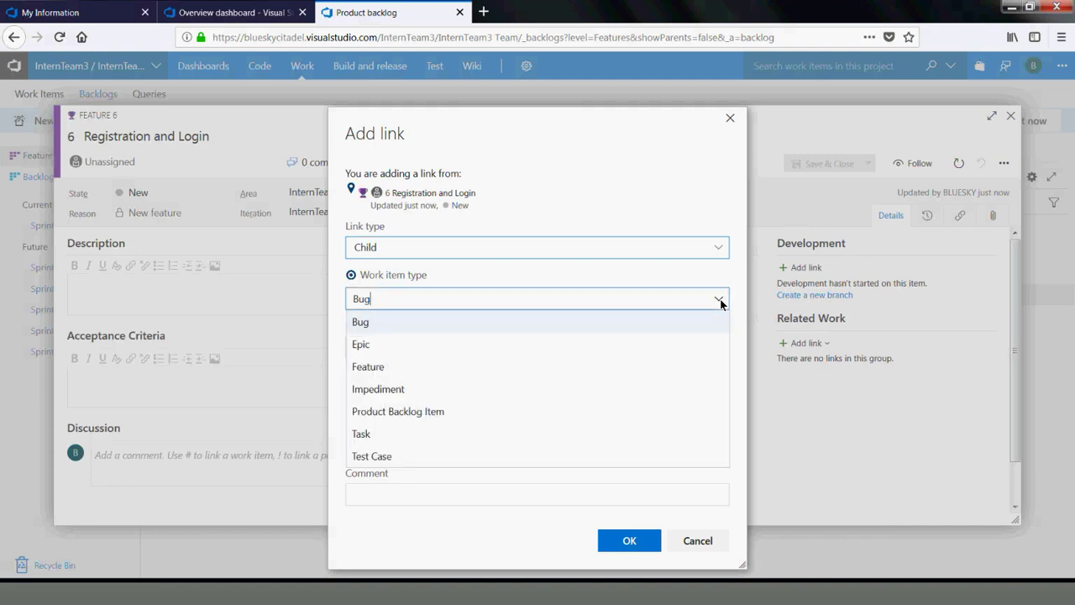
{"action": "left_click", "coordinate": [410, 413]}
{"action": "left_click", "coordinate": [445, 346]}
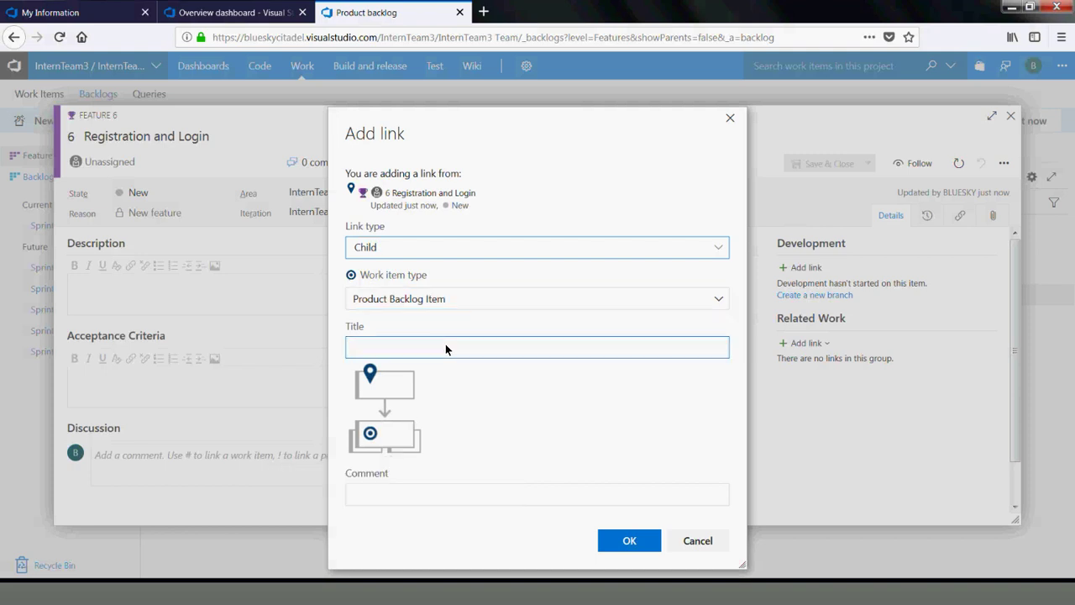
{"action": "type", "text": "Registration of new users"}
Confirm the child item and start its description with 'Given I am on giftrete'
{"action": "left_click", "coordinate": [617, 540]}
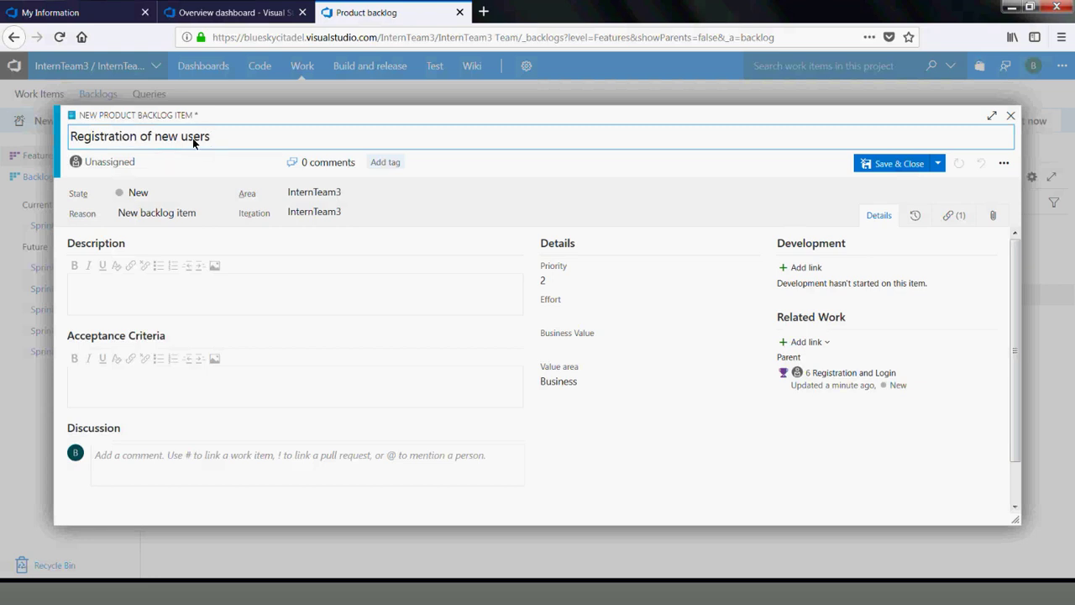
{"action": "left_click", "coordinate": [271, 164]}
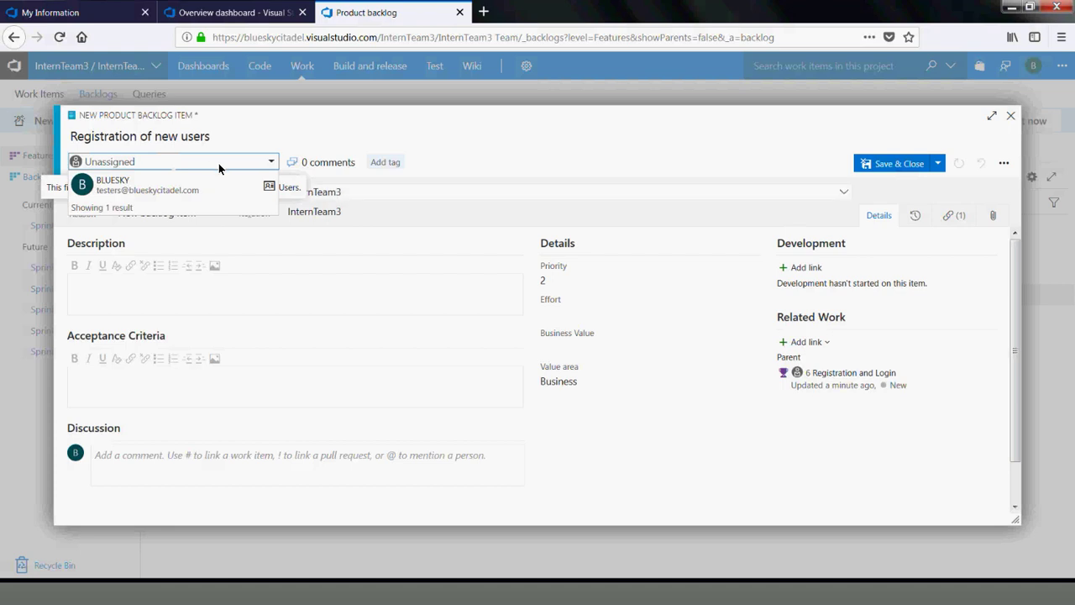
{"action": "left_click", "coordinate": [278, 300]}
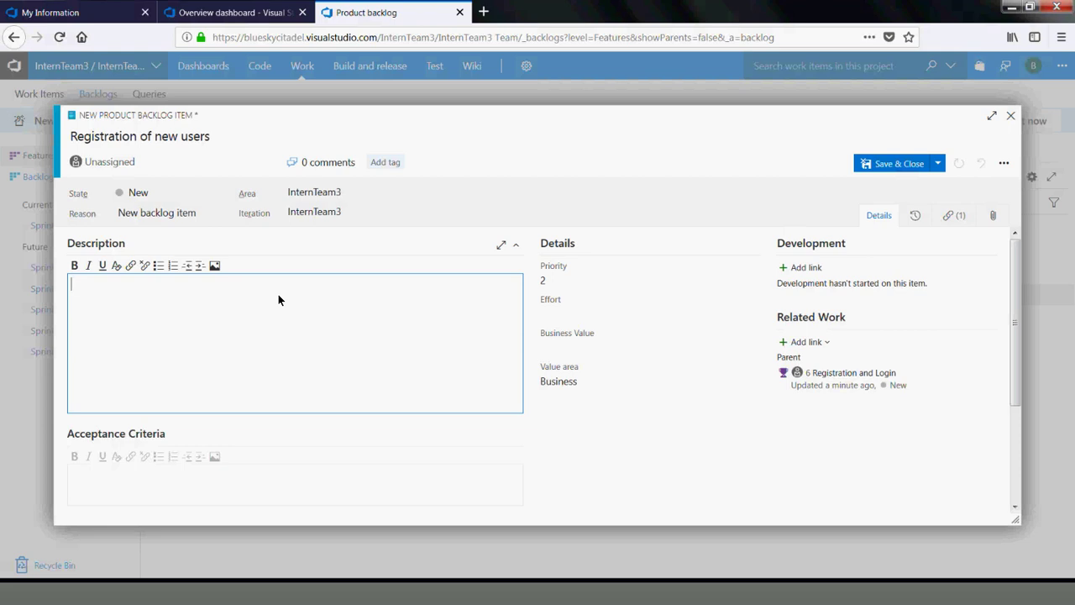
{"action": "type", "text": "Given Ia"}
{"action": "key", "text": "BackSpace"}
{"action": "type", "text": "am on giftrete"}
Add 'And I click on Register link' and 'Then I should be able to register', then save
{"action": "key", "text": "Return"}
{"action": "type", "text": "And"}
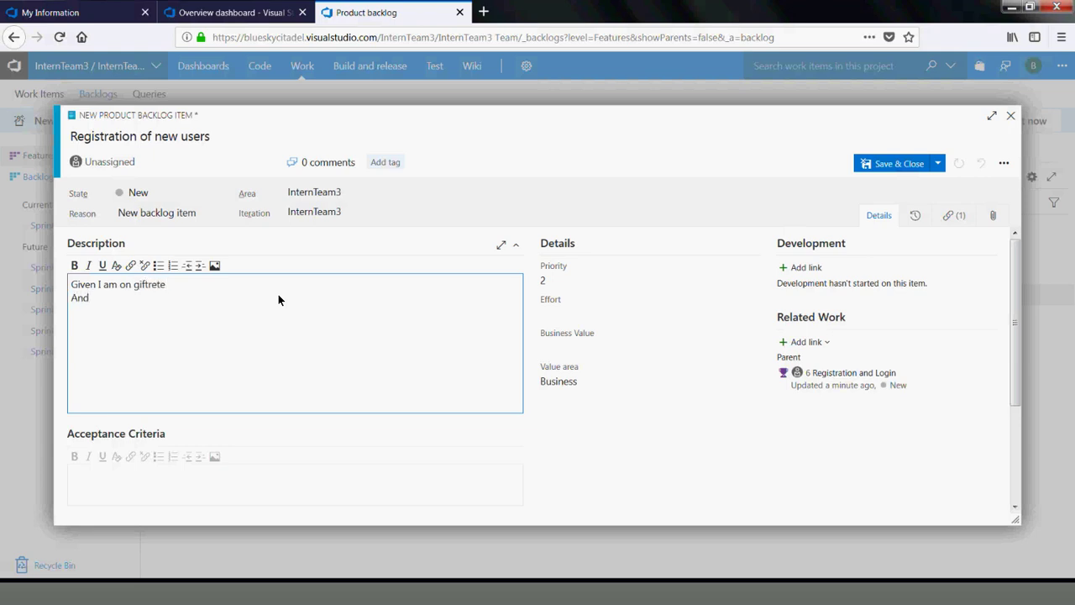
{"action": "type", "text": " I click on Regiter"}
{"action": "key", "text": "BackSpace"}
{"action": "key", "text": "BackSpace"}
{"action": "key", "text": "BackSpace"}
{"action": "type", "text": "ster bu"}
{"action": "key", "text": "BackSpace"}
{"action": "key", "text": "BackSpace"}
{"action": "key", "text": "BackSpace"}
{"action": "type", "text": "link"}
{"action": "key", "text": "Return"}
{"action": "type", "text": "Then I should be able to register"}
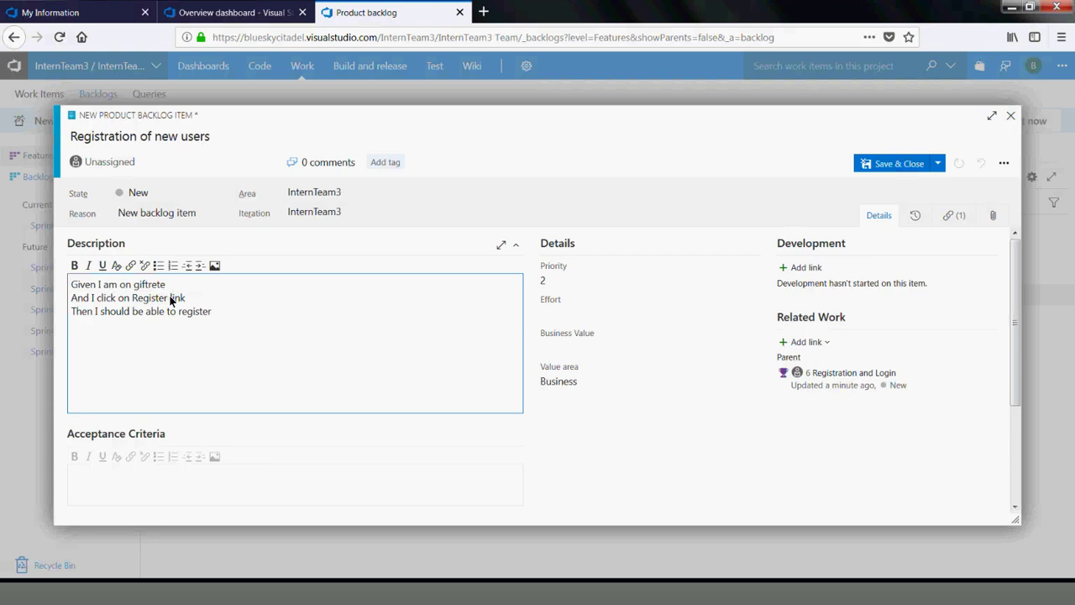
{"action": "left_click", "coordinate": [896, 166]}
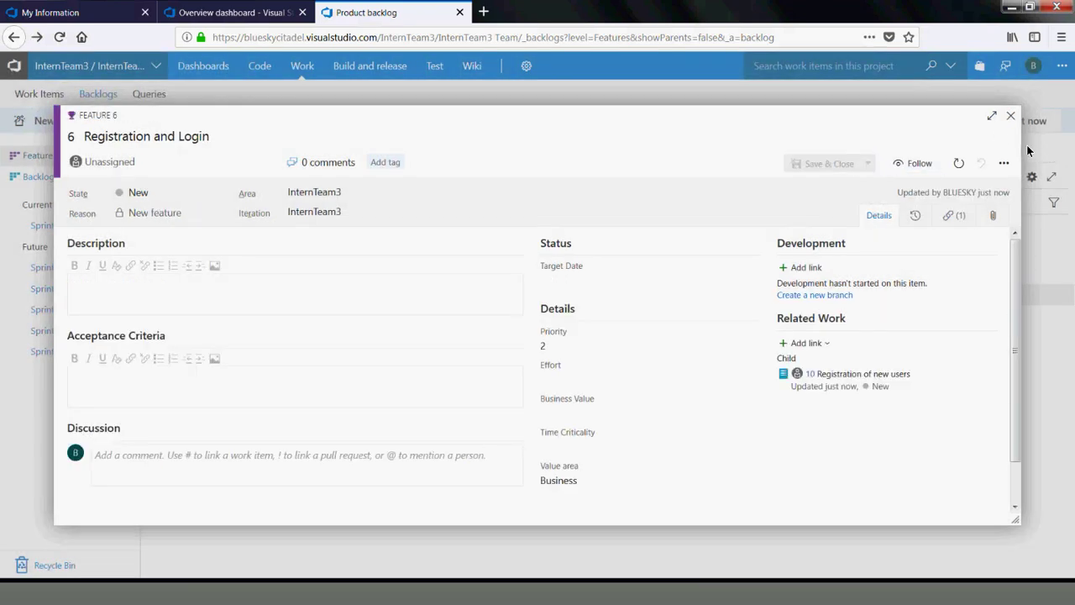
Close the feature and start a new Product Backlog Item under Posting of Items
{"action": "left_click", "coordinate": [1010, 116]}
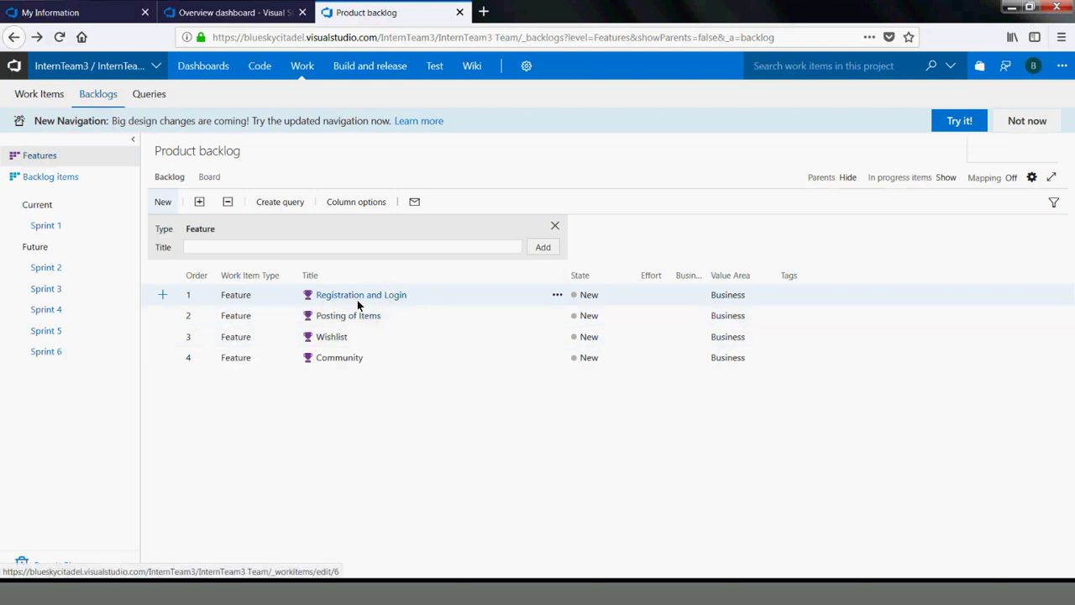
{"action": "left_click", "coordinate": [163, 316]}
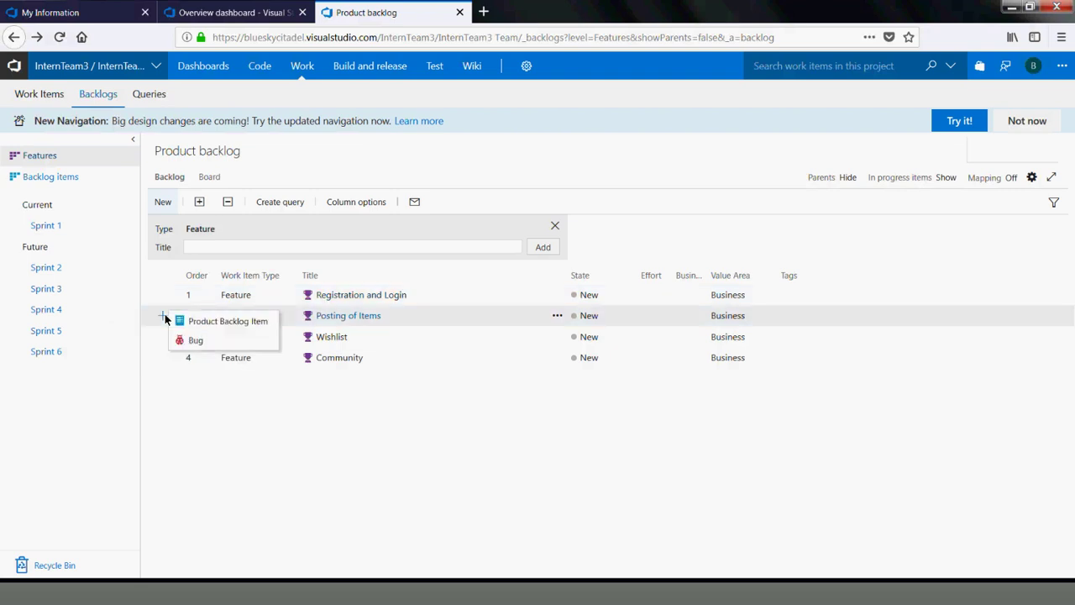
{"action": "left_click", "coordinate": [218, 321]}
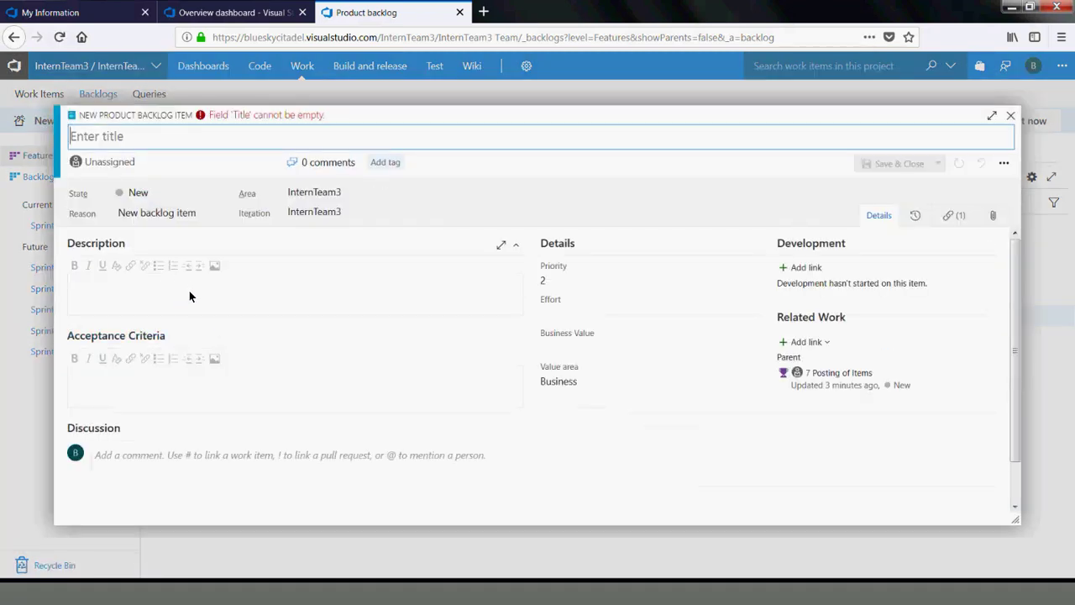
Title the new backlog item 'Posting a single item'
{"action": "left_click", "coordinate": [189, 297]}
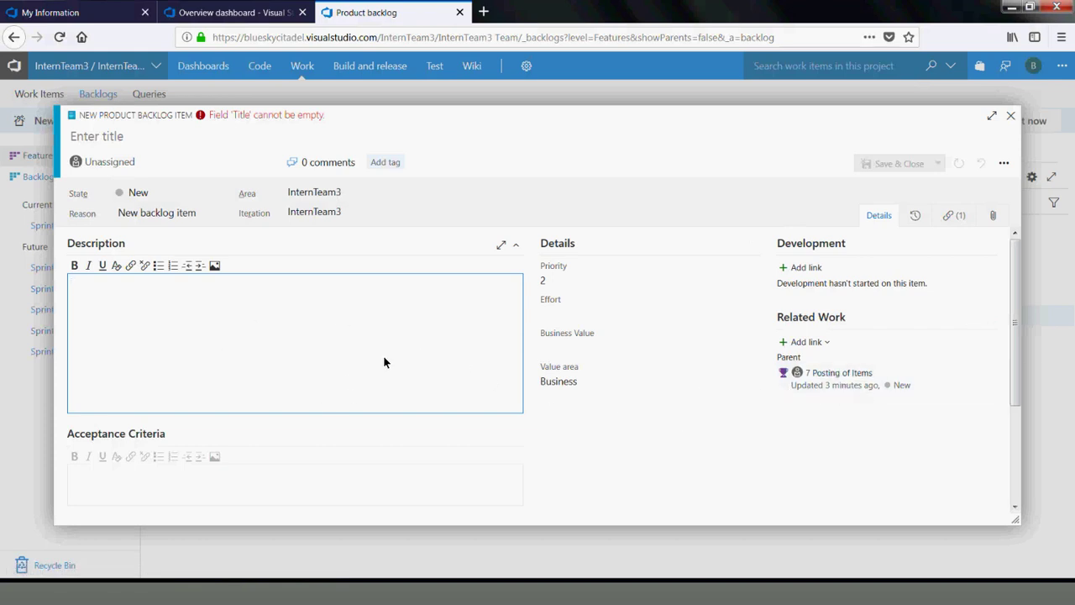
{"action": "left_click", "coordinate": [120, 140]}
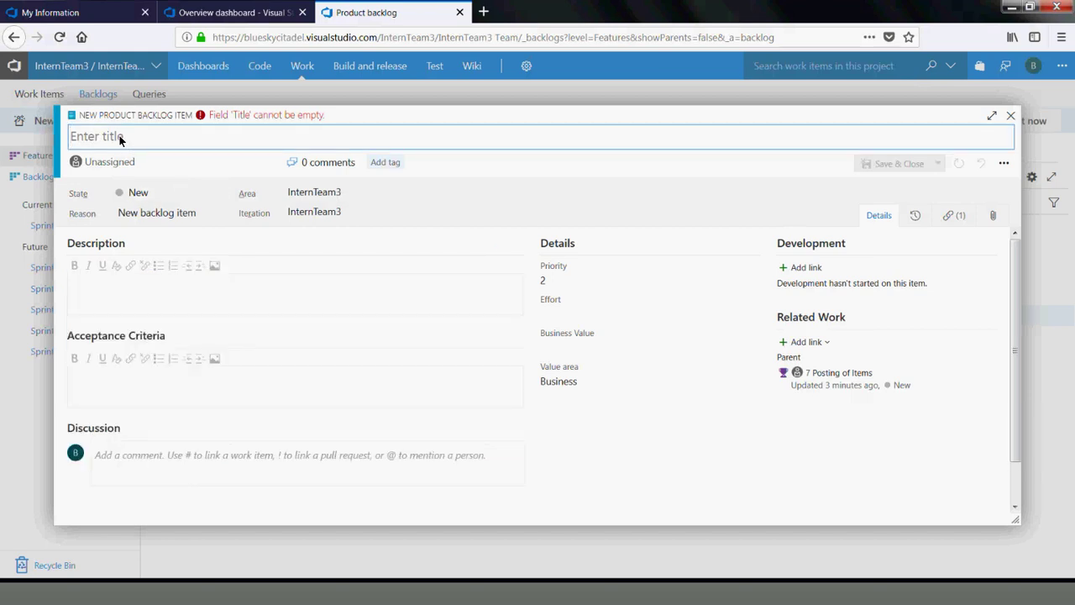
{"action": "type", "text": "Postin"}
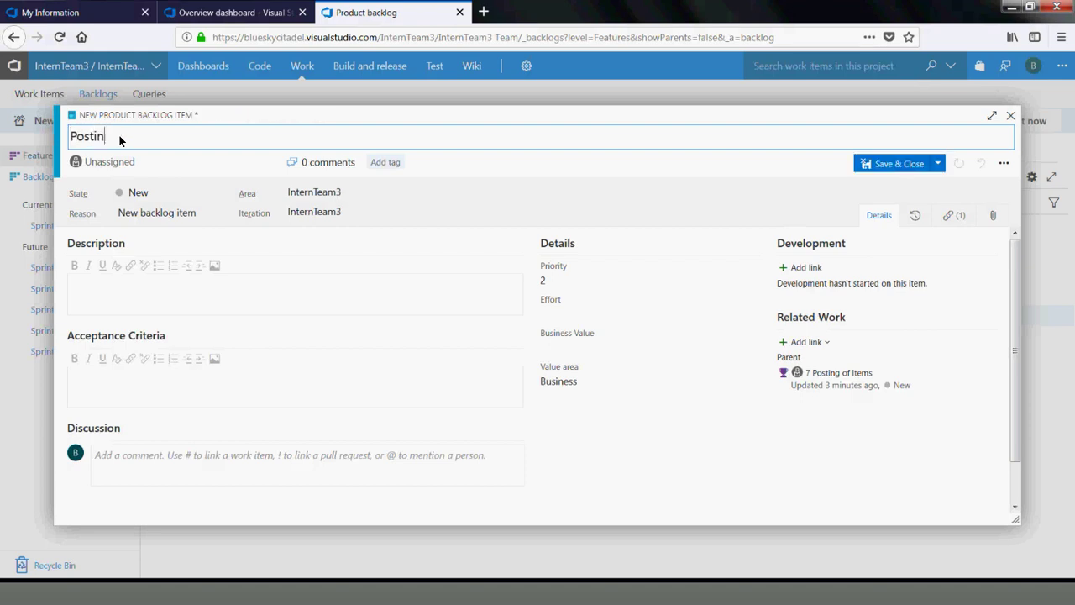
{"action": "type", "text": "g a single item"}
Write the As/When/Then description ending 'Then I should be able to post an item' and save
{"action": "left_click", "coordinate": [104, 286]}
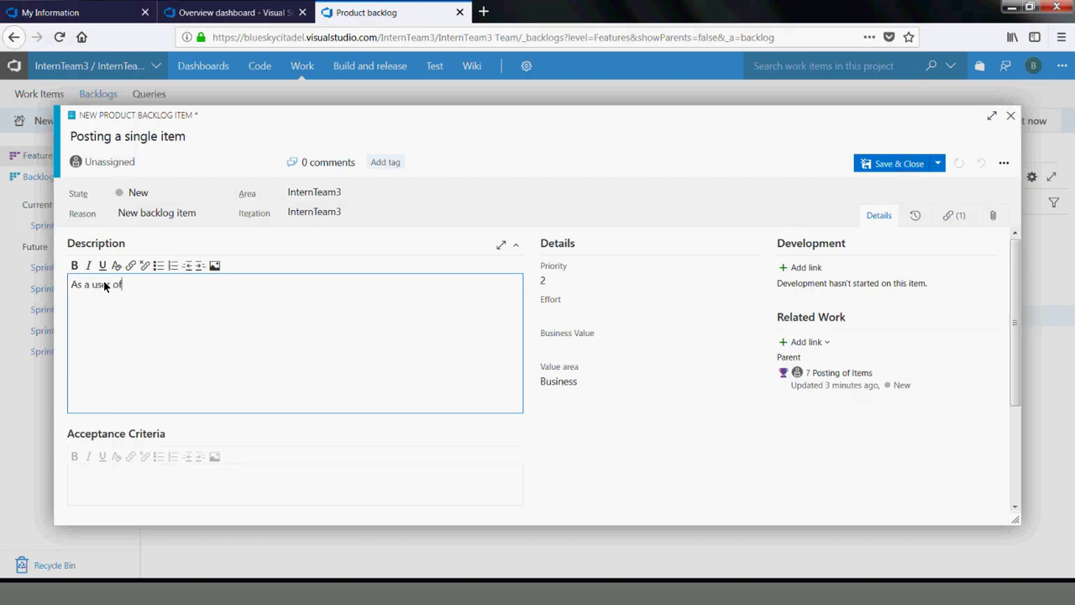
{"action": "type", "text": "ifter"}
{"action": "type", "text": "er"}
{"action": "key", "text": "BackSpace"}
{"action": "key", "text": "BackSpace"}
{"action": "type", "text": "ete"}
{"action": "type", "text": " When"}
{"action": "type", "text": " Ia"}
{"action": "key", "text": "BackSpace"}
{"action": "key", "text": "BackSpace"}
{"action": "type", "text": "a"}
{"action": "key", "text": "BackSpace"}
{"action": "type", "text": "access the site"}
{"action": "key", "text": "Return"}
{"action": "type", "text": "Th"}
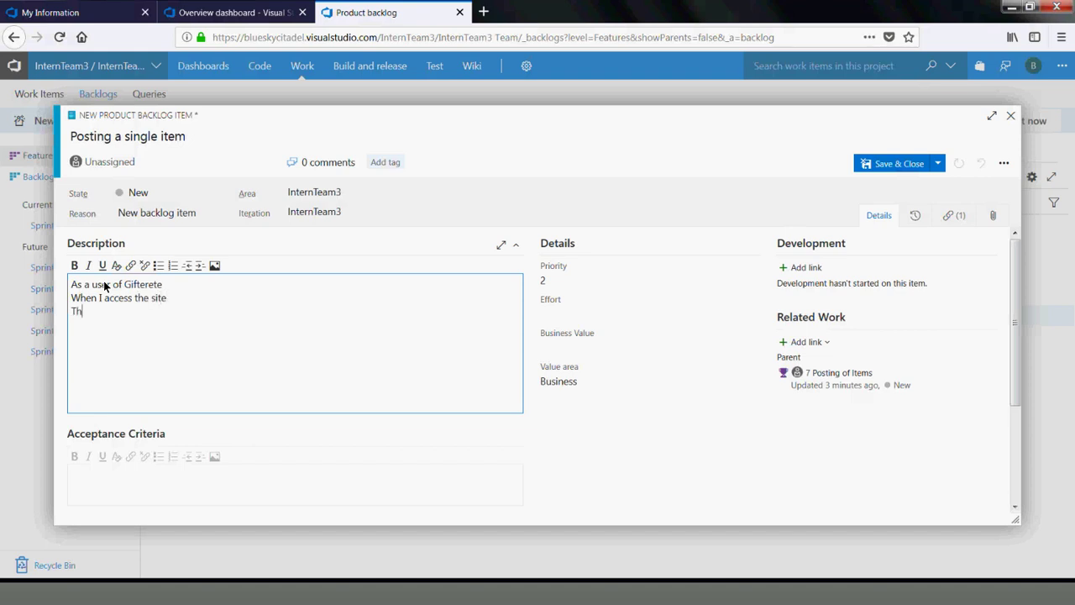
{"action": "type", "text": "en I shoul dbe able to post an item"}
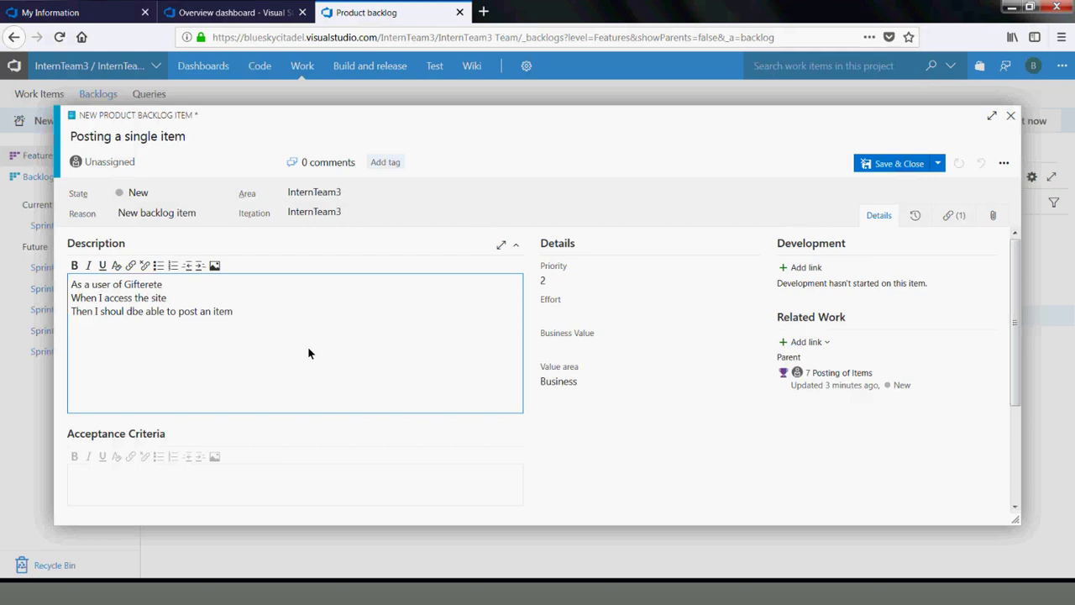
{"action": "left_click", "coordinate": [914, 164]}
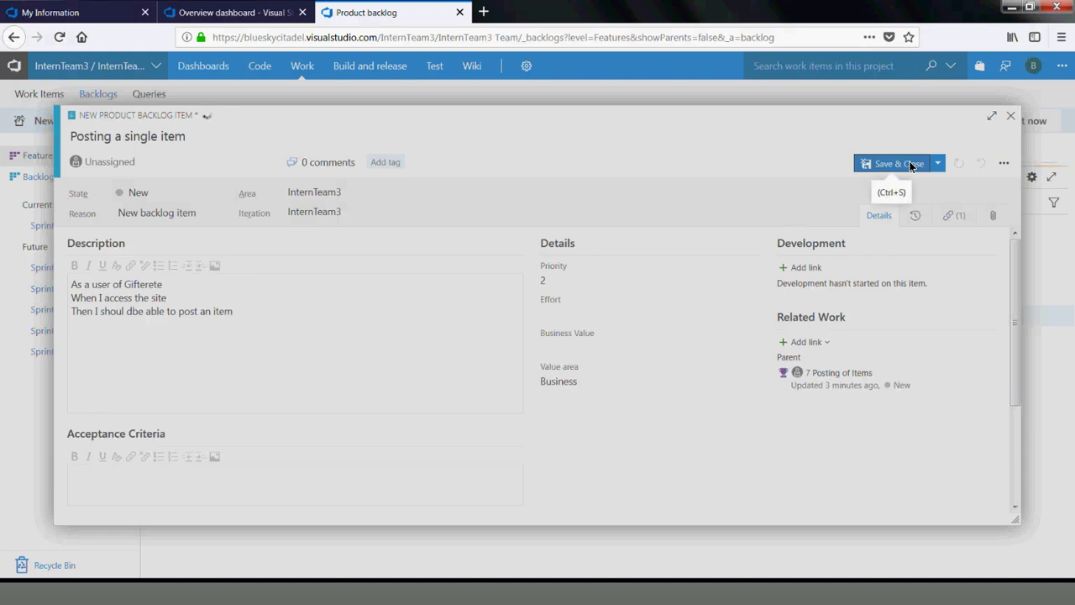
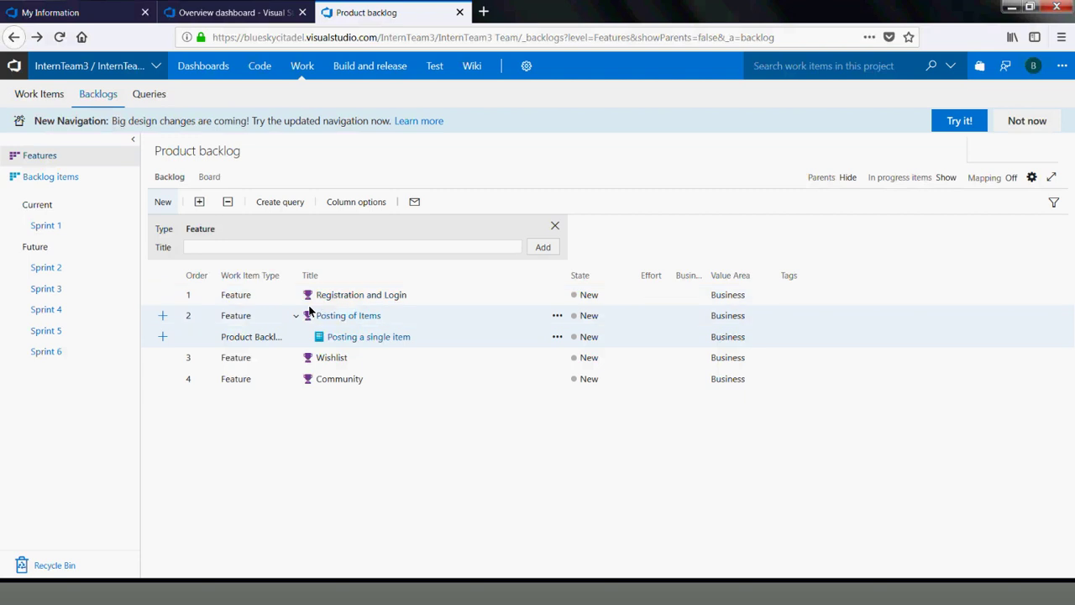
Discard the accidental New Task form and add a Product Backlog Item under Posting of Items
{"action": "left_click", "coordinate": [164, 337]}
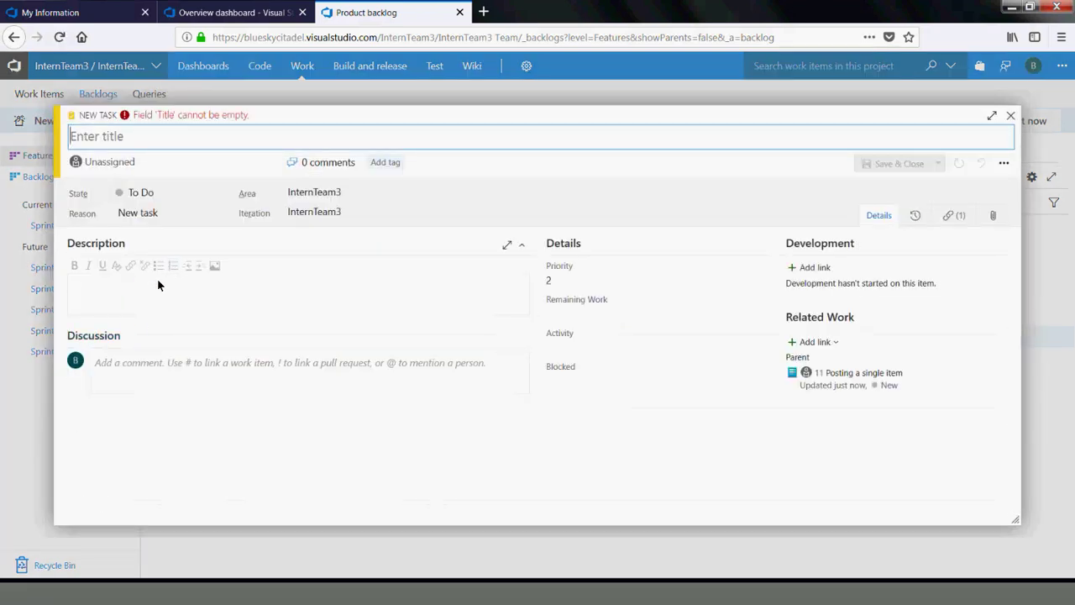
{"action": "left_click", "coordinate": [1009, 118]}
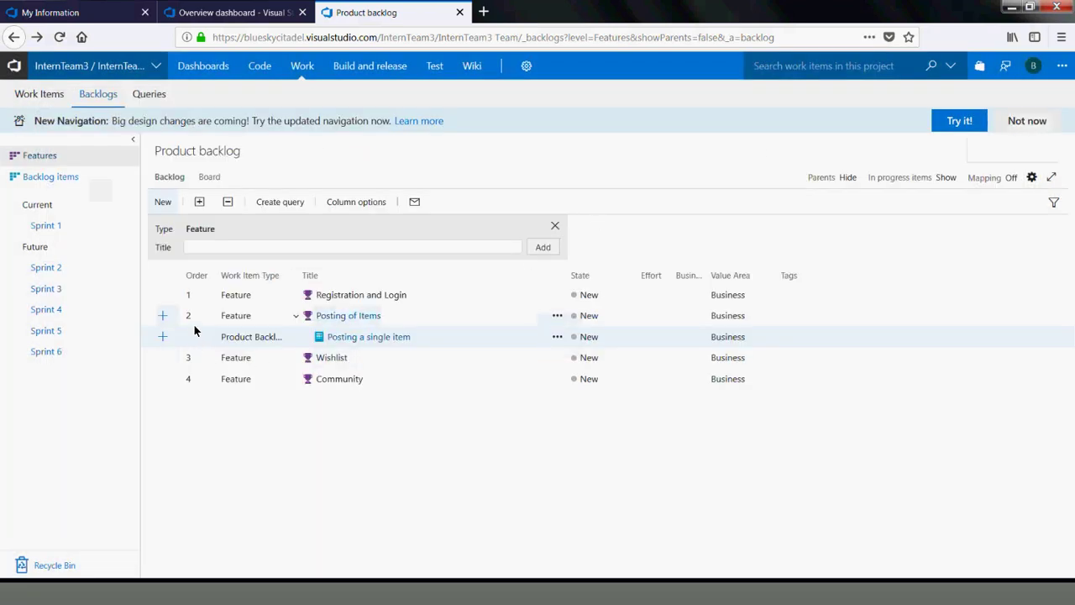
{"action": "left_click", "coordinate": [163, 316]}
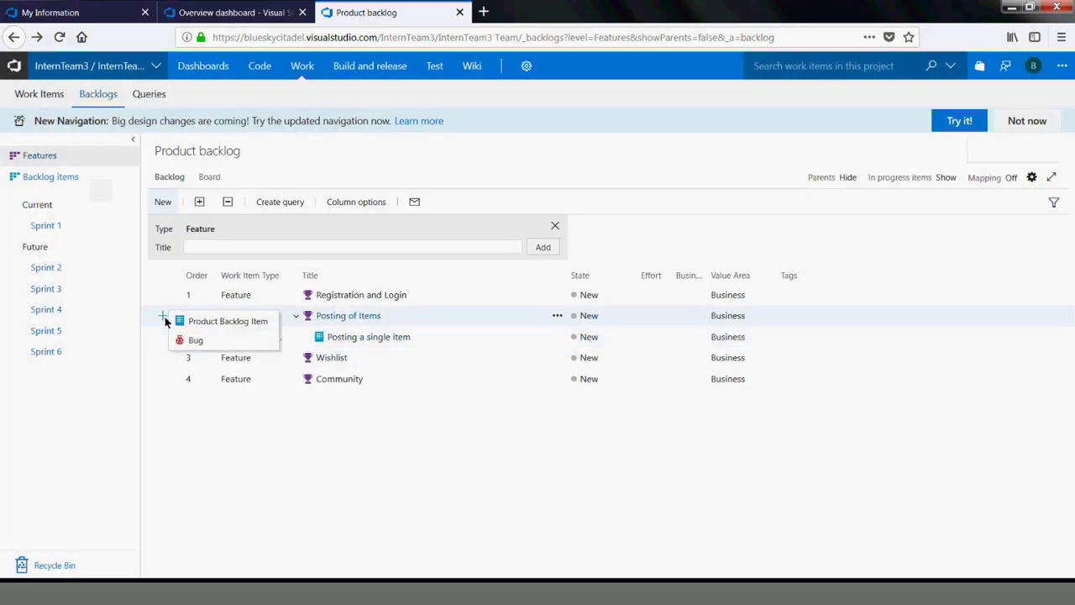
{"action": "left_click", "coordinate": [216, 322]}
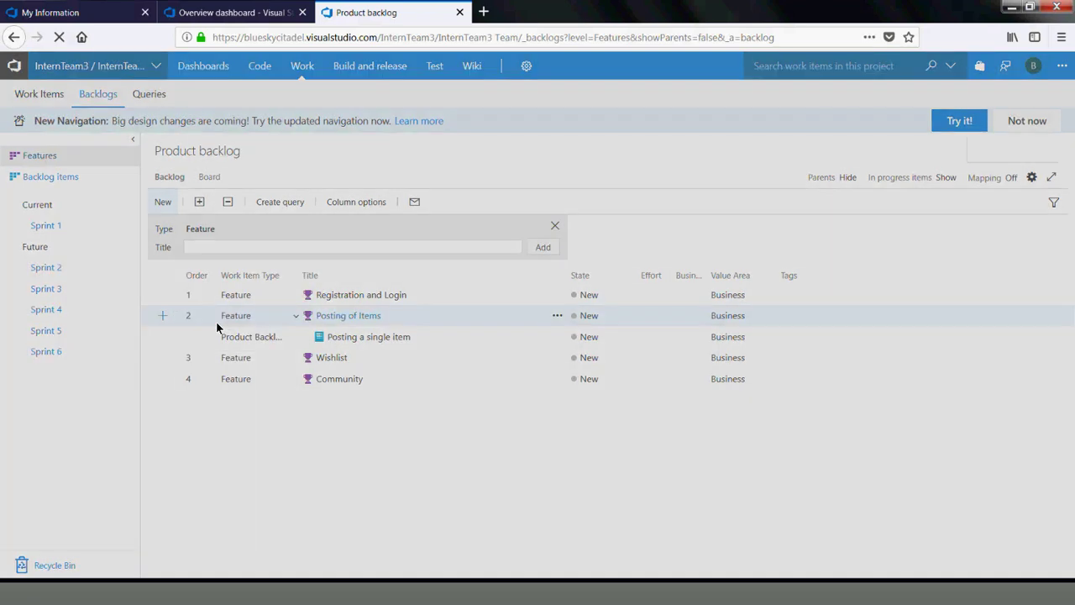
Title the new backlog item 'Creating multiple Items'
{"action": "left_click", "coordinate": [129, 308]}
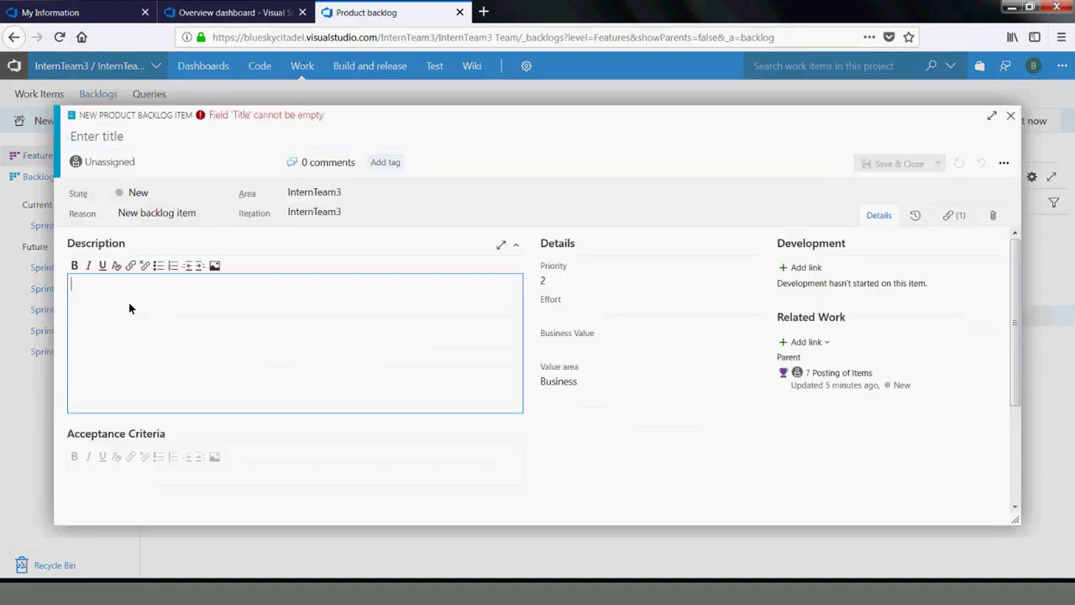
{"action": "left_click", "coordinate": [137, 137]}
{"action": "type", "text": "Cre"}
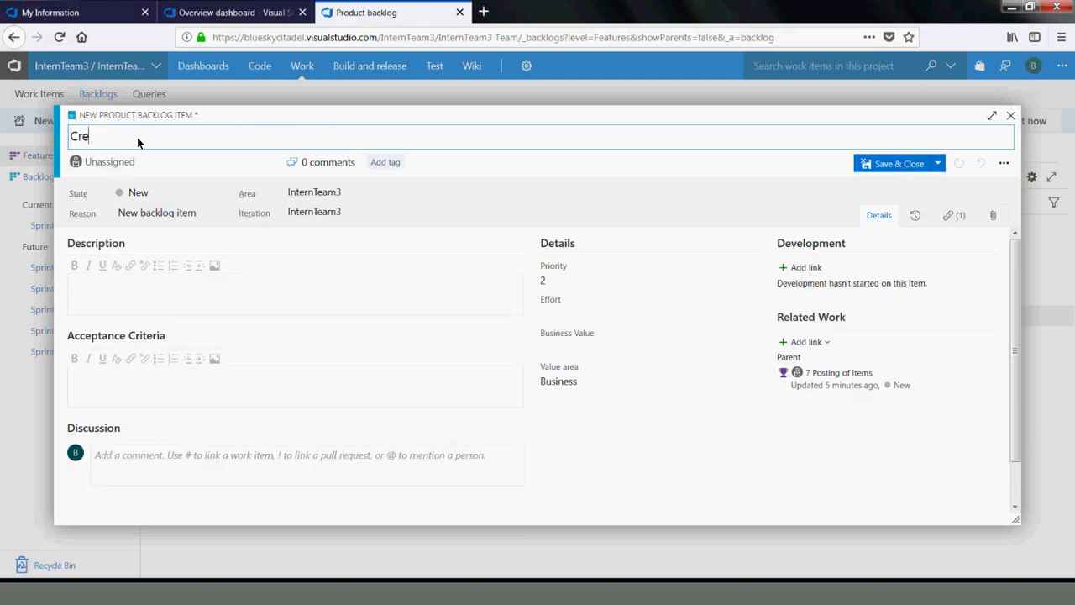
{"action": "type", "text": "ating multiple "}
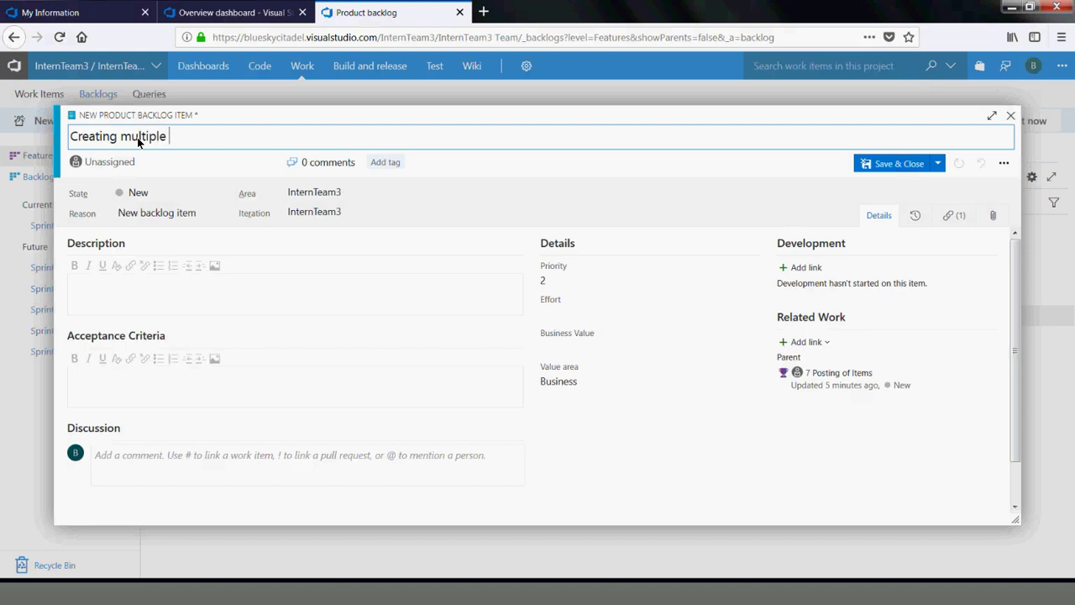
{"action": "type", "text": "Items"}
Write the description 'As a user of Giftrete / When I access the site / I should be able to create multiple items at a time'
{"action": "left_click", "coordinate": [118, 313]}
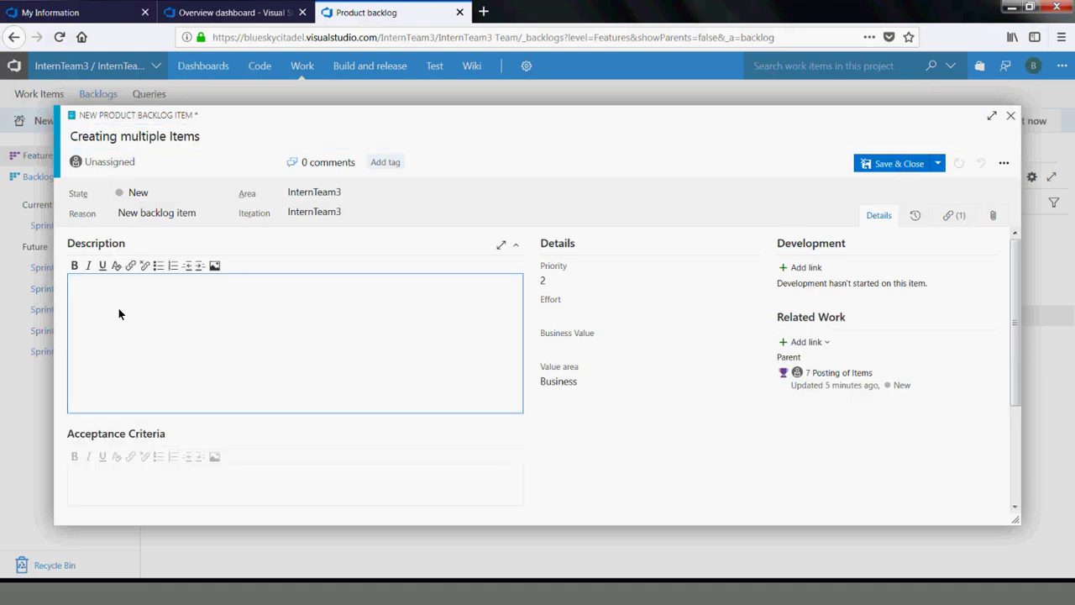
{"action": "type", "text": "As a"}
{"action": "type", "text": "user of Giftrete"}
{"action": "key", "text": "Return"}
{"action": "type", "text": "When"}
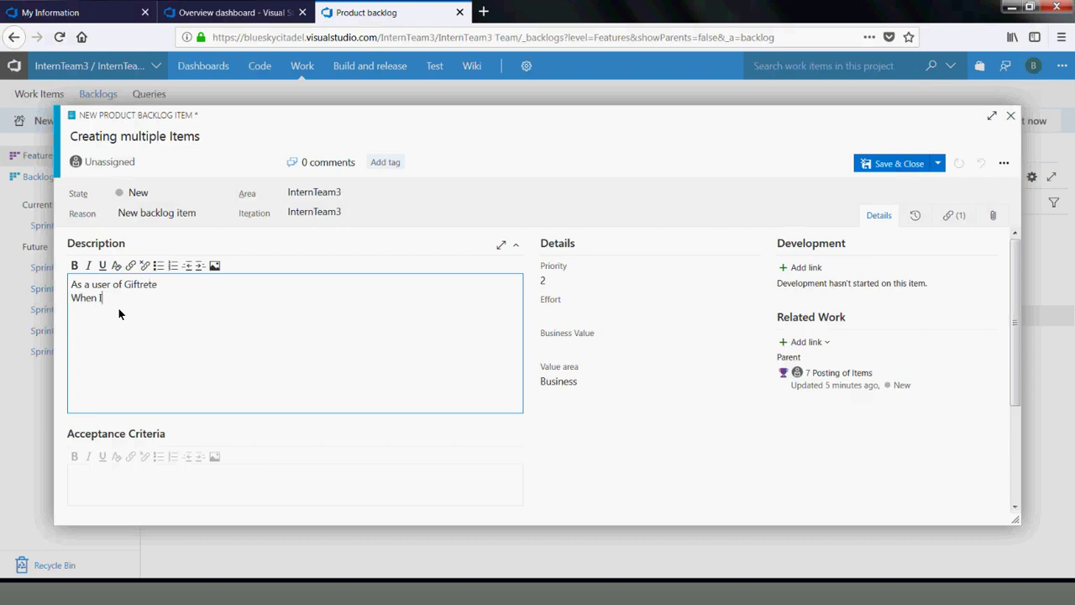
{"action": "type", "text": " I access the site"}
{"action": "key", "text": "Return"}
{"action": "type", "text": "I should be able to create multiple items as"}
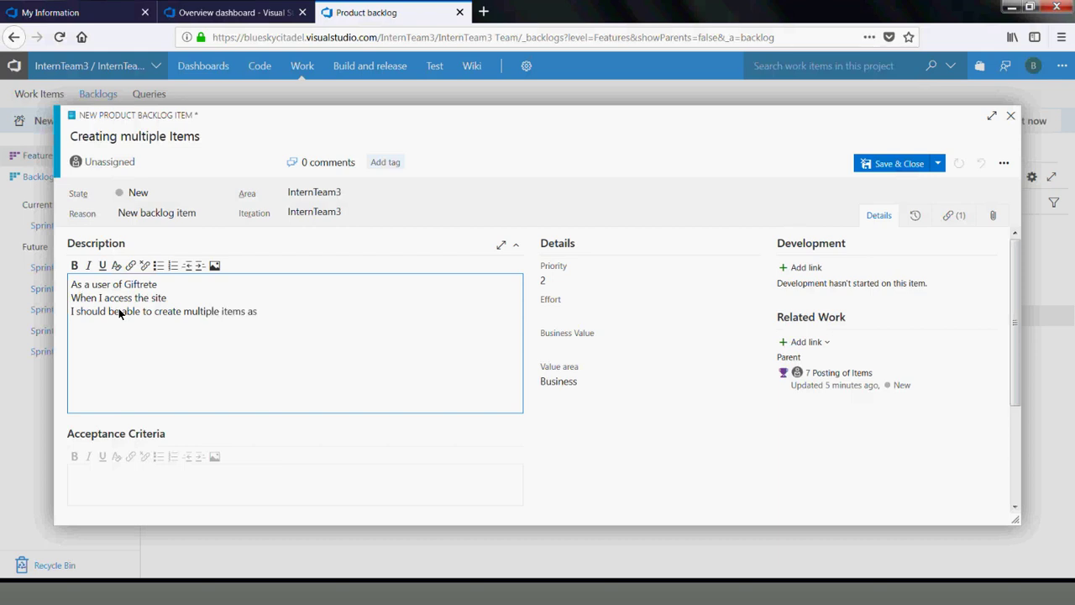
{"action": "key", "text": "BackSpace"}
{"action": "type", "text": "t a time"}
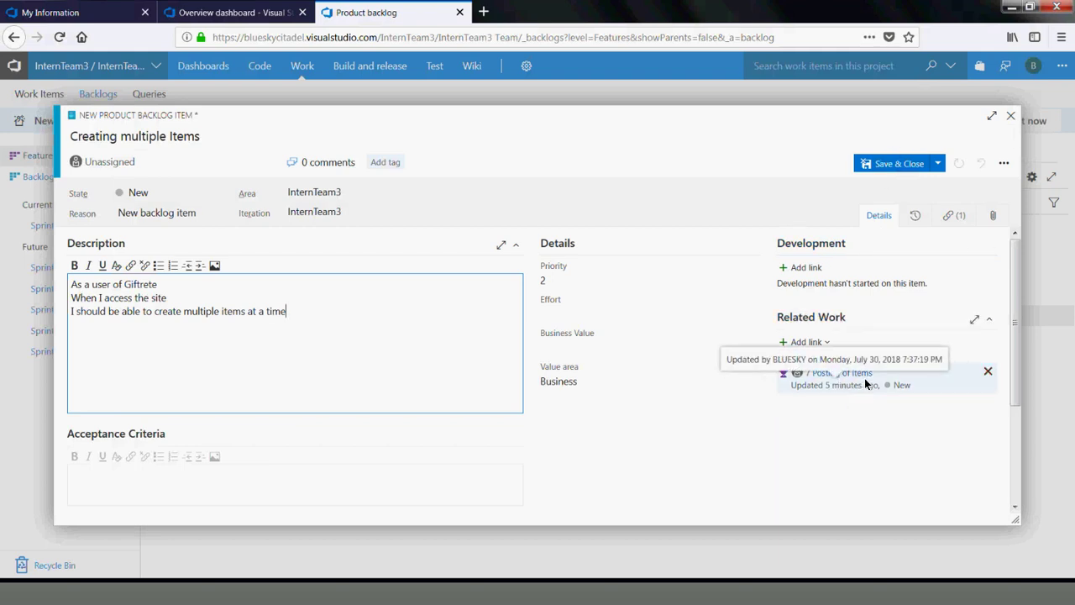
Save 'Creating multiple Items' and start a new Product Backlog Item under Wishlist
{"action": "left_click", "coordinate": [896, 164]}
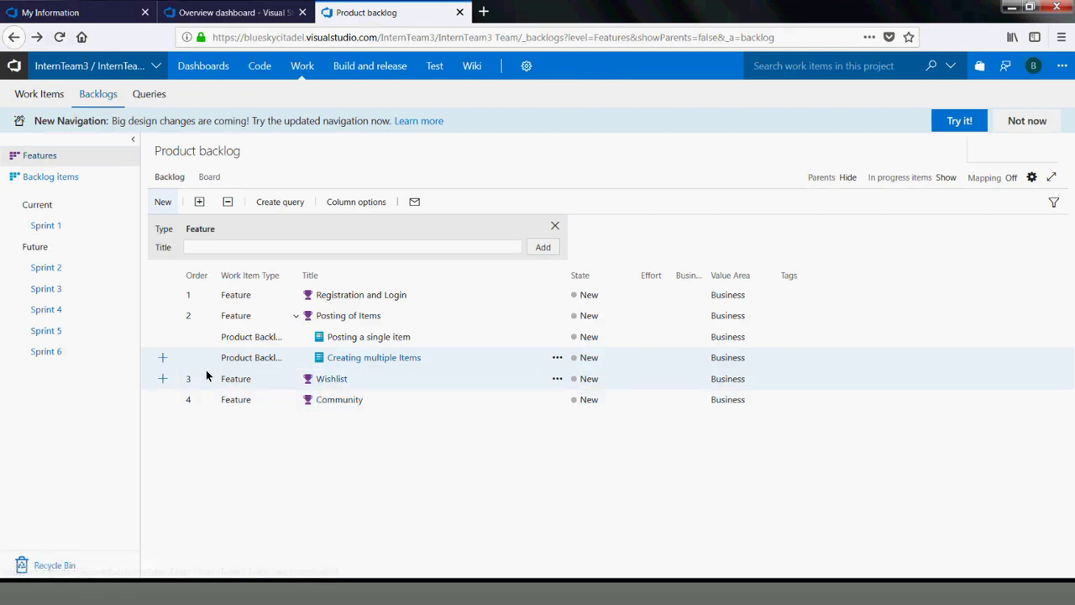
{"action": "left_click", "coordinate": [163, 379]}
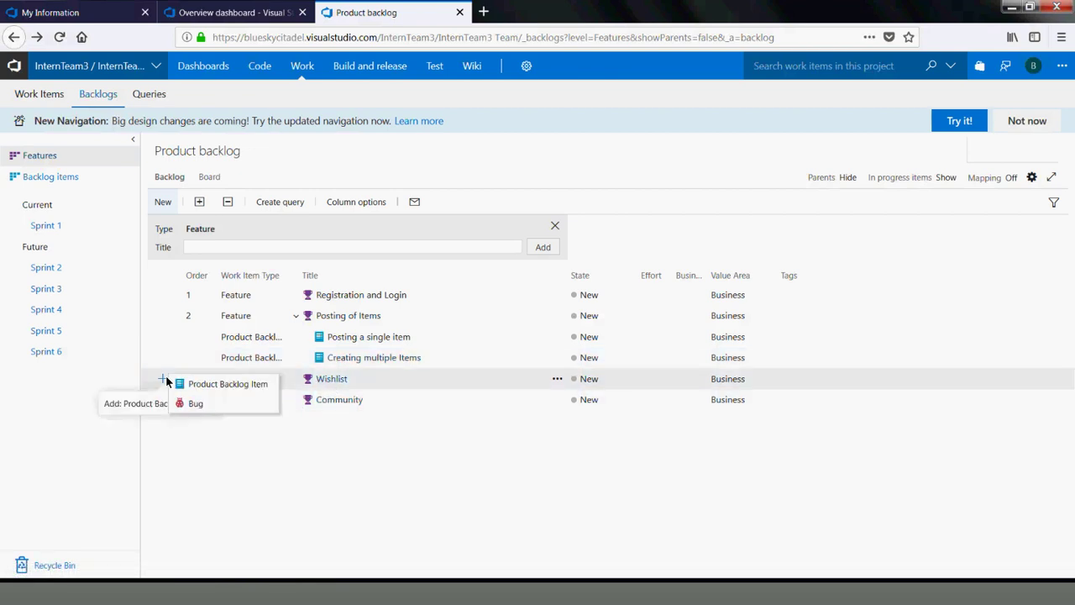
{"action": "left_click", "coordinate": [202, 383]}
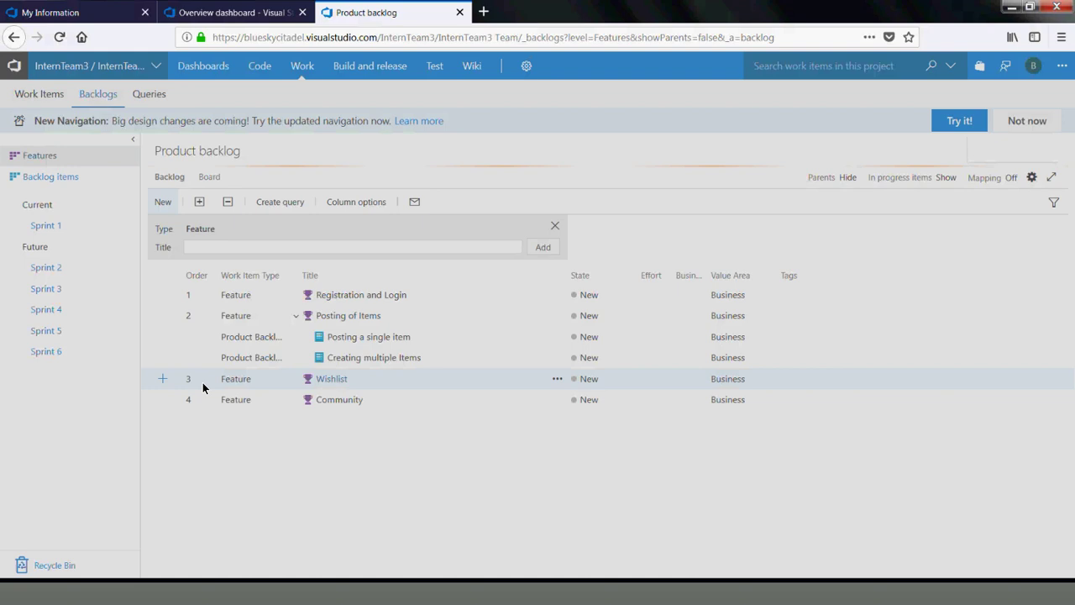
Title the new Wishlist item 'Creating Wishlist'
{"action": "left_click", "coordinate": [108, 290]}
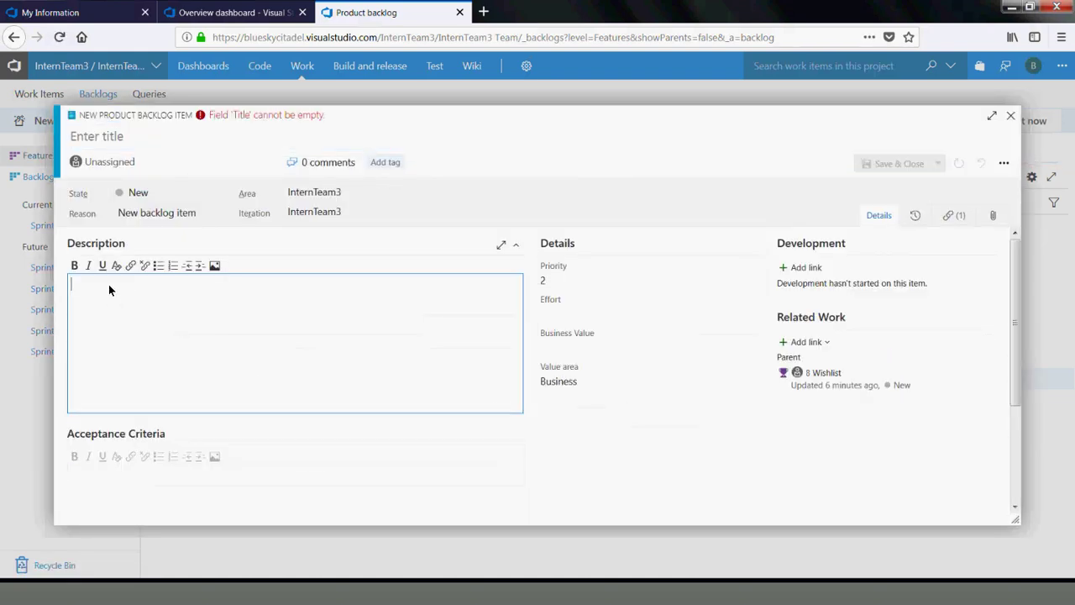
{"action": "left_click", "coordinate": [118, 140]}
{"action": "type", "text": "C"}
{"action": "key", "text": "BackSpace"}
{"action": "type", "text": "Creating Wish"}
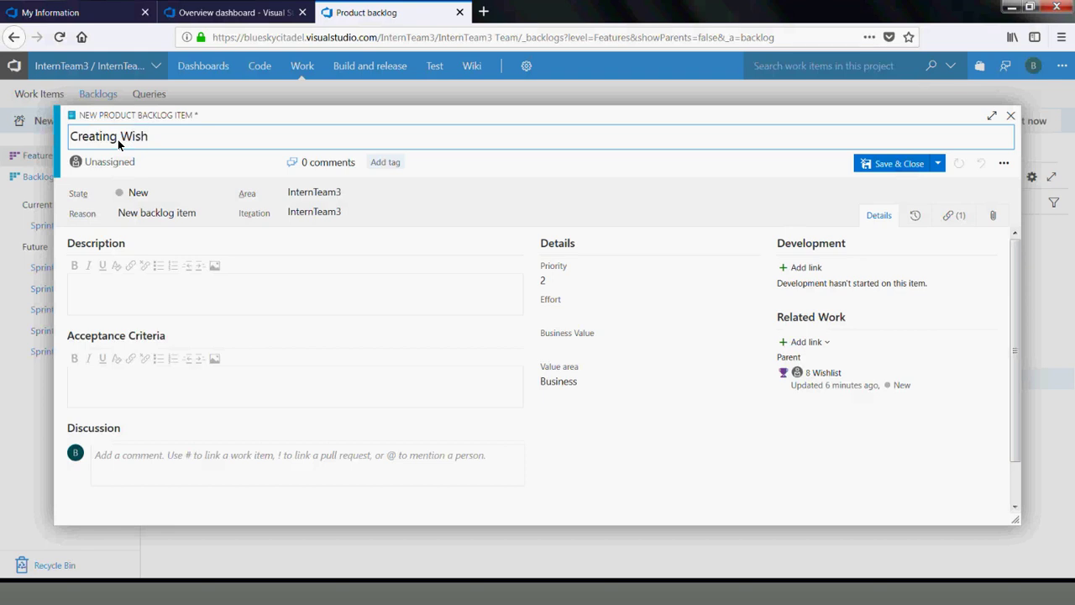
{"action": "type", "text": "list"}
Write the three-line user-story description ending 'I should be able to create a wishlist'
{"action": "left_click", "coordinate": [104, 285]}
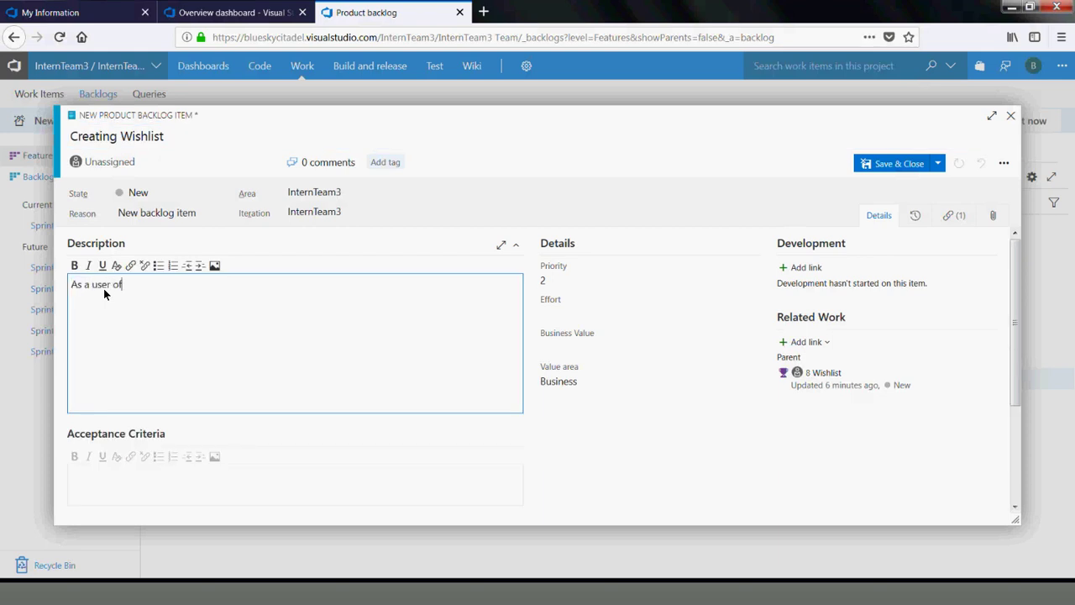
{"action": "type", "text": "As a user of Giftrete"}
{"action": "type", "text": "ged in"}
{"action": "key", "text": "Return"}
{"action": "type", "text": "I should be able to create a"}
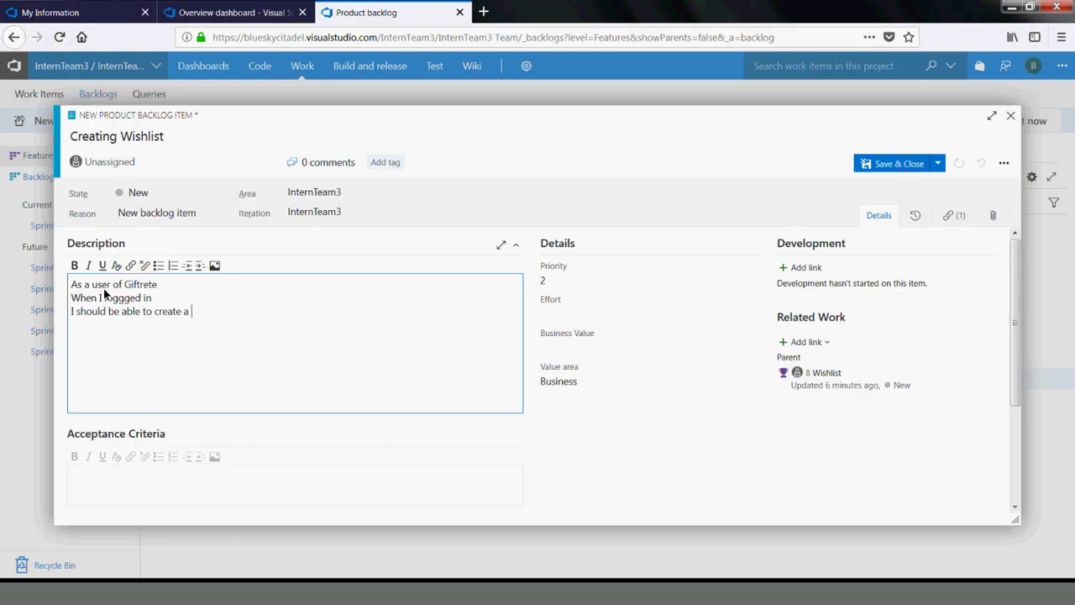
{"action": "type", "text": " wishlist"}
{"action": "left_click", "coordinate": [135, 477]}
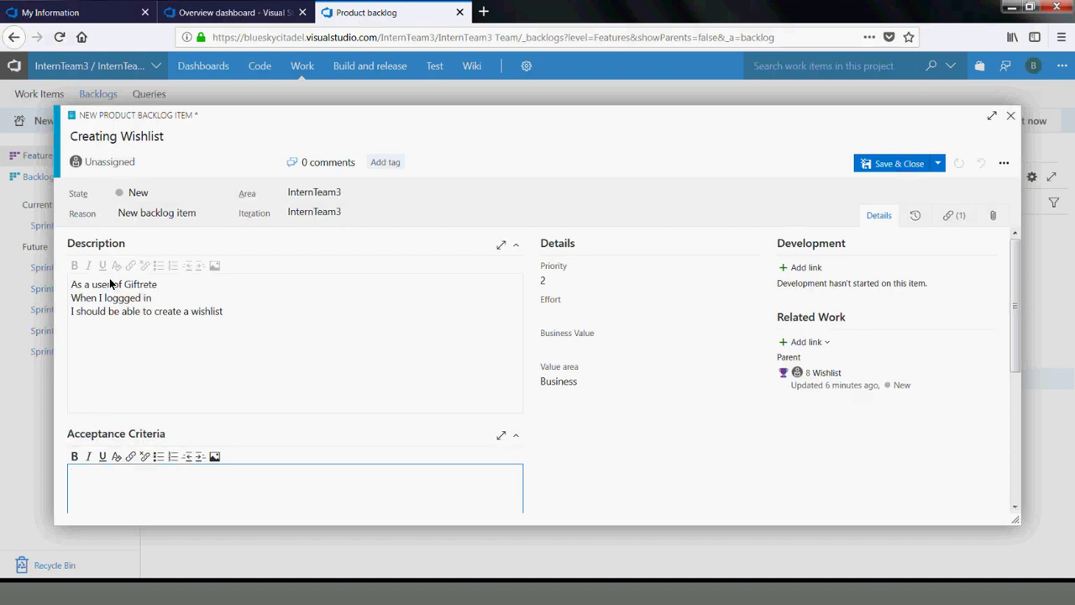
Correct 'loggged' and add criteria lines 'Logged a valid user' and 'Then you are able to create a wishlist'
{"action": "left_click", "coordinate": [123, 300]}
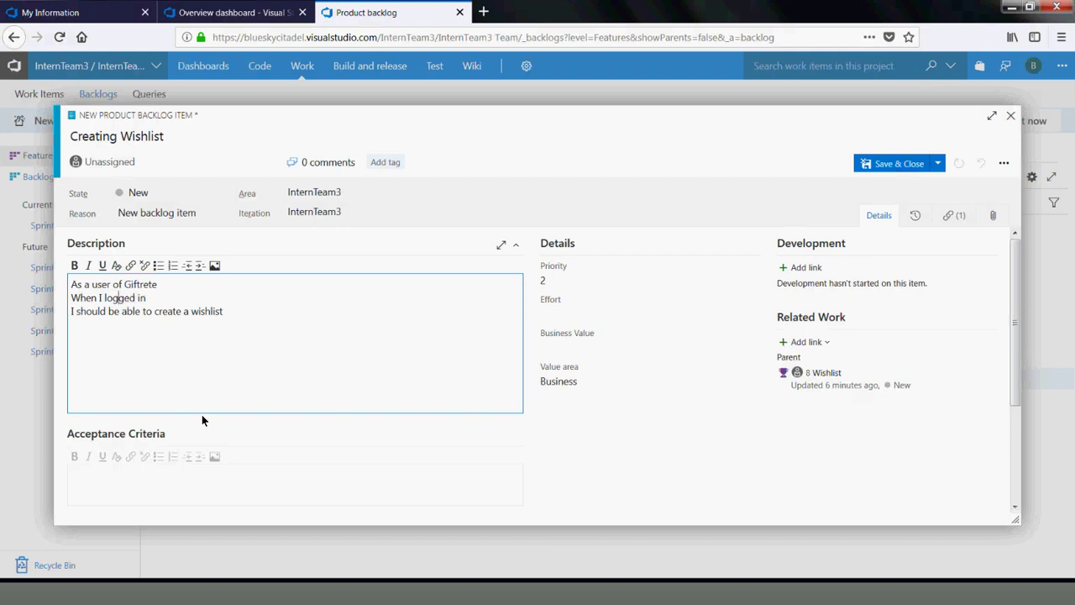
{"action": "left_click", "coordinate": [134, 494]}
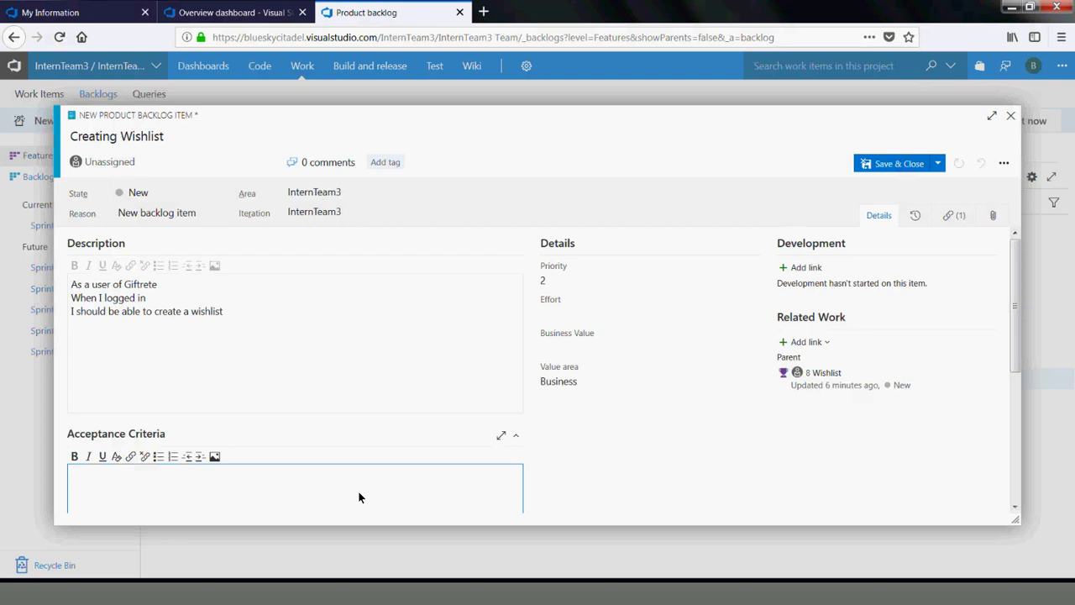
{"action": "type", "text": "Logged a "}
{"action": "type", "text": "v"}
{"action": "key", "text": "BackSpace"}
{"action": "type", "text": "valid user"}
{"action": "key", "text": "Return"}
{"action": "type", "text": "Then"}
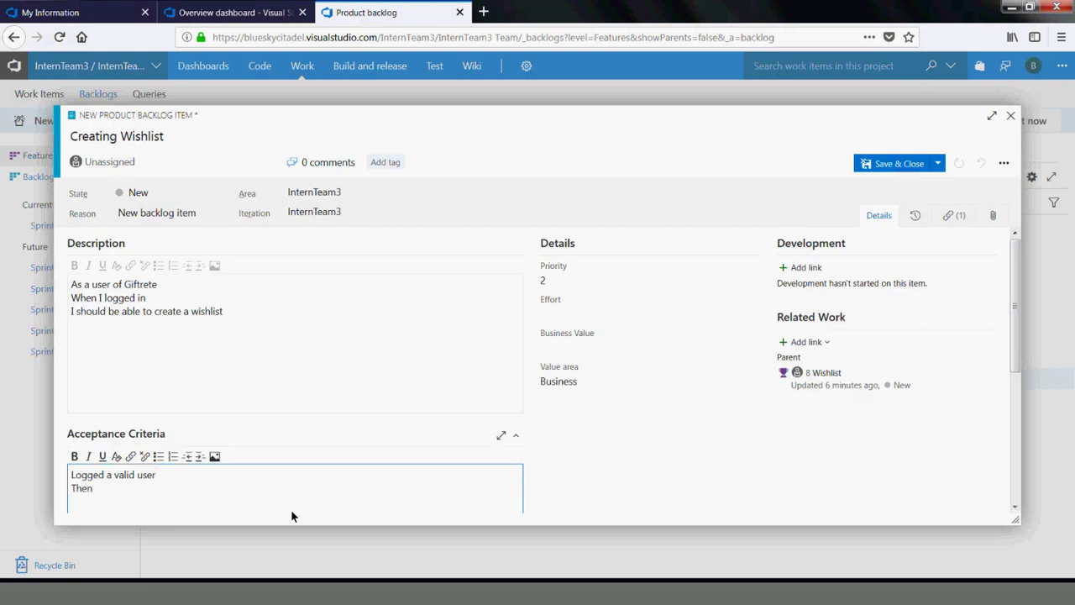
{"action": "type", "text": " you are able to create a wish"}
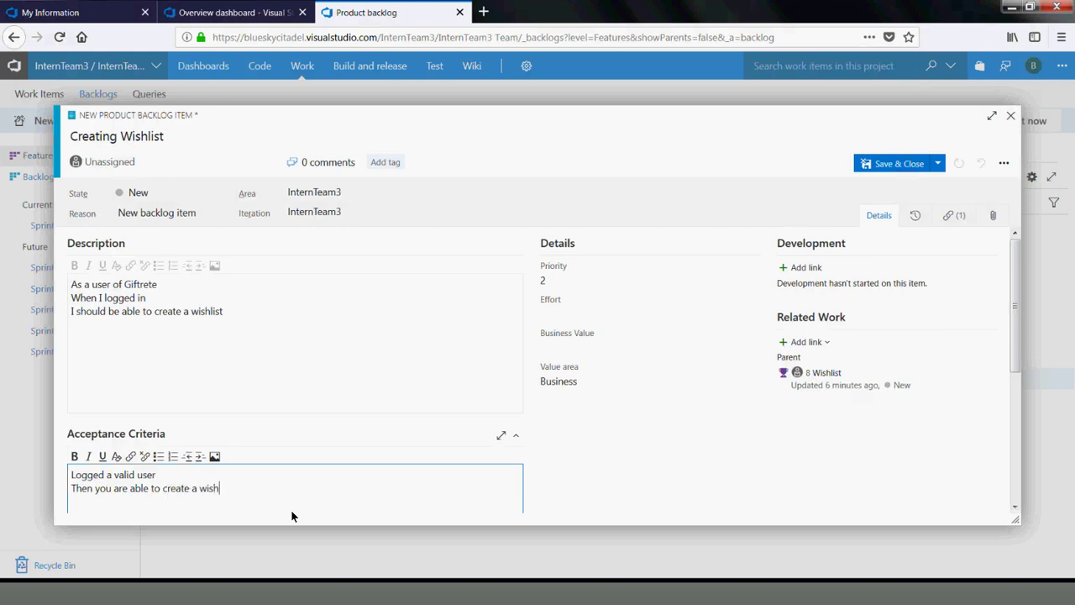
{"action": "type", "text": "list"}
Add a 'Scenario 1' heading above those lines and a 'Scenario 2:' heading
{"action": "key", "text": "Return"}
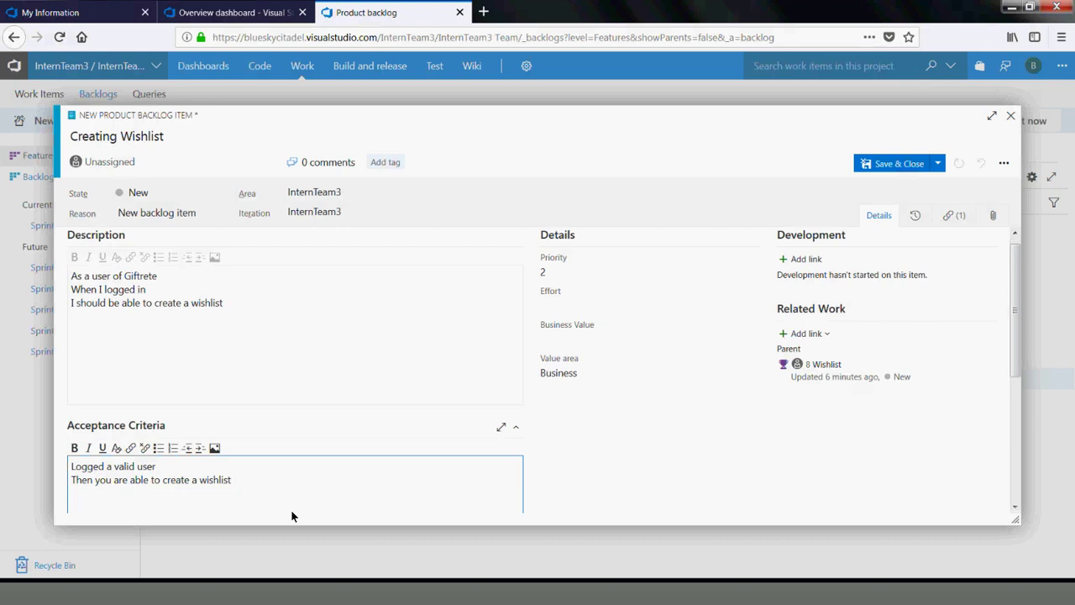
{"action": "key", "text": "Return"}
{"action": "key", "text": "Return"}
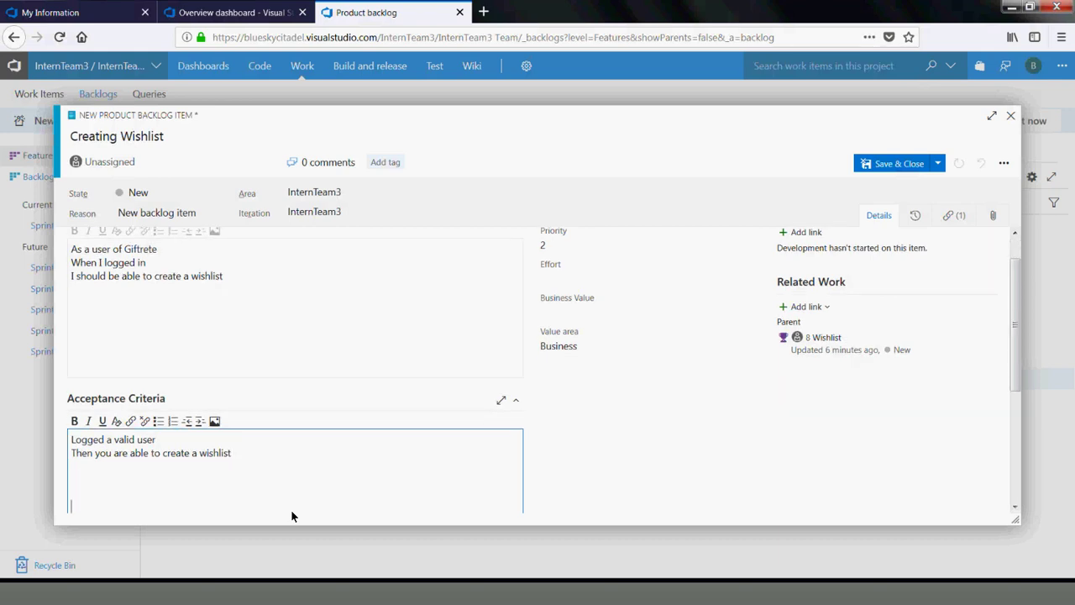
{"action": "key", "text": "ctrl+Home"}
{"action": "type", "text": "Scenario "}
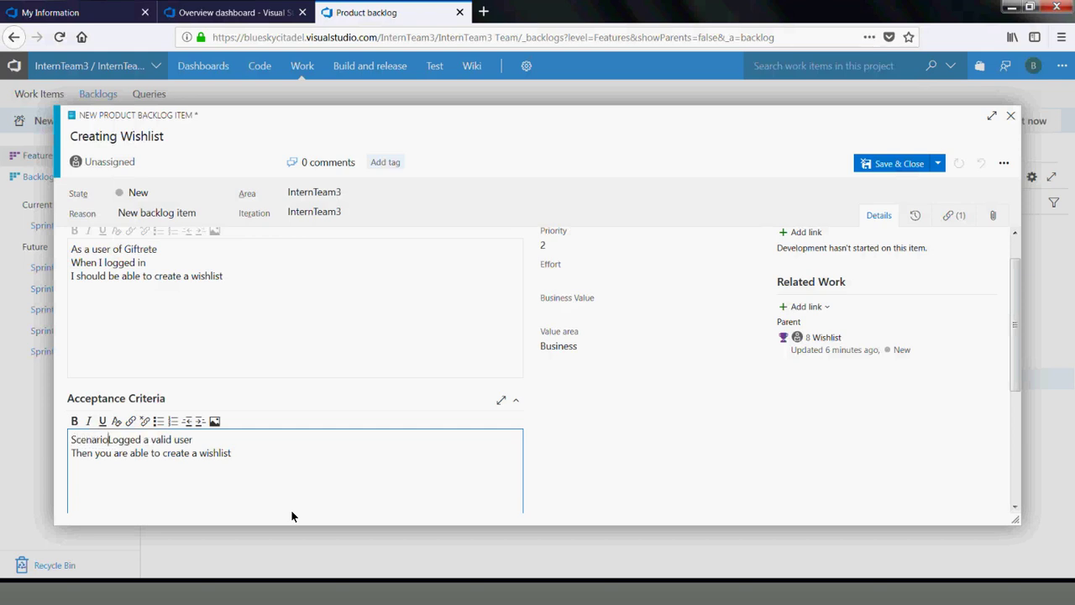
{"action": "type", "text": "1"}
{"action": "key", "text": "Return"}
{"action": "key", "text": "Return"}
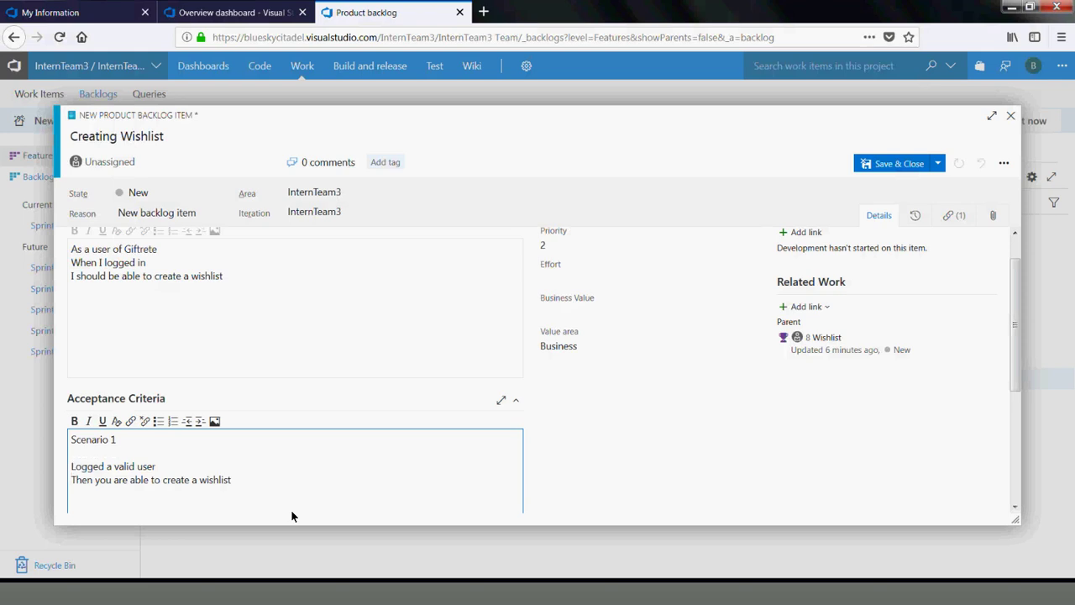
{"action": "type", "text": "Scena"}
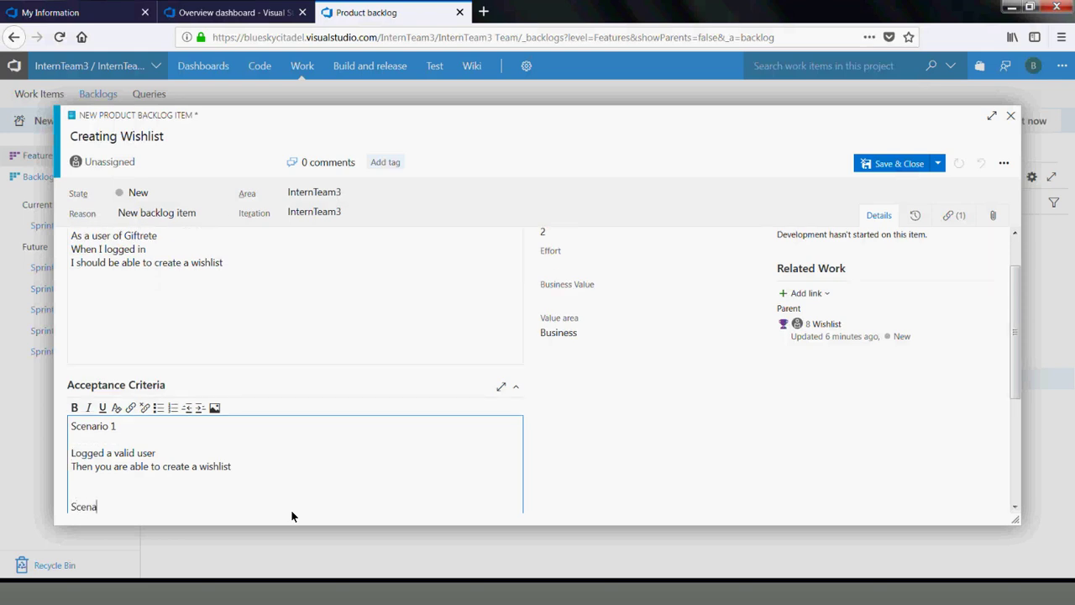
{"action": "type", "text": "rio 2:"}
Write Scenario 2: not a valid user, tries to create a wishlist, 'It should not be possible', then save
{"action": "key", "text": "Return"}
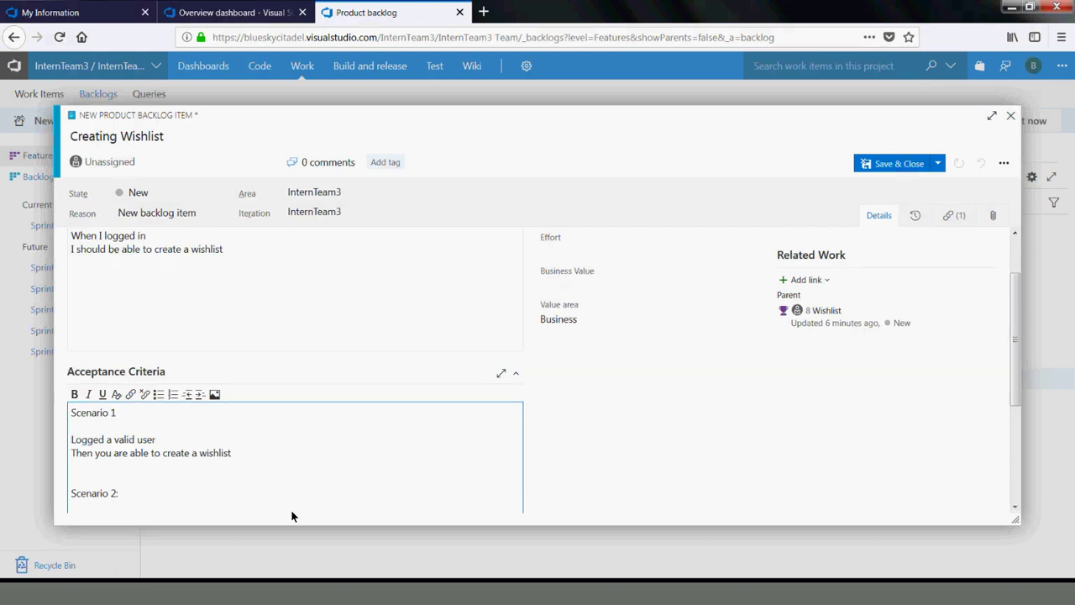
{"action": "type", "text": "Given I am not a valid user"}
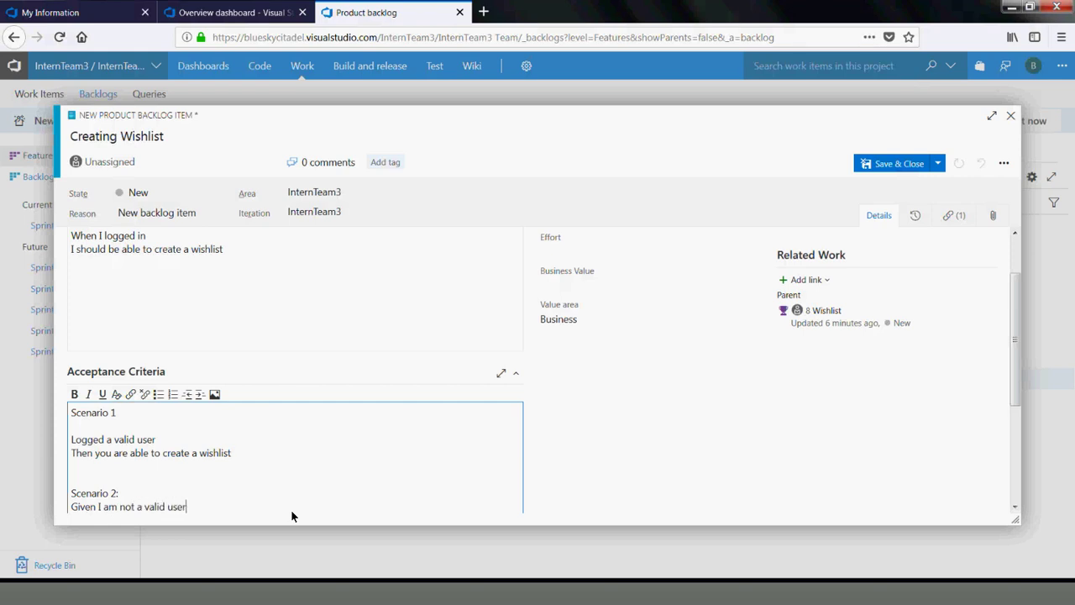
{"action": "key", "text": "Return"}
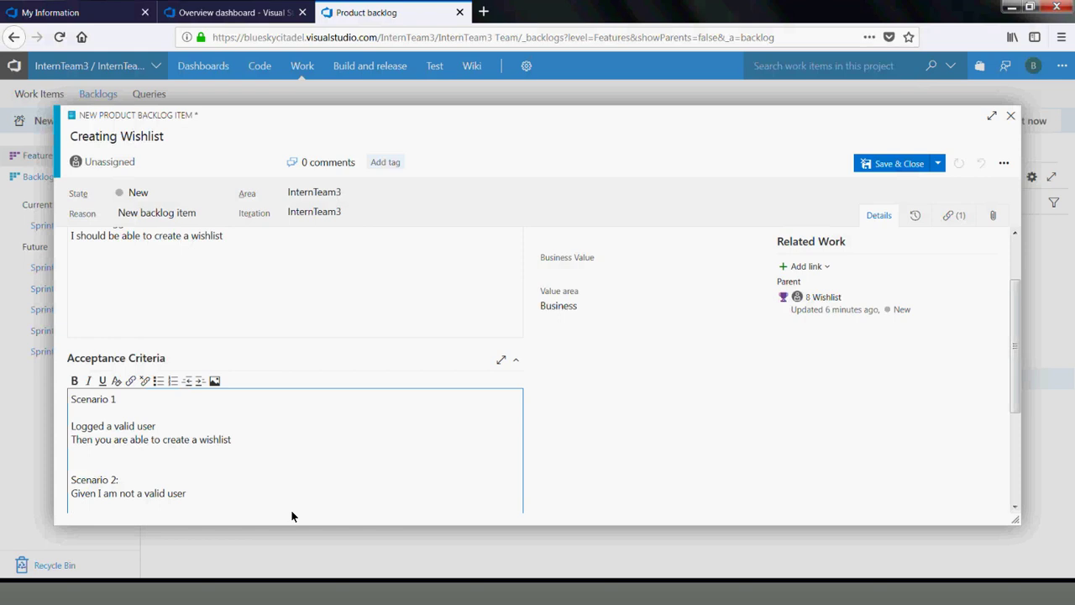
{"action": "type", "text": "When I tried to create a"}
{"action": "type", "text": "wishlist"}
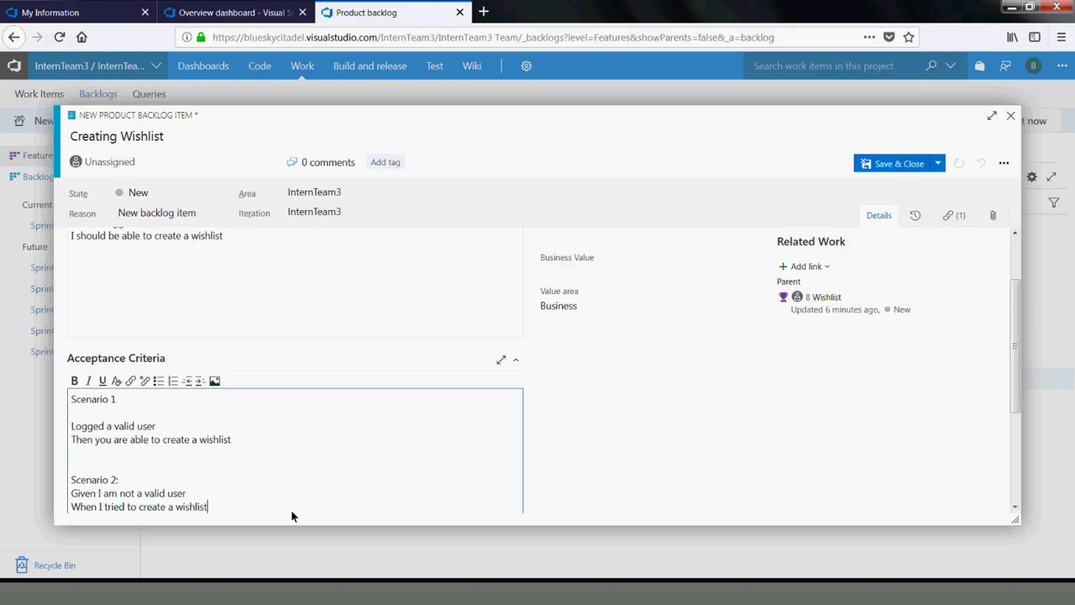
{"action": "key", "text": "Return"}
{"action": "type", "text": "Then It shou"}
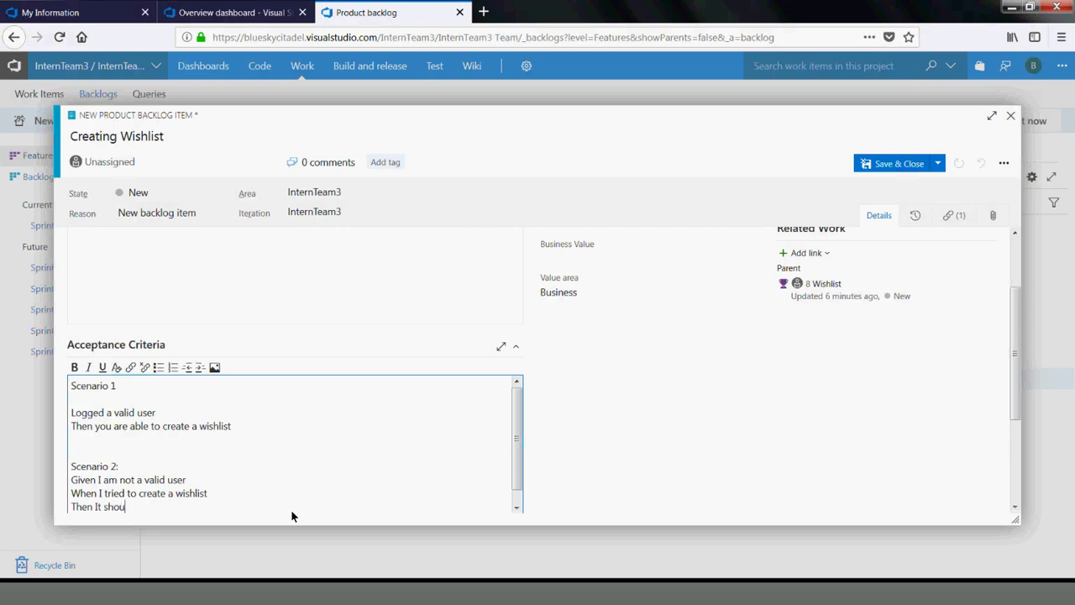
{"action": "type", "text": "ld not be possible"}
{"action": "scroll", "coordinate": [1017, 464], "scroll_direction": "down", "scroll_amount": 3}
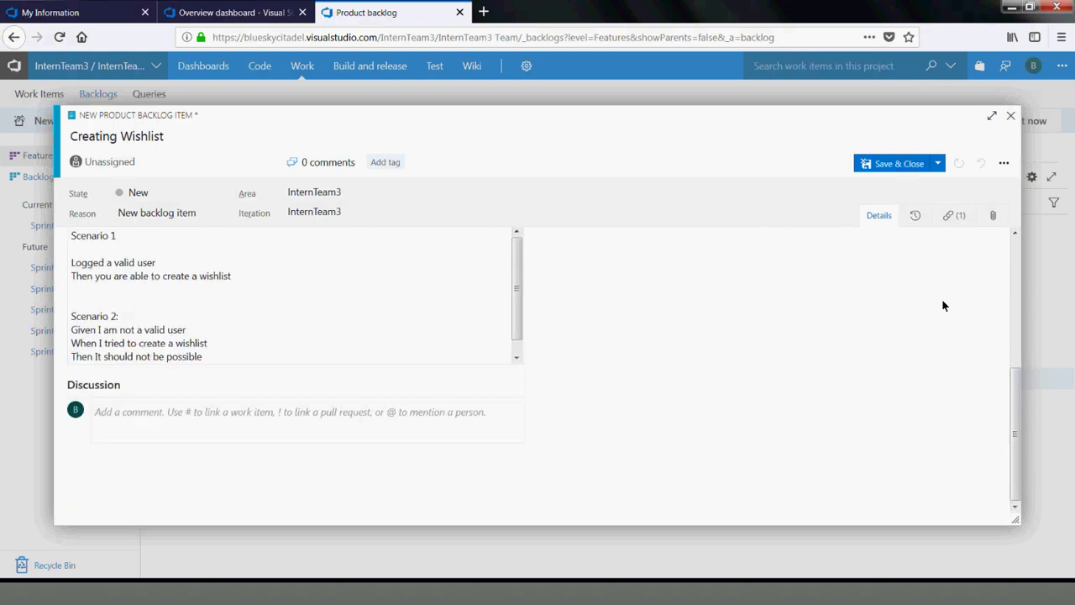
{"action": "left_click", "coordinate": [899, 163]}
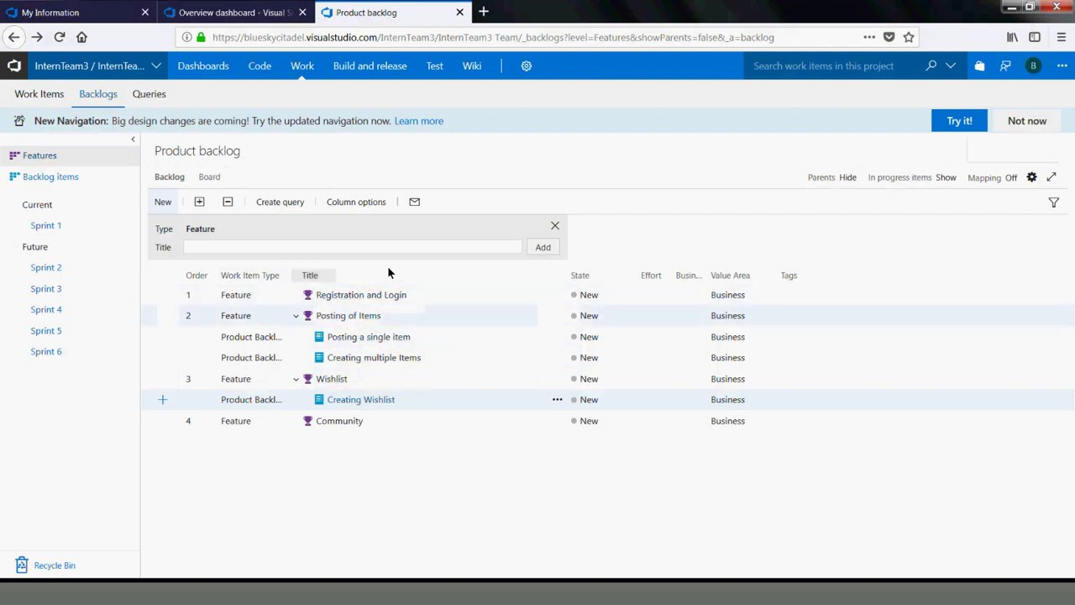
Reload the backlog and expand Registration and Login, Posting of Items and Wishlist
{"action": "left_click", "coordinate": [241, 37]}
{"action": "key", "text": "Return"}
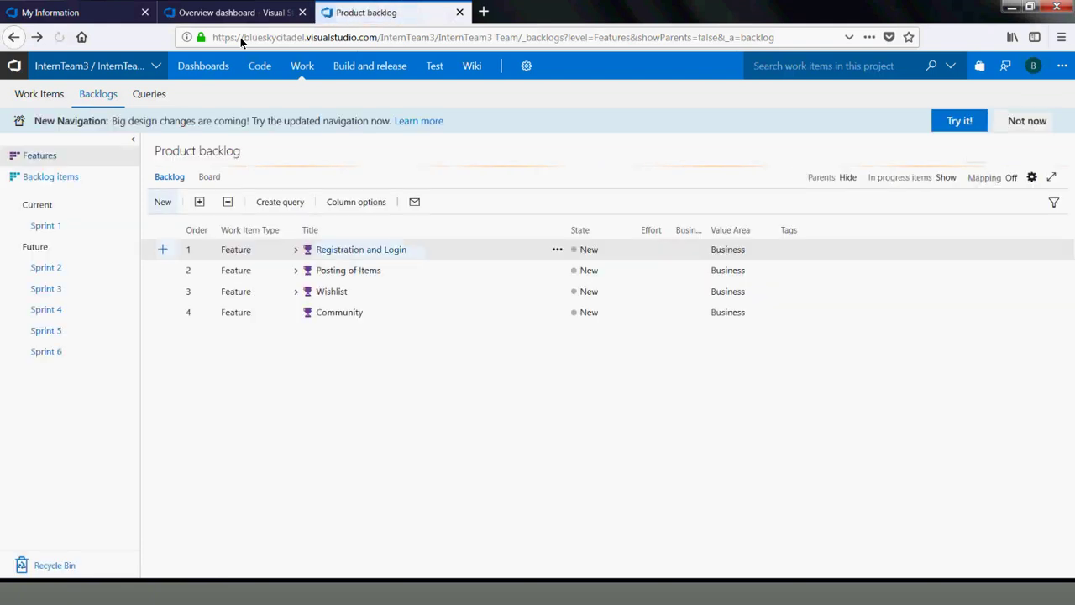
{"action": "left_click", "coordinate": [296, 295]}
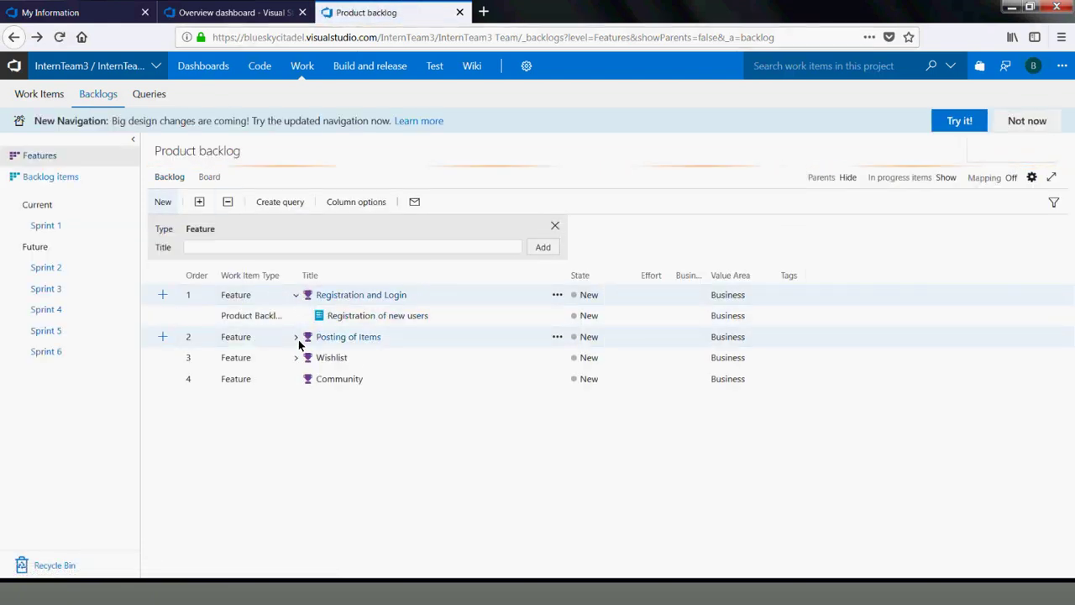
{"action": "left_click", "coordinate": [296, 338]}
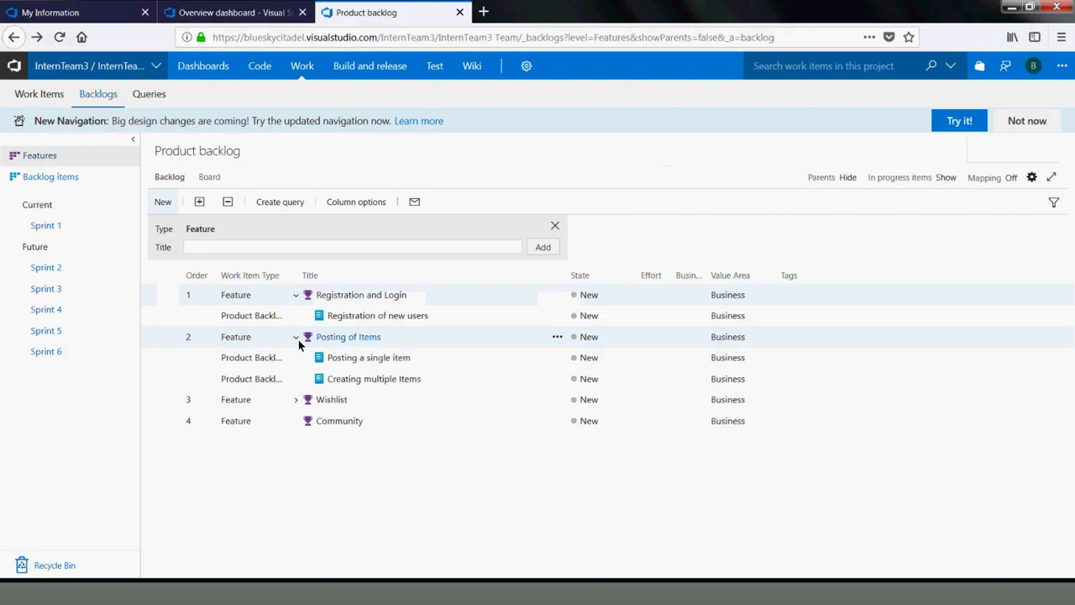
{"action": "left_click", "coordinate": [296, 401]}
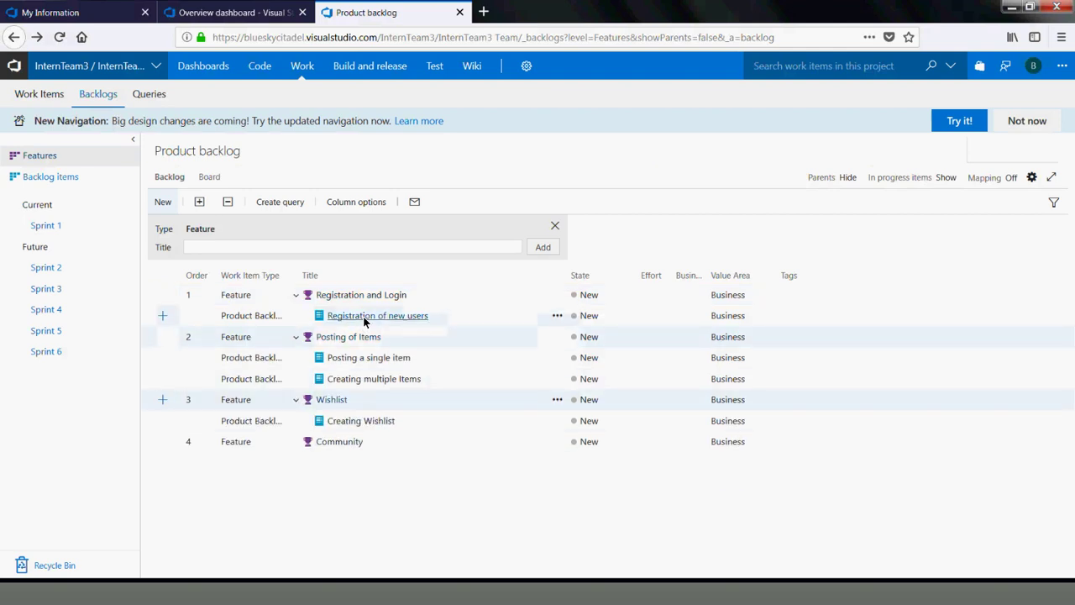
Select the Registration of new users, Creating Wishlist, Registration and Login and Posting a single item rows
{"action": "left_click", "coordinate": [339, 311]}
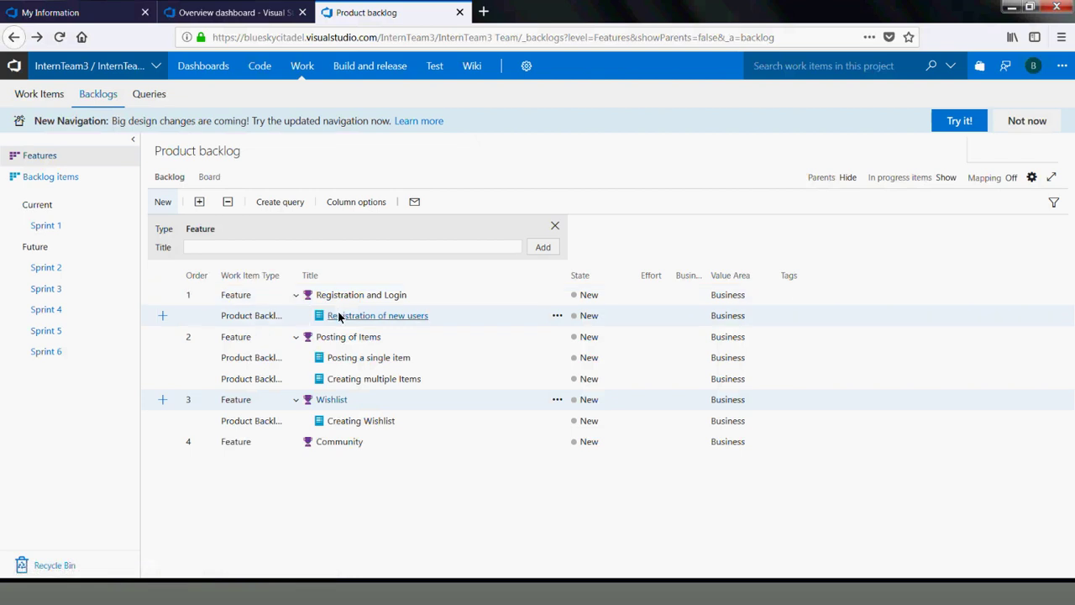
{"action": "left_click", "coordinate": [340, 420]}
{"action": "left_click", "coordinate": [319, 300]}
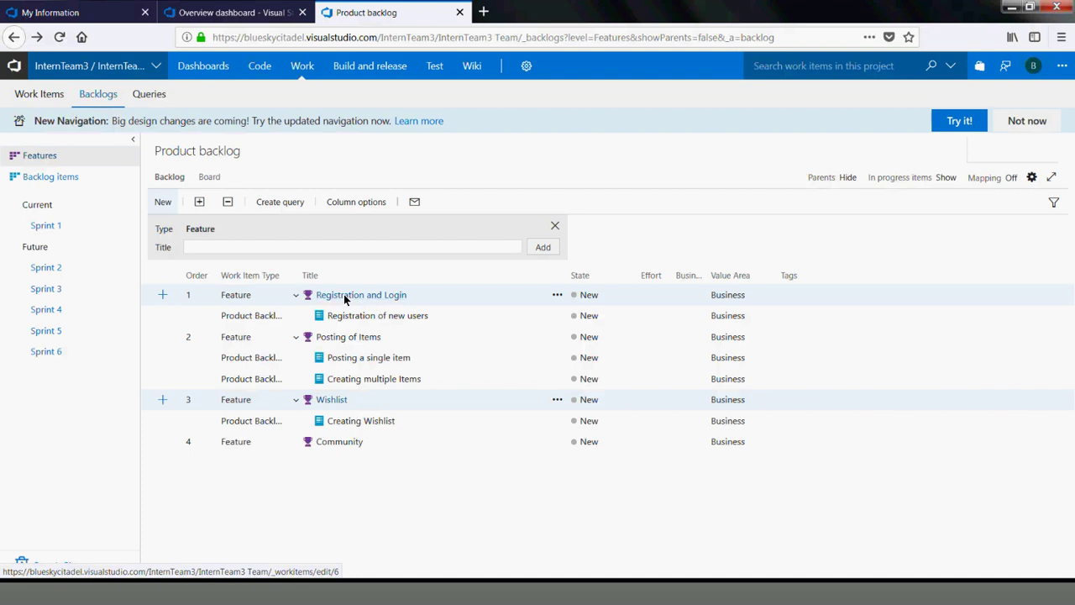
{"action": "left_click", "coordinate": [353, 359]}
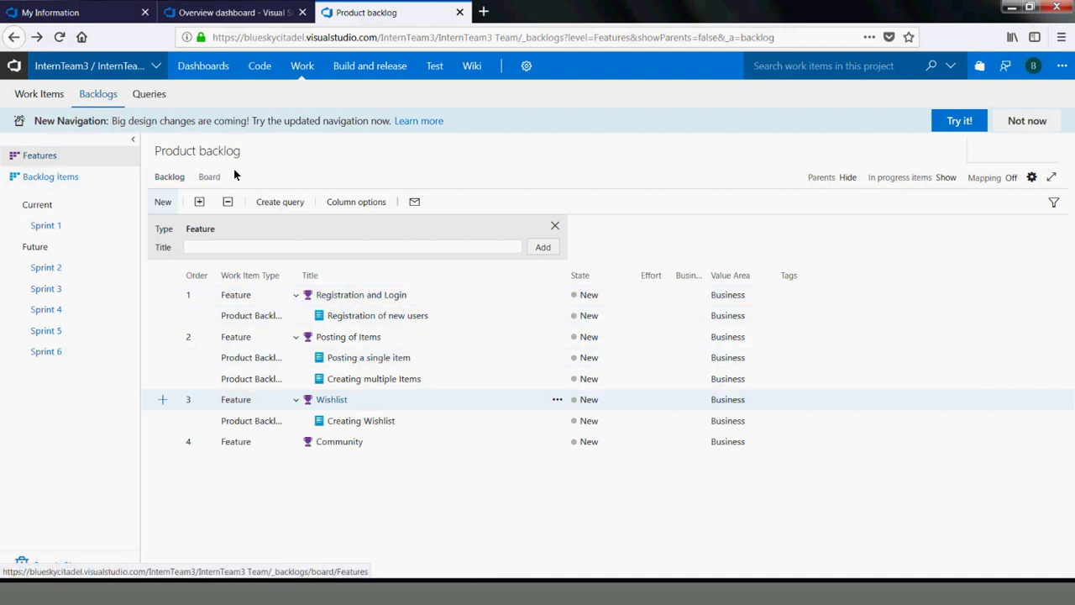
View the features board, expanding Registration and Login and Posting of Items, then the Backlog items board
{"action": "left_click", "coordinate": [212, 179]}
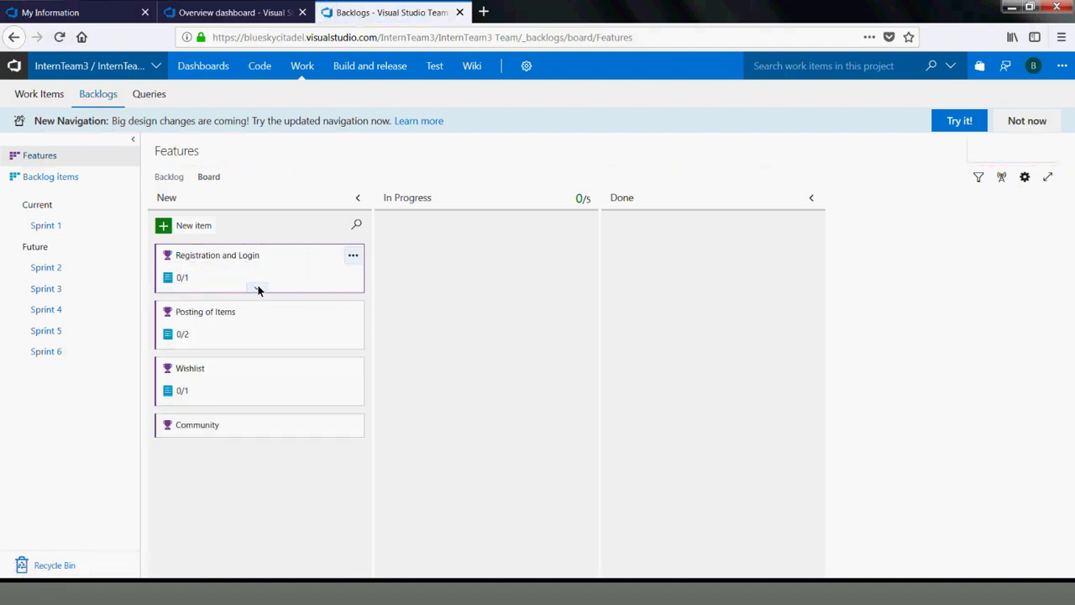
{"action": "left_click", "coordinate": [257, 286]}
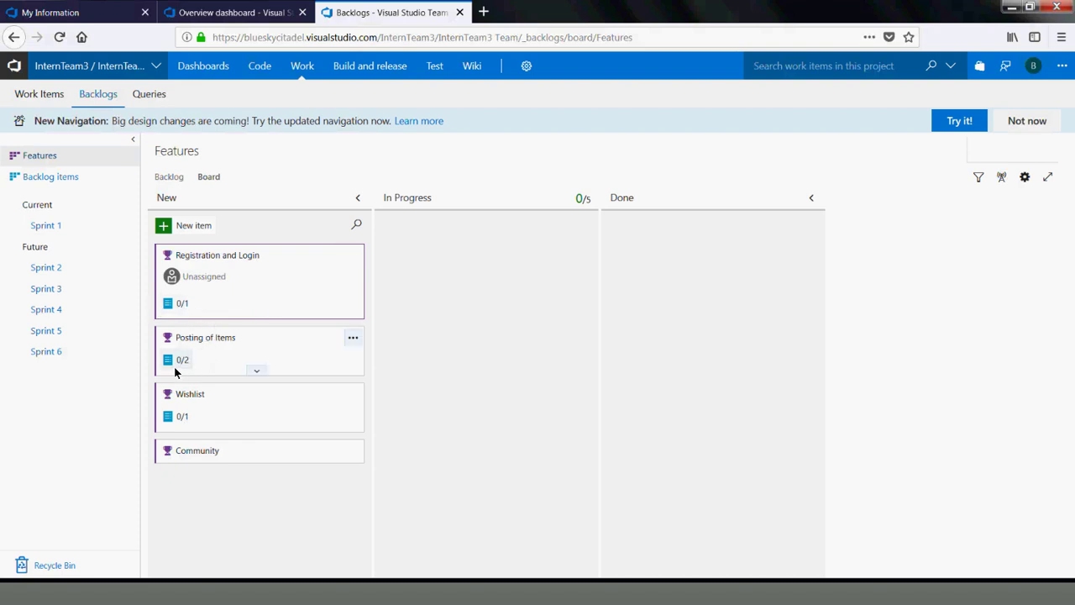
{"action": "left_click", "coordinate": [256, 370]}
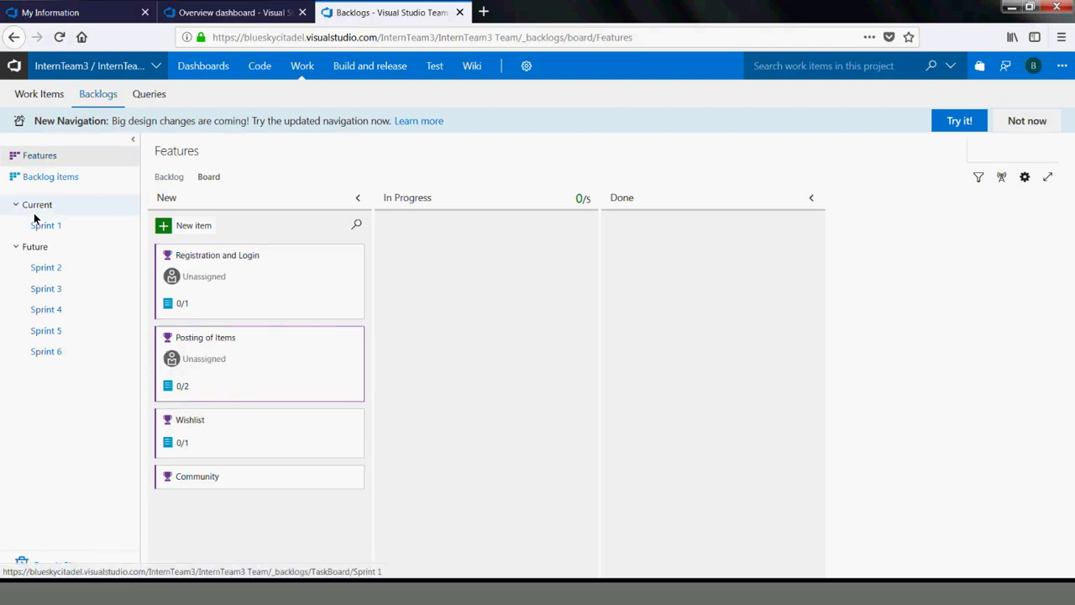
{"action": "left_click", "coordinate": [50, 176]}
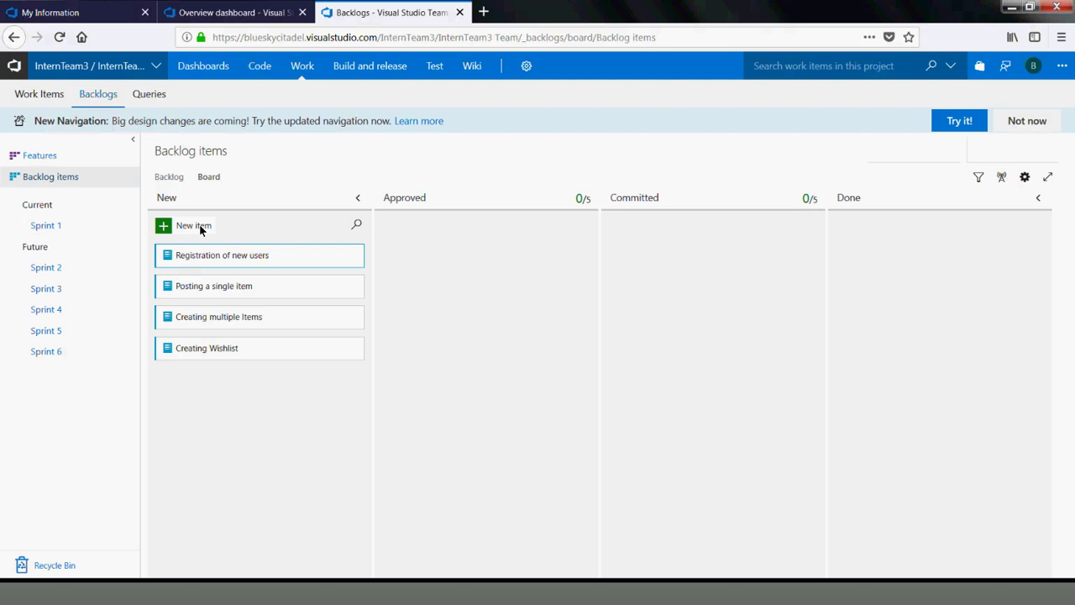
Set Registration of new users to Approved in Sprint 1, assign the only listed user, and save
{"action": "left_click", "coordinate": [246, 256]}
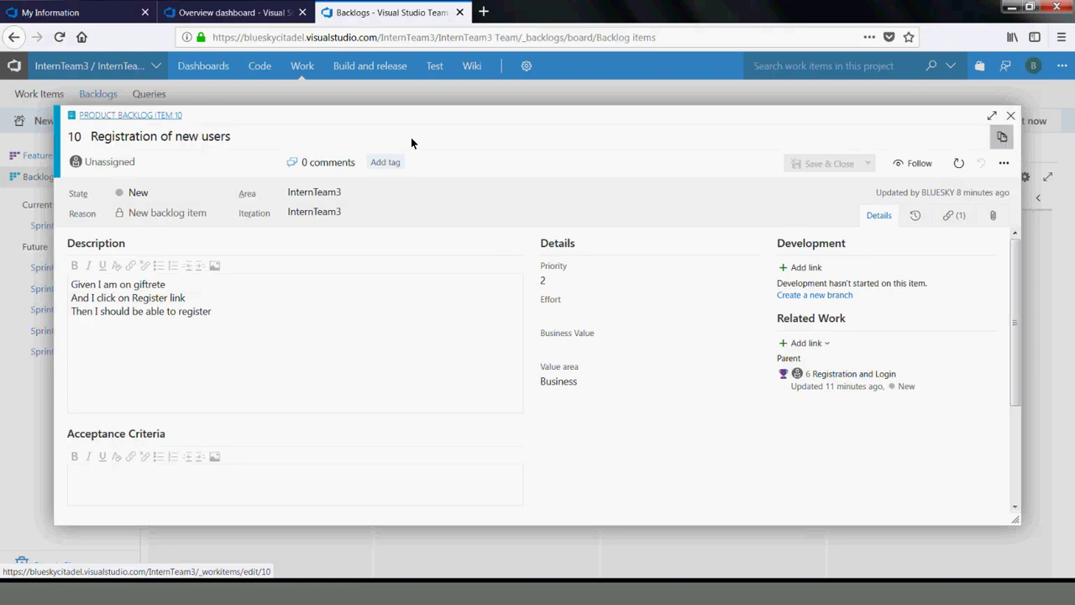
{"action": "left_click", "coordinate": [223, 194]}
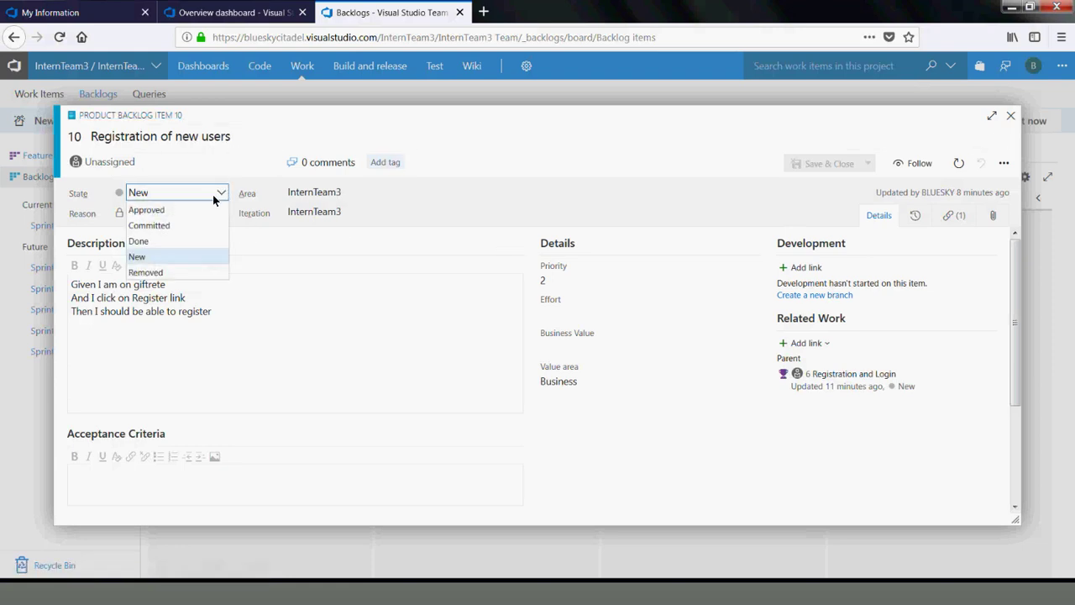
{"action": "left_click", "coordinate": [173, 209]}
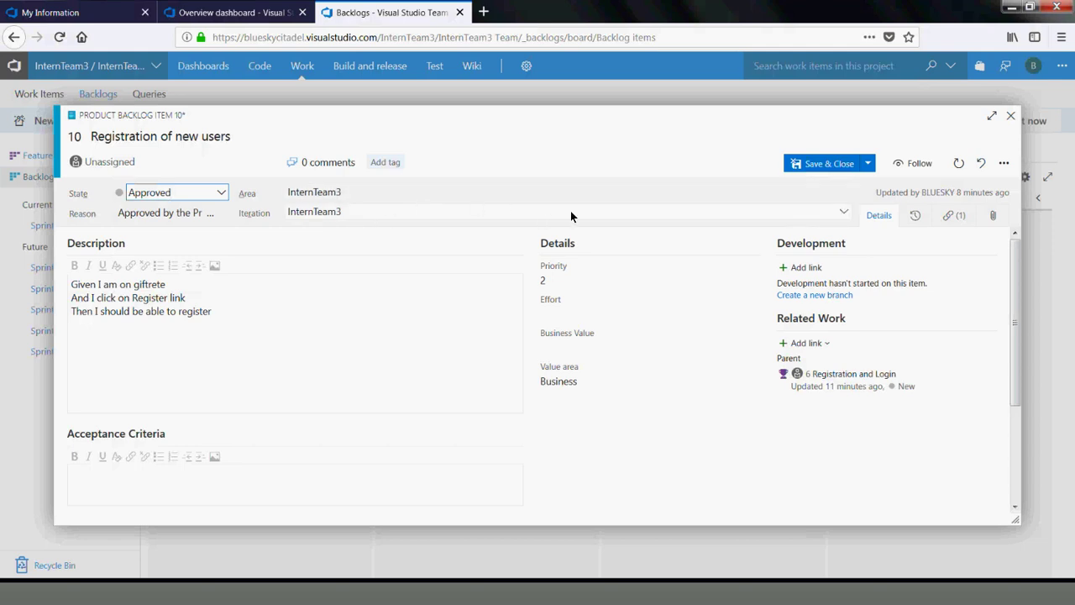
{"action": "left_click", "coordinate": [844, 210]}
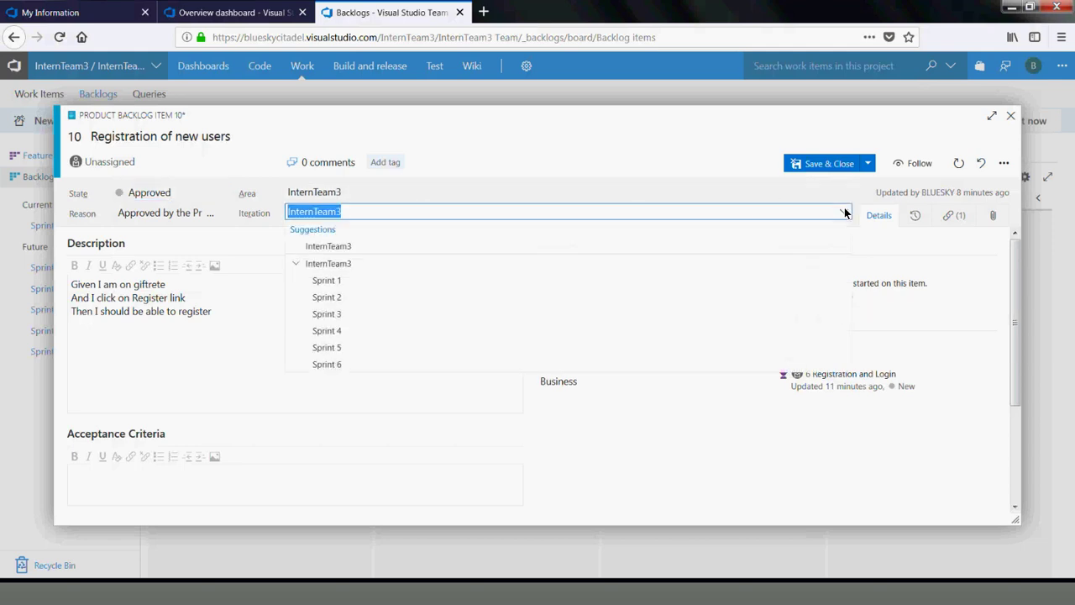
{"action": "left_click", "coordinate": [327, 281]}
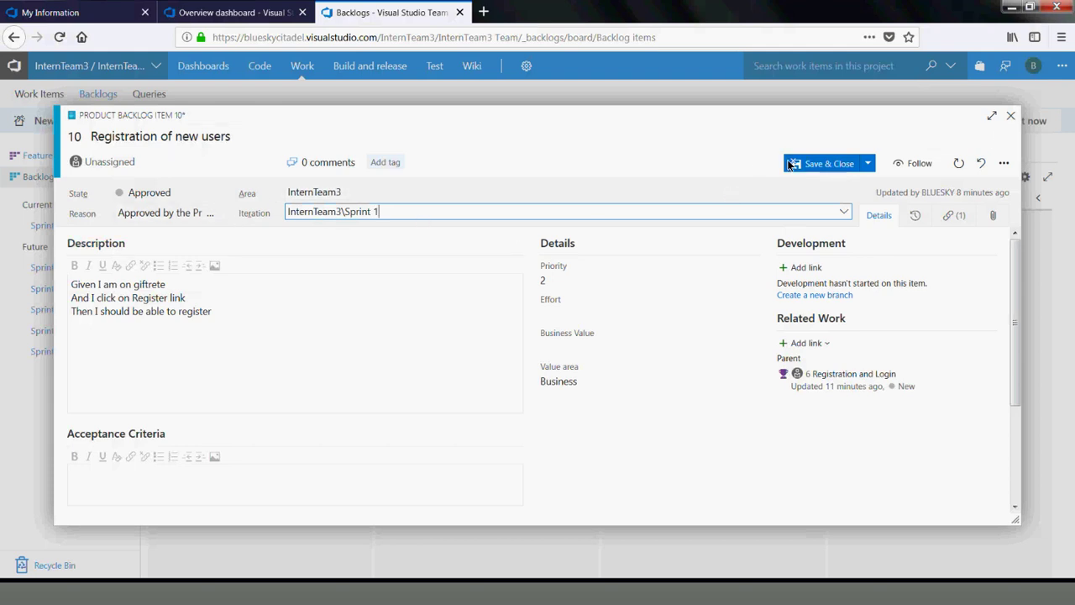
{"action": "left_click", "coordinate": [270, 164]}
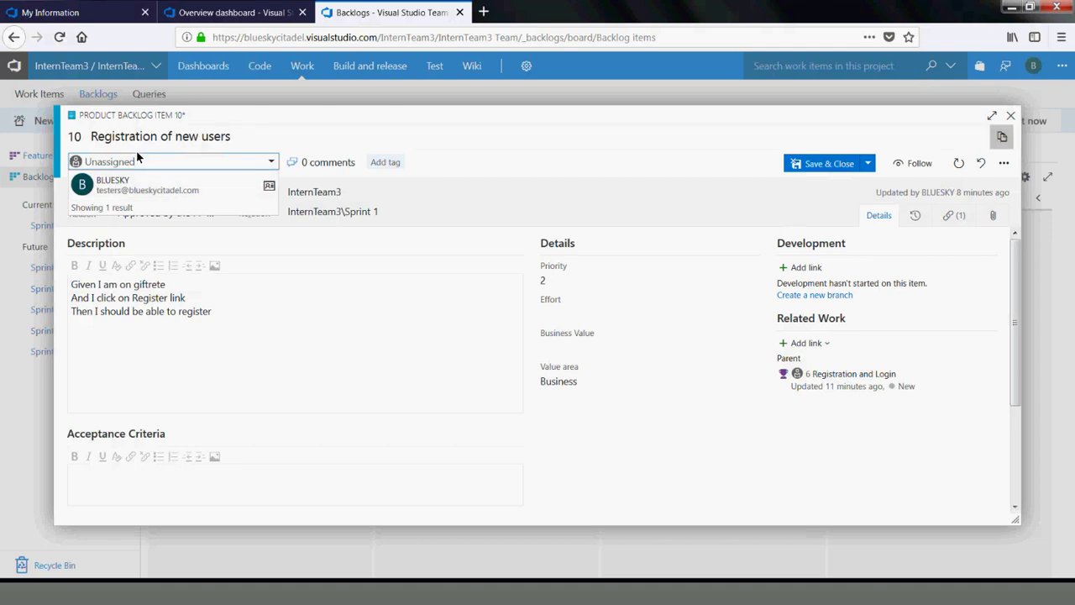
{"action": "left_click", "coordinate": [138, 185]}
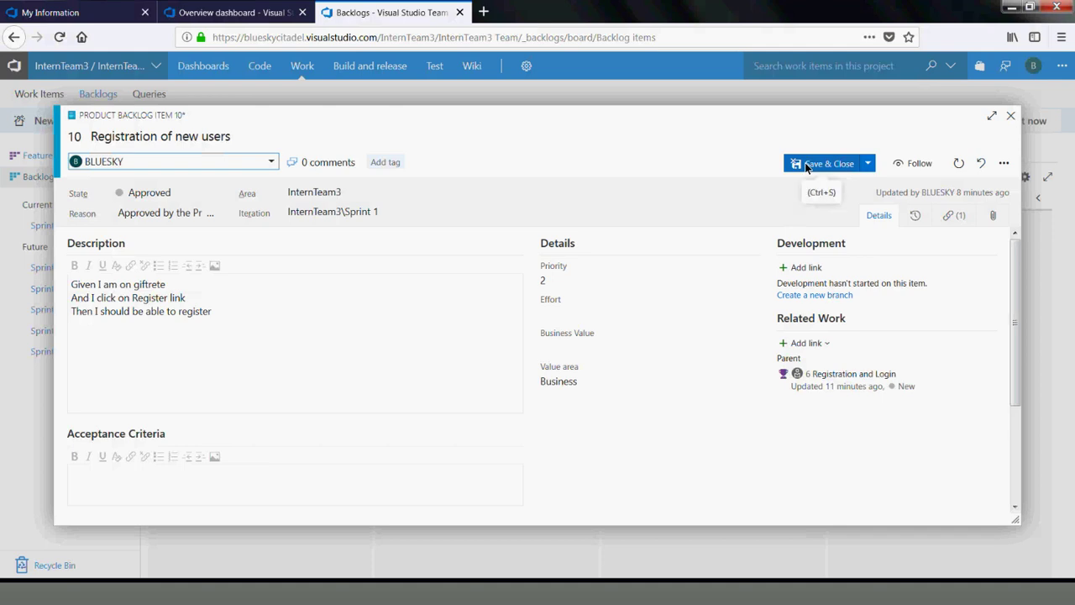
{"action": "left_click", "coordinate": [868, 165]}
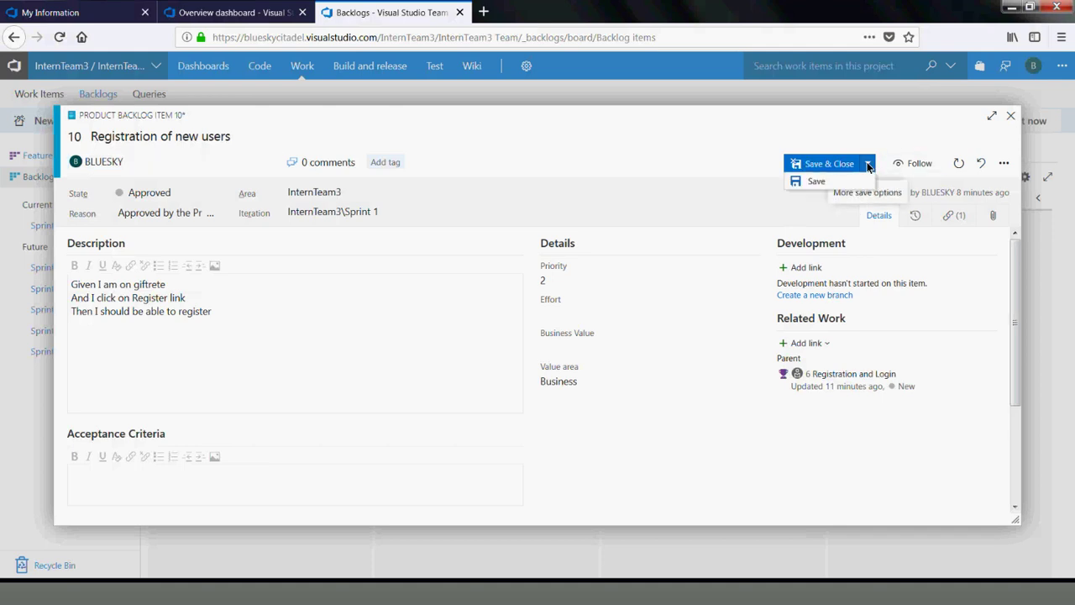
{"action": "left_click", "coordinate": [821, 181]}
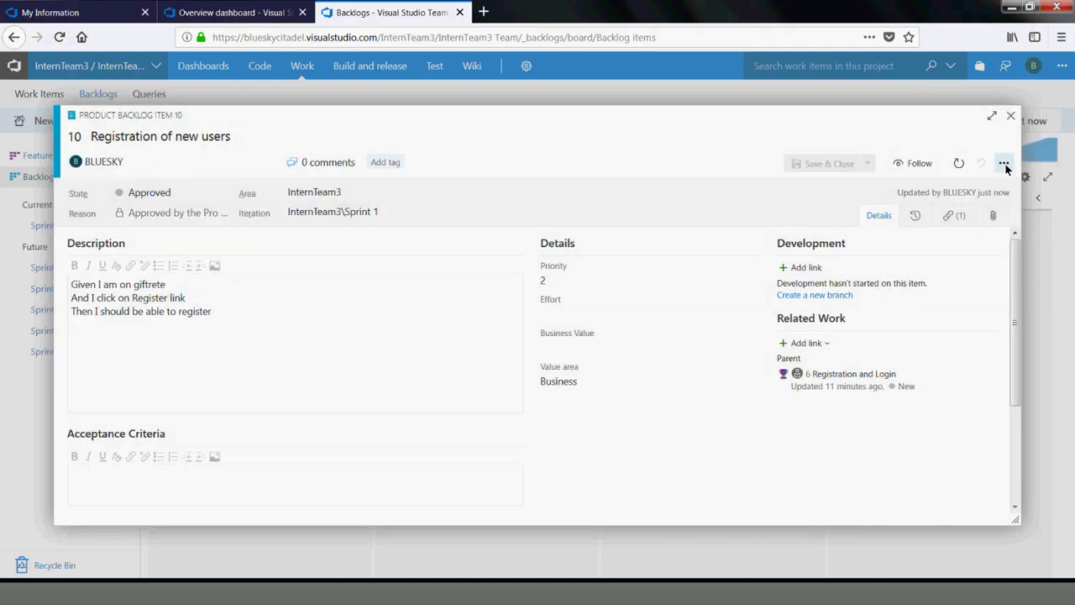
Show the item's links, listing parent 6 Registration and Login
{"action": "left_click", "coordinate": [1005, 165]}
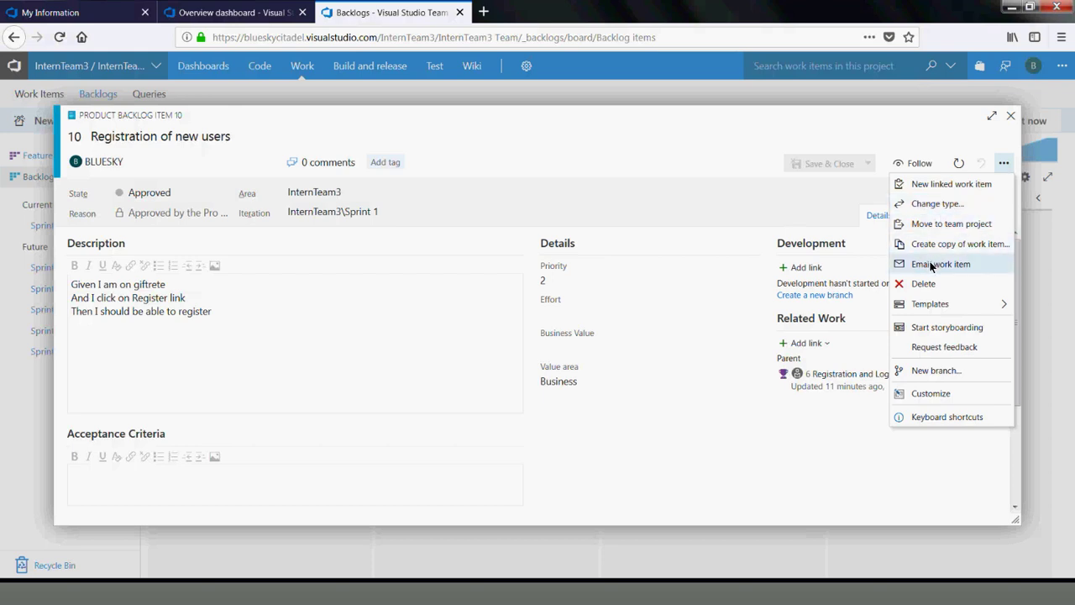
{"action": "left_click", "coordinate": [863, 191]}
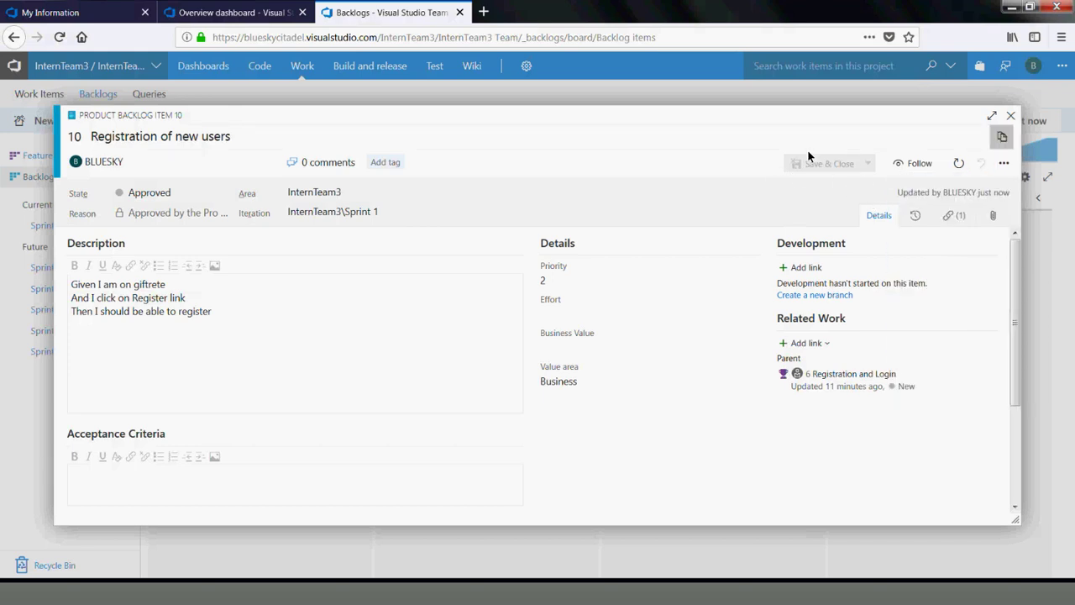
{"action": "left_click", "coordinate": [952, 217]}
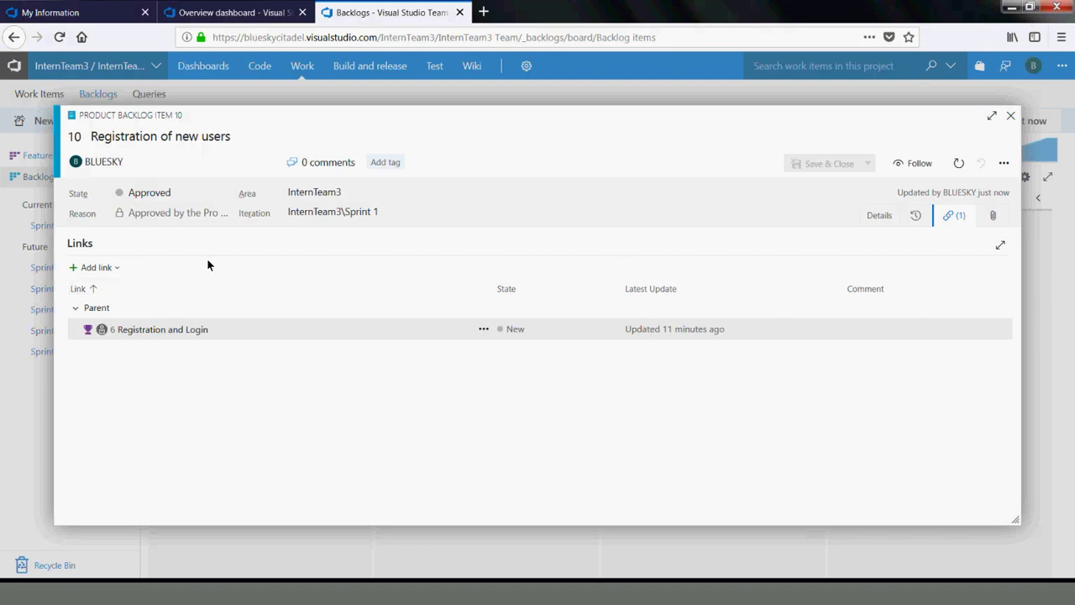
Start linking item 10 to an existing item with link type Build, then cancel
{"action": "left_click", "coordinate": [105, 273]}
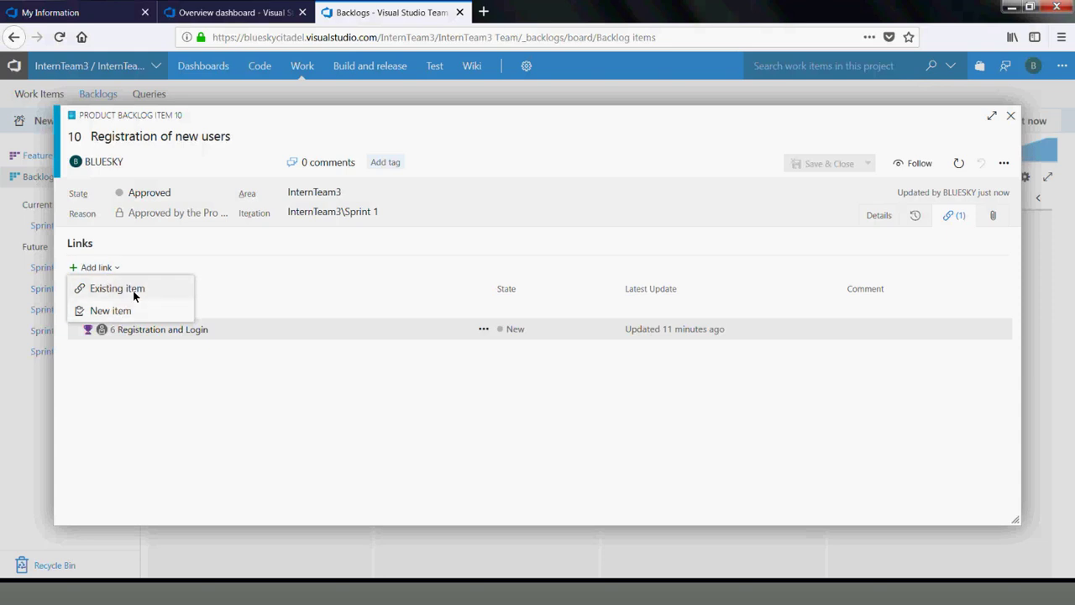
{"action": "left_click", "coordinate": [133, 291]}
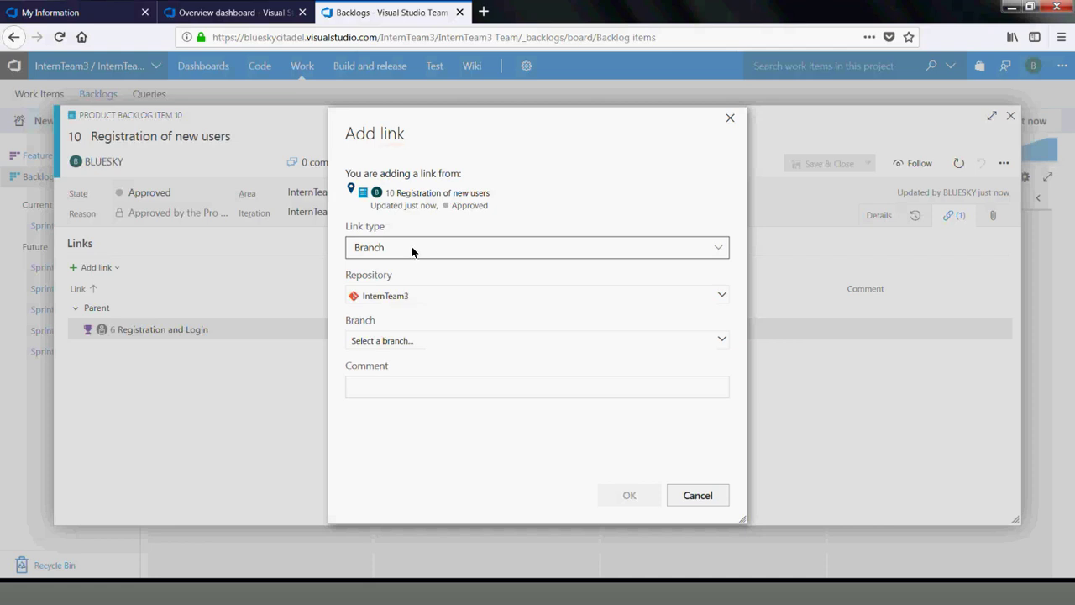
{"action": "left_click", "coordinate": [718, 250]}
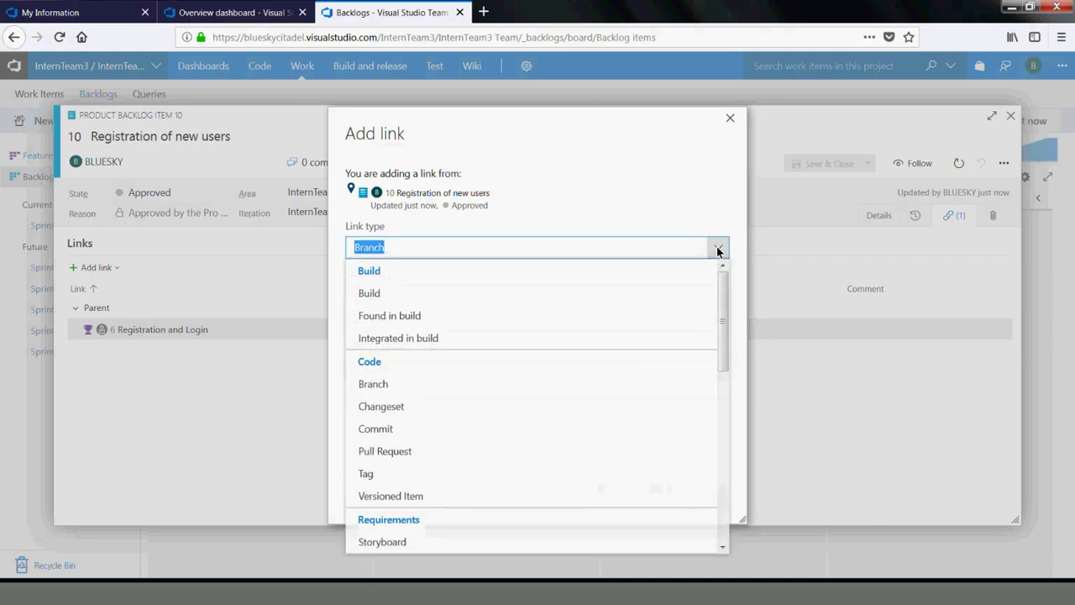
{"action": "double_click", "coordinate": [572, 116]}
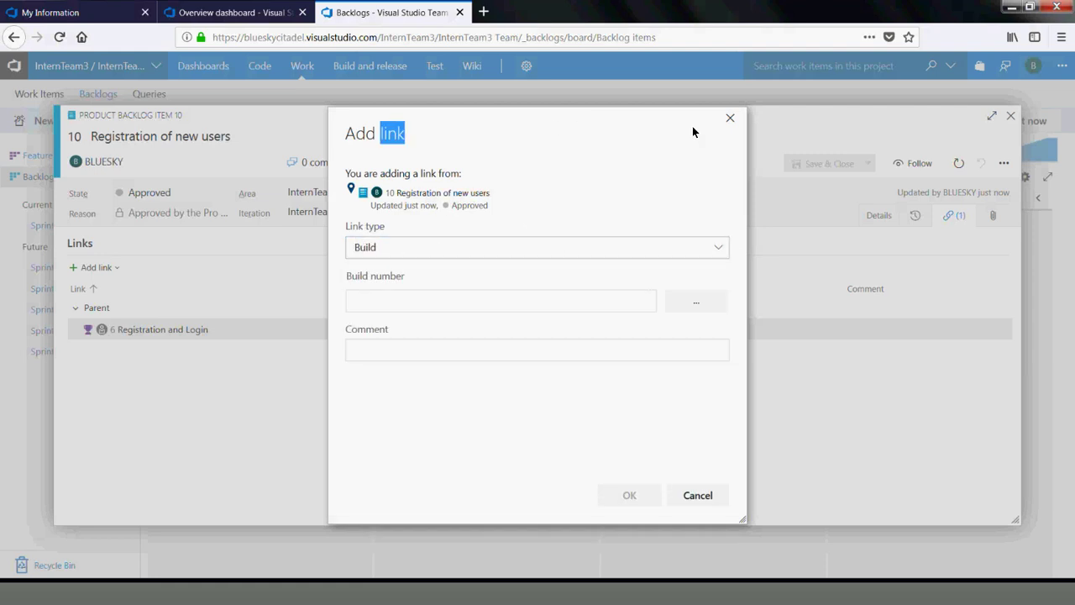
{"action": "left_click", "coordinate": [730, 119]}
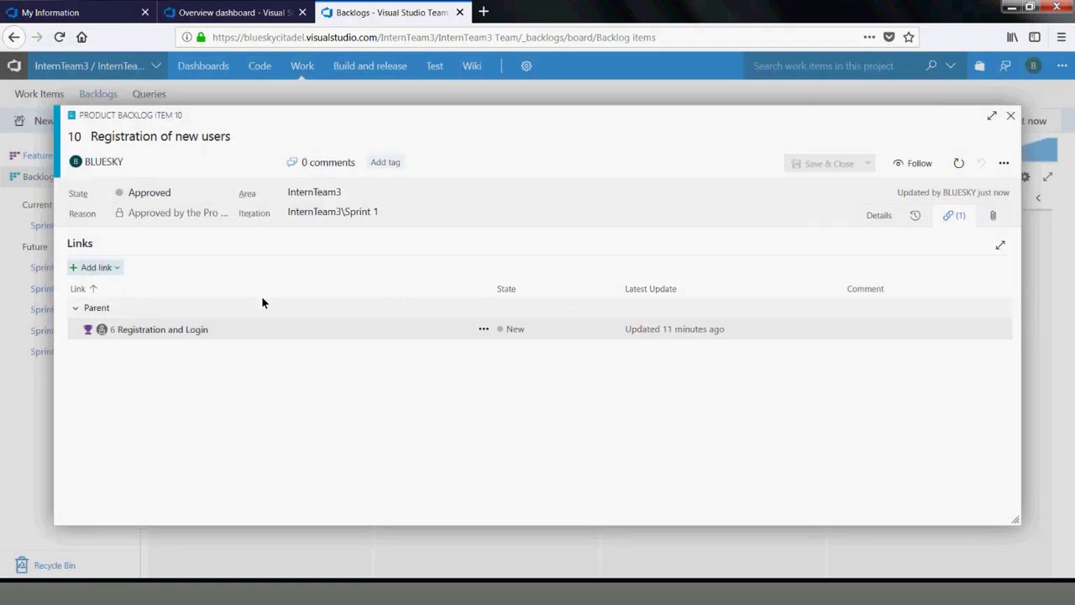
Try linking item 10 to item 11 'Posting a single item' as Child, found by searching 'post'
{"action": "left_click", "coordinate": [111, 268]}
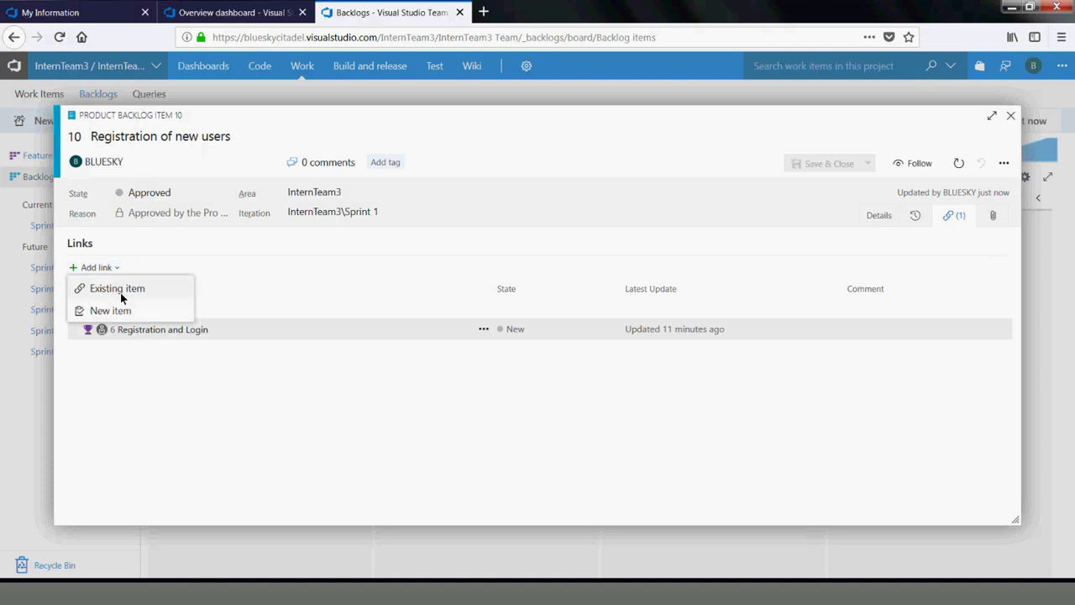
{"action": "left_click", "coordinate": [120, 290]}
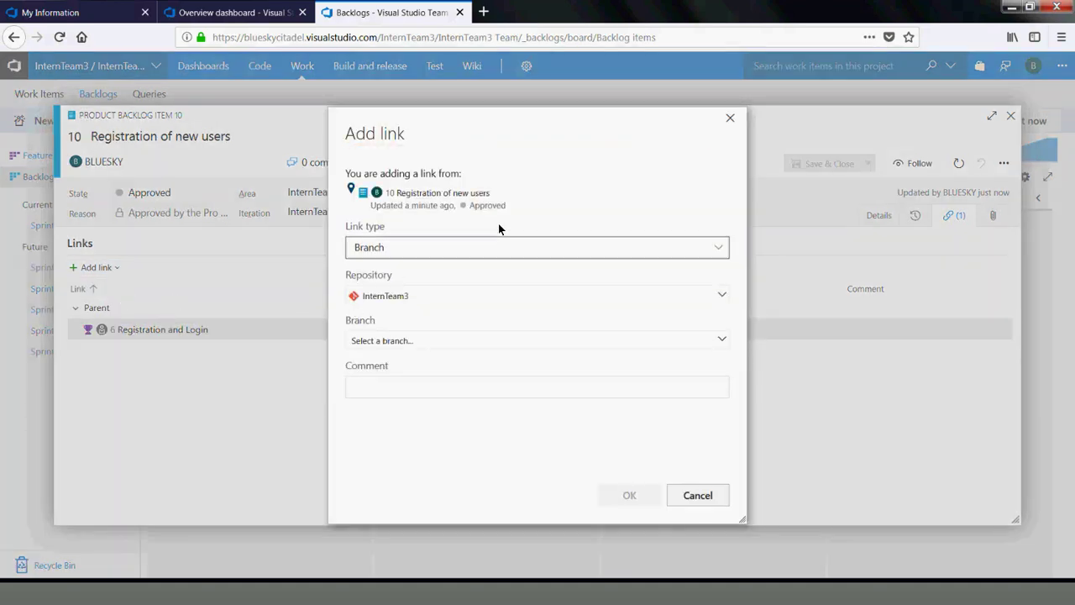
{"action": "left_click", "coordinate": [725, 247]}
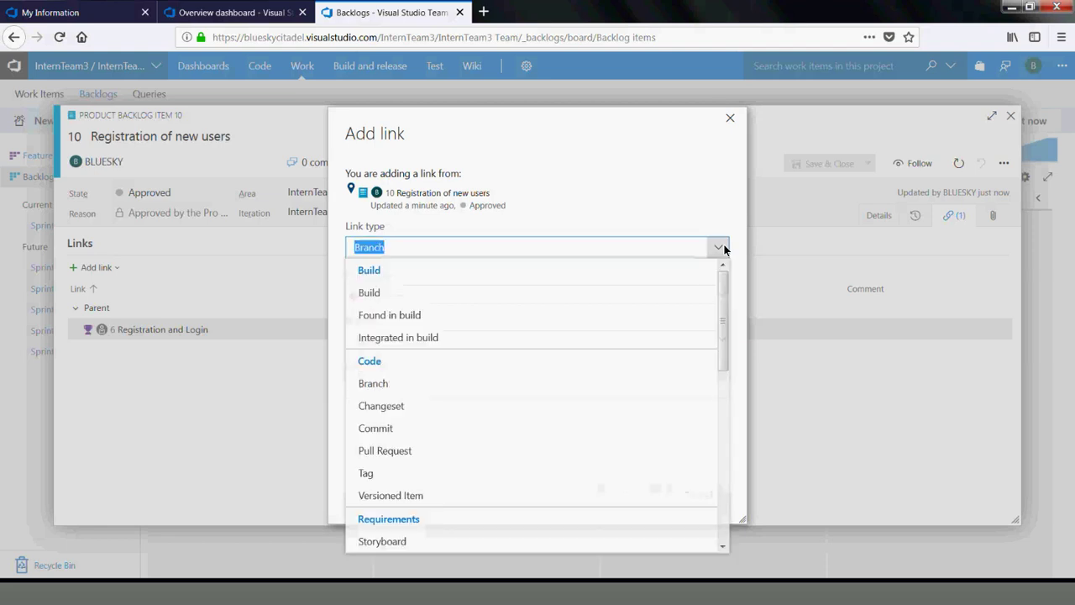
{"action": "left_click_drag", "start_coordinate": [724, 349], "coordinate": [756, 493]}
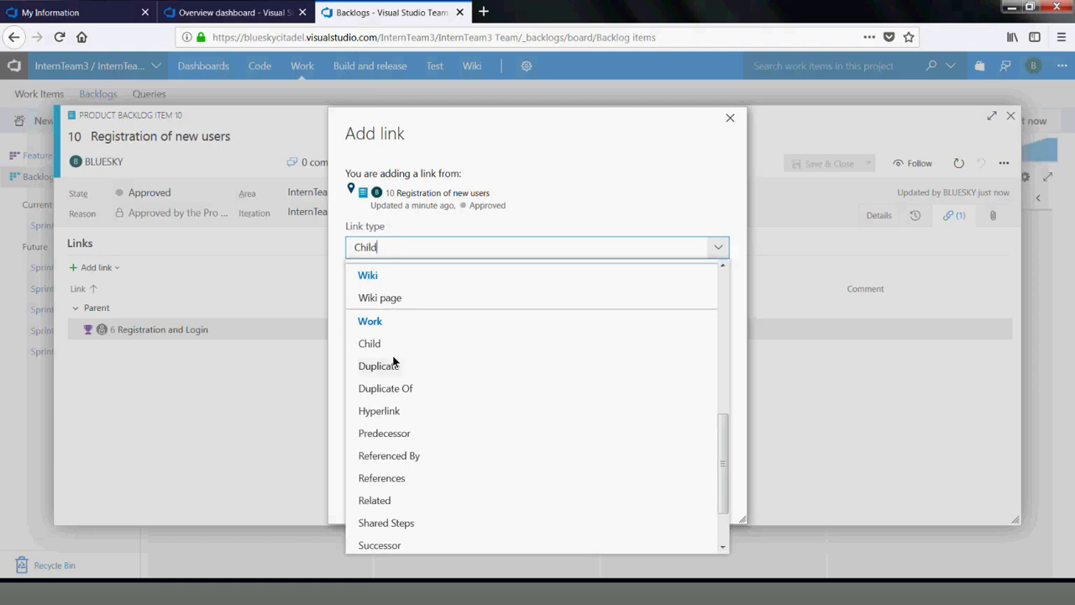
{"action": "left_click", "coordinate": [349, 343]}
{"action": "left_click", "coordinate": [436, 292]}
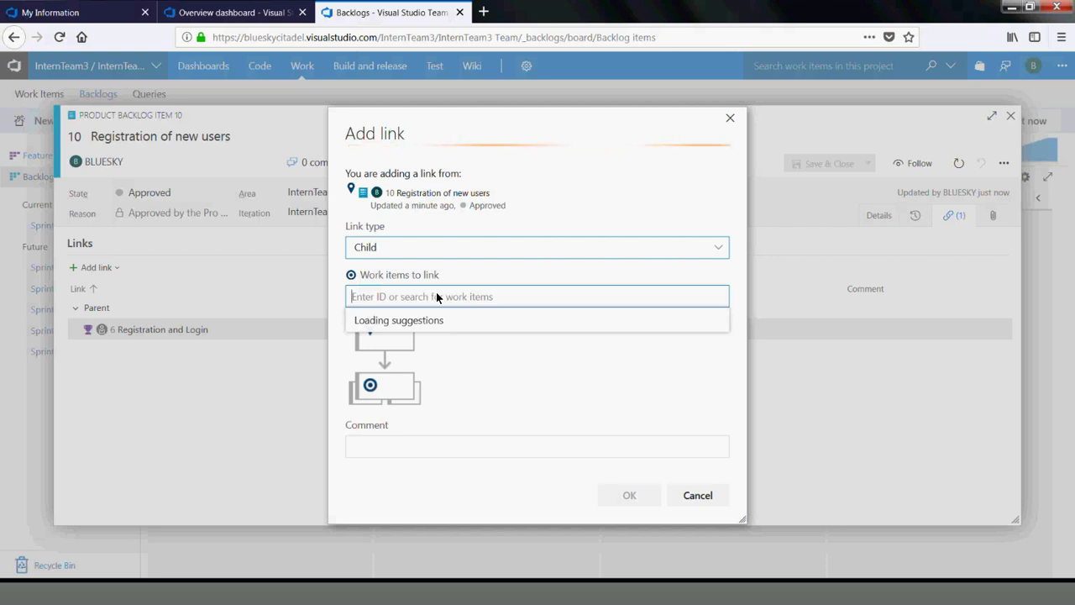
{"action": "type", "text": "post"}
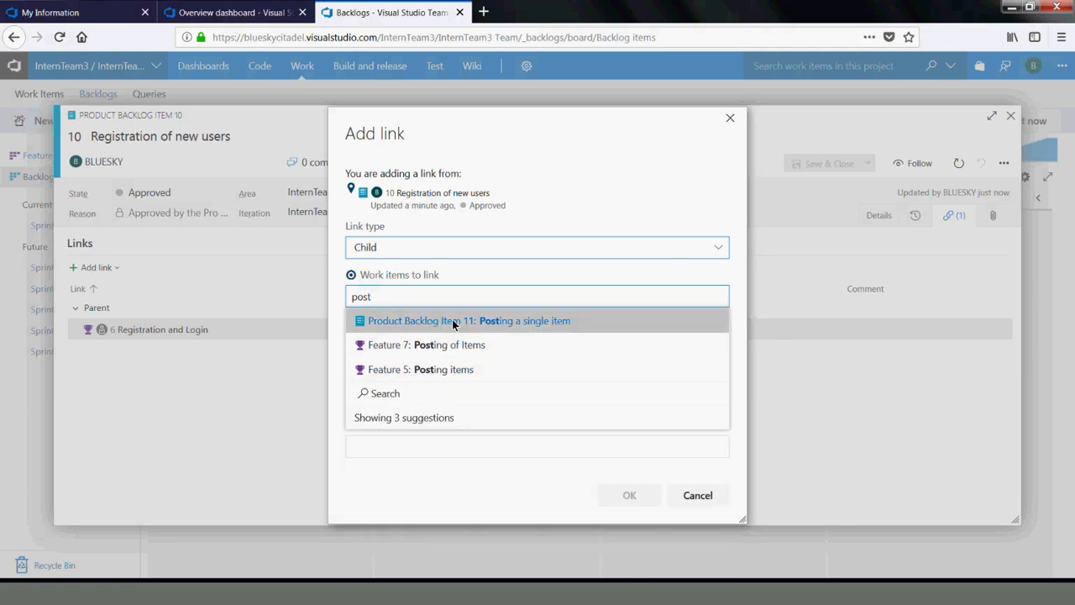
{"action": "left_click", "coordinate": [462, 323]}
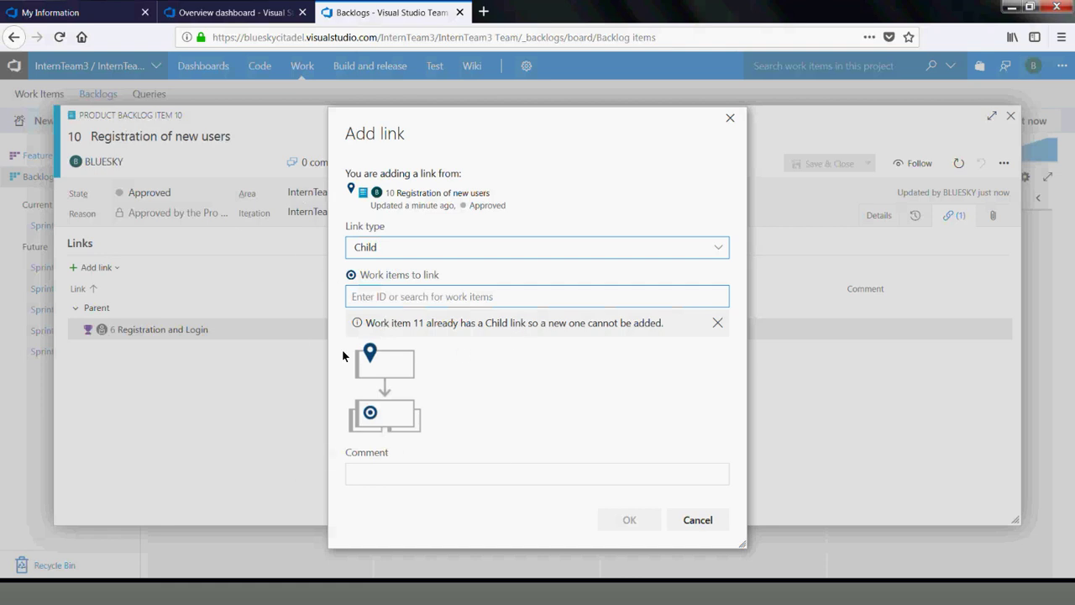
Switch the link type to Related, search 'posting', and link item 11 Posting a single item
{"action": "left_click", "coordinate": [628, 520]}
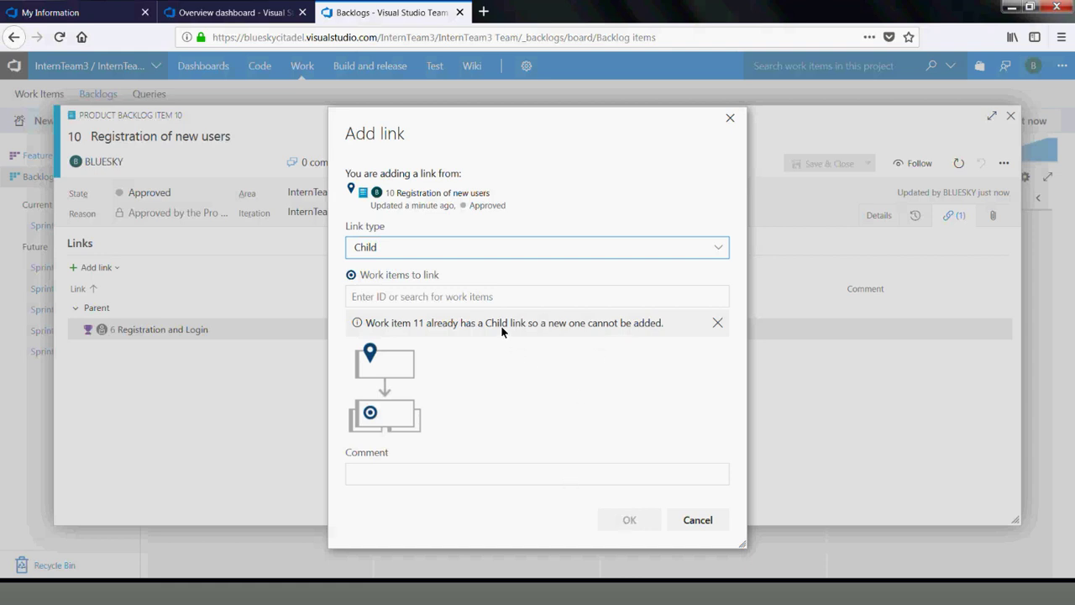
{"action": "left_click", "coordinate": [715, 249]}
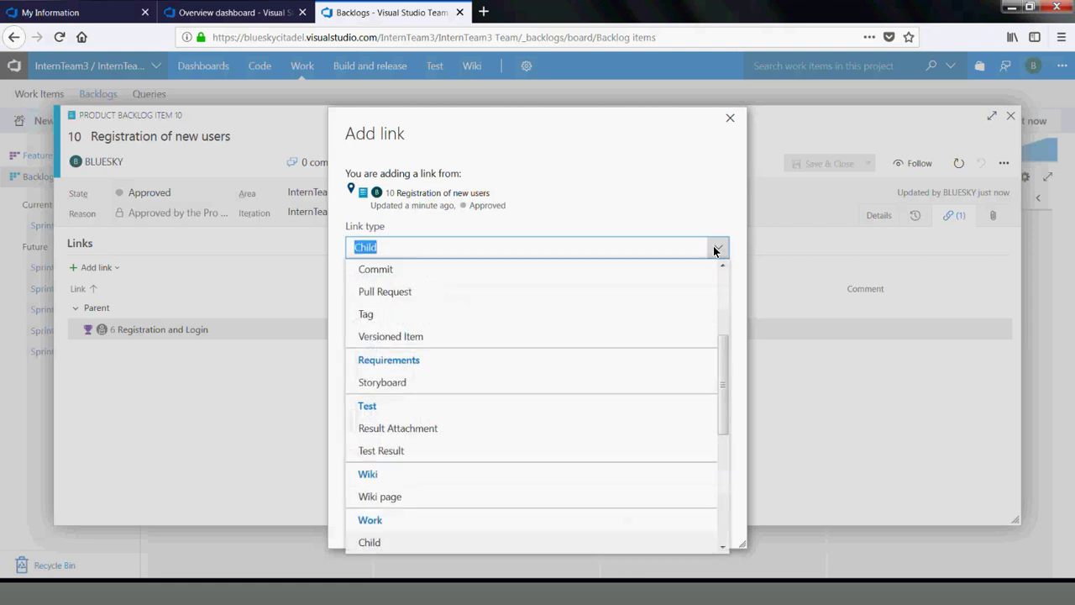
{"action": "left_click_drag", "start_coordinate": [720, 368], "coordinate": [739, 465]}
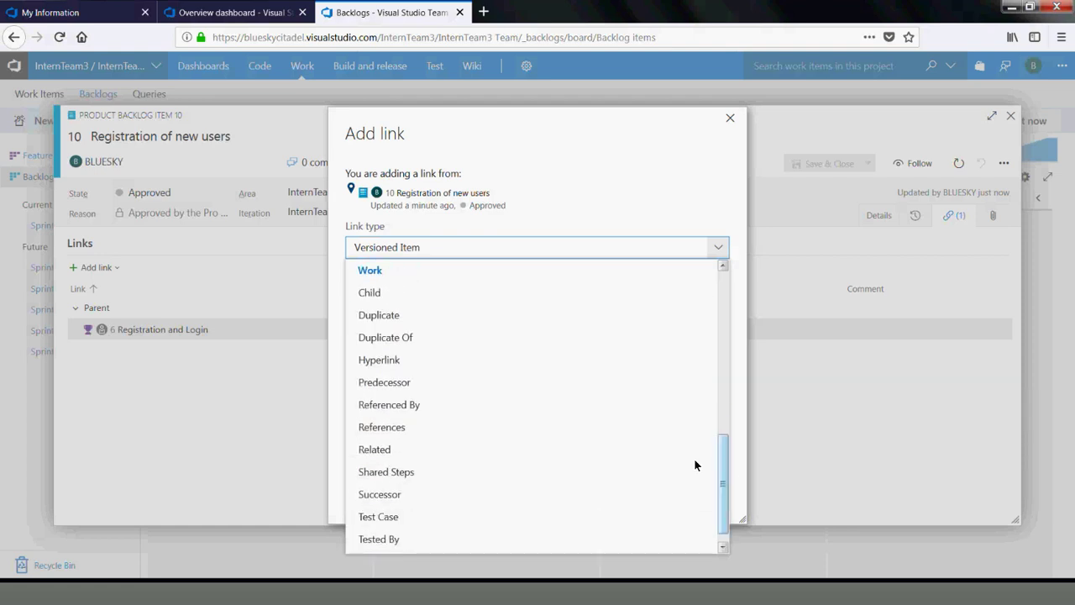
{"action": "left_click", "coordinate": [374, 448]}
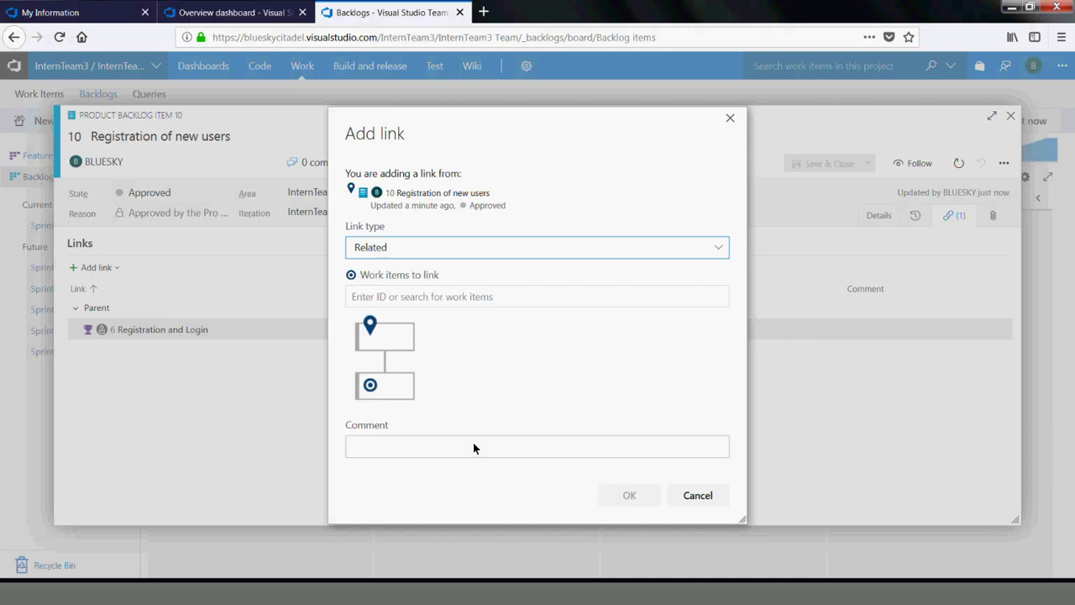
{"action": "left_click", "coordinate": [434, 301]}
{"action": "type", "text": "posting"}
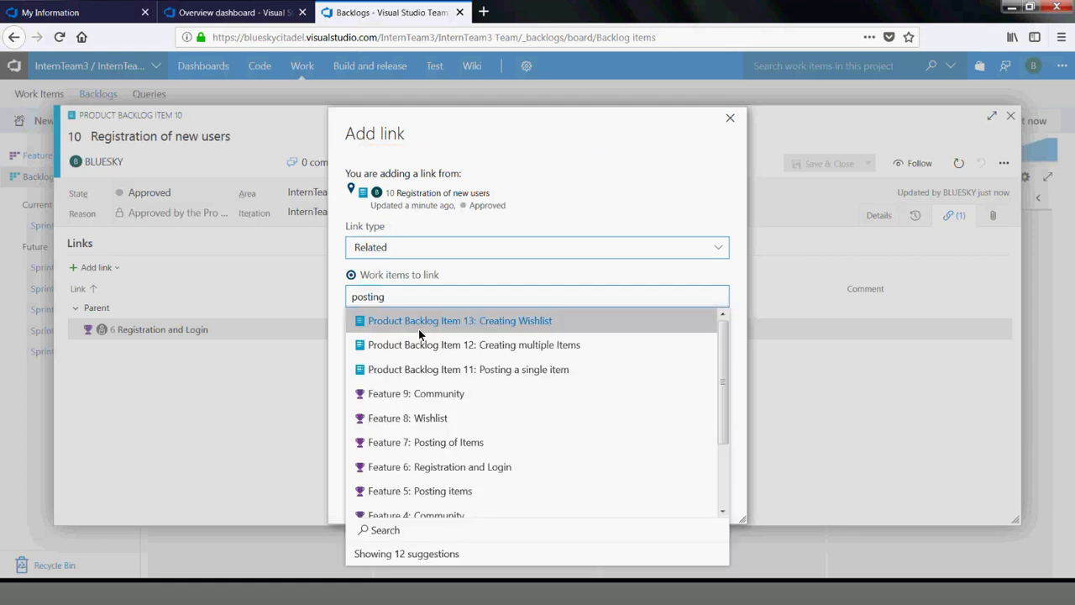
{"action": "left_click", "coordinate": [437, 369]}
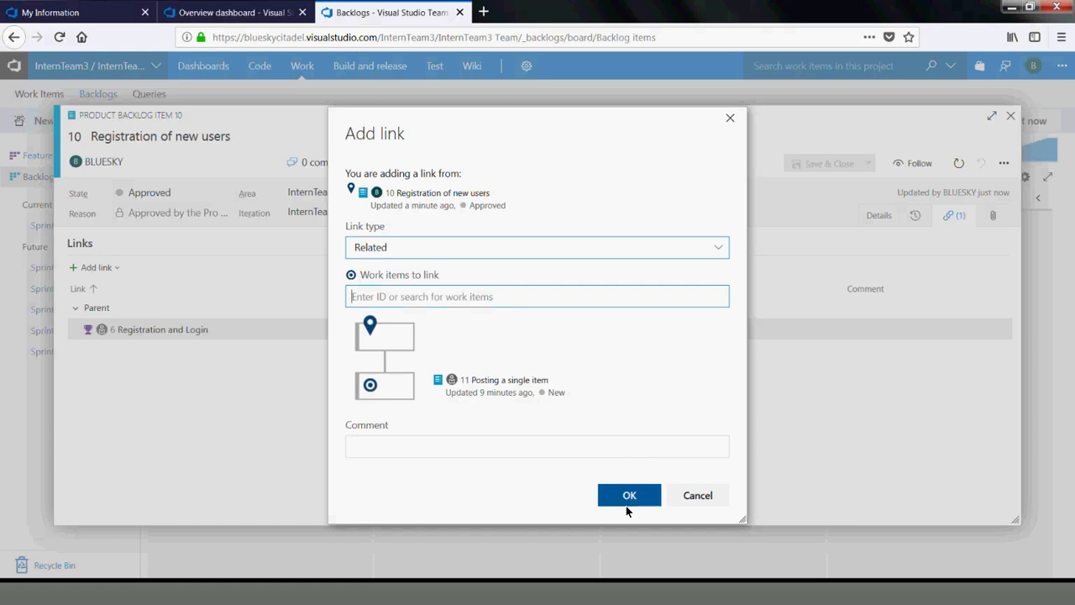
{"action": "left_click", "coordinate": [629, 496]}
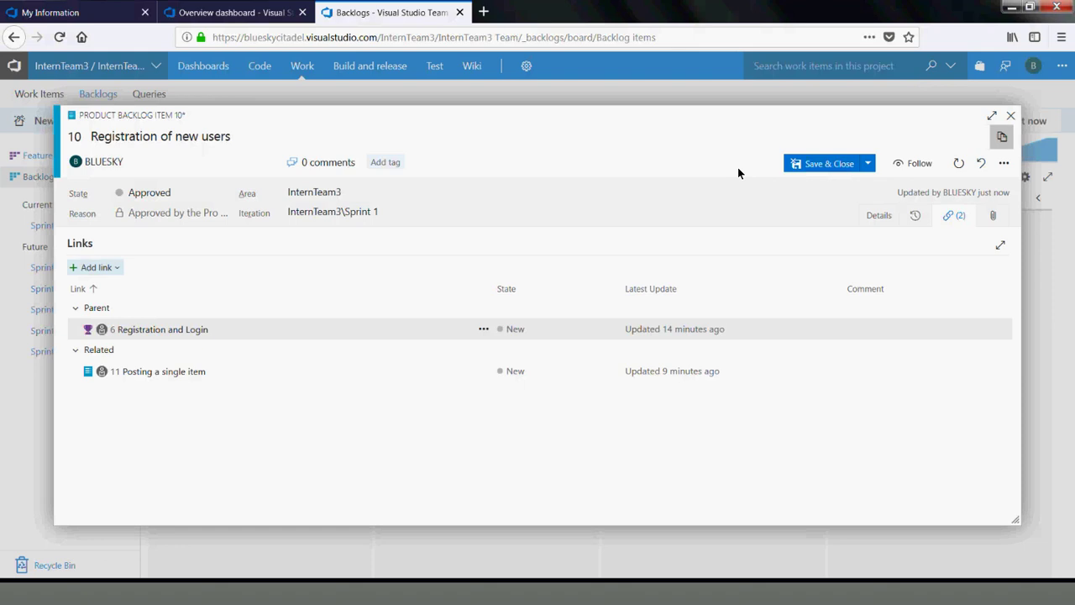
Save and close item 10, then return through Sprint 1 to the Backlog items board
{"action": "left_click", "coordinate": [819, 163]}
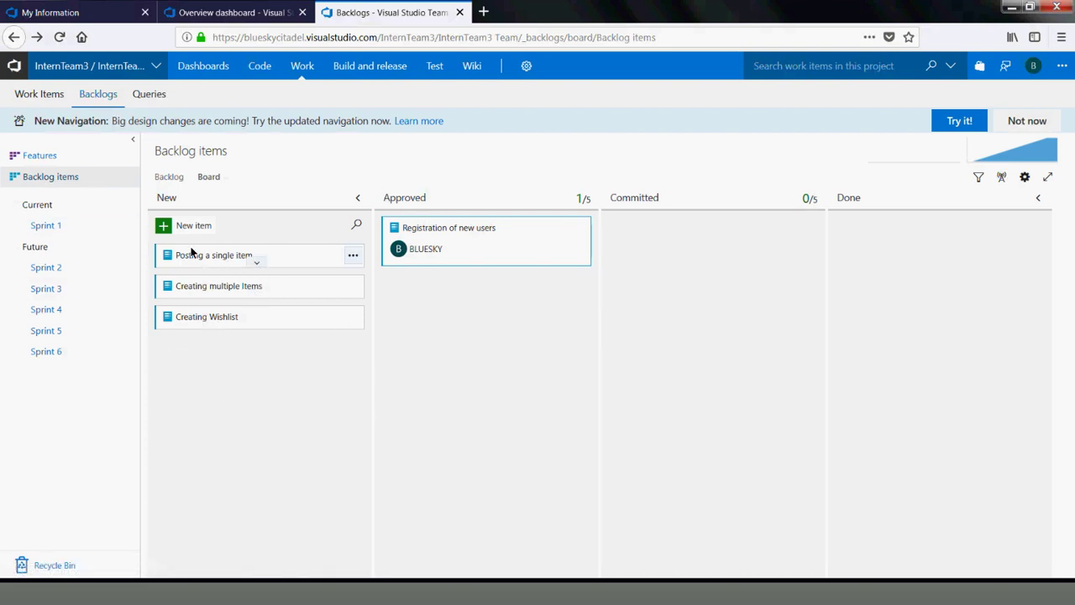
{"action": "left_click", "coordinate": [42, 226]}
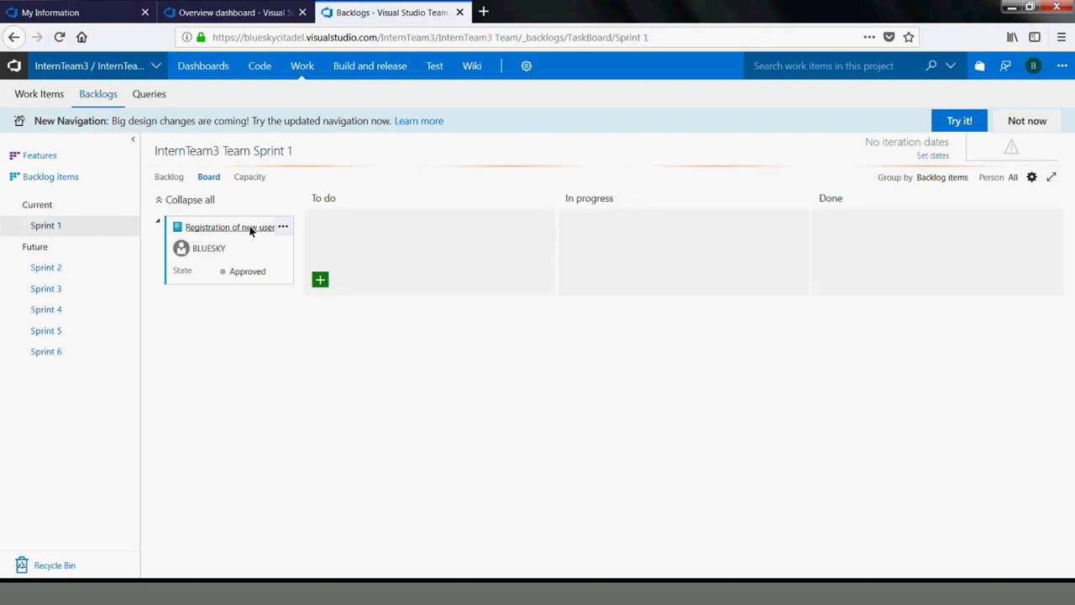
{"action": "left_click", "coordinate": [31, 178]}
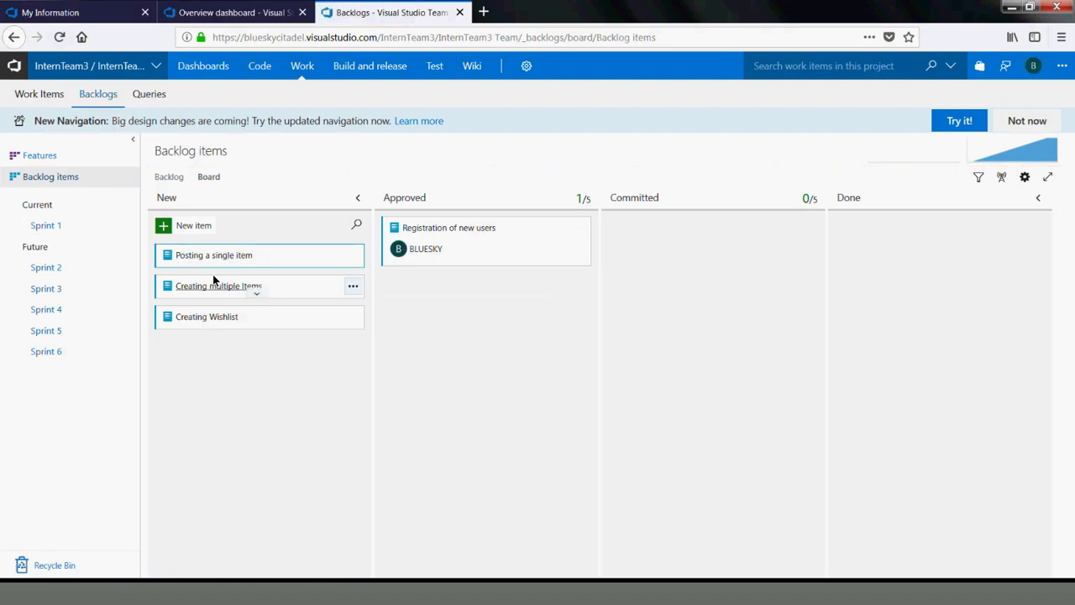
Move Creating multiple Items into Sprint 1 and open item 12 from the Sprint 1 board
{"action": "left_click_drag", "start_coordinate": [218, 292], "coordinate": [72, 221]}
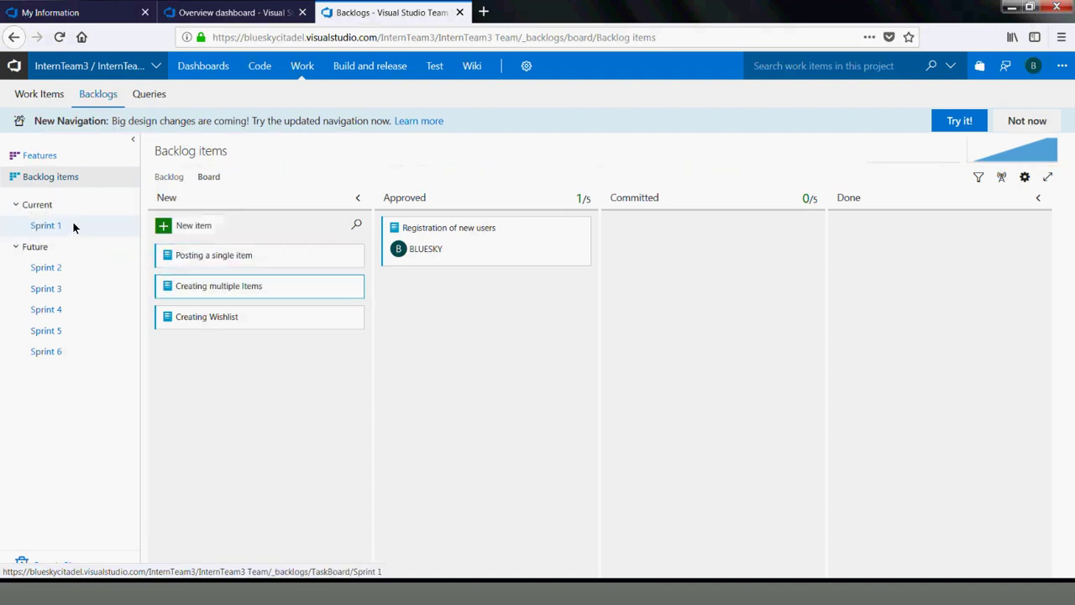
{"action": "left_click", "coordinate": [55, 223]}
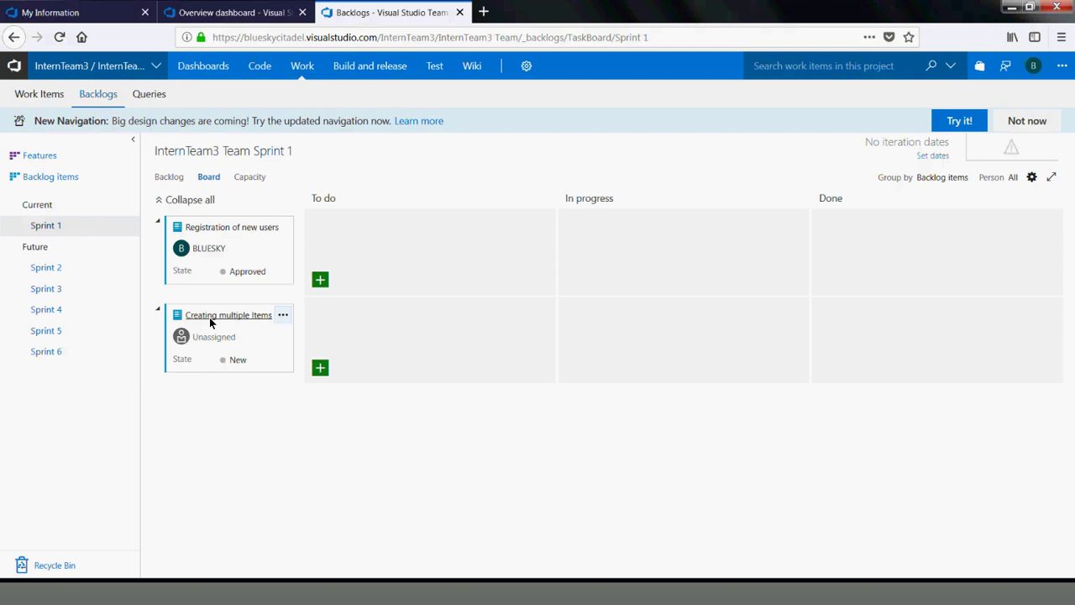
{"action": "left_click", "coordinate": [210, 318]}
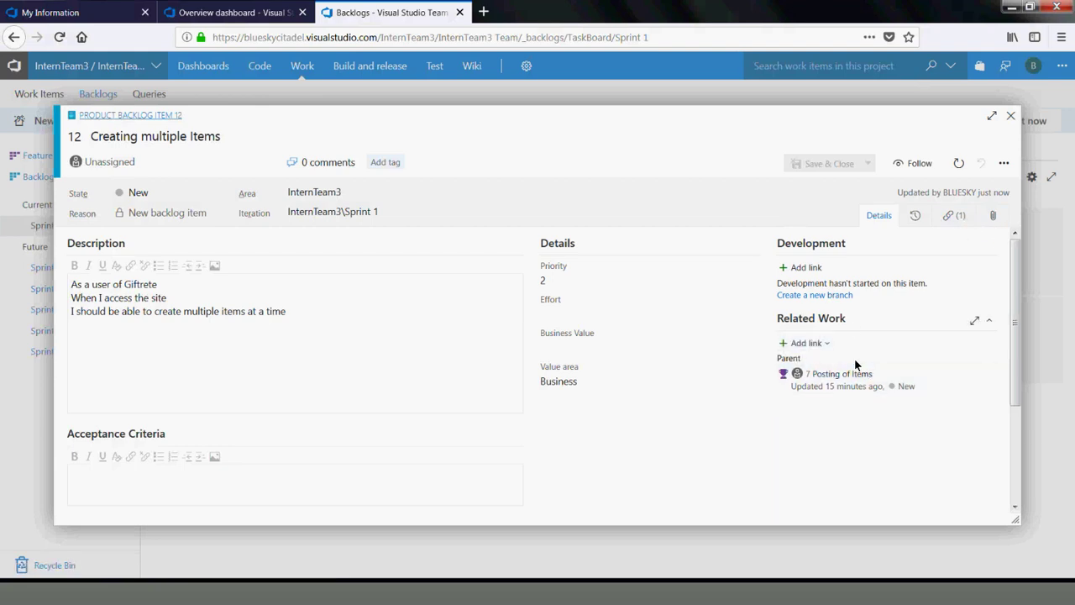
Add a new child Test Case to item 12 titled 'creating a valid multiple items'
{"action": "left_click", "coordinate": [827, 343]}
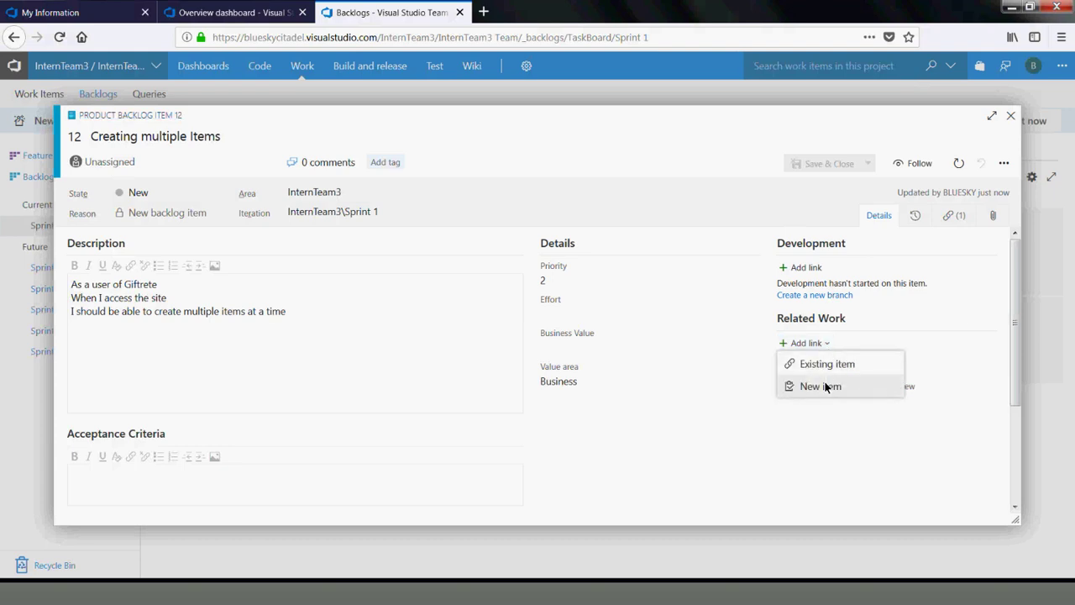
{"action": "left_click", "coordinate": [826, 386]}
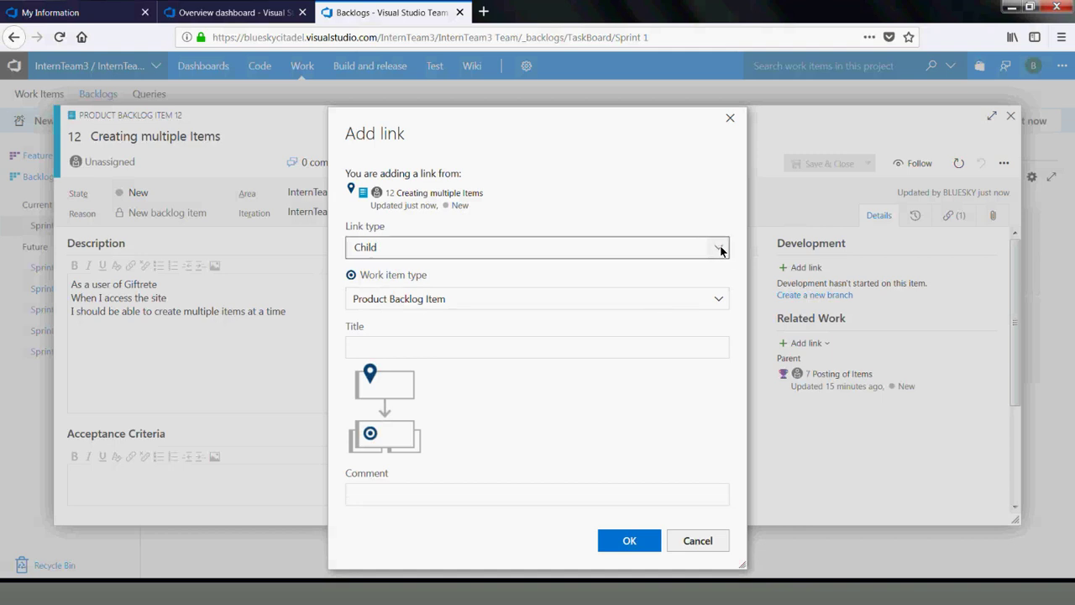
{"action": "left_click", "coordinate": [720, 304]}
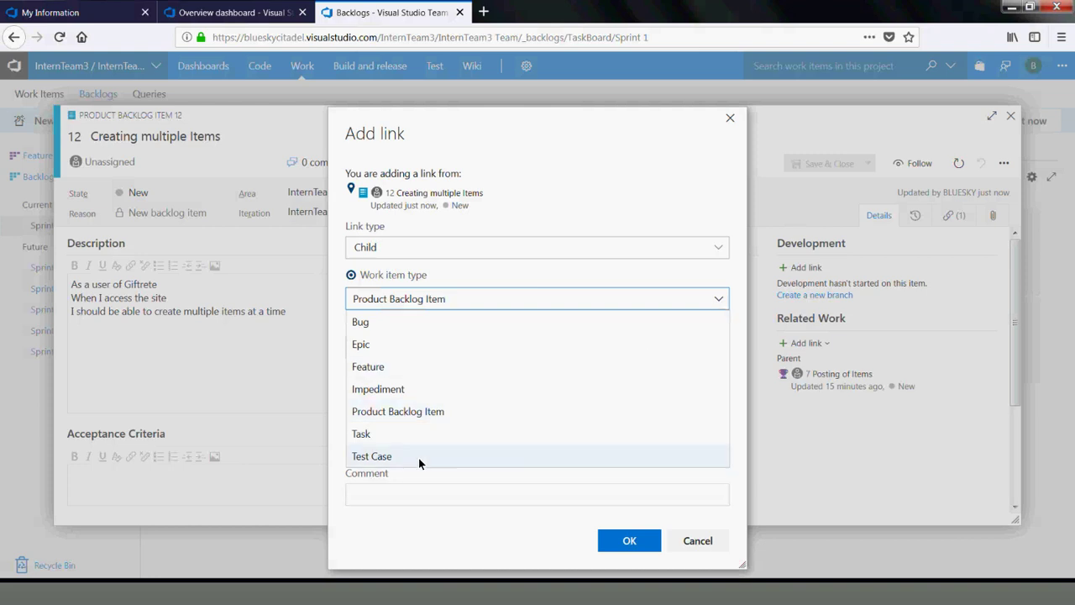
{"action": "left_click", "coordinate": [401, 456]}
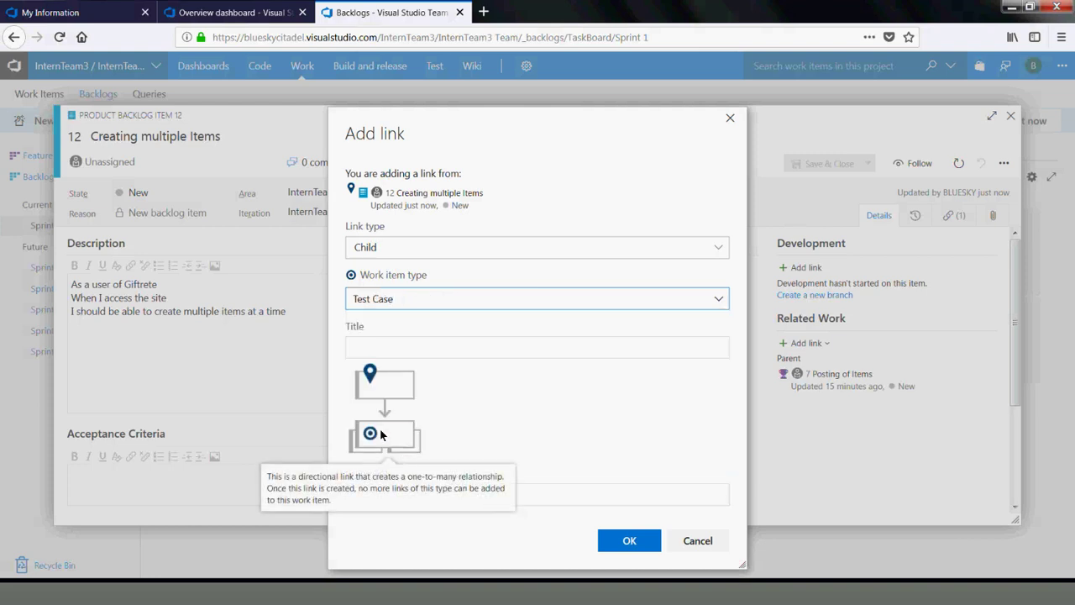
{"action": "left_click", "coordinate": [387, 347]}
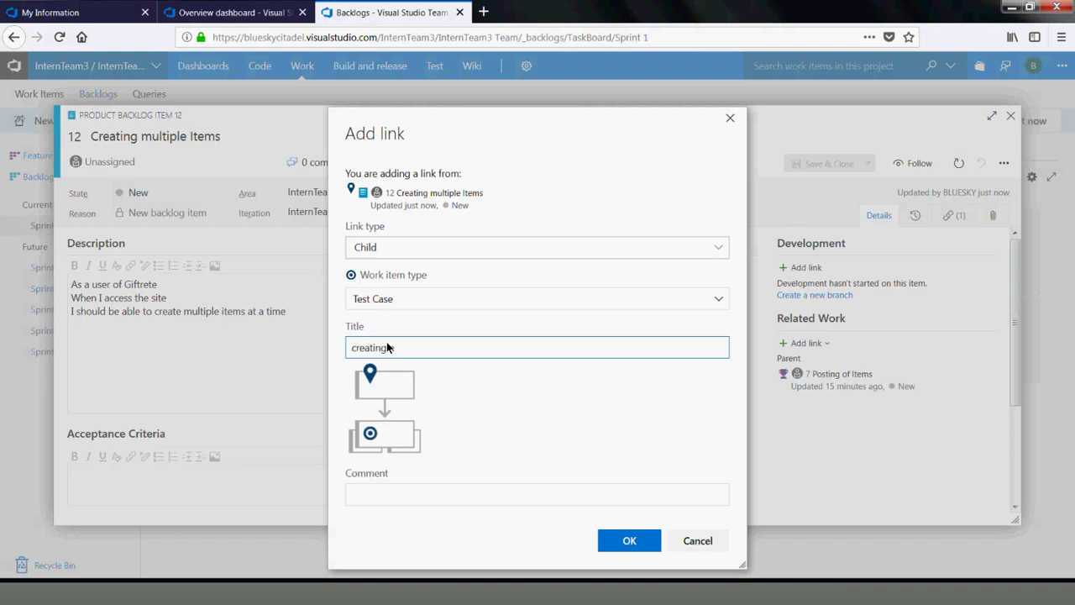
{"action": "type", "text": "valid multiple items"}
{"action": "left_click", "coordinate": [388, 347]}
{"action": "type", "text": "a"}
{"action": "left_click", "coordinate": [629, 540]}
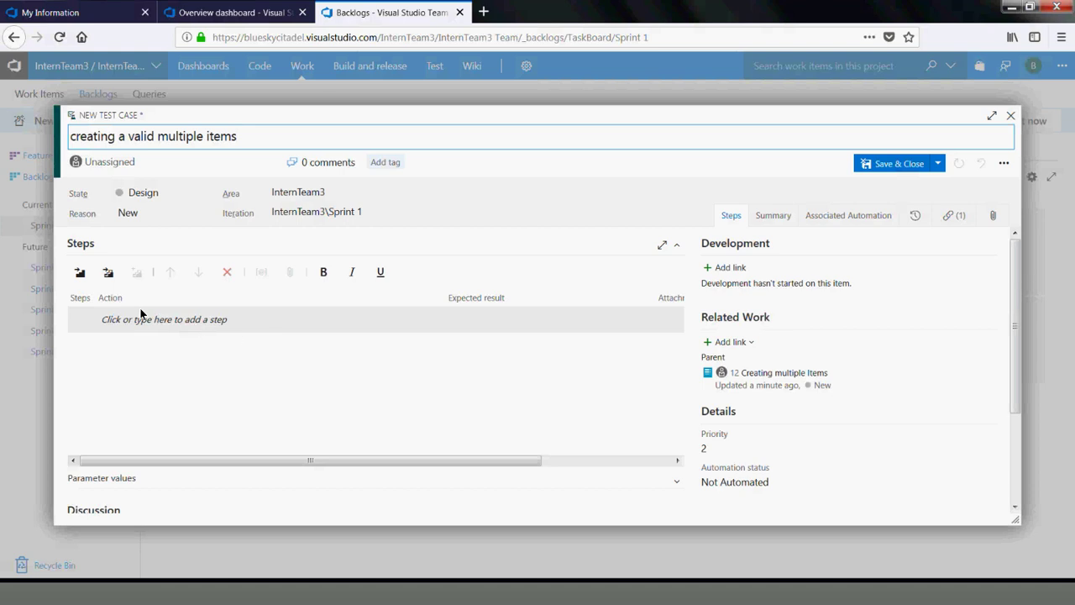
{"action": "left_click", "coordinate": [271, 161]}
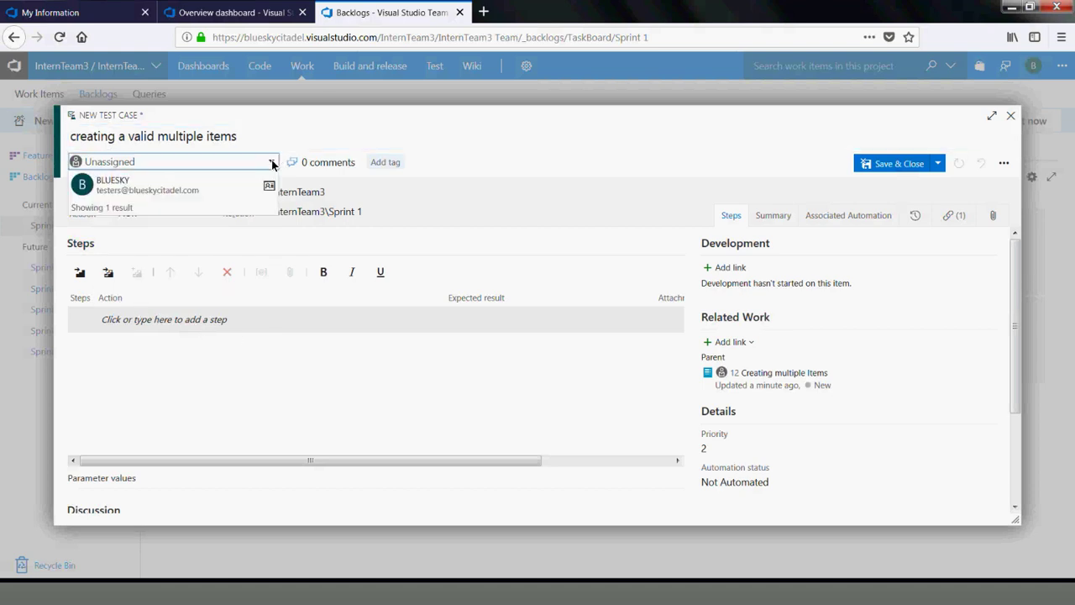
{"action": "left_click", "coordinate": [175, 190]}
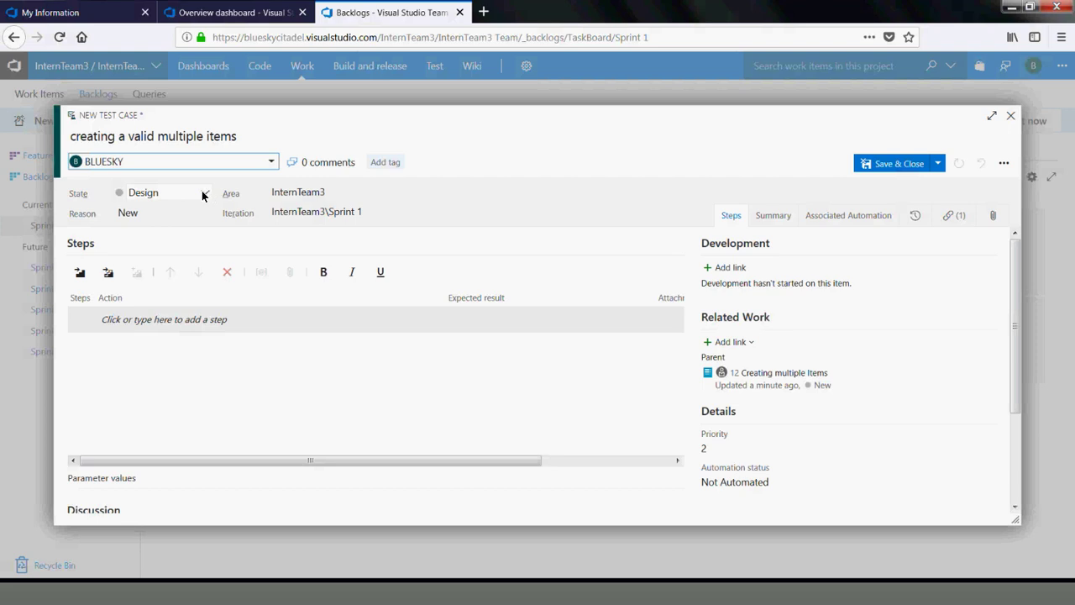
{"action": "left_click", "coordinate": [202, 196]}
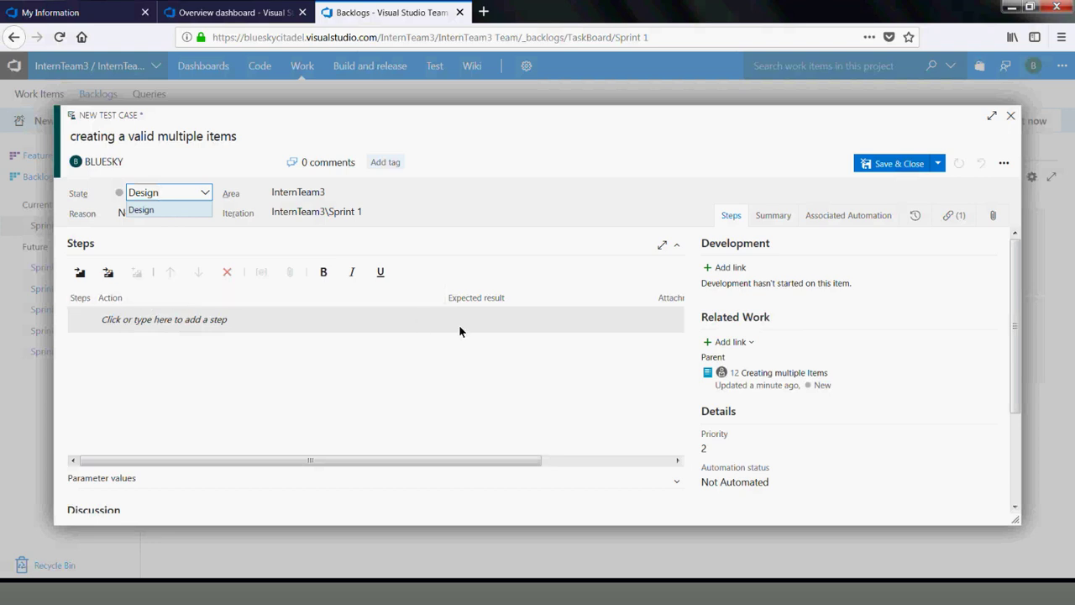
{"action": "left_click", "coordinate": [568, 459]}
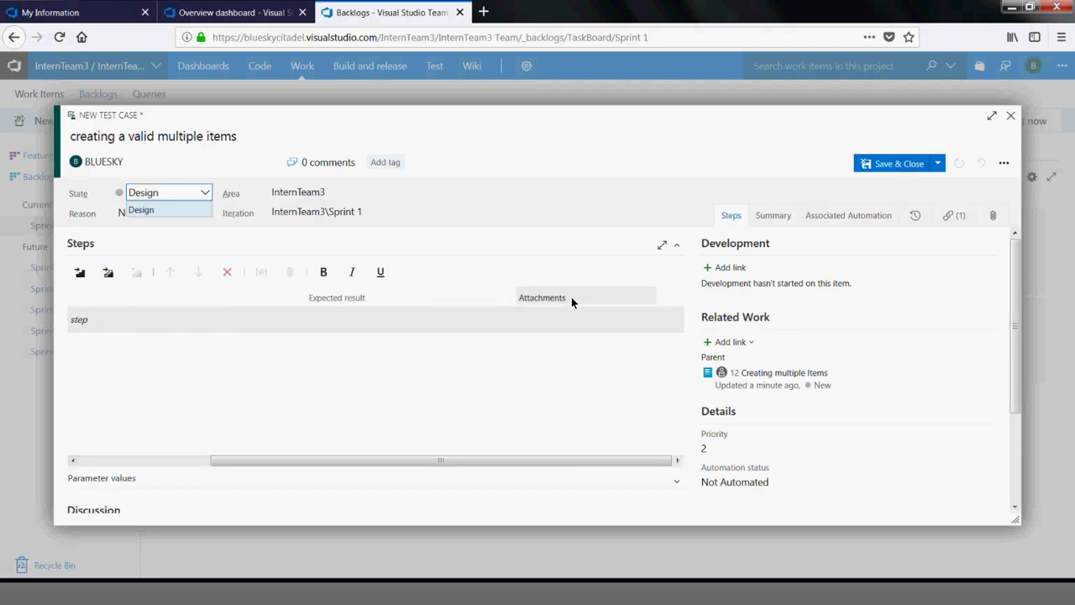
{"action": "left_click", "coordinate": [139, 463]}
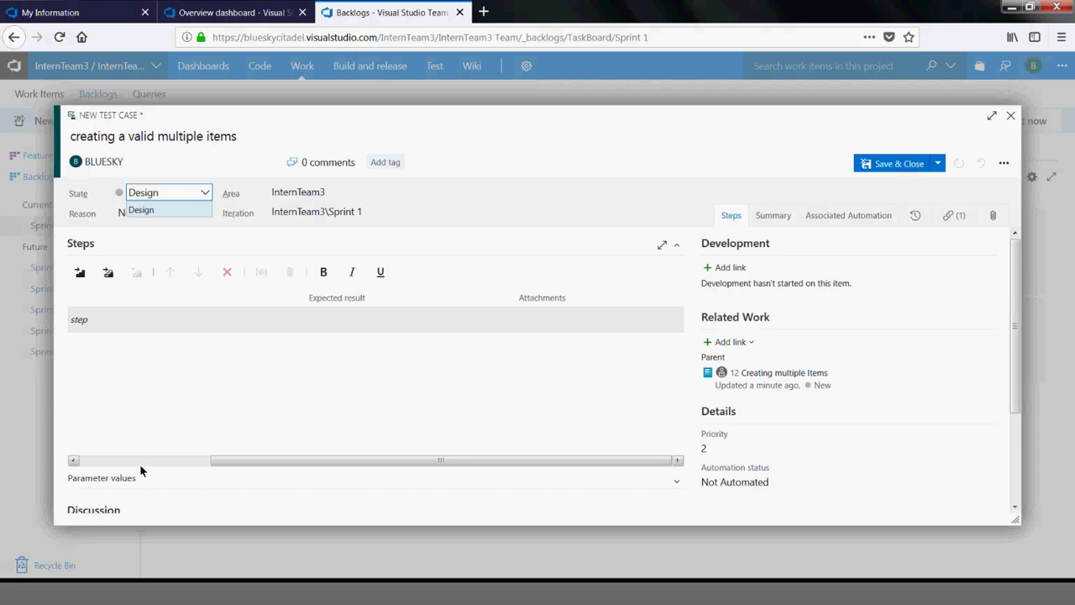
Enter steps 1–3: Click on Login (expected 'displayed'), Login with walid username and password, Click post
{"action": "left_click", "coordinate": [112, 321]}
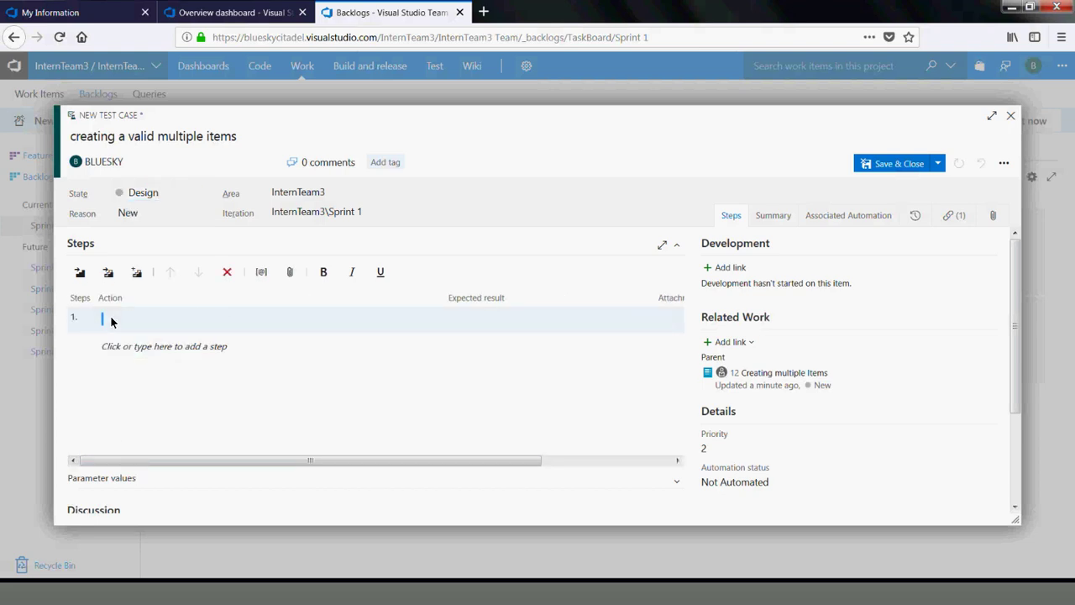
{"action": "type", "text": "Click on "}
{"action": "type", "text": "Login"}
{"action": "type", "text": "displayed"}
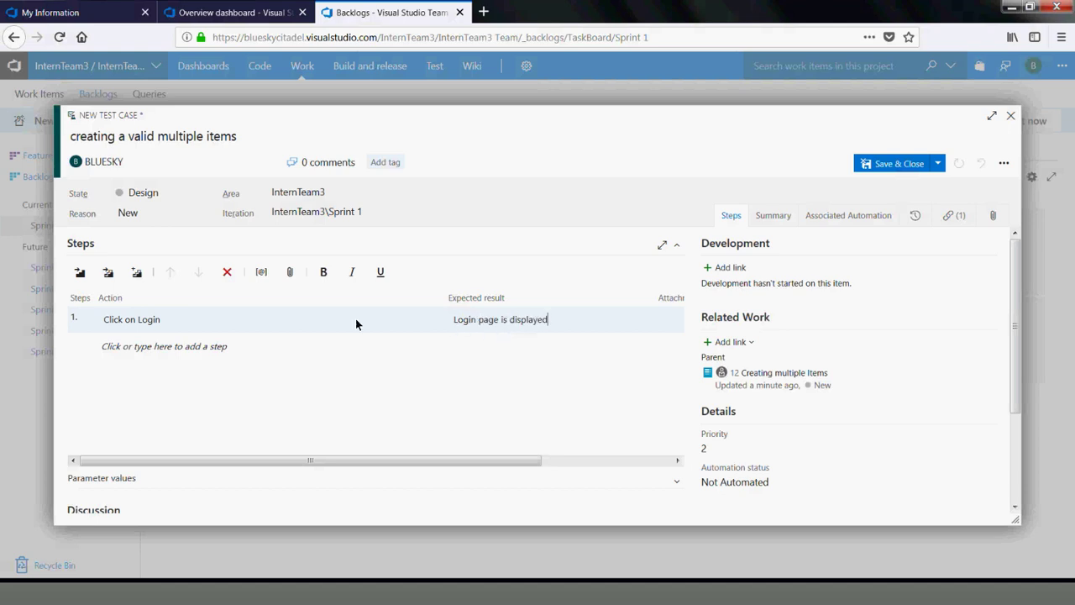
{"action": "left_click", "coordinate": [153, 341]}
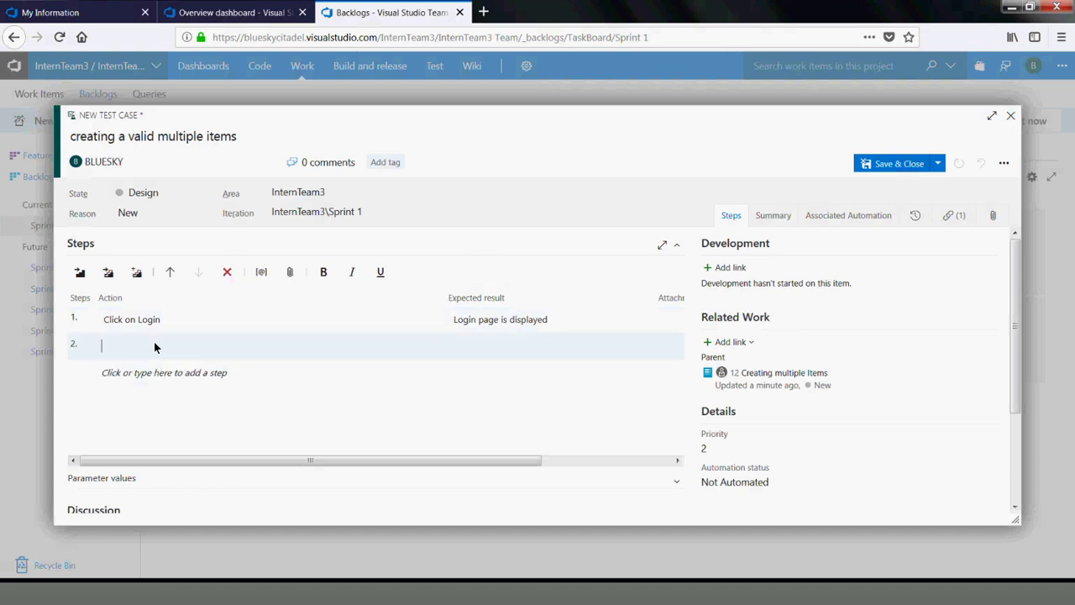
{"action": "type", "text": "Login wit"}
{"action": "type", "text": "h w"}
{"action": "type", "text": "a"}
{"action": "type", "text": "lid username and passw"}
{"action": "type", "text": "ord"}
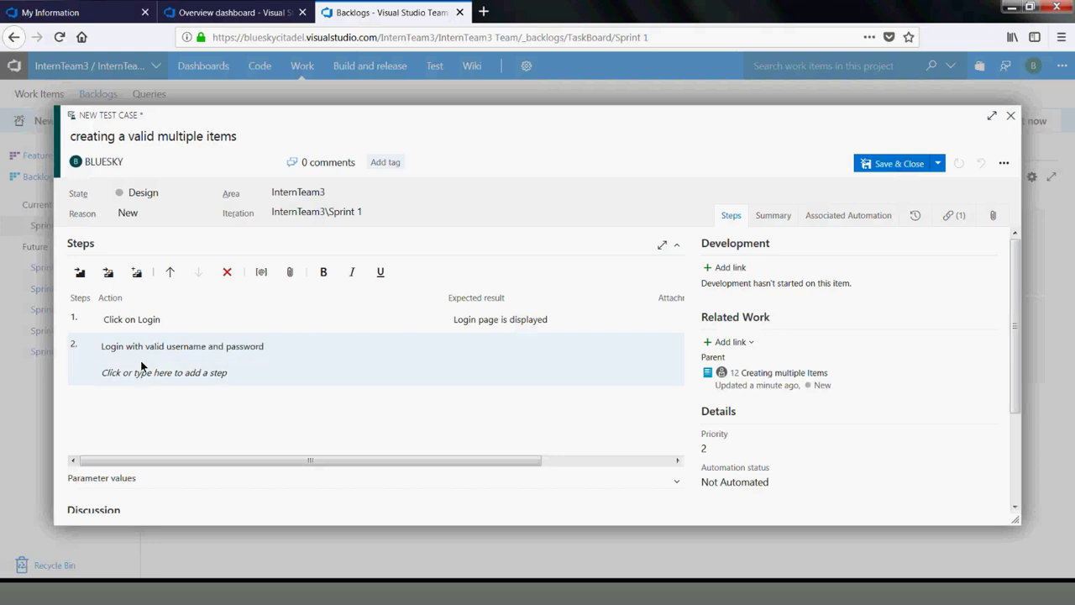
{"action": "left_click", "coordinate": [141, 374]}
{"action": "type", "text": "Clikc on"}
{"action": "key", "text": "BackSpace"}
{"action": "key", "text": "BackSpace"}
{"action": "key", "text": "BackSpace"}
{"action": "key", "text": "BackSpace"}
{"action": "key", "text": "BackSpace"}
{"action": "type", "text": "ck post multiple"}
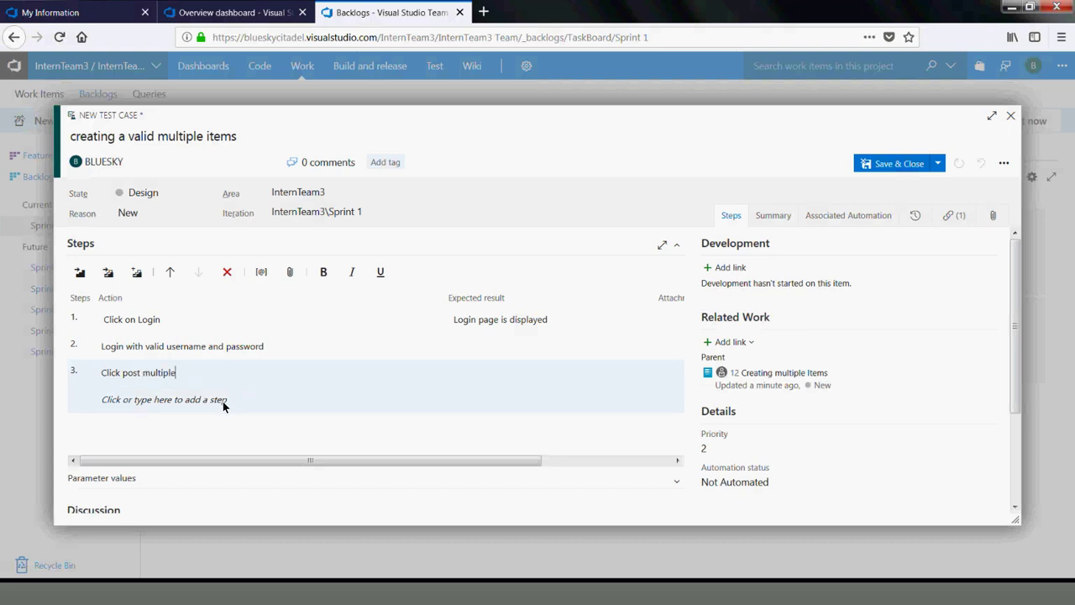
Add steps 4–5, Fill the details and Click Submit, expecting 'The form is submitted successfully'
{"action": "left_click", "coordinate": [202, 400]}
{"action": "type", "text": "Fill the details"}
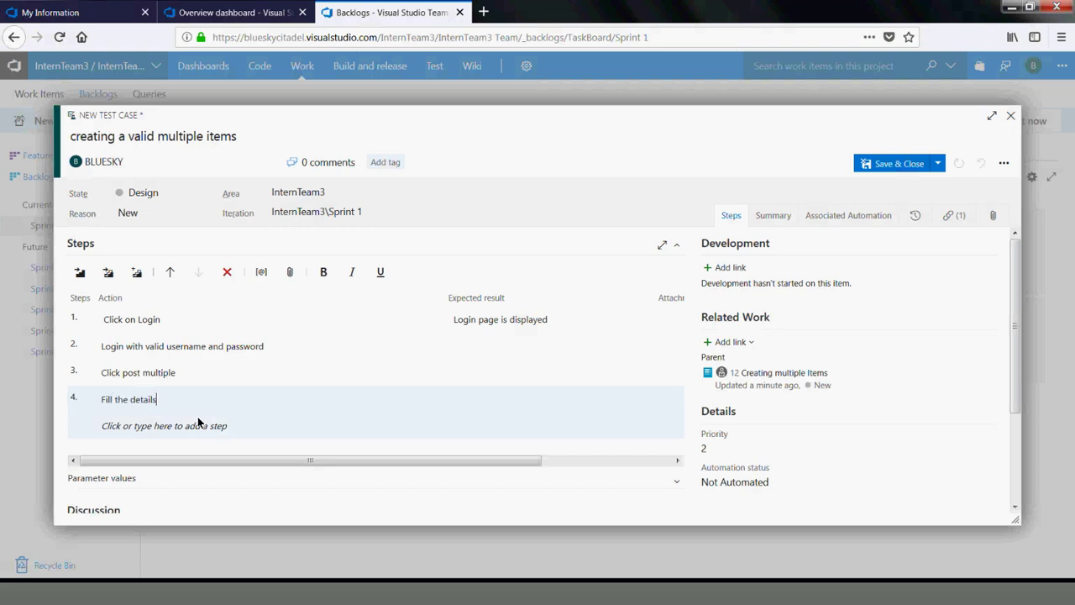
{"action": "left_click", "coordinate": [198, 423]}
{"action": "type", "text": "Click Submit"}
{"action": "key", "text": "Tab"}
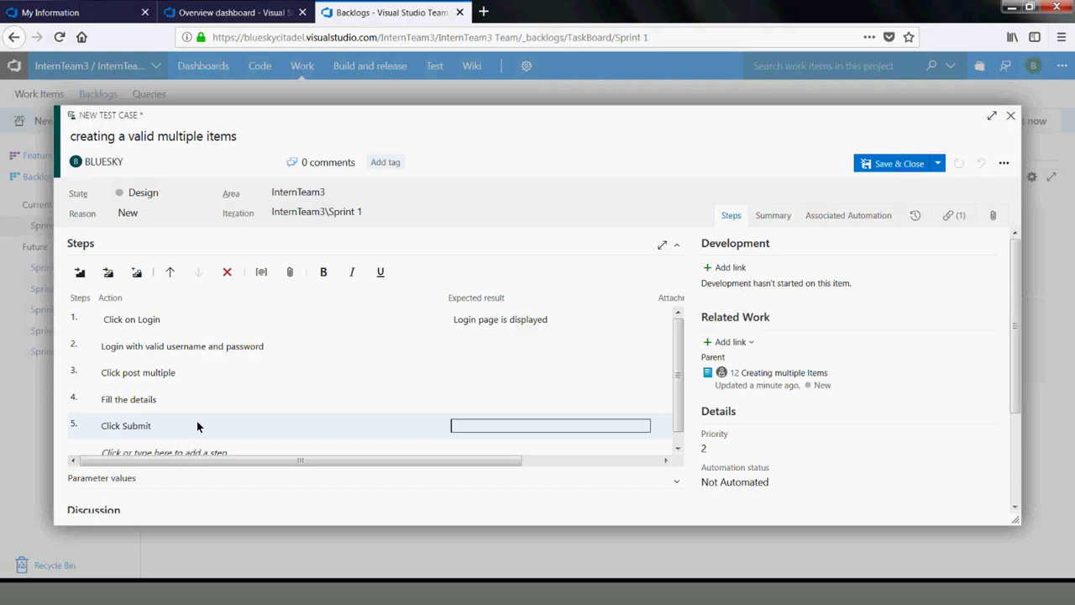
{"action": "type", "text": "The"}
{"action": "type", "text": " form is su"}
{"action": "type", "text": "mbi"}
{"action": "key", "text": "BackSpace"}
{"action": "key", "text": "BackSpace"}
{"action": "type", "text": "bmitted successfully"}
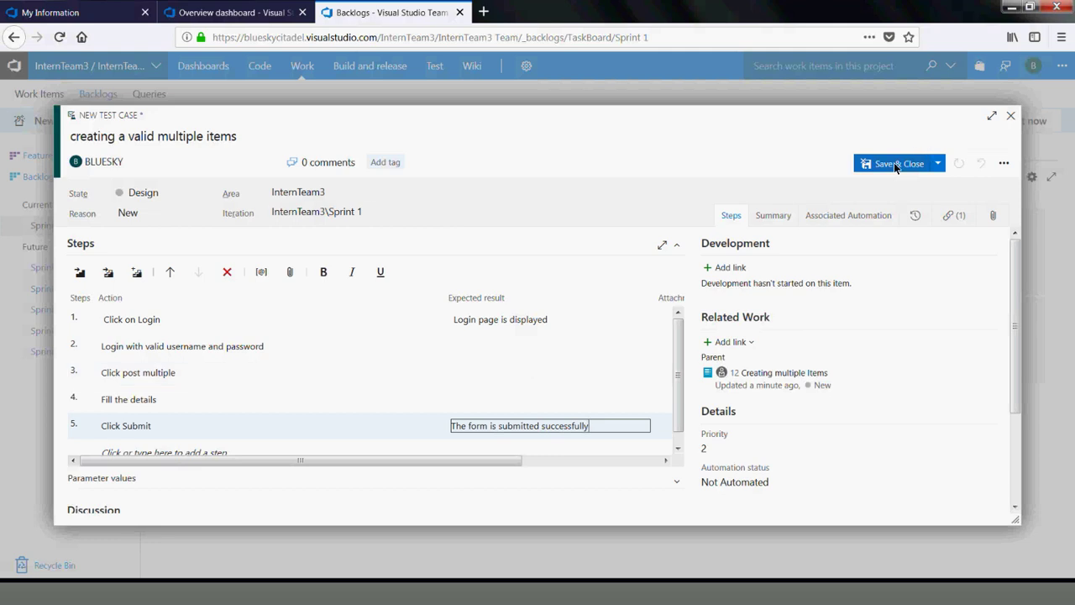
Save test case 14, set its state to Ready, then save and close it
{"action": "left_click", "coordinate": [942, 164]}
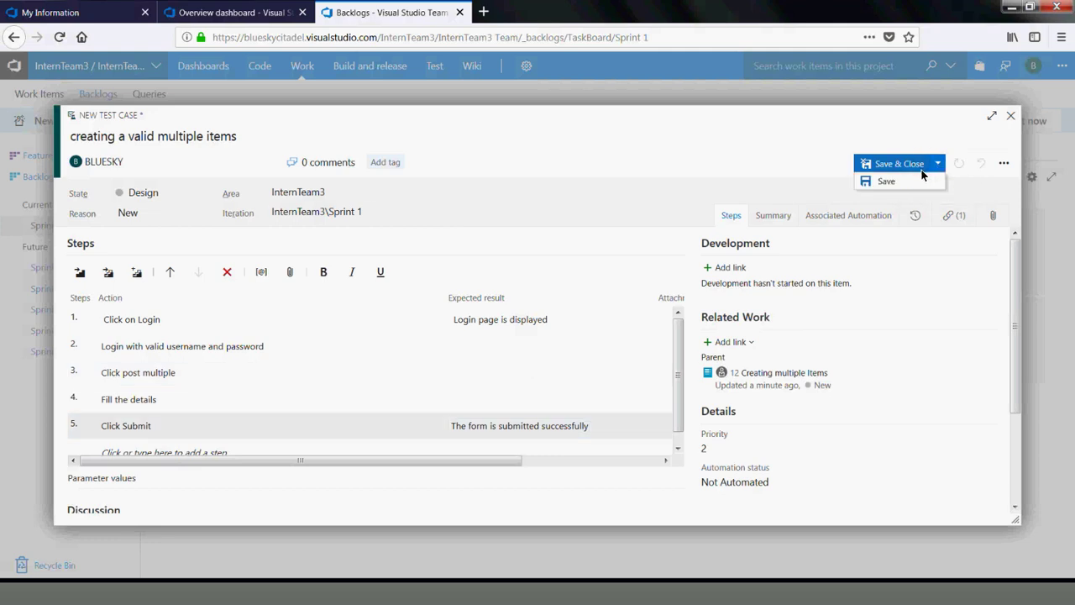
{"action": "left_click", "coordinate": [918, 178]}
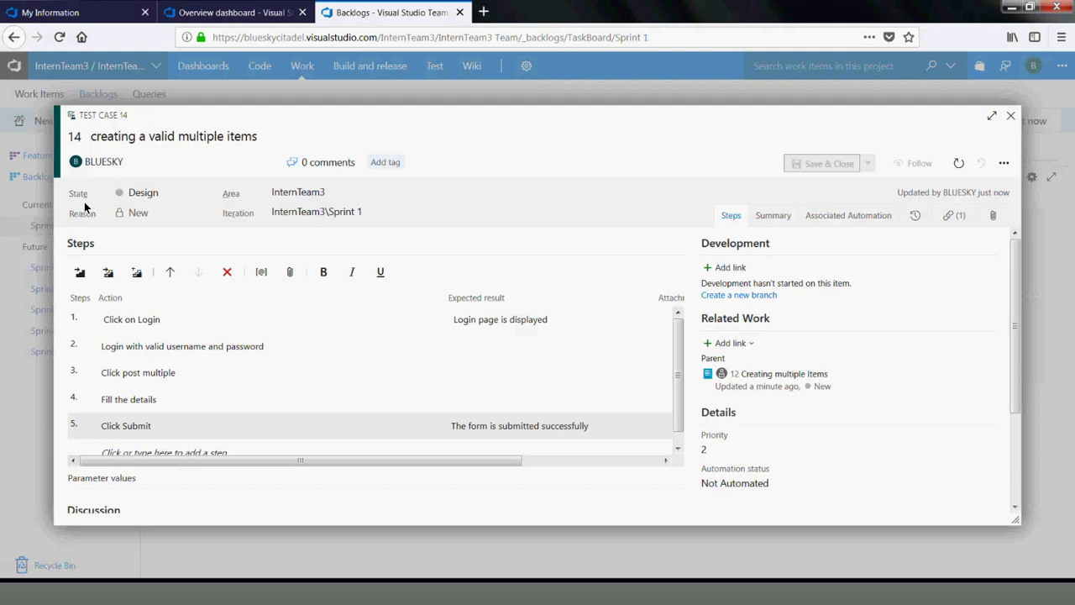
{"action": "left_click", "coordinate": [204, 194]}
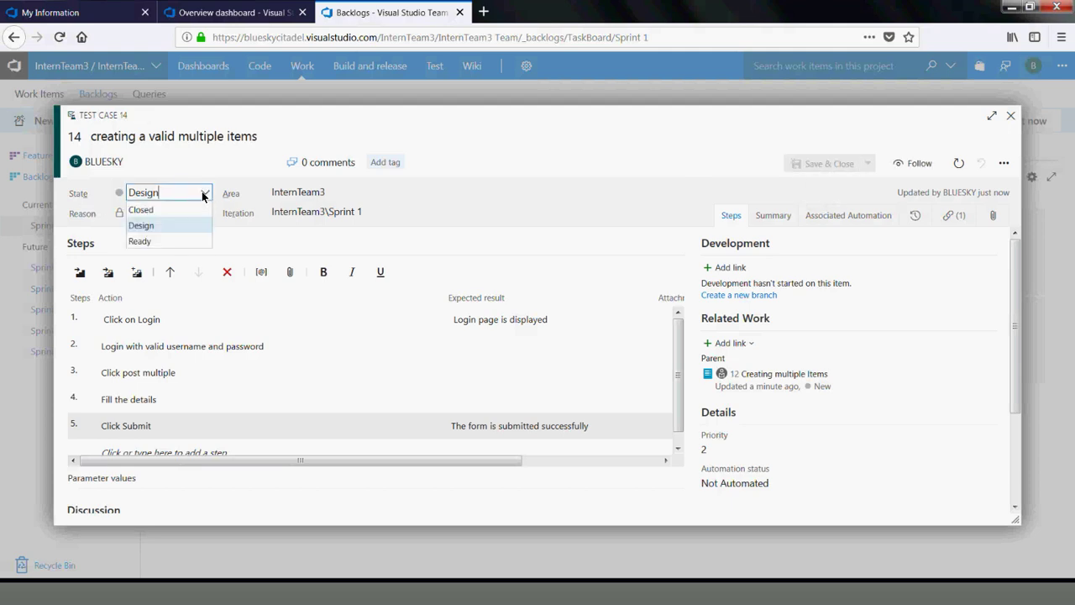
{"action": "left_click", "coordinate": [149, 244]}
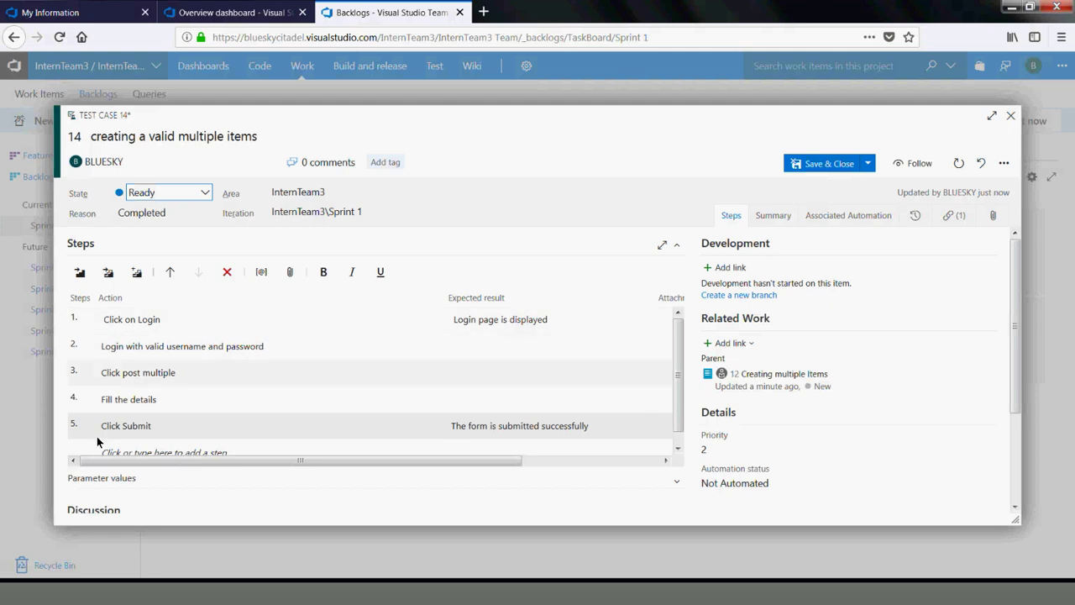
{"action": "left_click", "coordinate": [626, 462]}
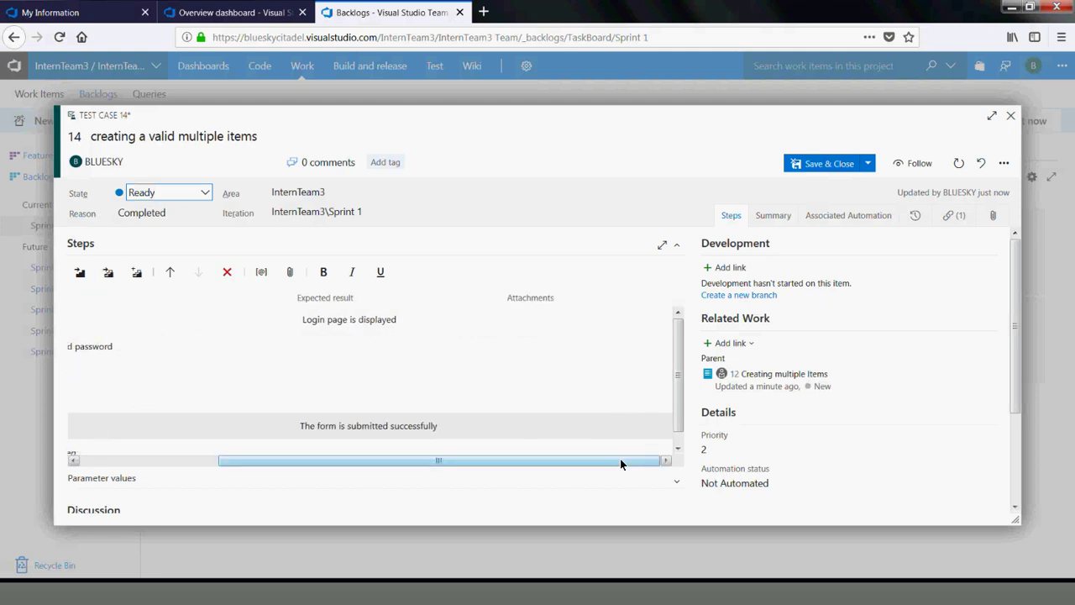
{"action": "left_click", "coordinate": [679, 447]}
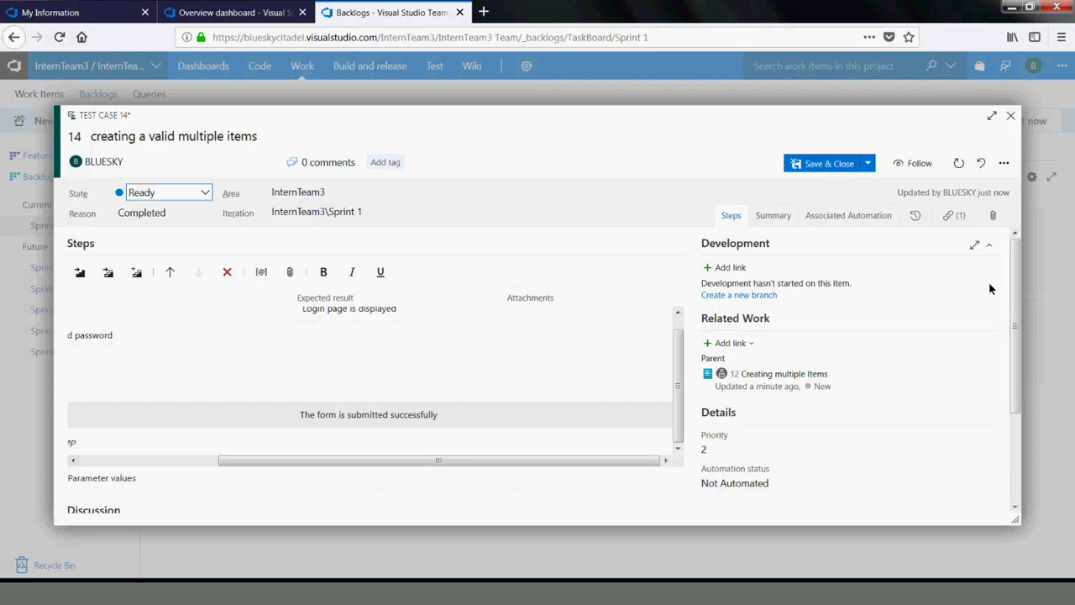
{"action": "left_click", "coordinate": [803, 164]}
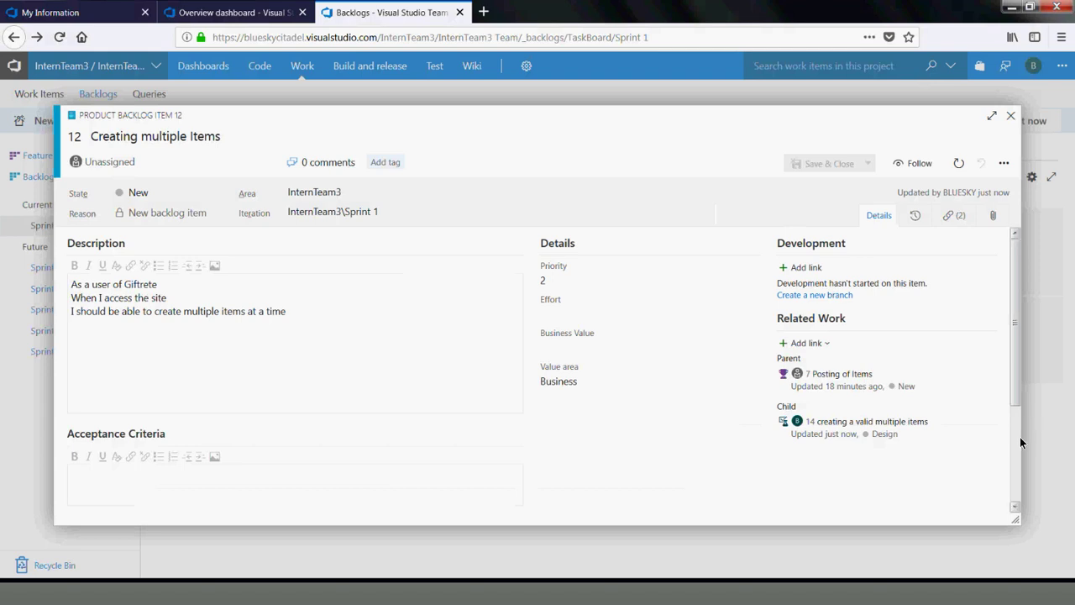
Reopen test case 14 from item 12's child link and review its steps
{"action": "scroll", "coordinate": [1015, 439], "scroll_direction": "down", "scroll_amount": 3}
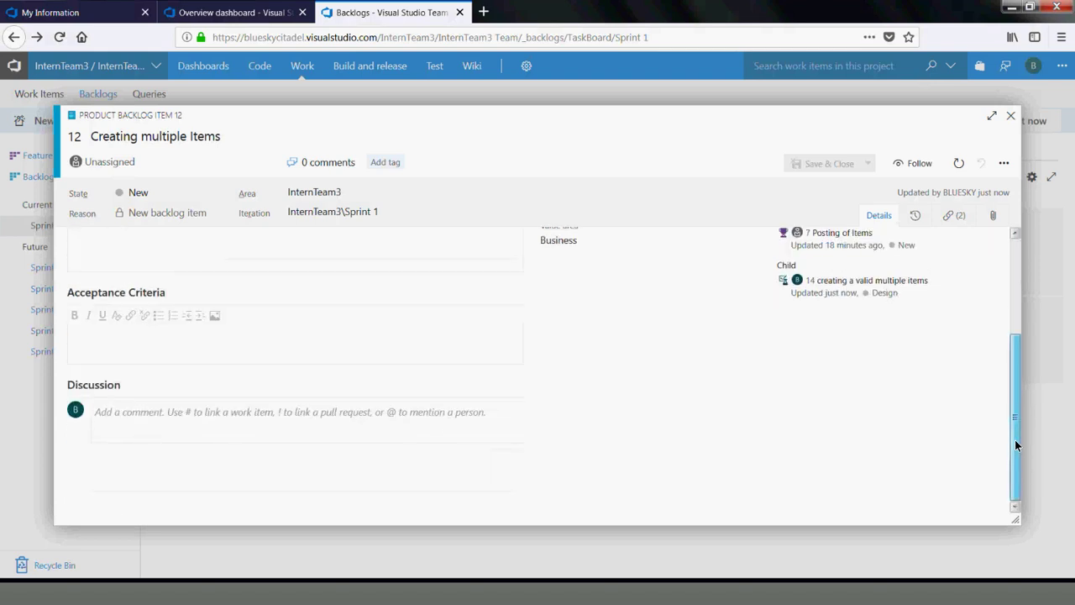
{"action": "left_click_drag", "start_coordinate": [1015, 440], "coordinate": [994, 291]}
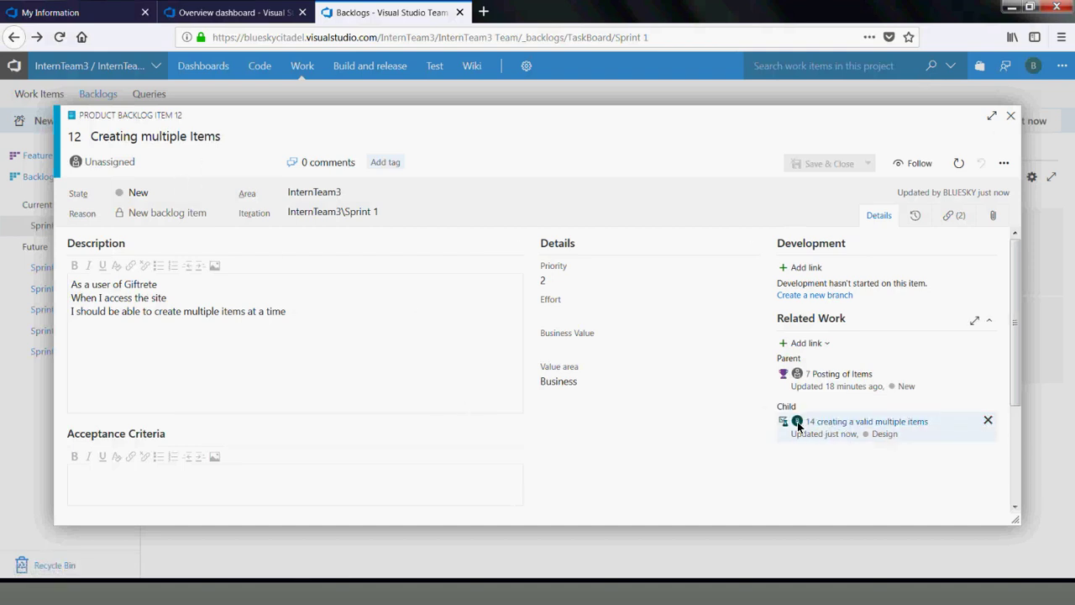
{"action": "left_click", "coordinate": [864, 420]}
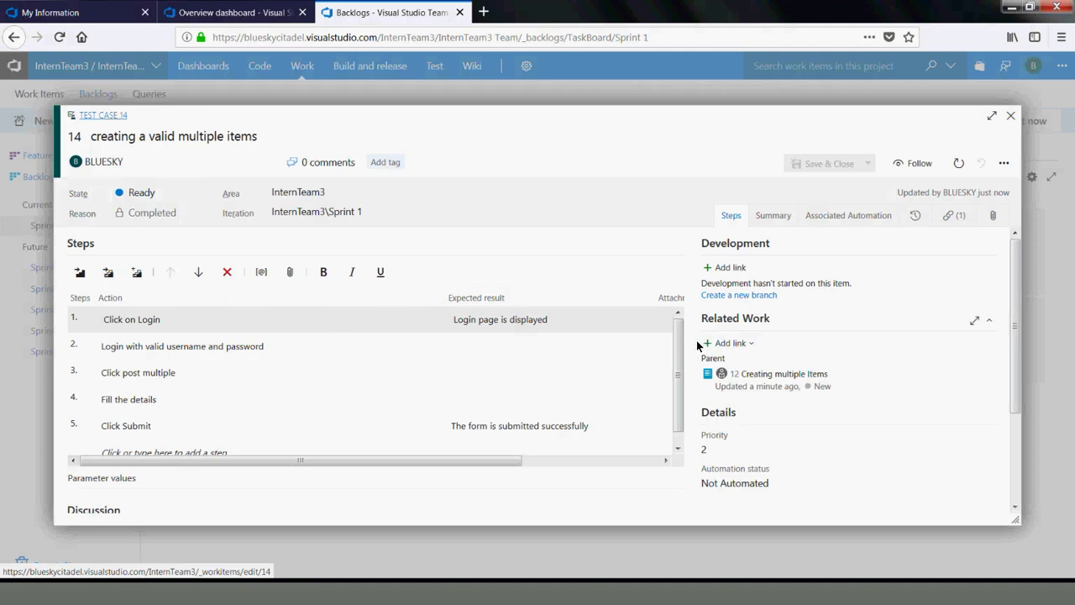
{"action": "scroll", "coordinate": [678, 344], "scroll_direction": "down", "scroll_amount": 1}
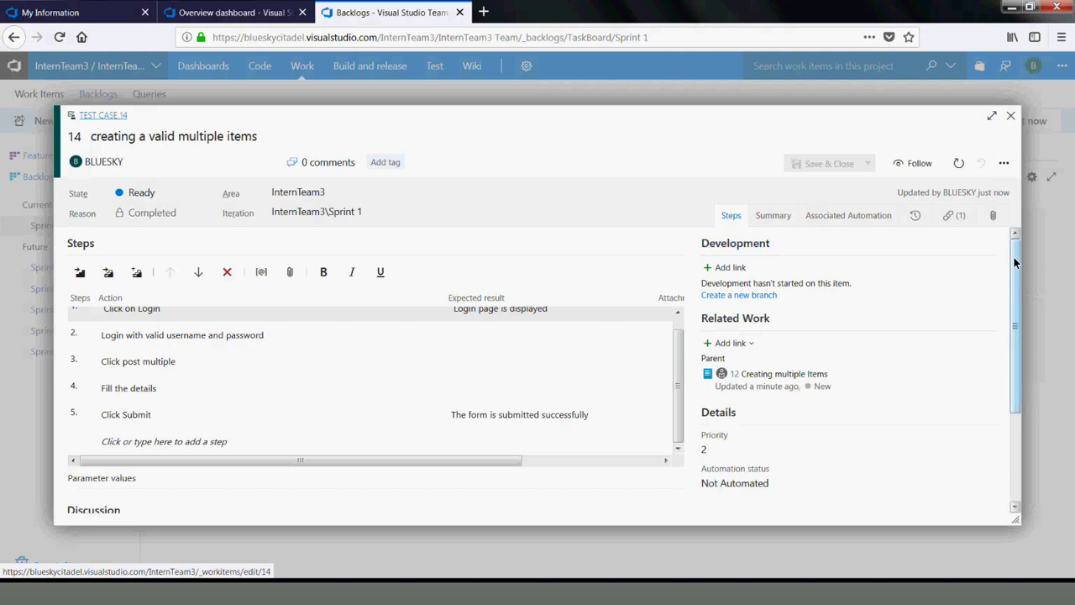
{"action": "left_click_drag", "start_coordinate": [1014, 257], "coordinate": [1031, 278]}
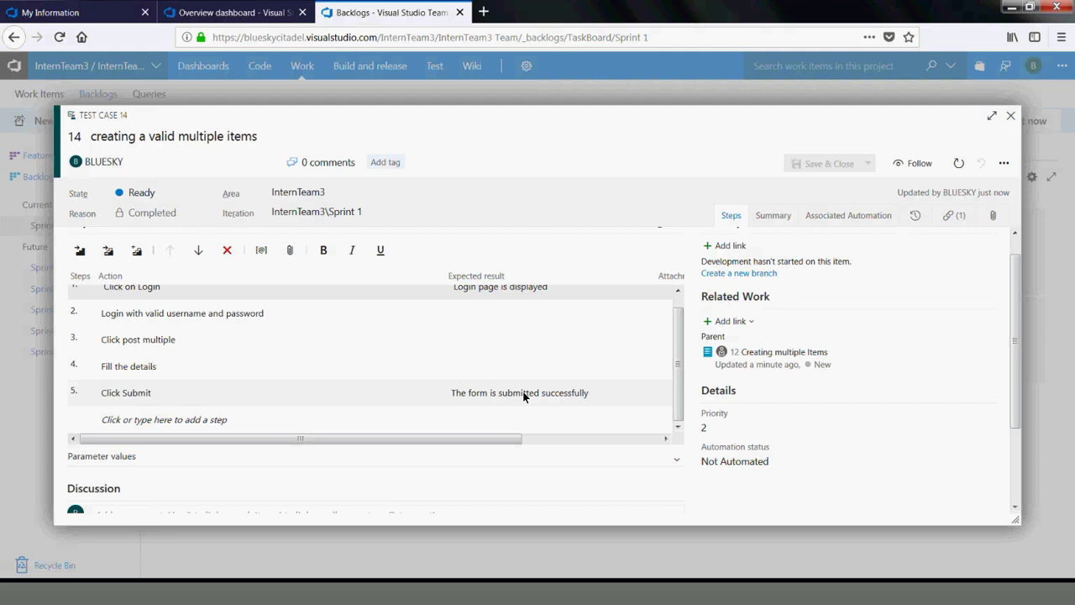
Add a new child Bug to test case 14 titled 'The form is not submitted successfully'
{"action": "left_click", "coordinate": [724, 322]}
{"action": "left_click", "coordinate": [739, 363]}
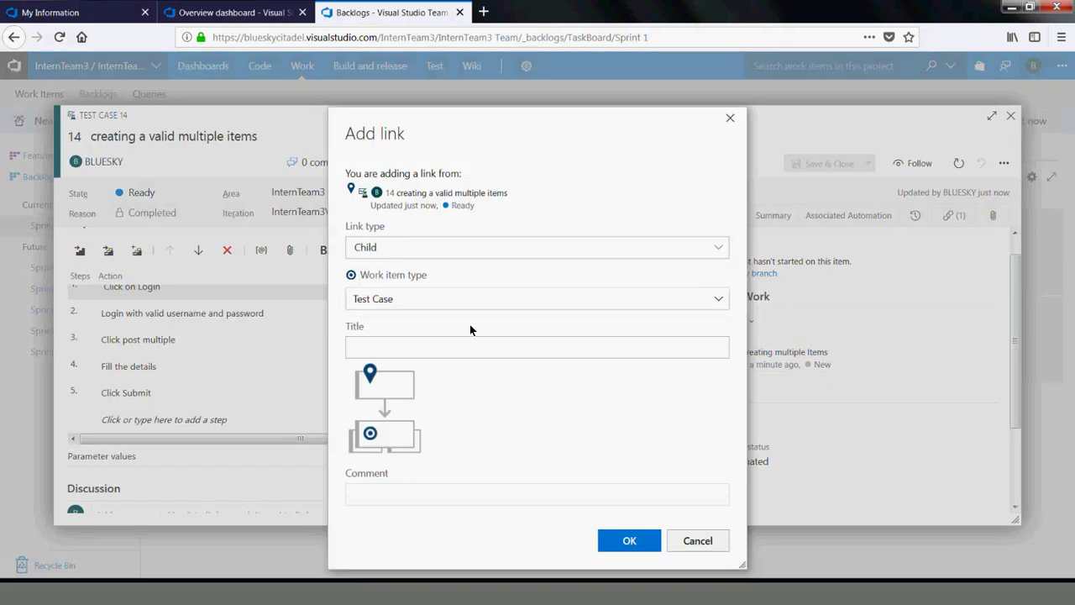
{"action": "left_click", "coordinate": [706, 301]}
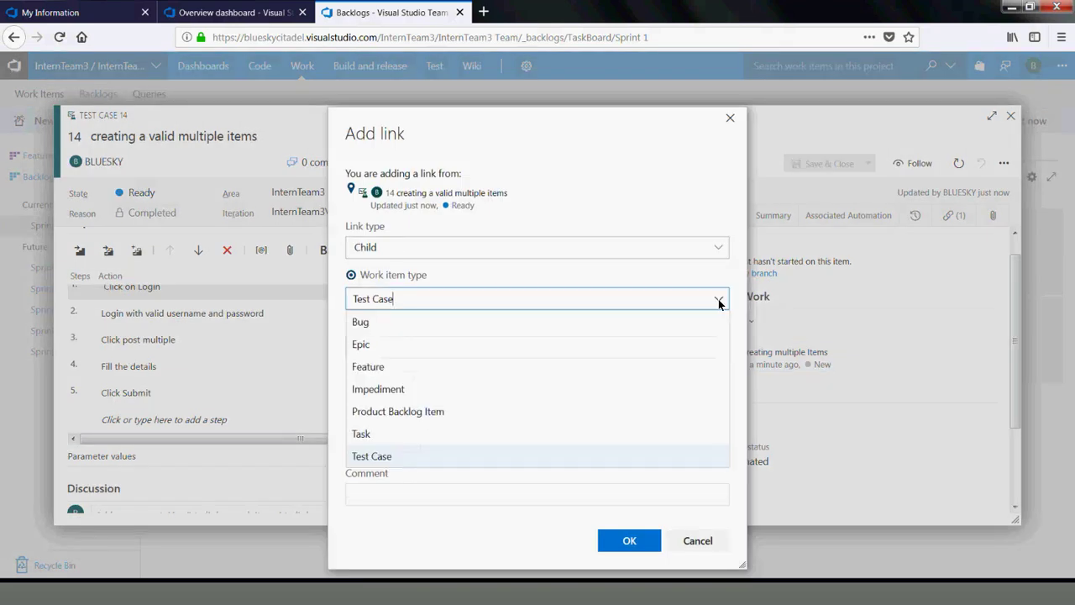
{"action": "left_click", "coordinate": [373, 322]}
{"action": "left_click", "coordinate": [367, 342]}
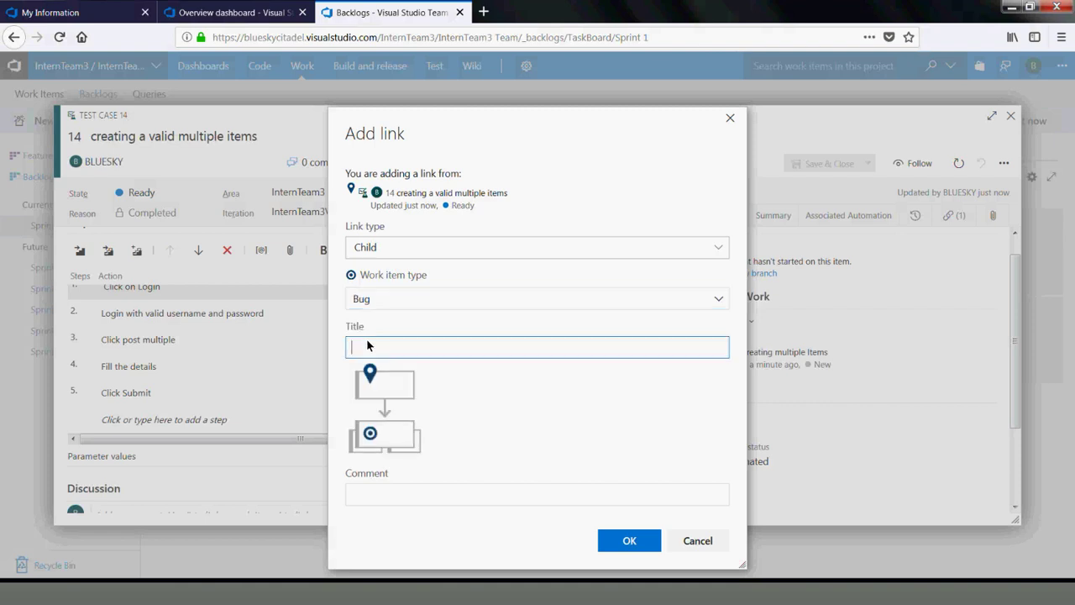
{"action": "type", "text": "The form is not submitted successfully"}
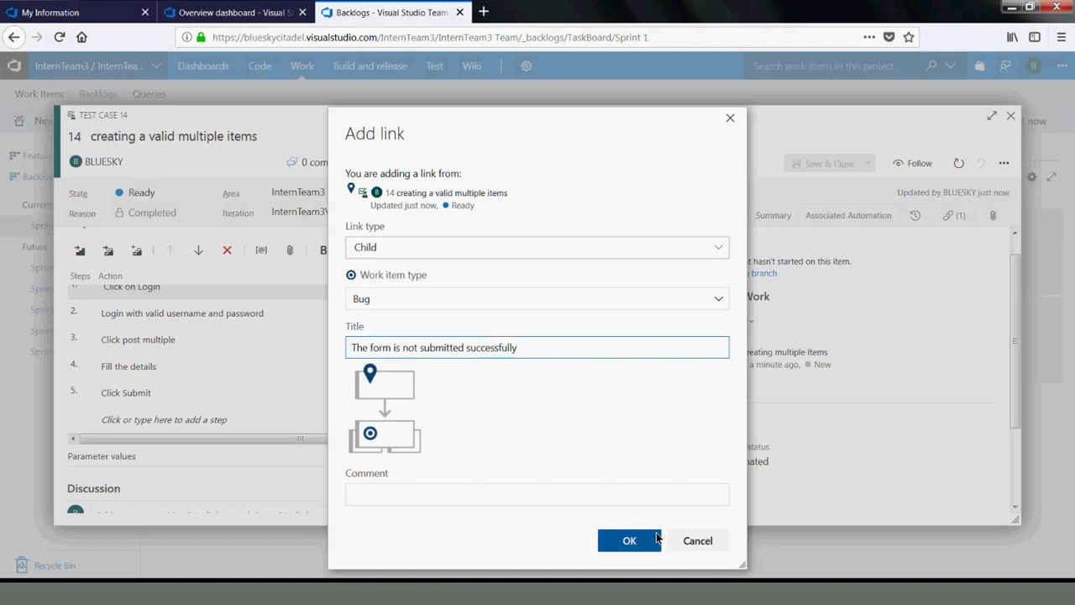
{"action": "left_click", "coordinate": [641, 537]}
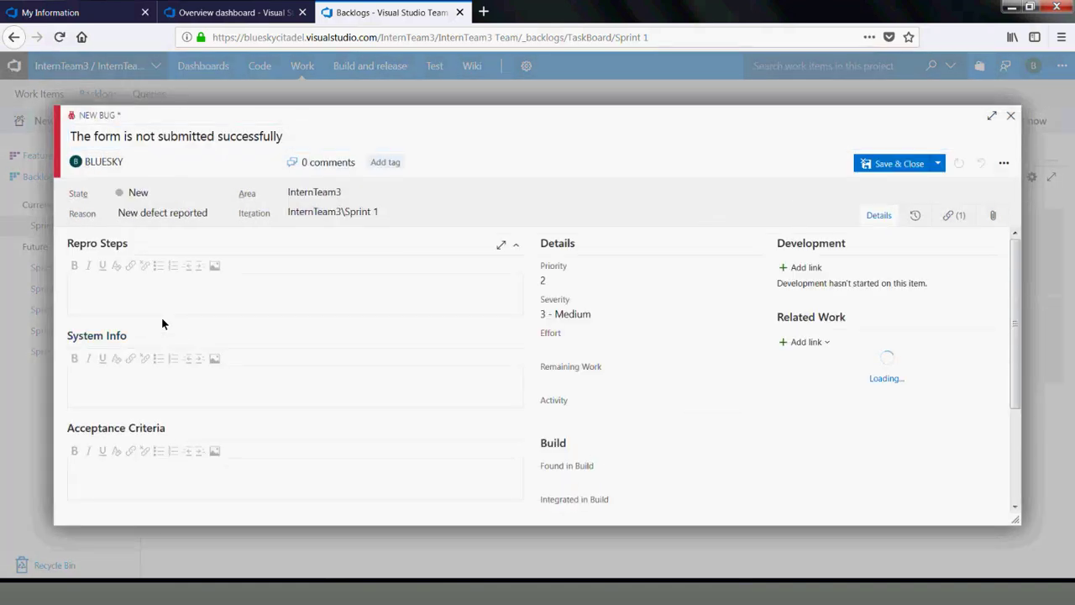
Save bug 15 'The form is not submitted successfully' and open it from test case 14's related work
{"action": "left_click", "coordinate": [131, 293]}
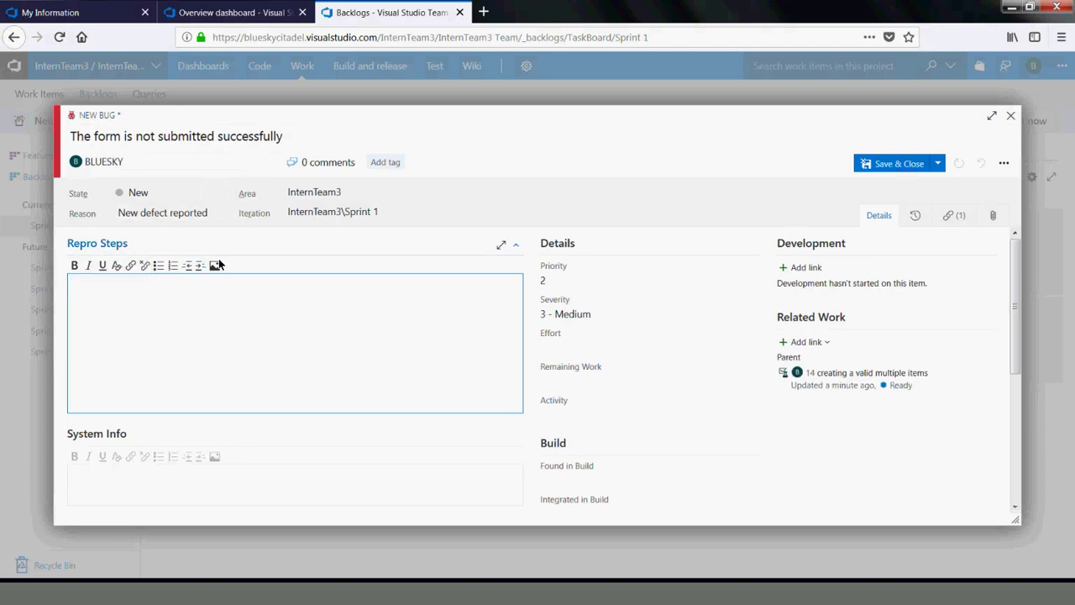
{"action": "left_click", "coordinate": [892, 164]}
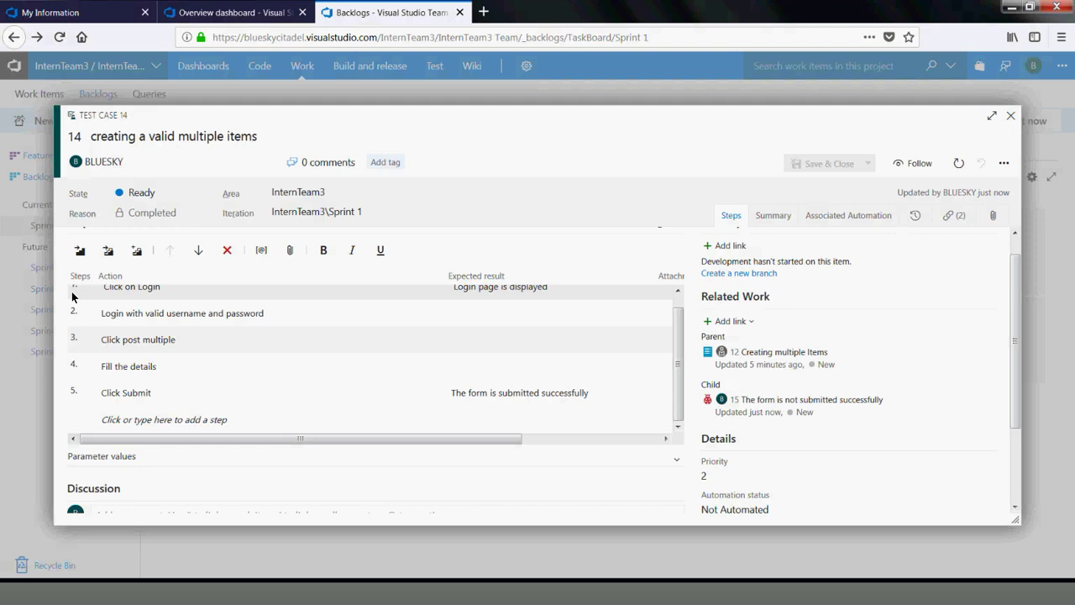
{"action": "left_click", "coordinate": [158, 319]}
{"action": "key", "text": "shift+Down"}
{"action": "key", "text": "shift+Down"}
{"action": "key", "text": "shift+Down"}
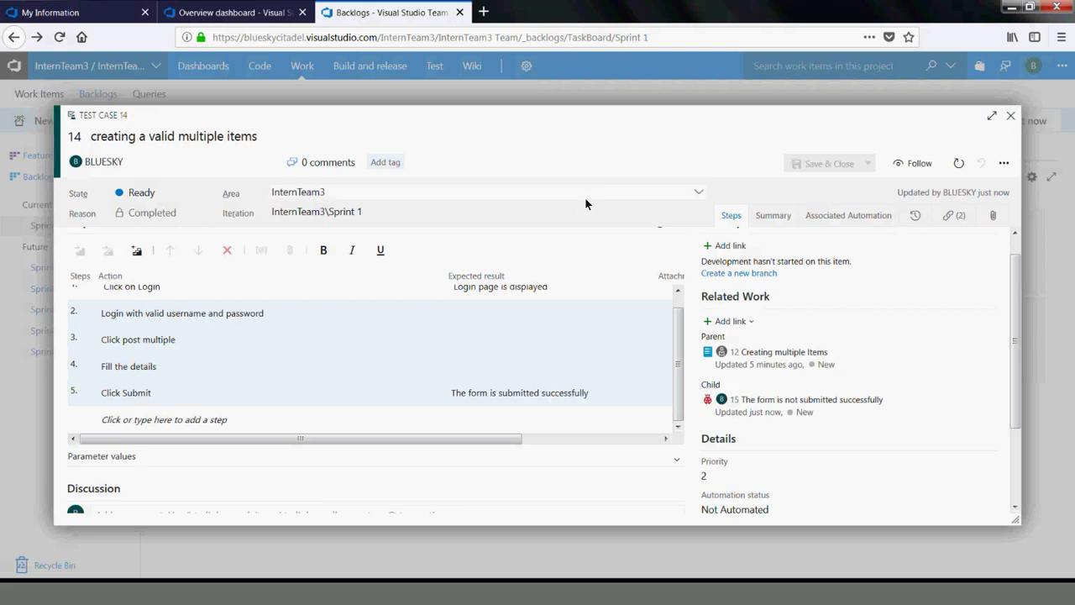
{"action": "left_click", "coordinate": [776, 400]}
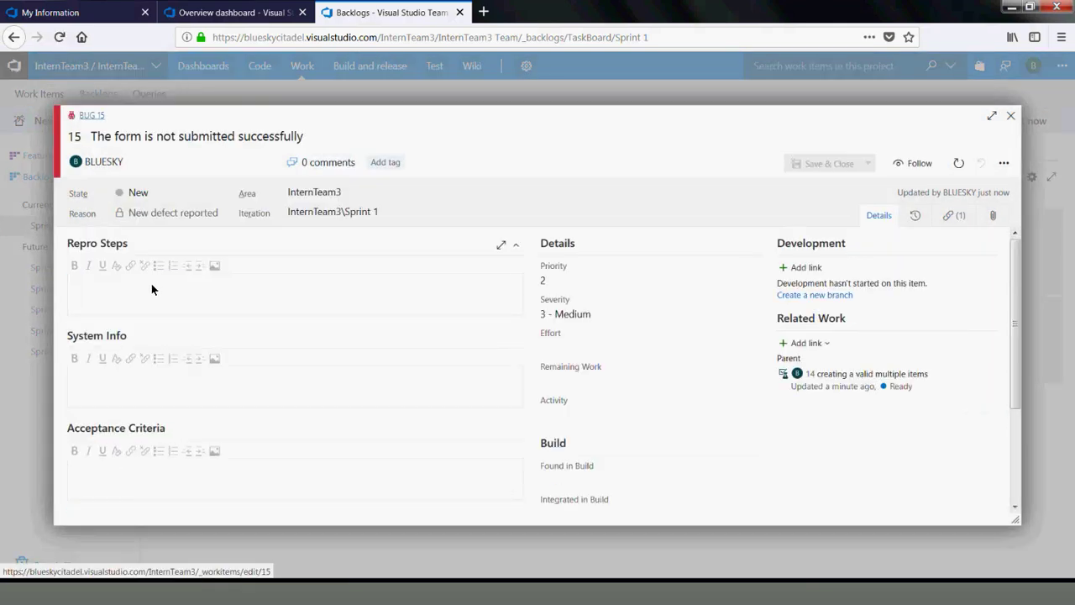
Enter bug 15's repro steps: 'Login', 'Post the item', 'But the item cannot be posted'
{"action": "left_click", "coordinate": [145, 293]}
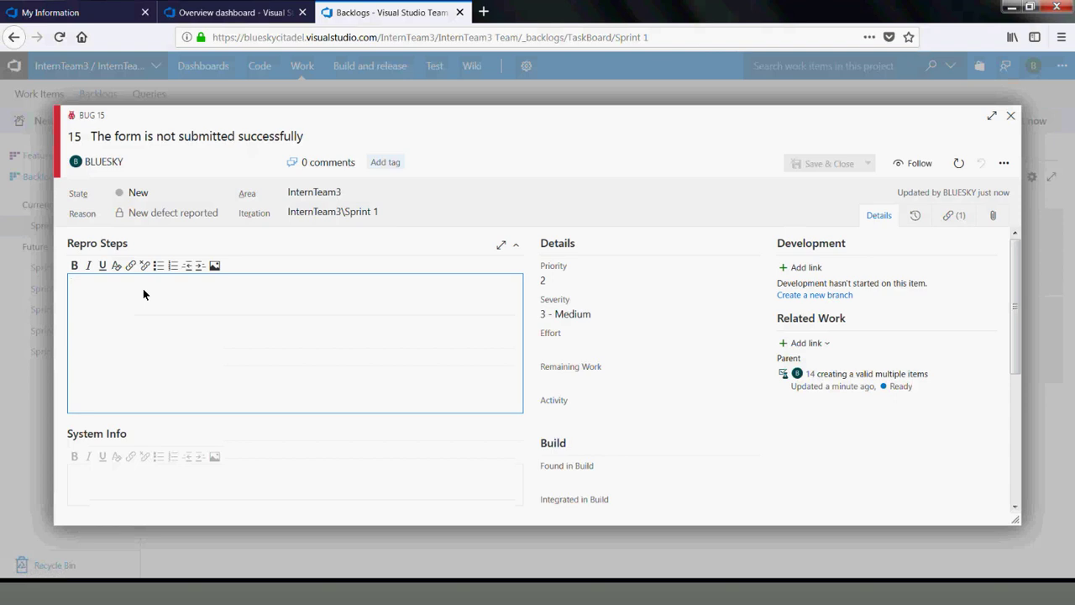
{"action": "key", "text": "ctrl+v"}
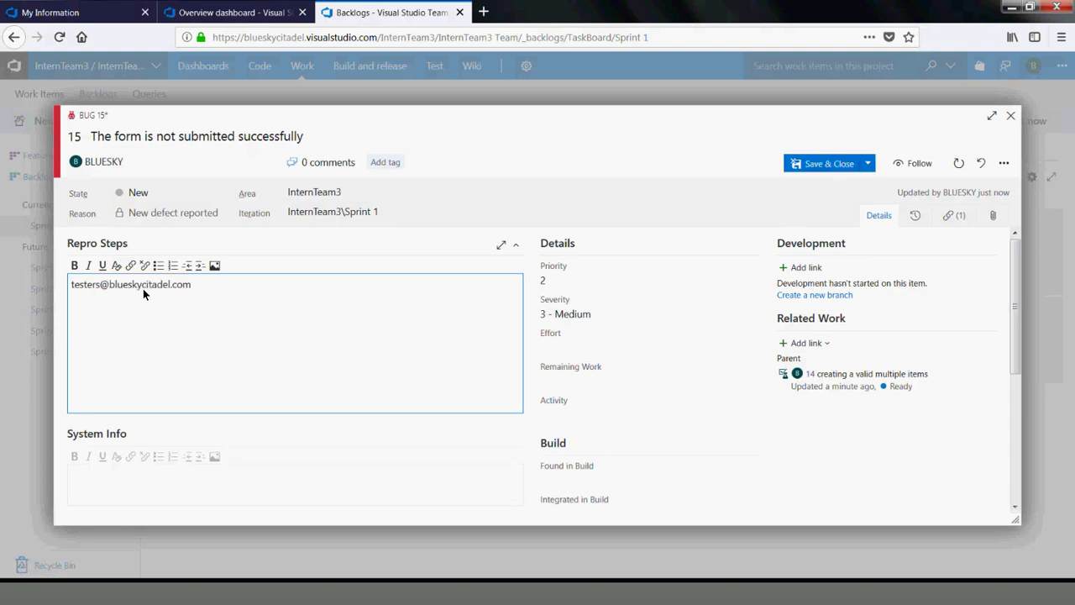
{"action": "key", "text": "ctrl+z"}
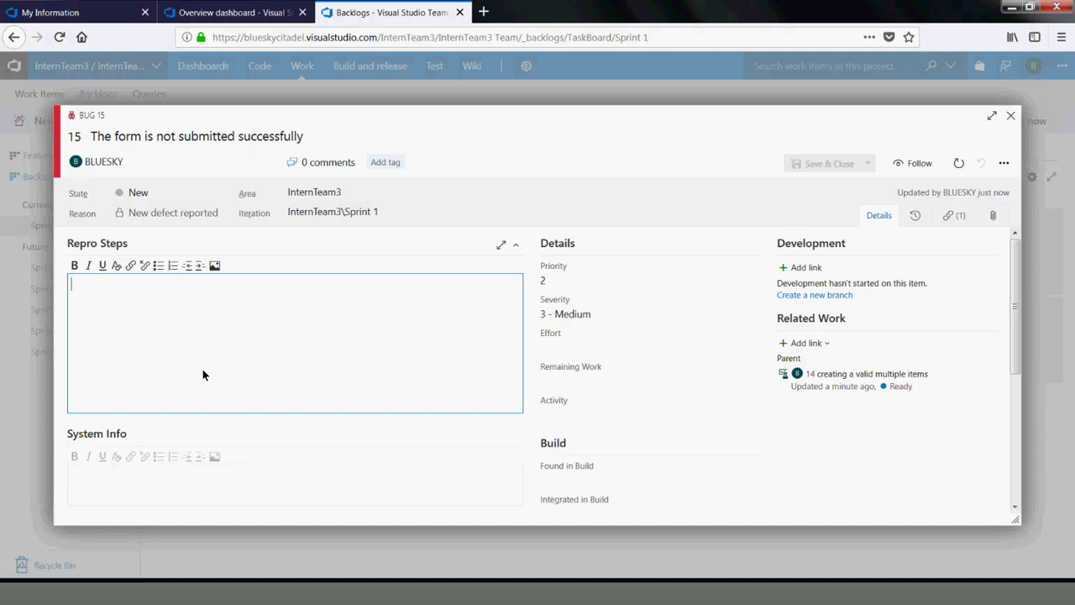
{"action": "type", "text": "T"}
{"action": "key", "text": "BackSpace"}
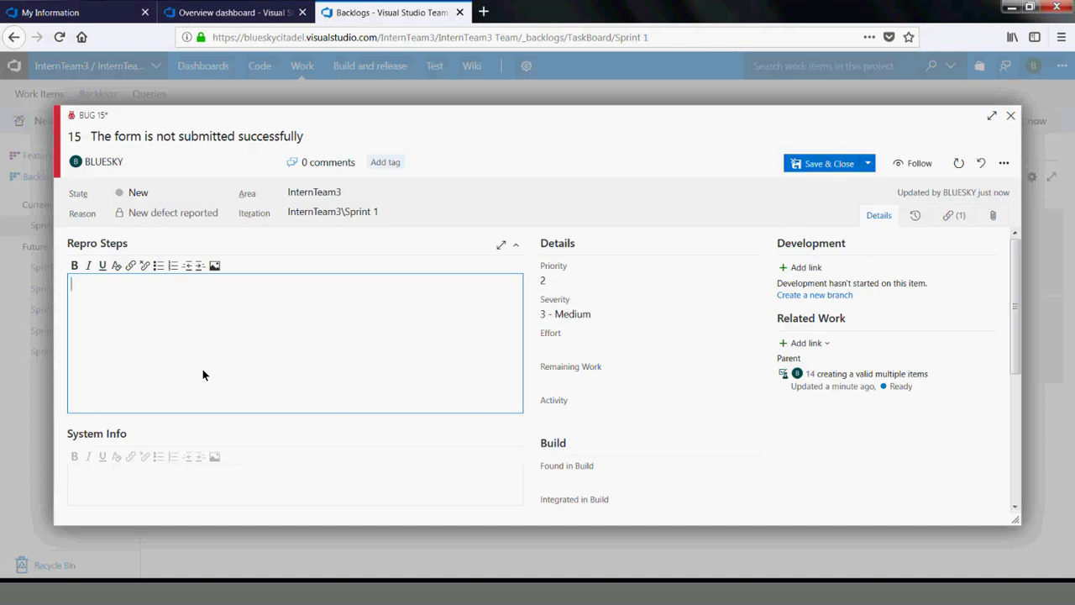
{"action": "type", "text": "Login"}
{"action": "key", "text": "Return"}
{"action": "type", "text": "Post the item"}
{"action": "key", "text": "Return"}
{"action": "key", "text": "Return"}
{"action": "type", "text": "But the item cannot be posted"}
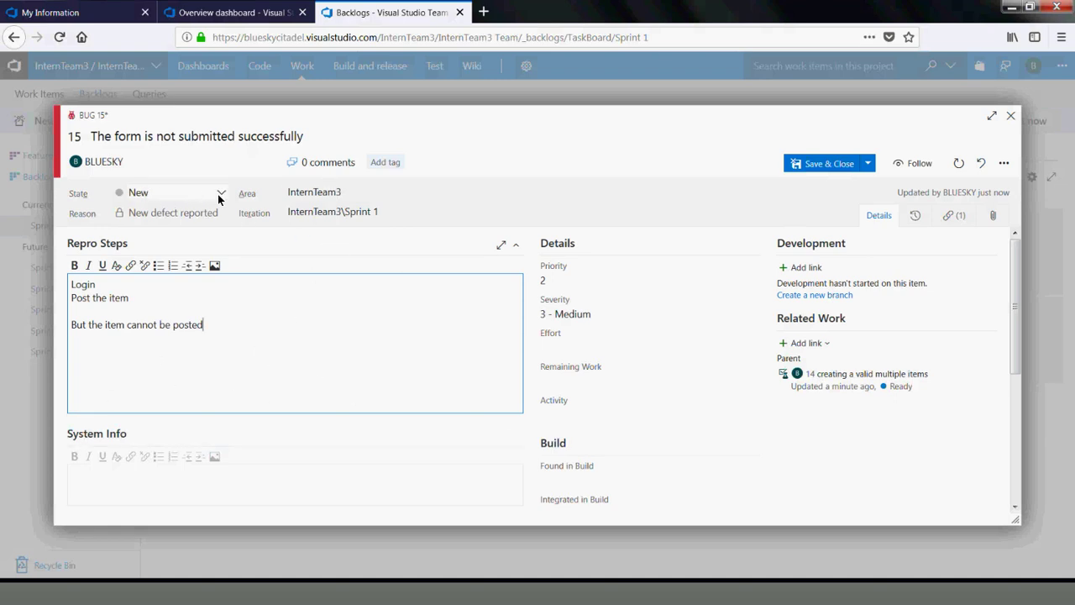
Save bug 15 with the new repro steps, keeping it open
{"action": "left_click", "coordinate": [868, 164]}
{"action": "left_click", "coordinate": [854, 181]}
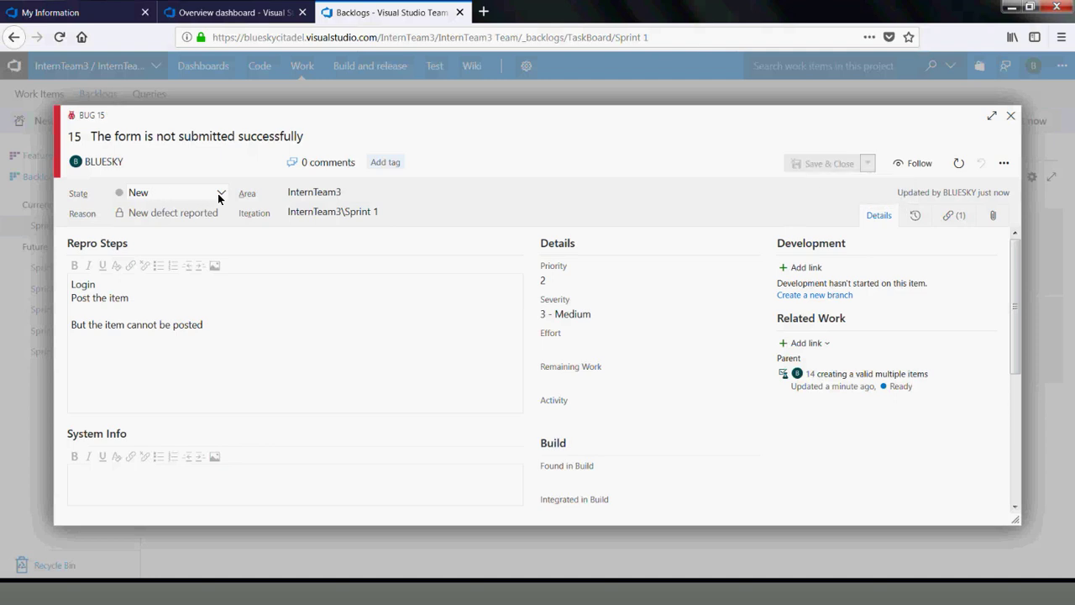
{"action": "left_click", "coordinate": [219, 193]}
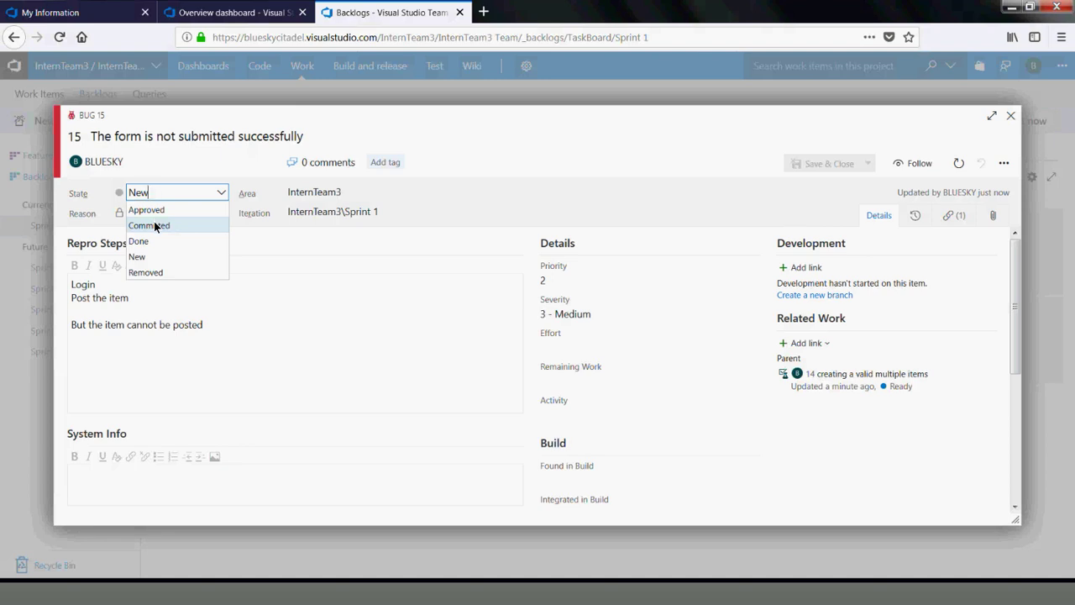
Change bug 15's Priority from 2 to 1, leaving State New and Severity 3 - Medium
{"action": "left_click", "coordinate": [503, 117]}
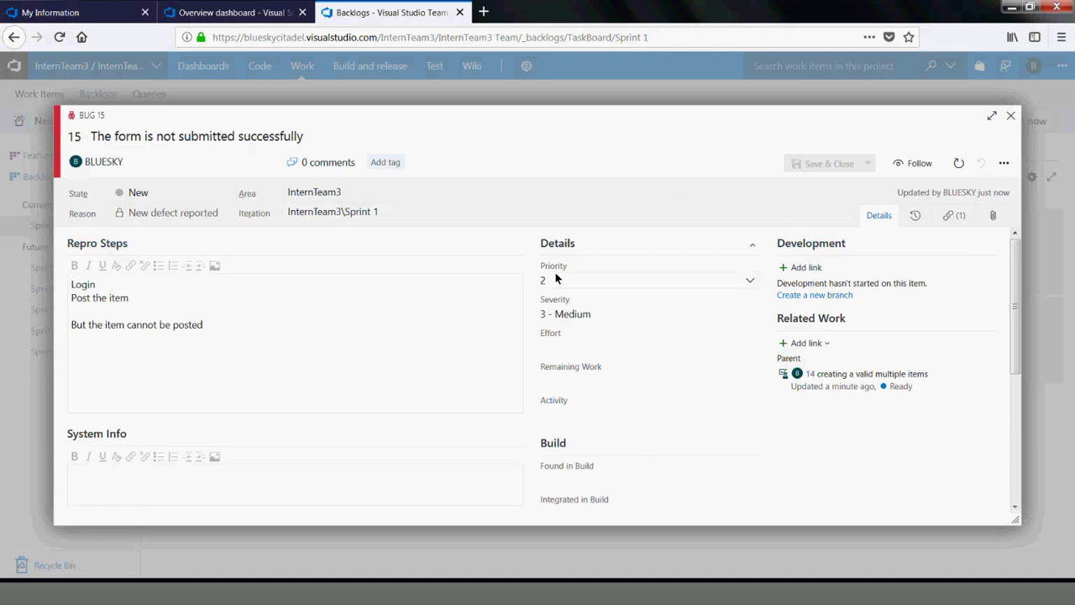
{"action": "left_click", "coordinate": [750, 282]}
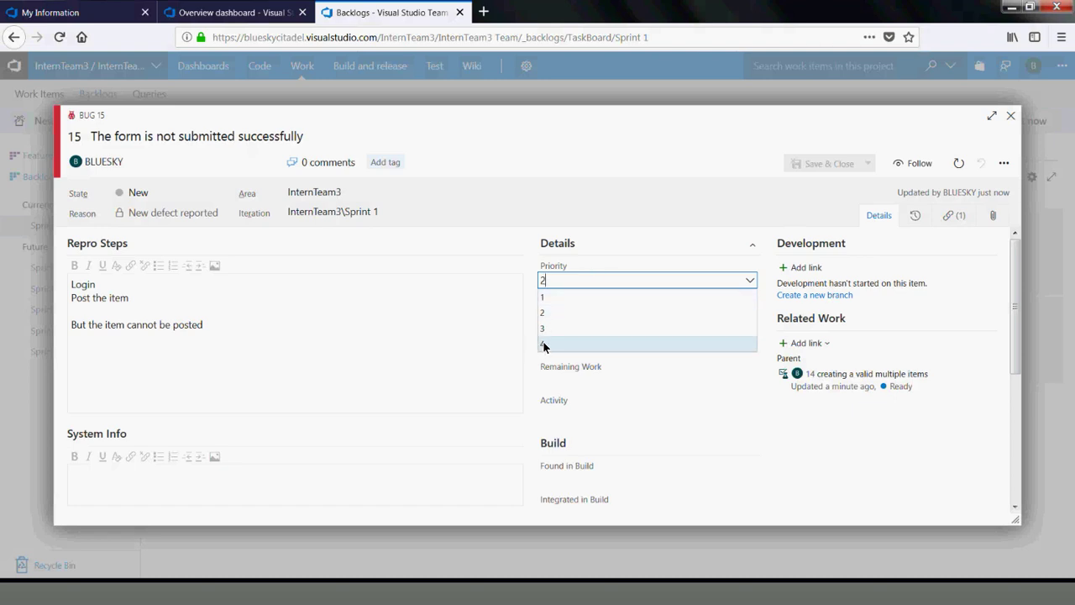
{"action": "left_click", "coordinate": [553, 296]}
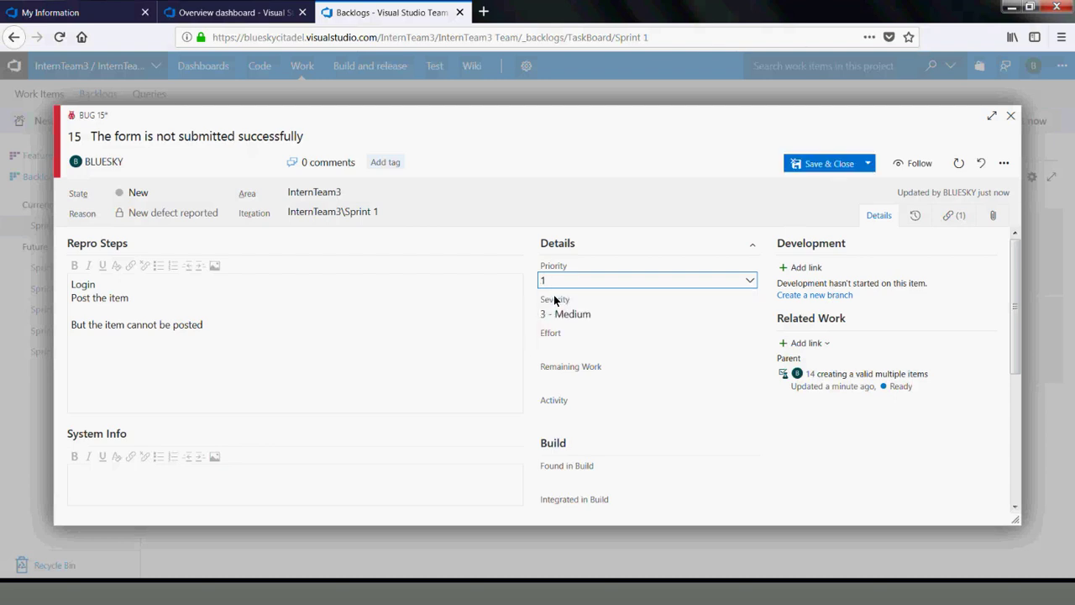
{"action": "left_click", "coordinate": [751, 315]}
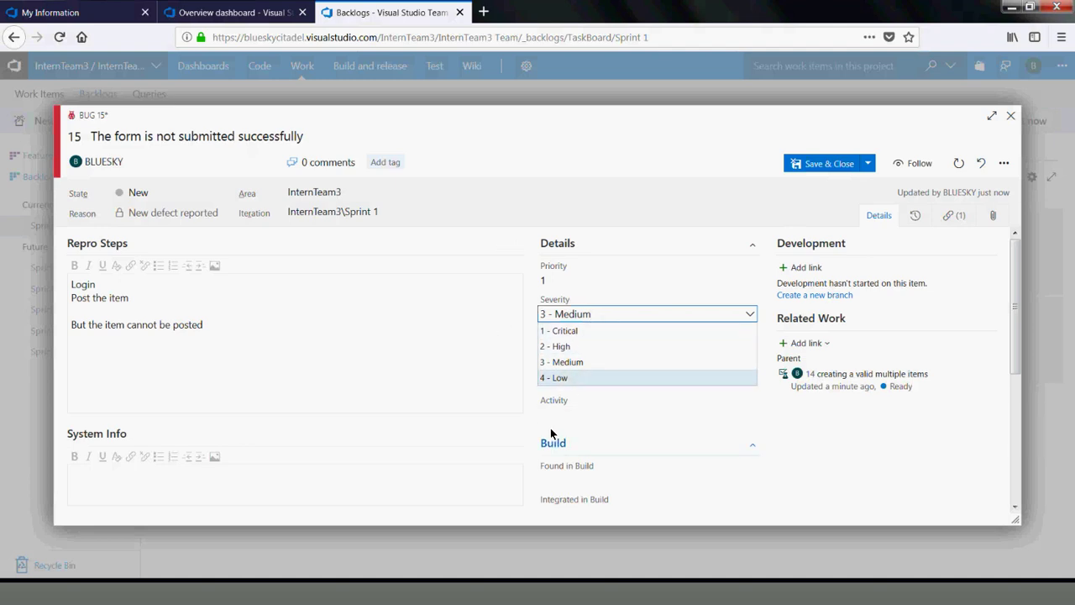
{"action": "left_click", "coordinate": [572, 463]}
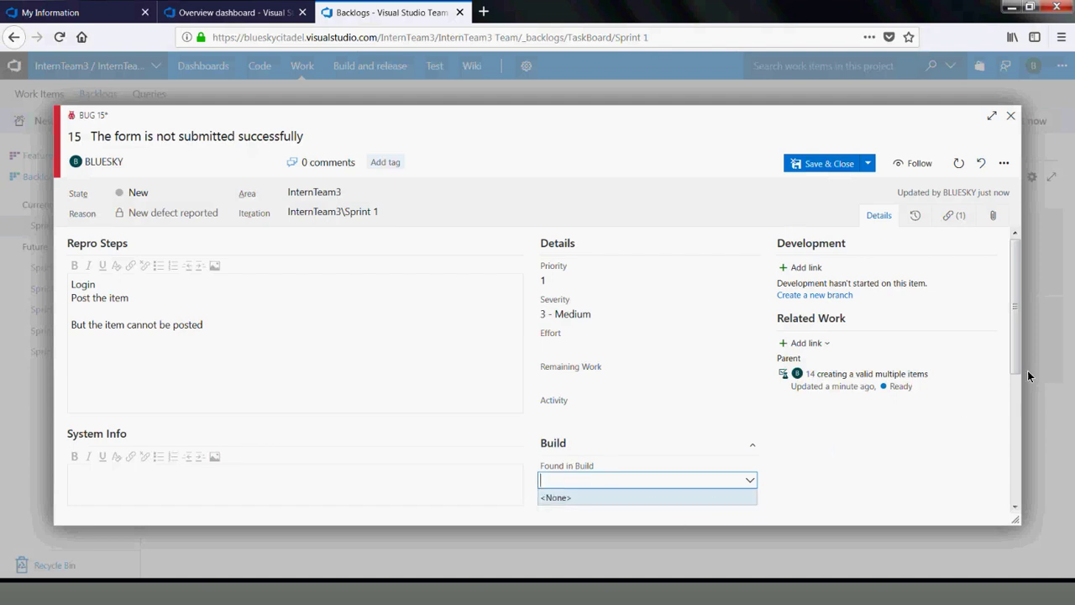
{"action": "left_click_drag", "start_coordinate": [1016, 357], "coordinate": [1025, 494]}
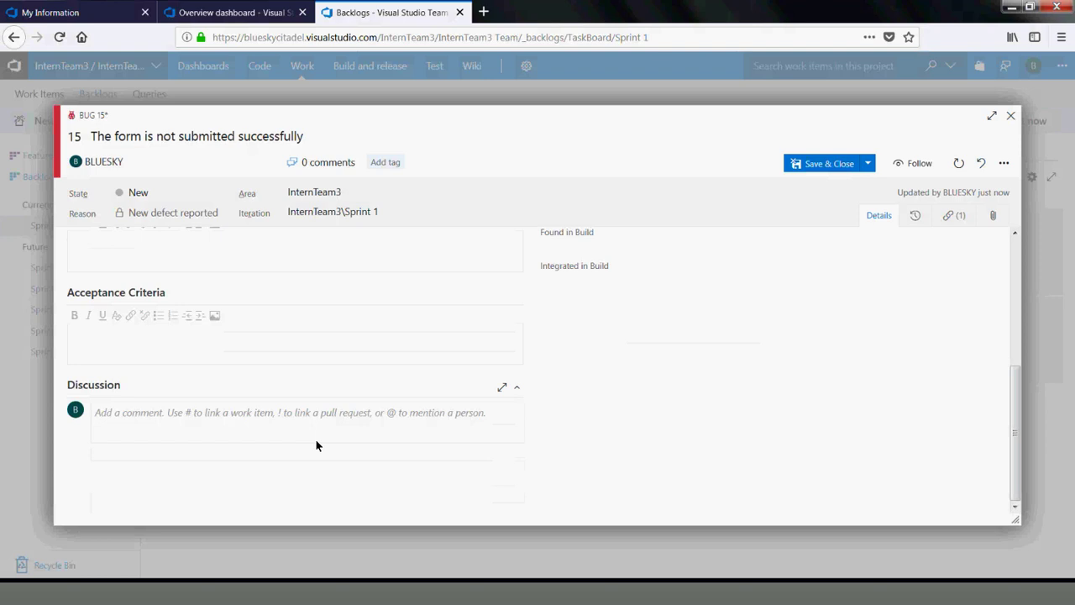
{"action": "left_click", "coordinate": [167, 431]}
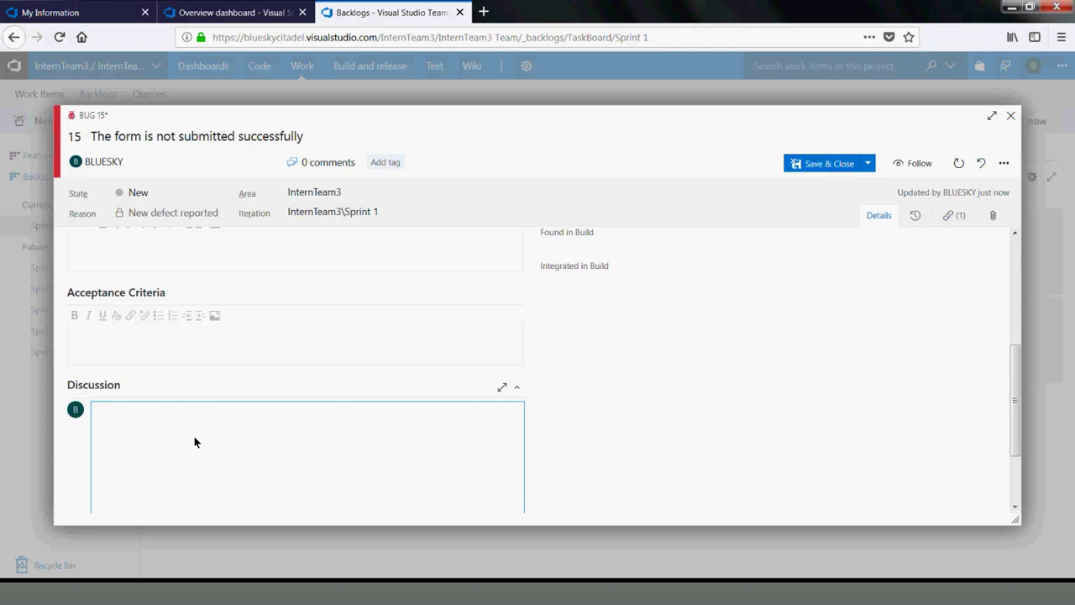
{"action": "type", "text": "I have tested an"}
{"action": "type", "text": "d it is not fixed"}
{"action": "key", "text": "Return"}
{"action": "type", "text": "C"}
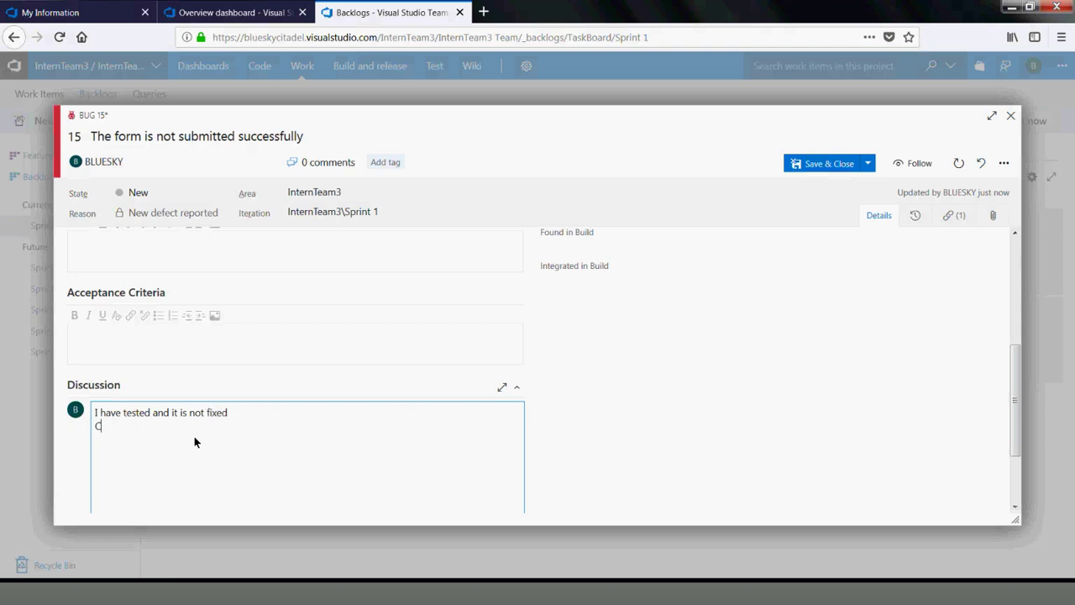
{"action": "type", "text": "an you please recheck"}
{"action": "key", "text": "Return"}
{"action": "type", "text": "@t"}
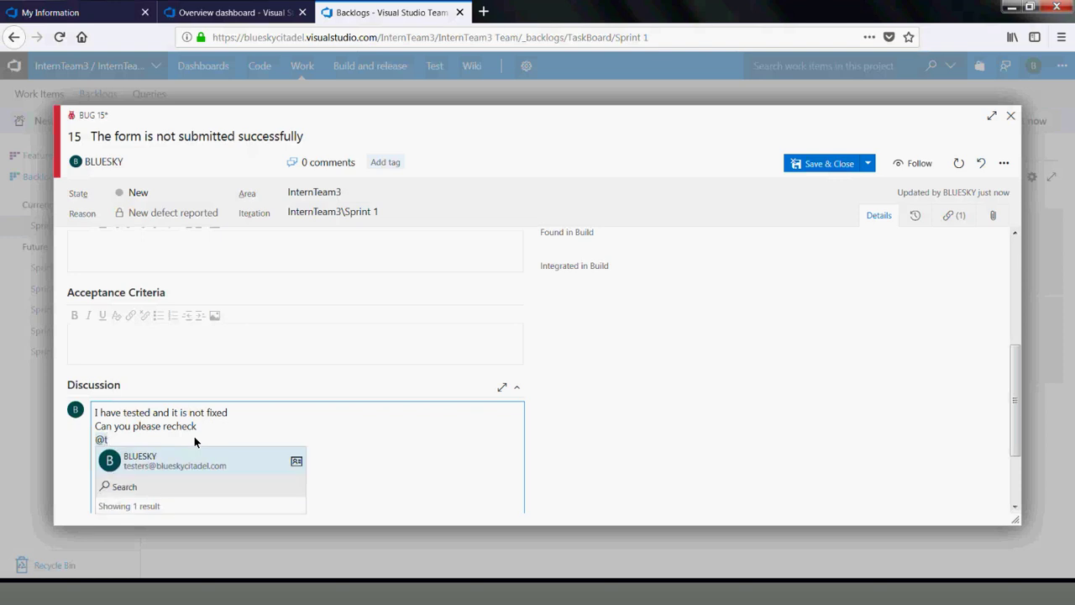
{"action": "left_click", "coordinate": [137, 469]}
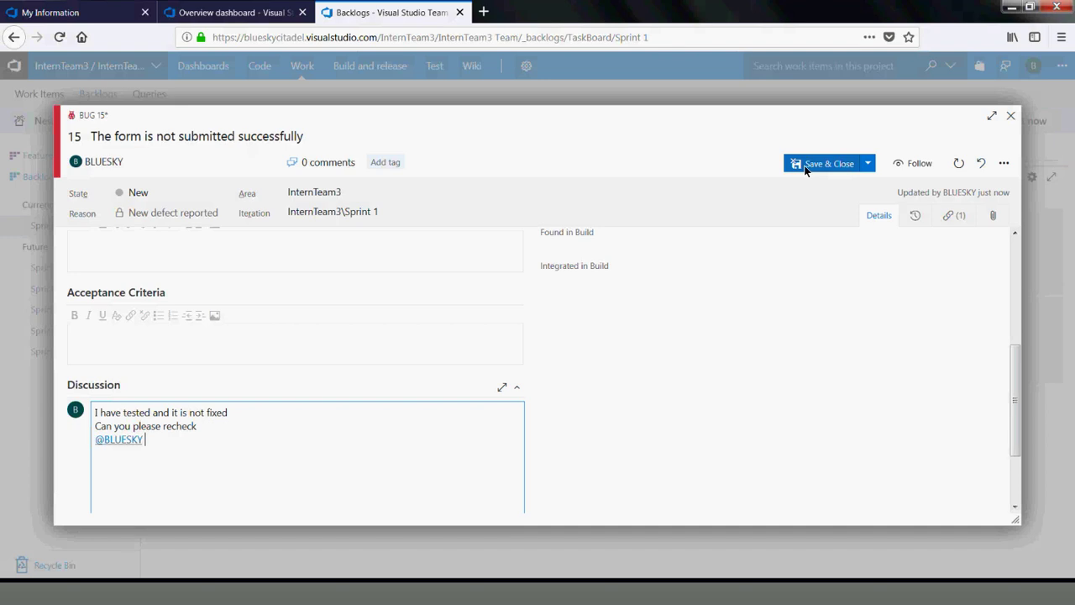
Save bug 15 so the recheck comment is posted
{"action": "left_click", "coordinate": [865, 166]}
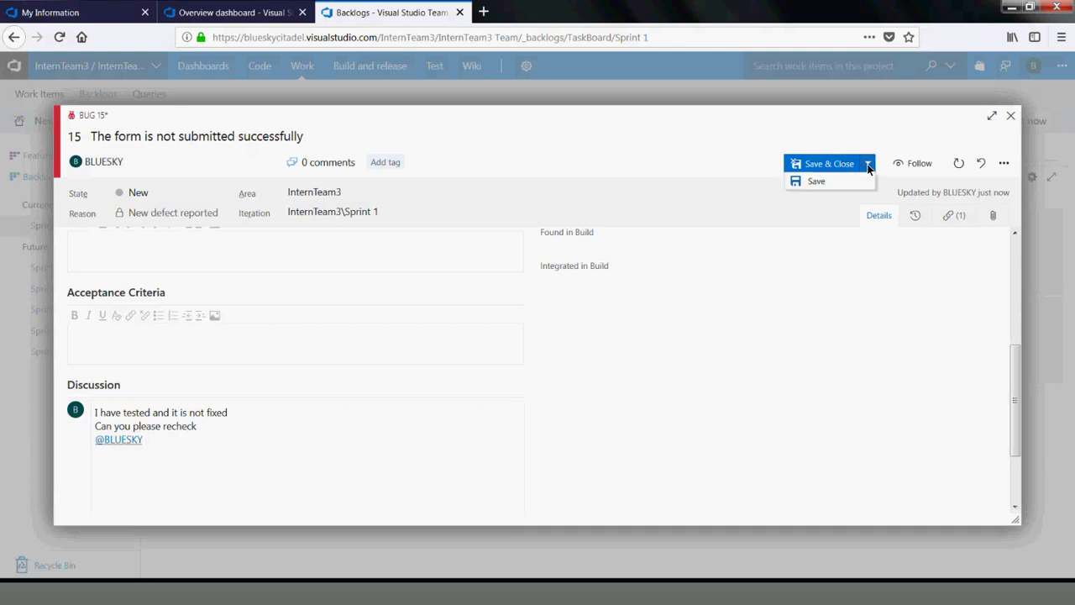
{"action": "left_click", "coordinate": [828, 181]}
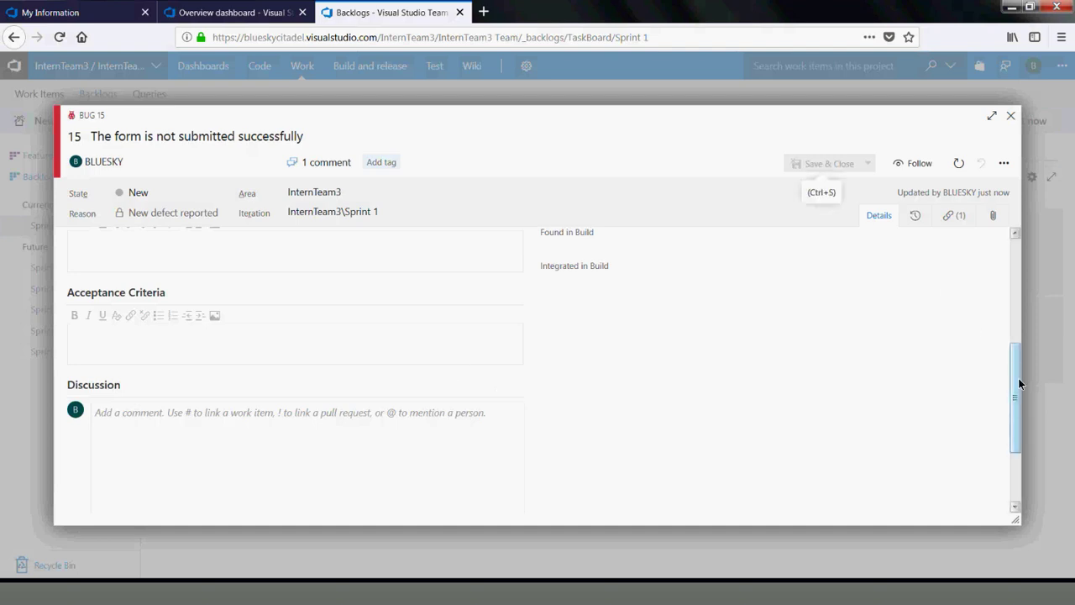
{"action": "left_click_drag", "start_coordinate": [1017, 388], "coordinate": [1027, 452]}
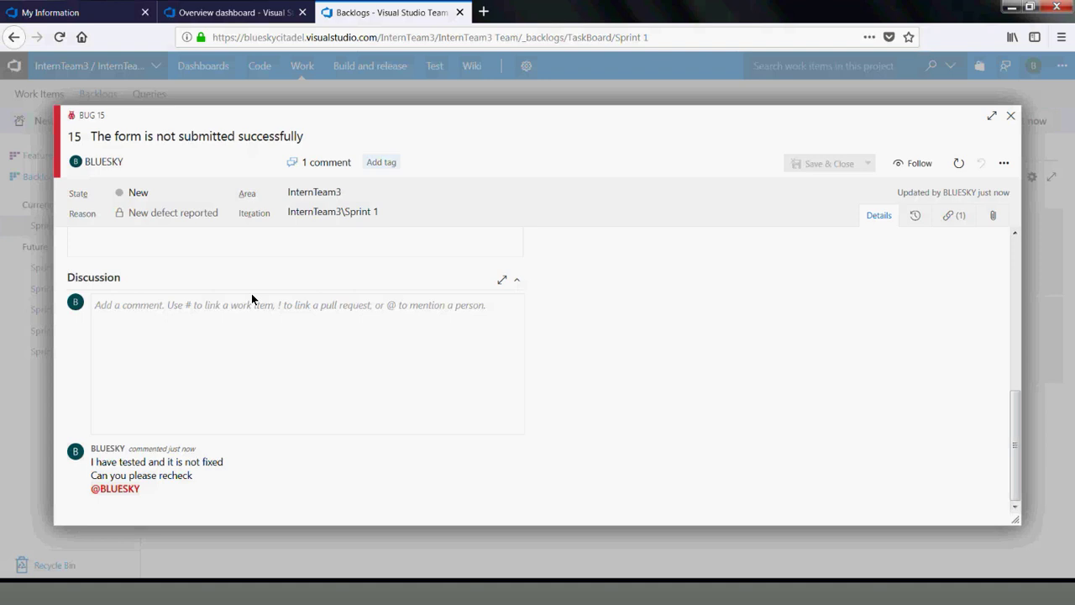
{"action": "left_click", "coordinate": [197, 333]}
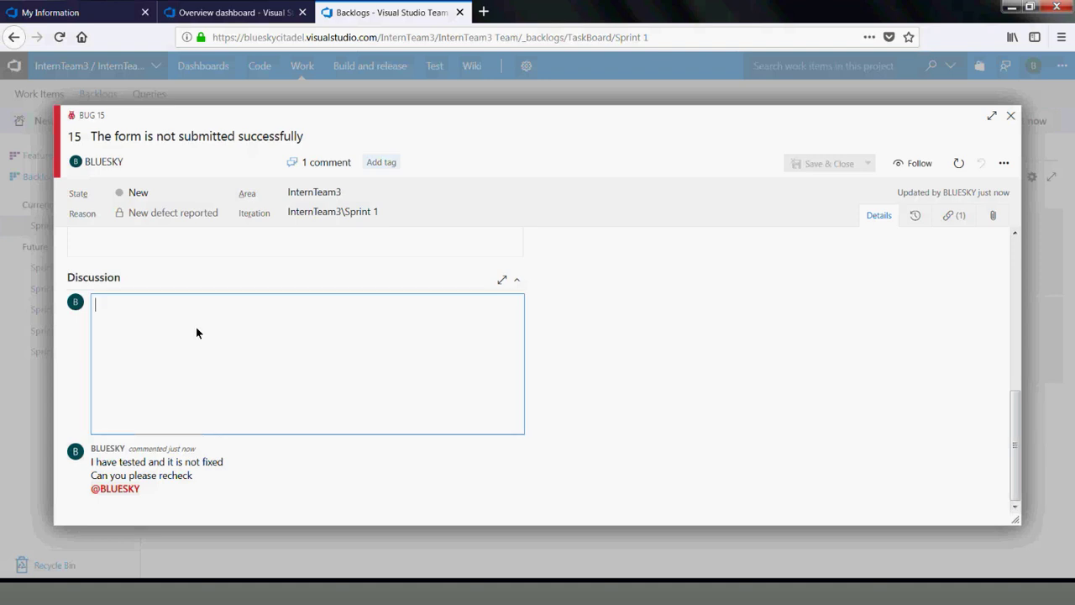
{"action": "type", "text": "Please look t"}
{"action": "key", "text": "BackSpace"}
{"action": "type", "text": "ath eth"}
{"action": "key", "text": "BackSpace"}
{"action": "key", "text": "BackSpace"}
{"action": "key", "text": "BackSpace"}
{"action": "key", "text": "BackSpace"}
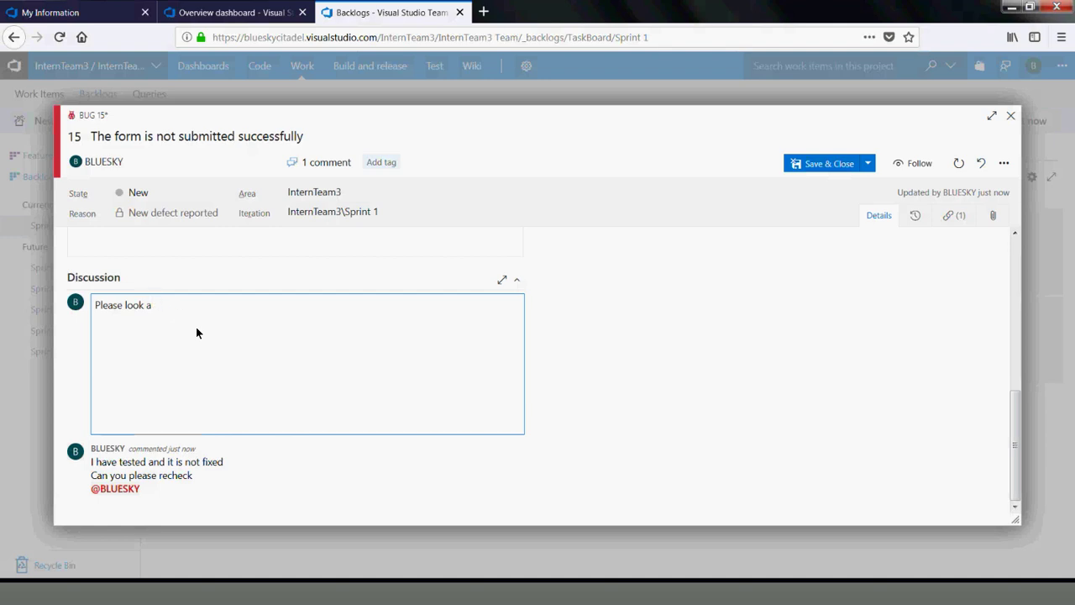
{"action": "type", "text": "t the new version deployed today"}
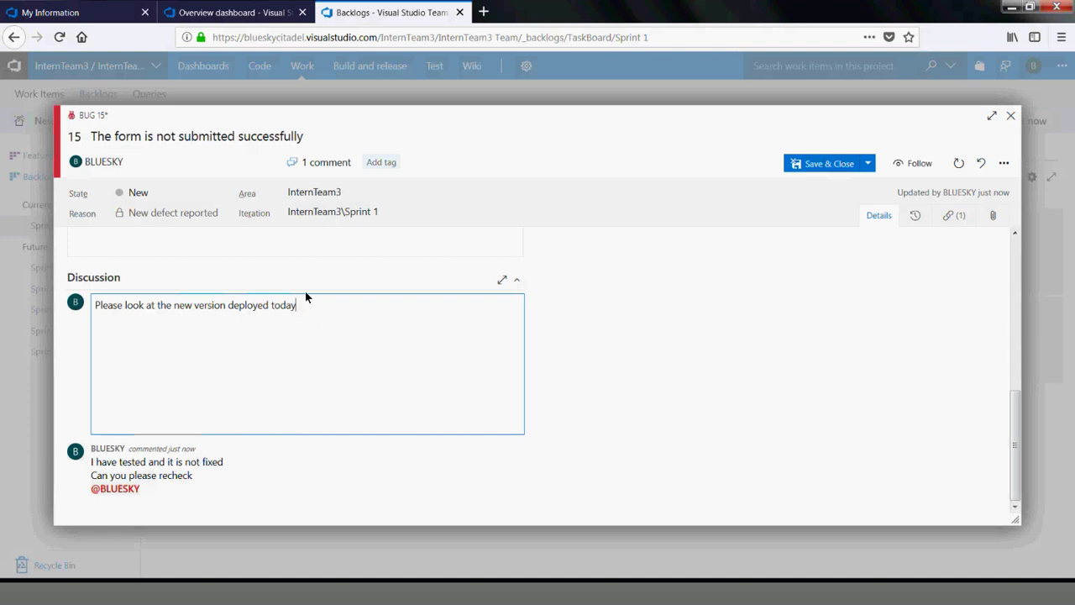
{"action": "type", "text": " @"}
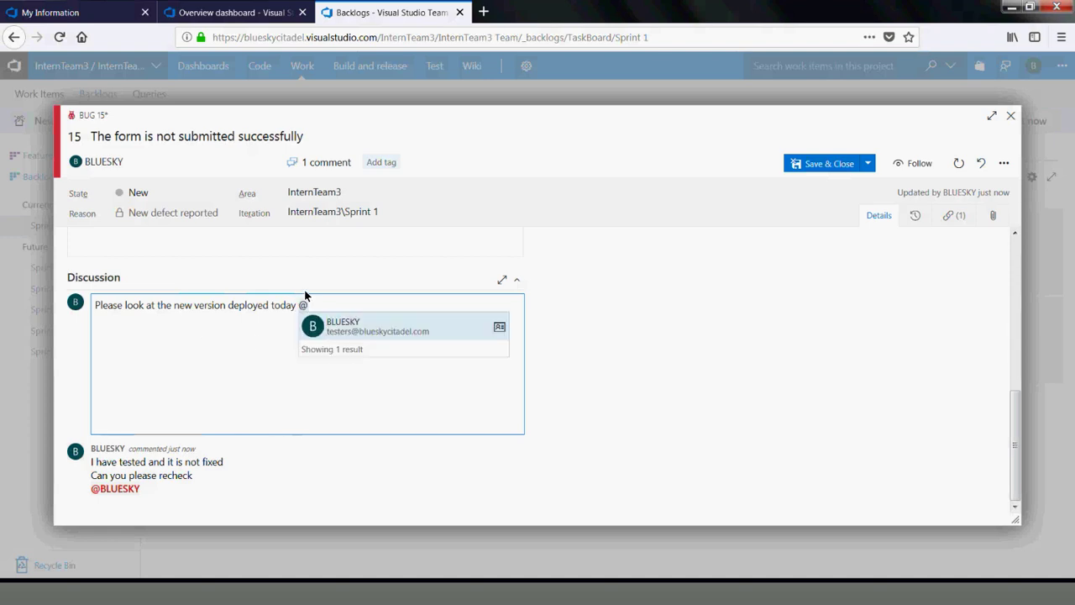
{"action": "left_click", "coordinate": [356, 330]}
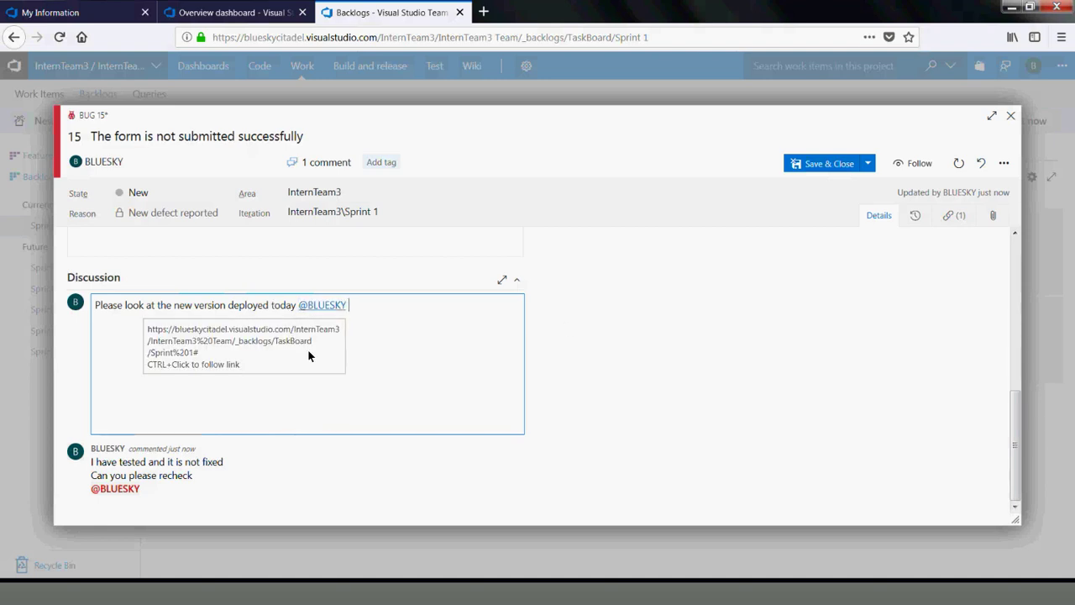
Save bug 15 to post the follow-up comment
{"action": "left_click", "coordinate": [866, 165]}
{"action": "left_click", "coordinate": [839, 180]}
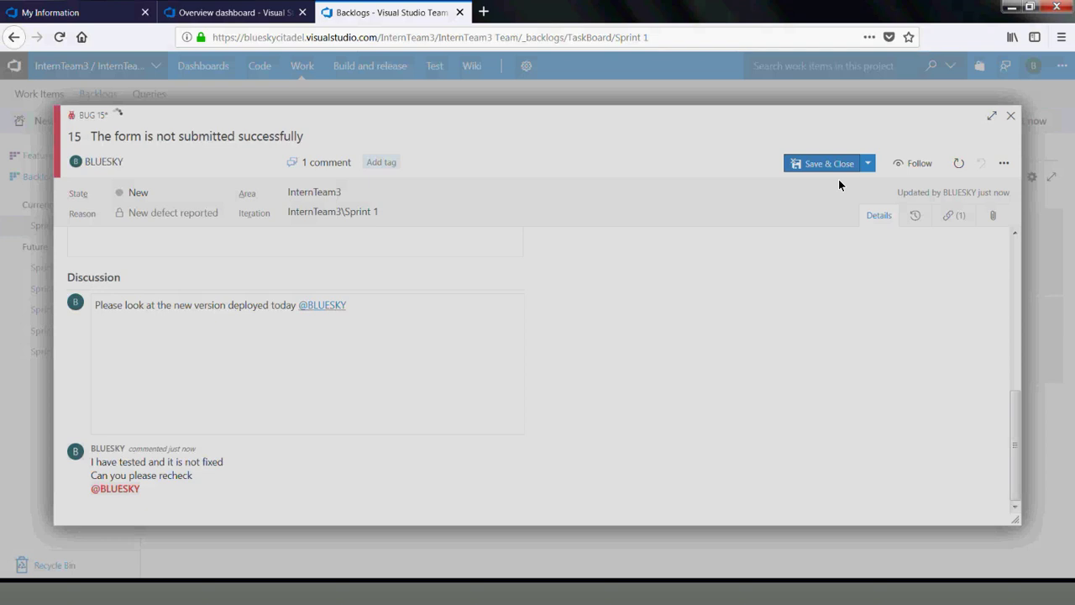
{"action": "scroll", "coordinate": [1015, 254], "scroll_direction": "up", "scroll_amount": 6}
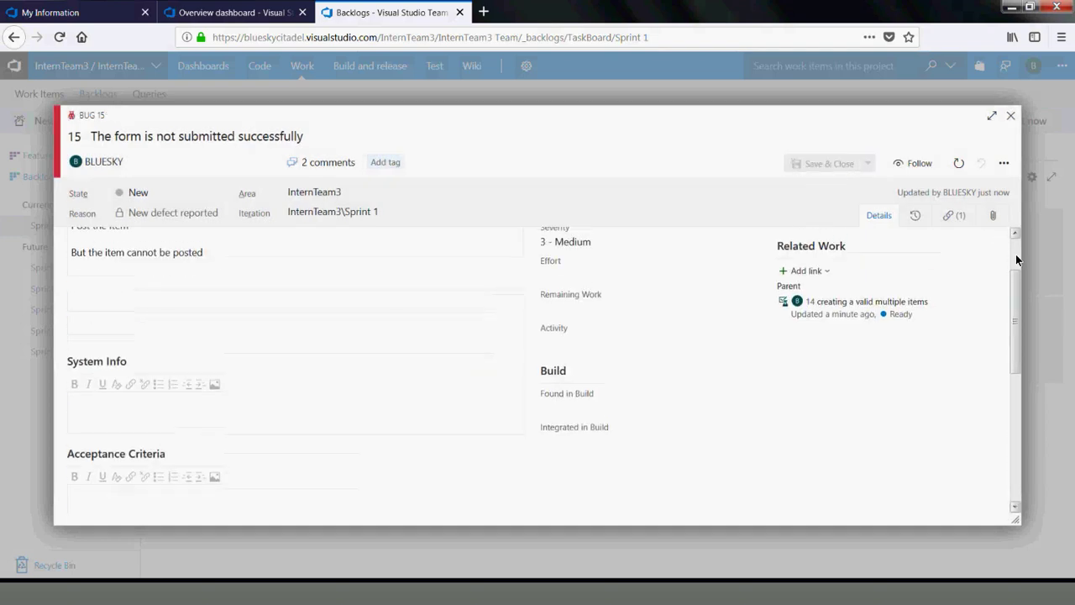
Mark bug 15 Done and save it, then close the test case 14 and backlog item 12 forms
{"action": "left_click", "coordinate": [219, 194]}
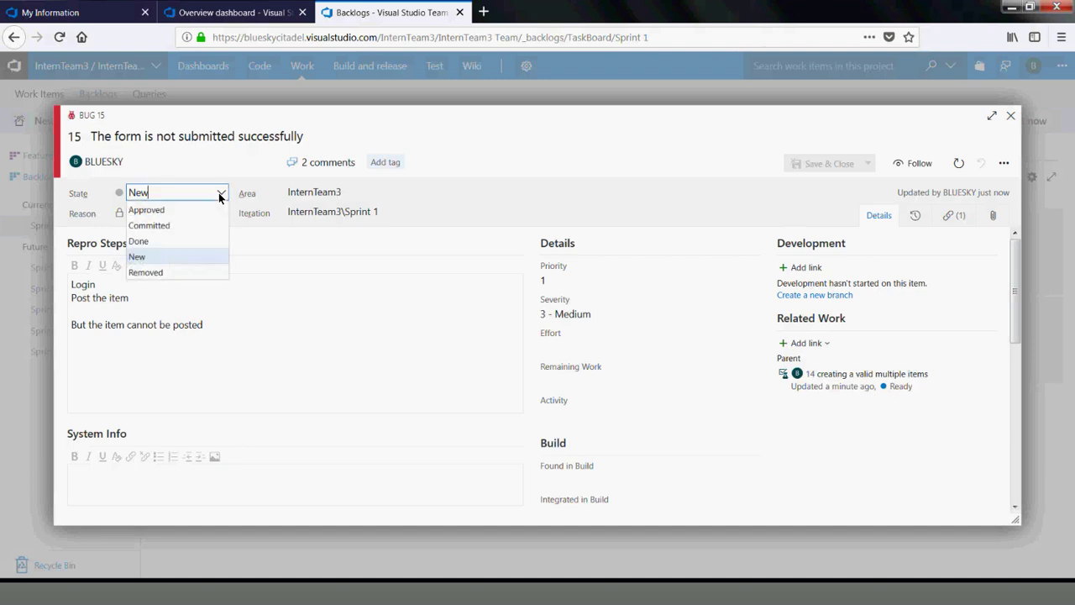
{"action": "left_click", "coordinate": [150, 238]}
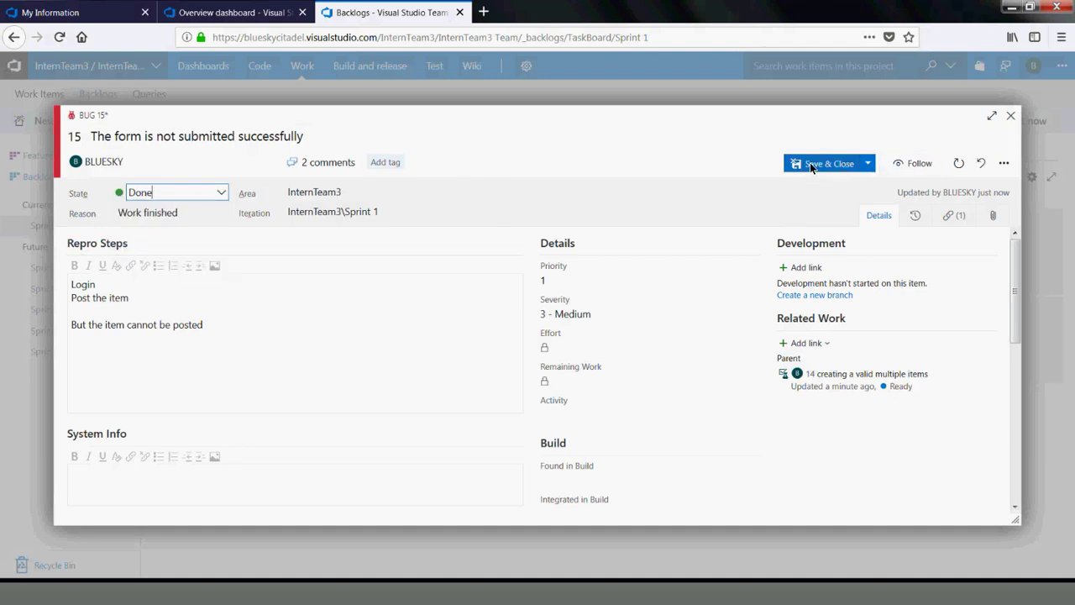
{"action": "left_click", "coordinate": [811, 162]}
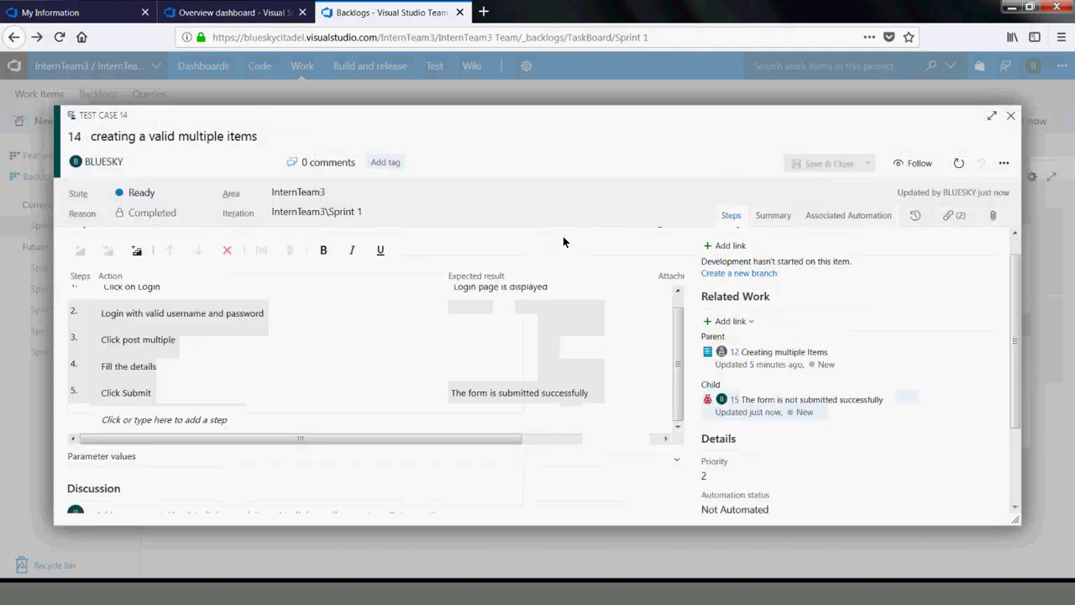
{"action": "left_click", "coordinate": [1013, 116]}
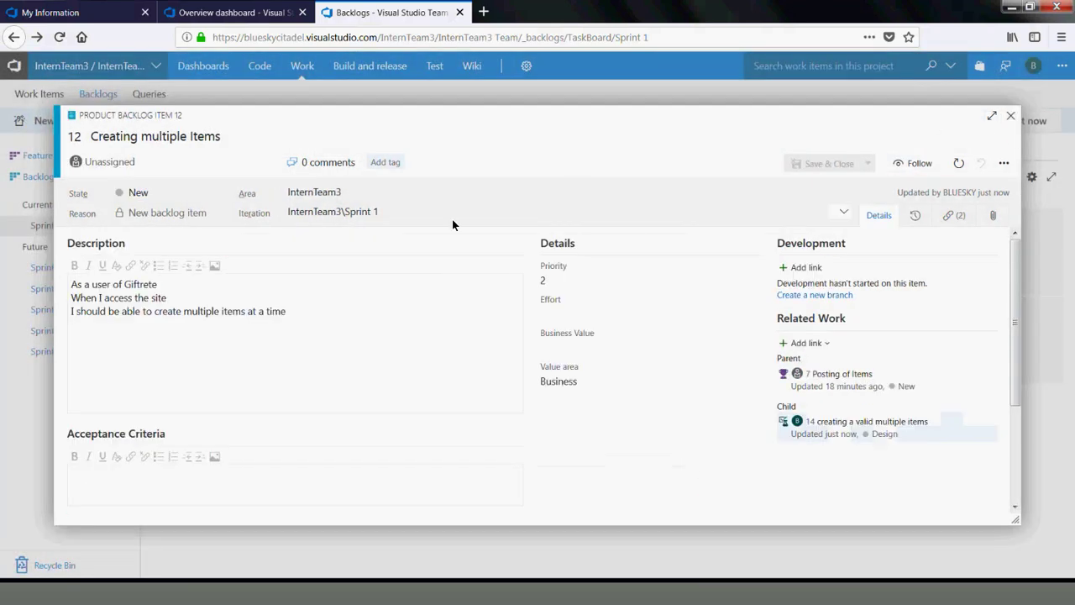
{"action": "left_click", "coordinate": [1013, 116]}
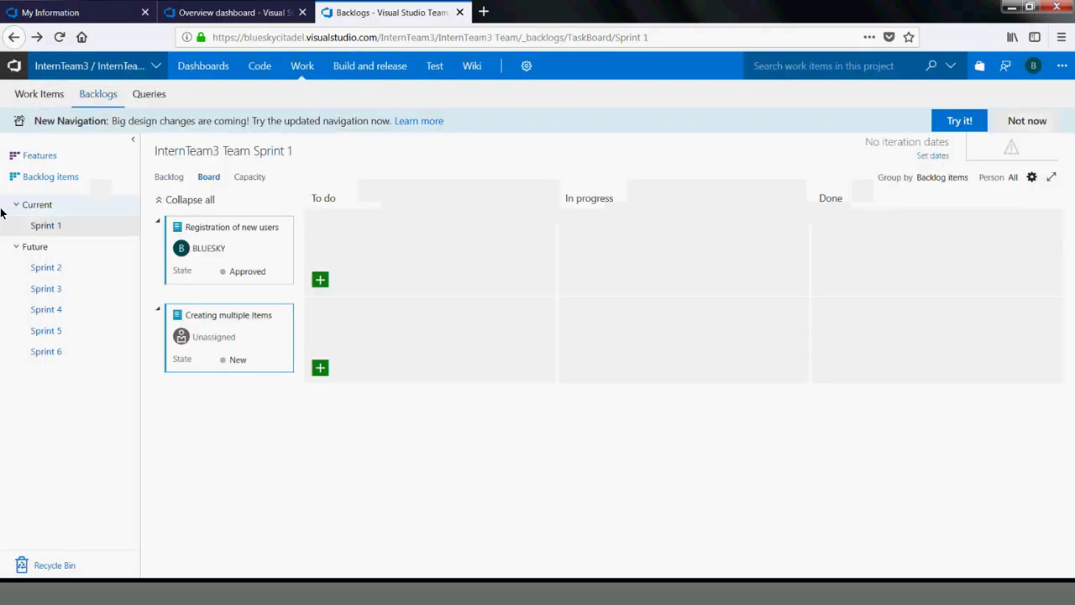
Show the Sprint 1 task board, try moving Registration of new users to In progress, and reload it
{"action": "left_click", "coordinate": [50, 268]}
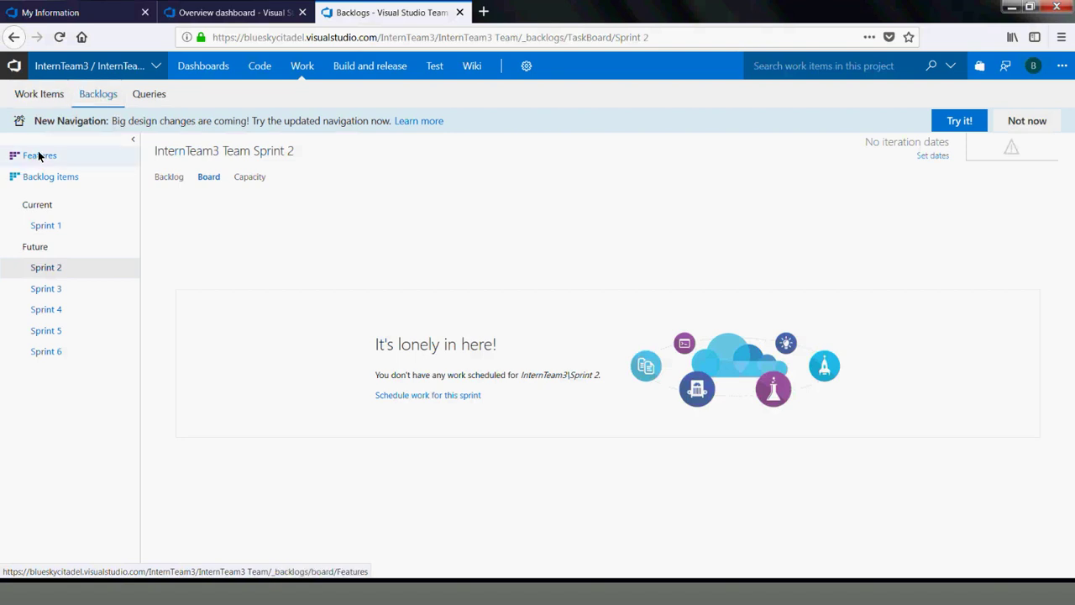
{"action": "left_click", "coordinate": [40, 215]}
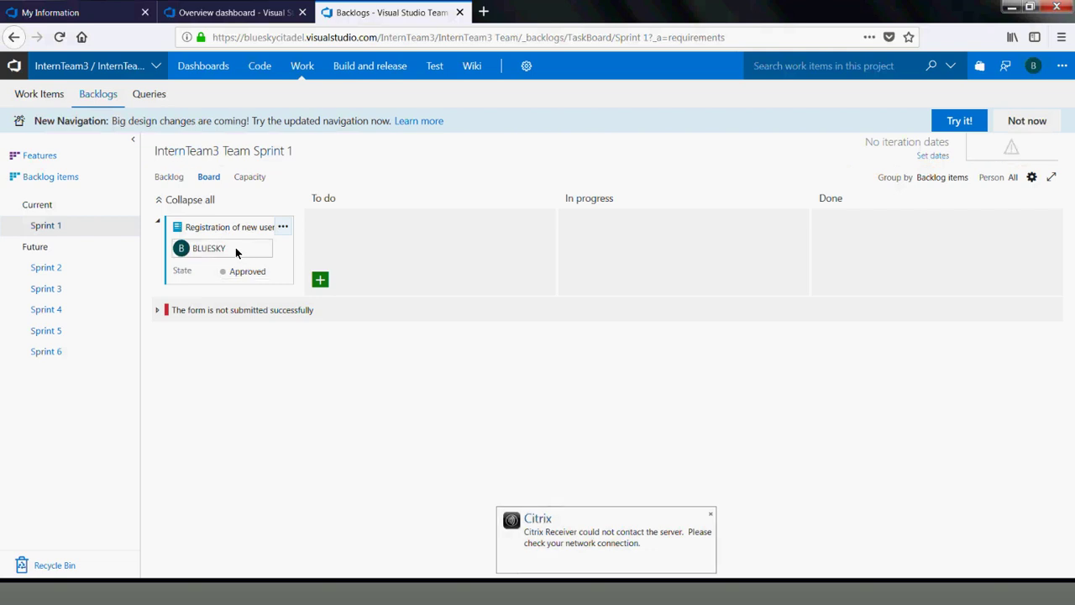
{"action": "left_click_drag", "start_coordinate": [232, 240], "coordinate": [853, 235]}
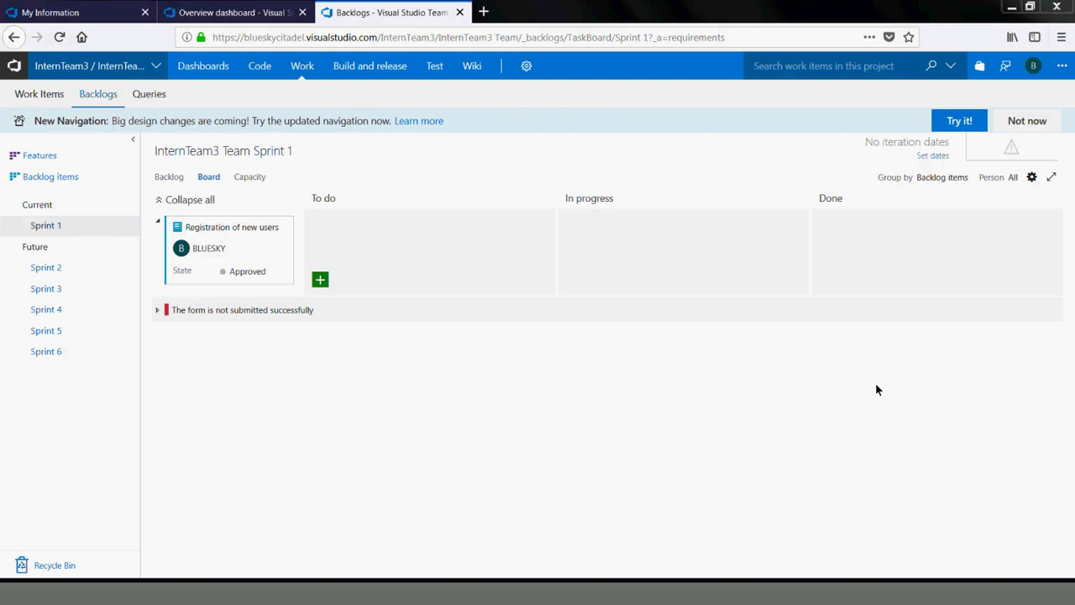
{"action": "left_click", "coordinate": [49, 227]}
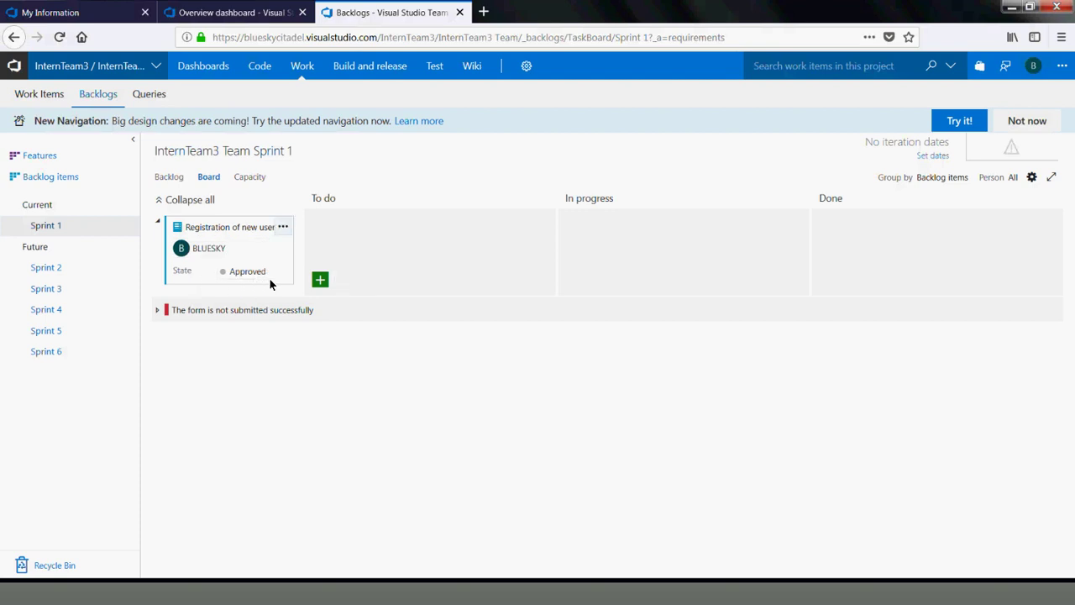
{"action": "left_click", "coordinate": [319, 280]}
{"action": "type", "text": "Tets"}
{"action": "key", "text": "BackSpace"}
{"action": "key", "text": "BackSpace"}
{"action": "key", "text": "BackSpace"}
{"action": "key", "text": "BackSpace"}
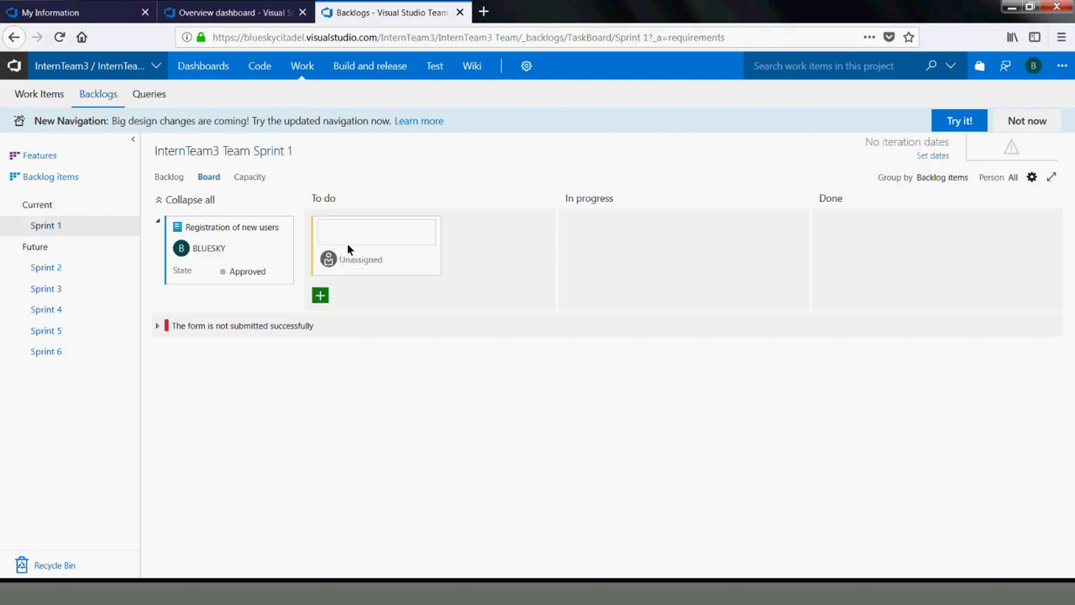
{"action": "left_click", "coordinate": [124, 226]}
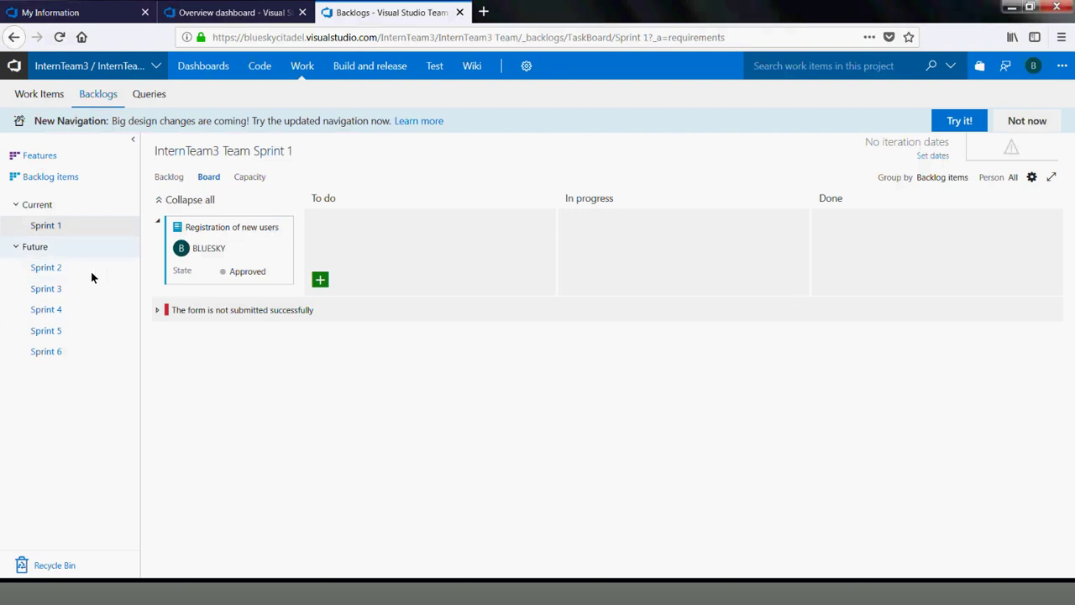
{"action": "left_click", "coordinate": [44, 227]}
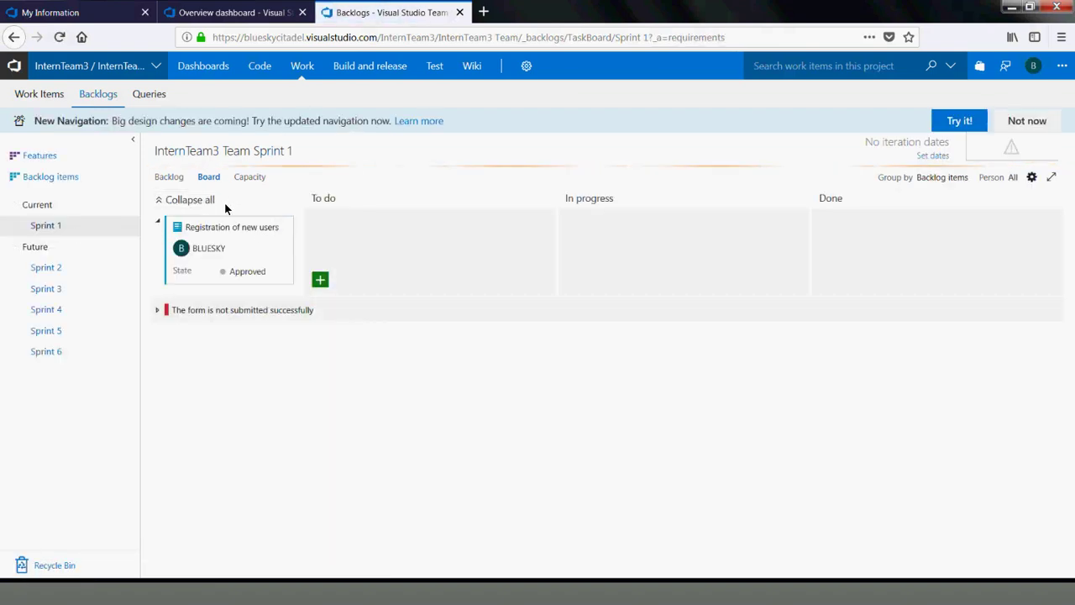
Add backlog items Test1, Test2, Item3 and Item 4 to the Sprint 1 backlog
{"action": "left_click", "coordinate": [180, 180]}
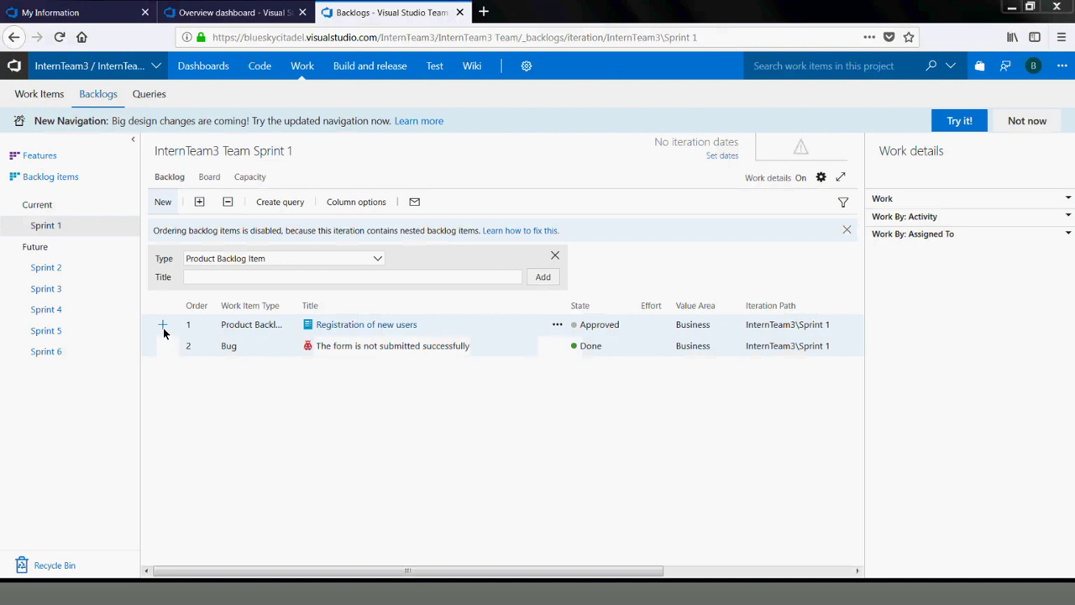
{"action": "left_click", "coordinate": [250, 275]}
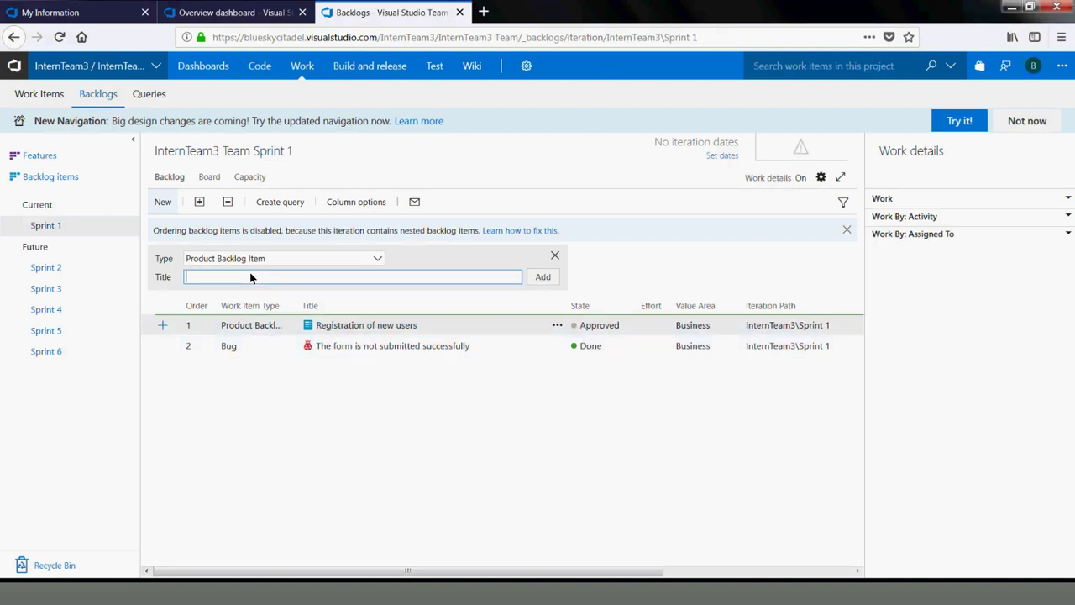
{"action": "type", "text": "Test"}
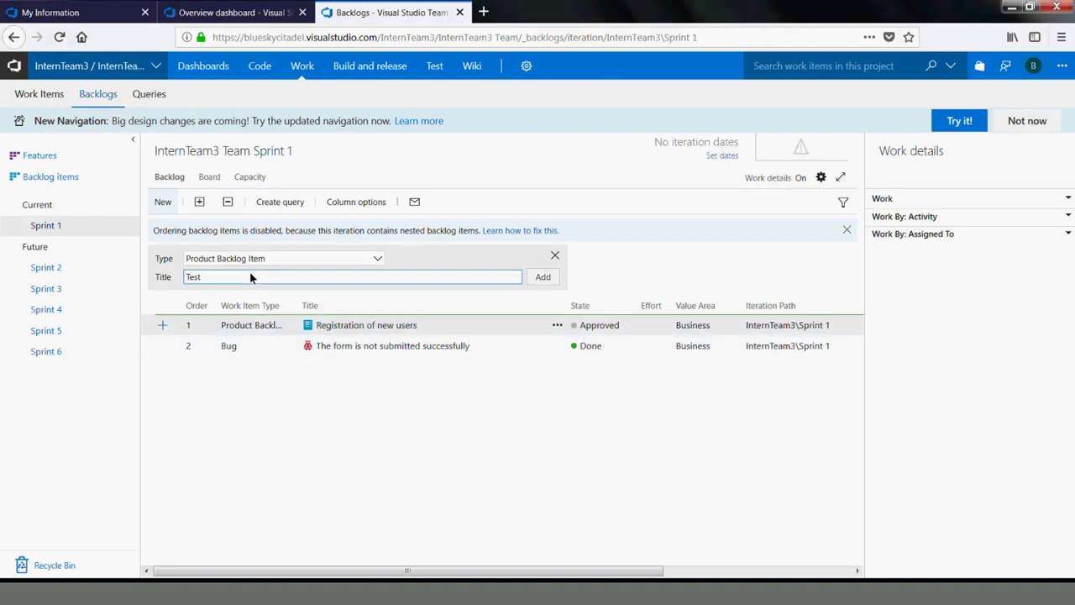
{"action": "type", "text": "1"}
{"action": "key", "text": "Return"}
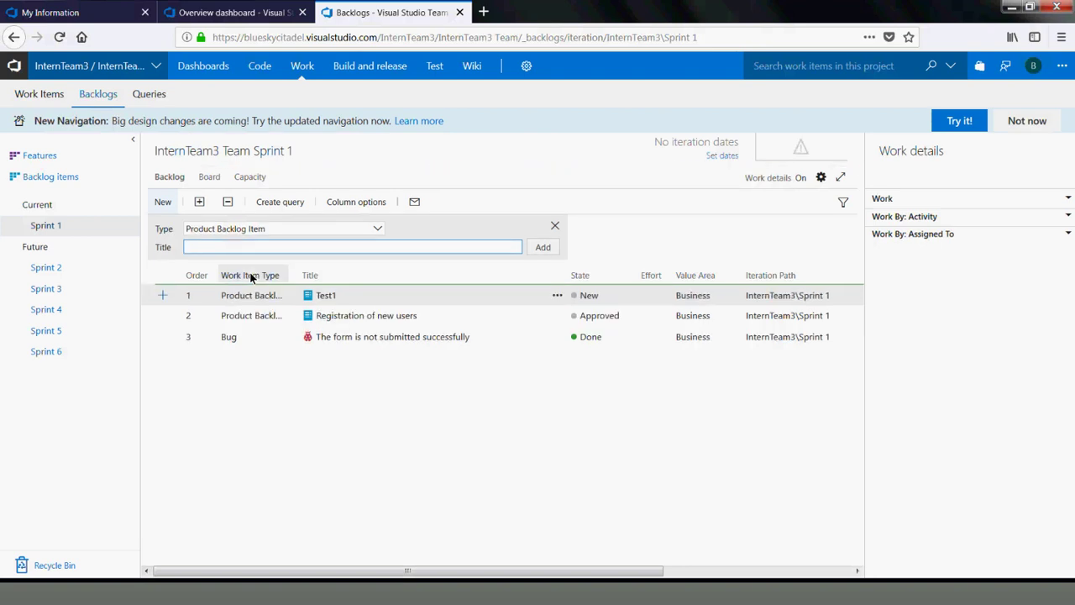
{"action": "left_click", "coordinate": [238, 252]}
{"action": "type", "text": "Test2"}
{"action": "key", "text": "BackSpace"}
{"action": "key", "text": "Return"}
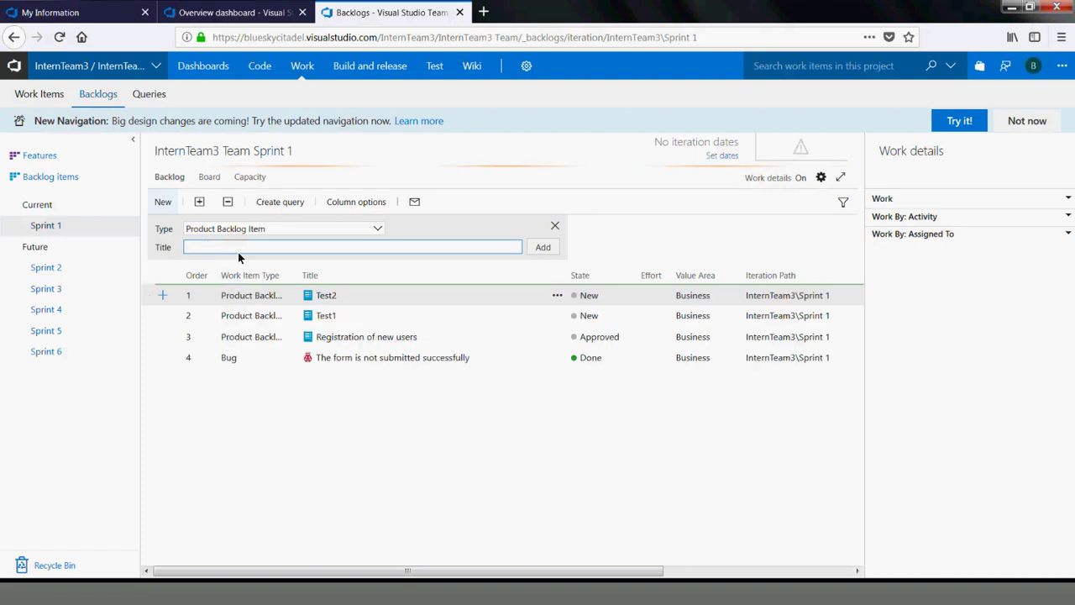
{"action": "type", "text": "Item"}
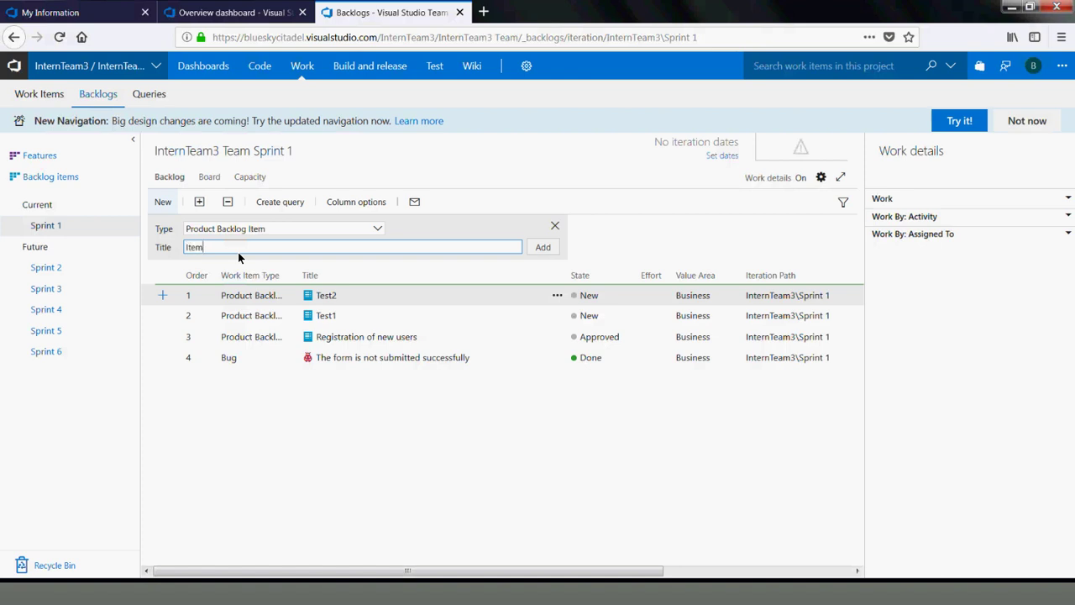
{"action": "type", "text": "3"}
{"action": "key", "text": "Return"}
{"action": "type", "text": "Item"}
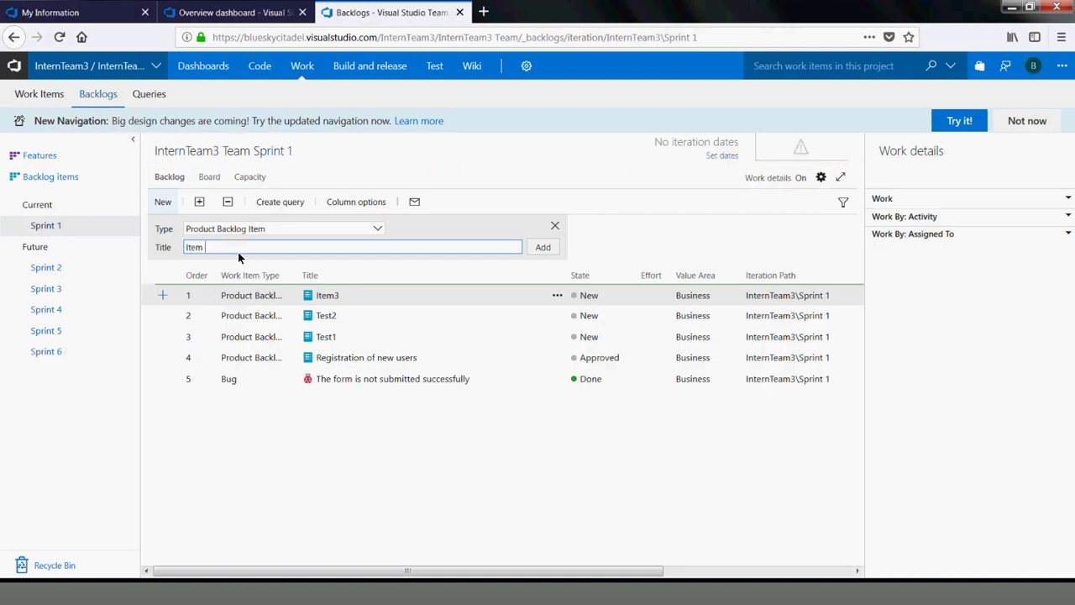
{"action": "key", "text": "Return"}
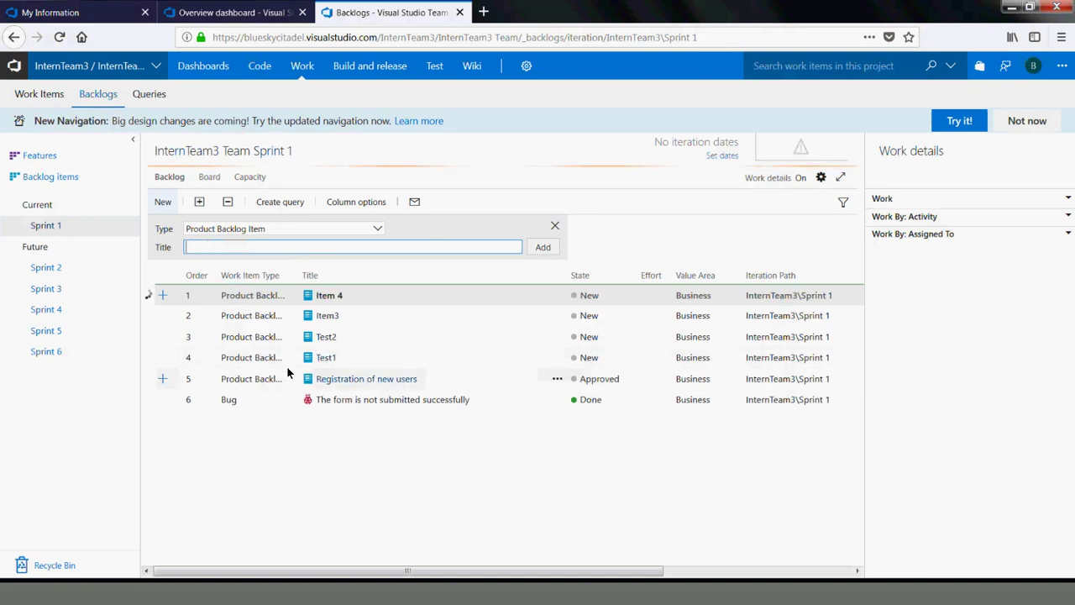
Move Item 4, Item3, Test1, Registration of new users and Test2 from Sprint 1 to Sprint 2
{"action": "left_click", "coordinate": [339, 293]}
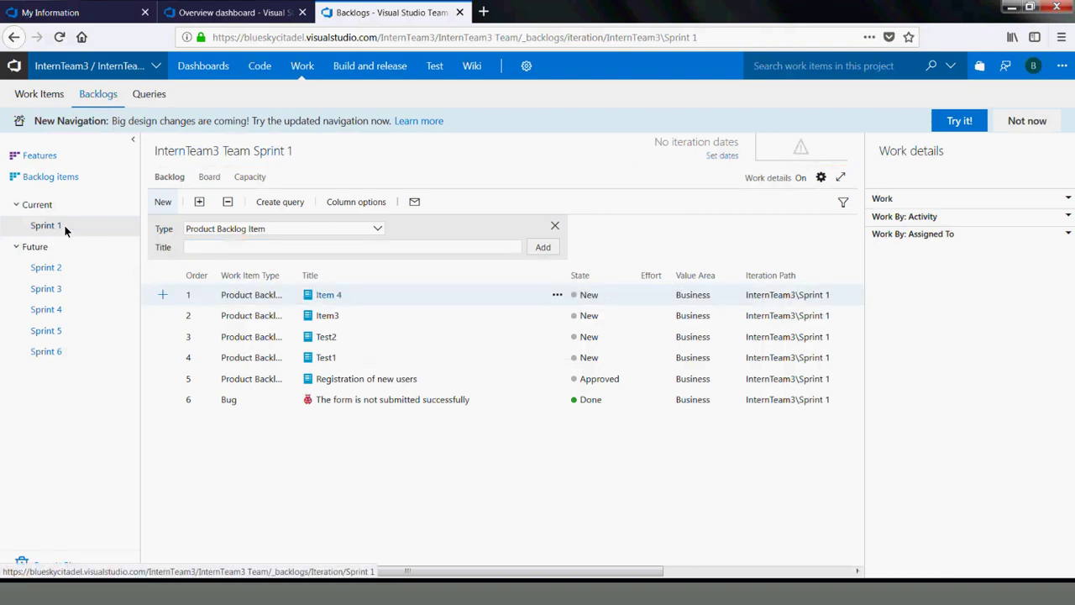
{"action": "left_click_drag", "start_coordinate": [274, 296], "coordinate": [59, 225]}
{"action": "left_click_drag", "start_coordinate": [327, 345], "coordinate": [53, 267]}
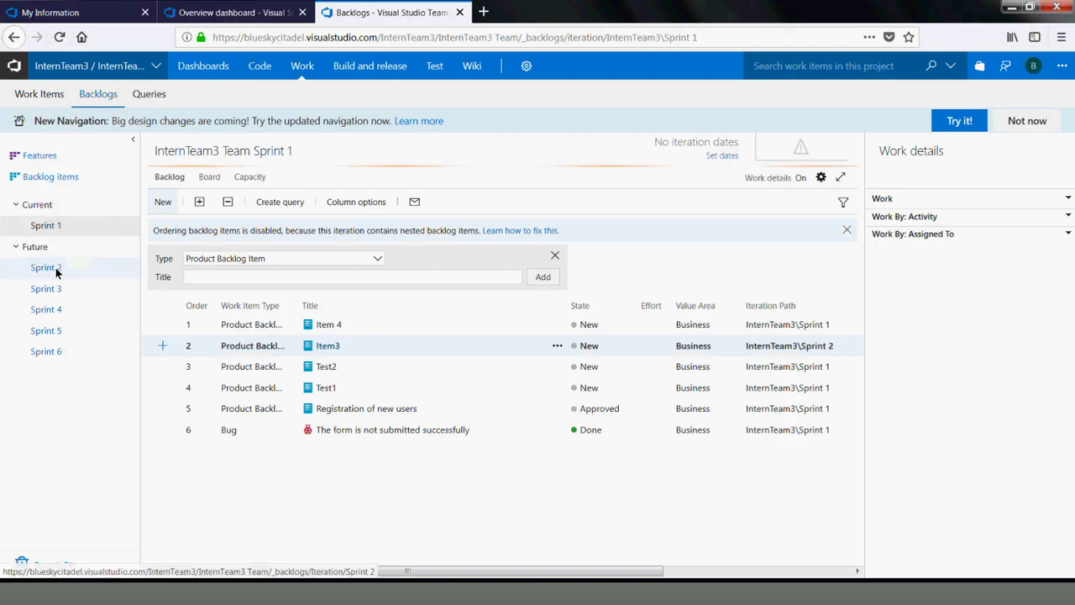
{"action": "left_click_drag", "start_coordinate": [333, 366], "coordinate": [44, 281]}
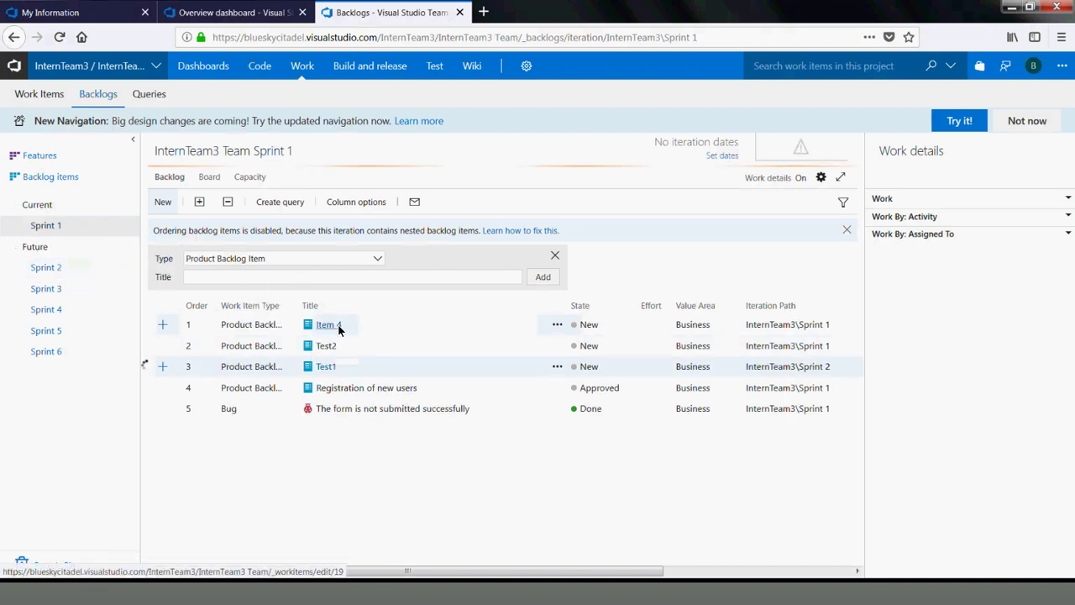
{"action": "left_click_drag", "start_coordinate": [330, 329], "coordinate": [48, 267]}
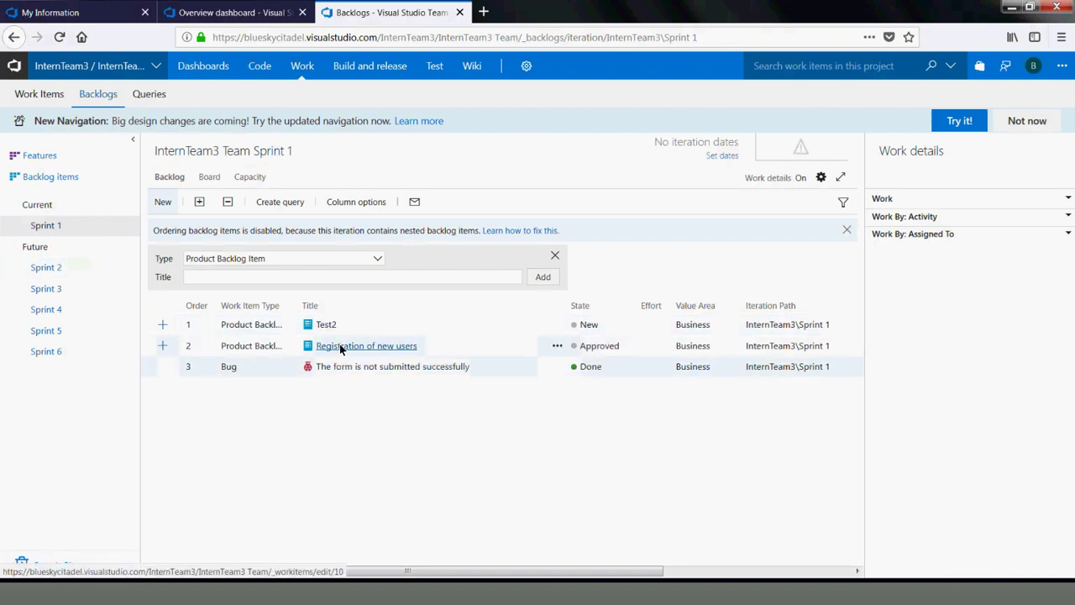
{"action": "left_click_drag", "start_coordinate": [320, 347], "coordinate": [50, 268]}
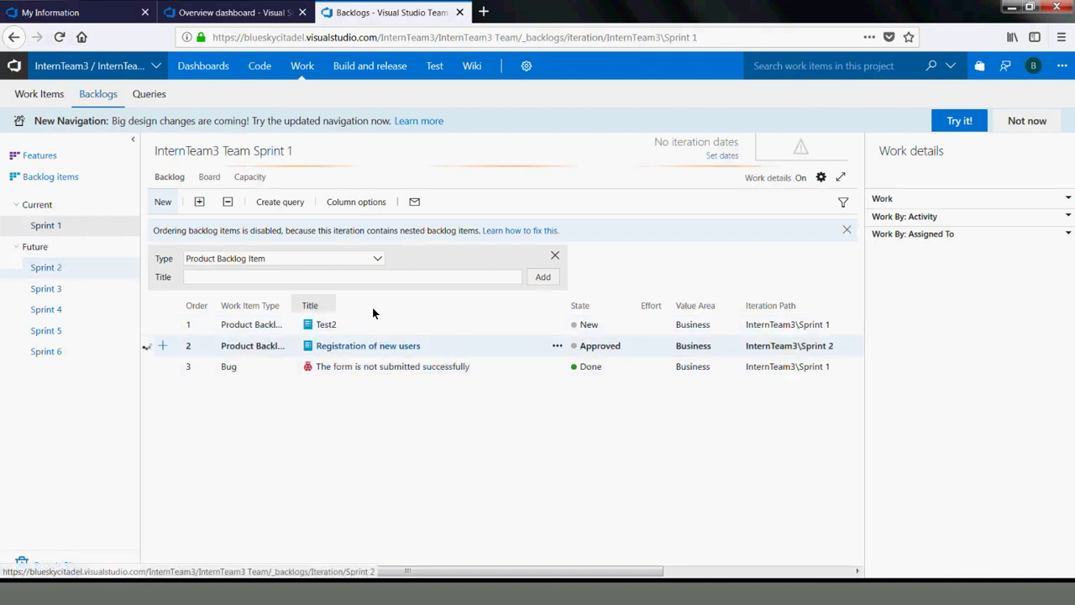
{"action": "left_click_drag", "start_coordinate": [333, 322], "coordinate": [49, 278]}
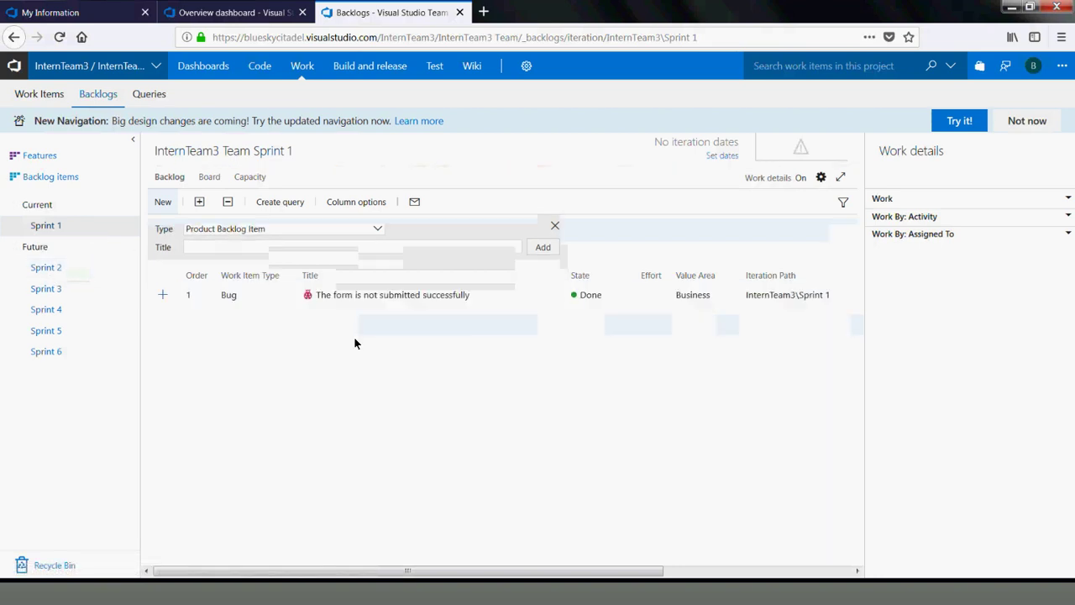
{"action": "left_click_drag", "start_coordinate": [344, 296], "coordinate": [46, 269]}
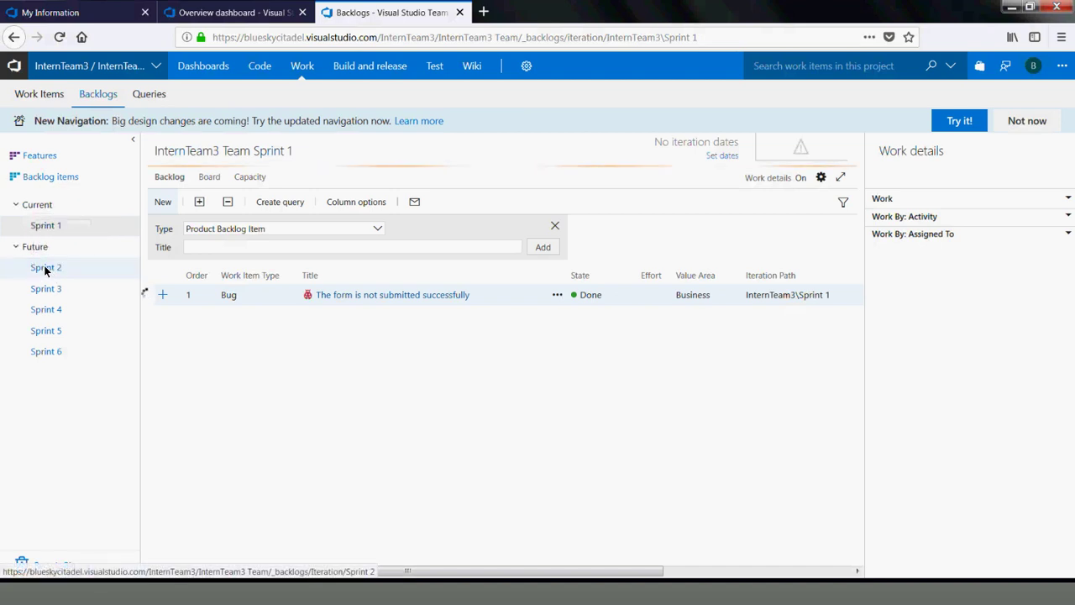
Drop the bug into Sprint 2, check the Sprint 2 backlog, then open Creating multiple Items from Sprint 1
{"action": "left_click", "coordinate": [44, 267]}
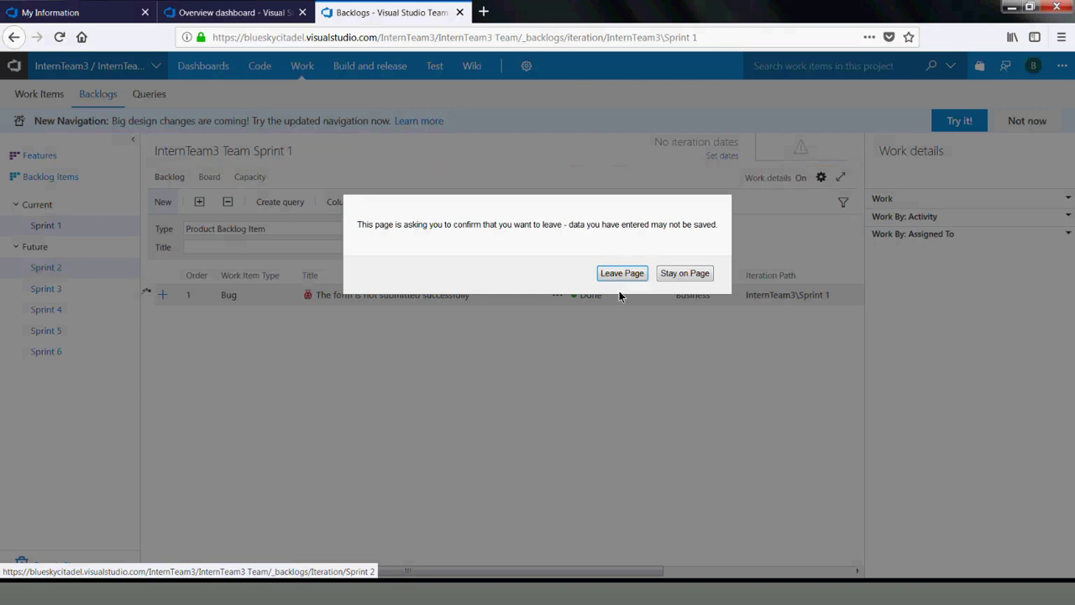
{"action": "left_click", "coordinate": [684, 274]}
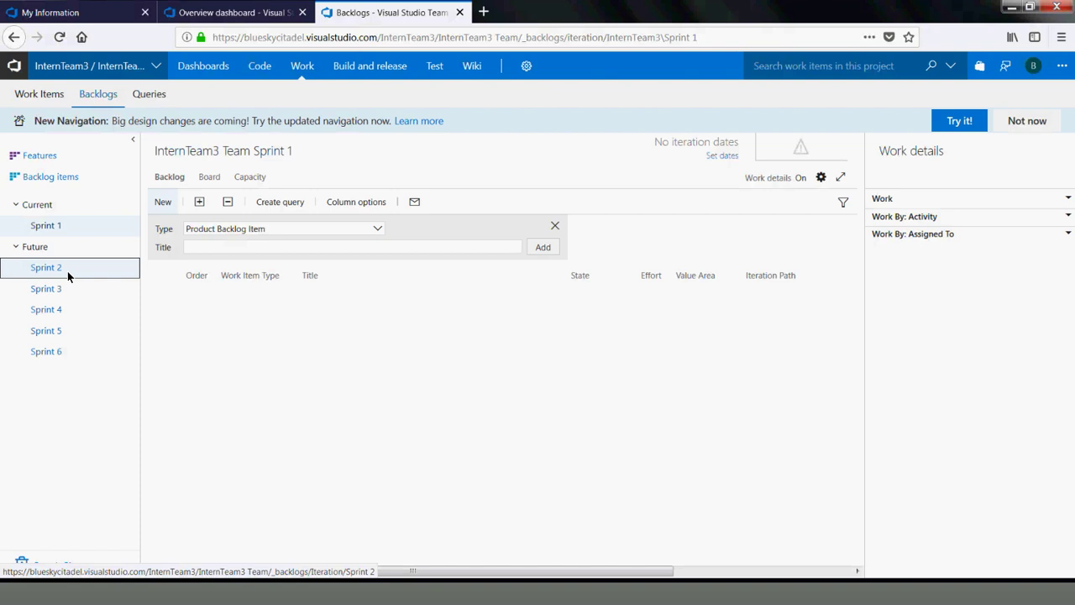
{"action": "left_click", "coordinate": [45, 267]}
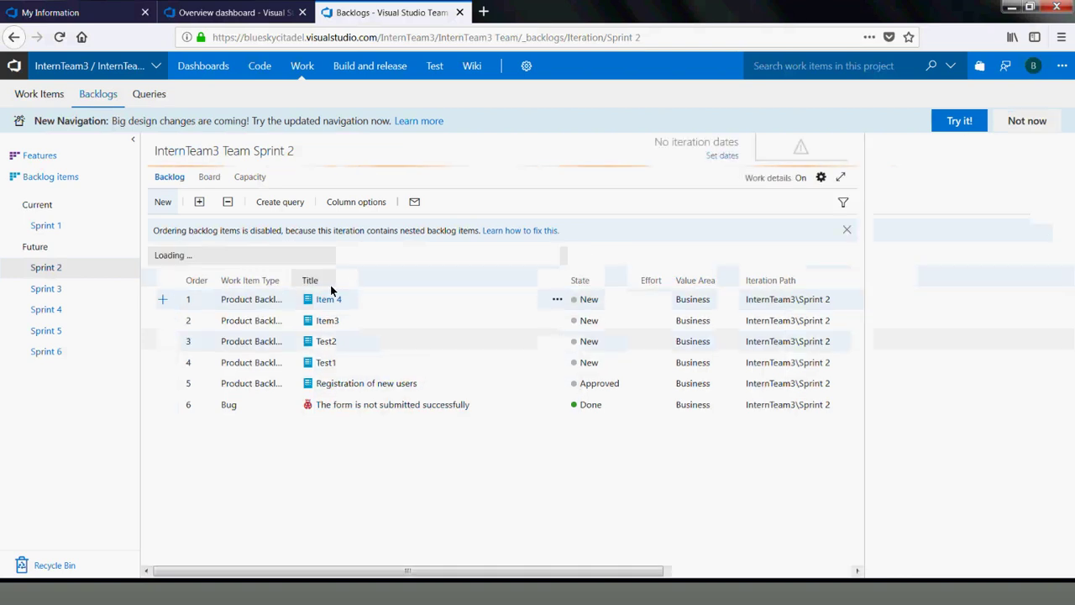
{"action": "left_click", "coordinate": [51, 226]}
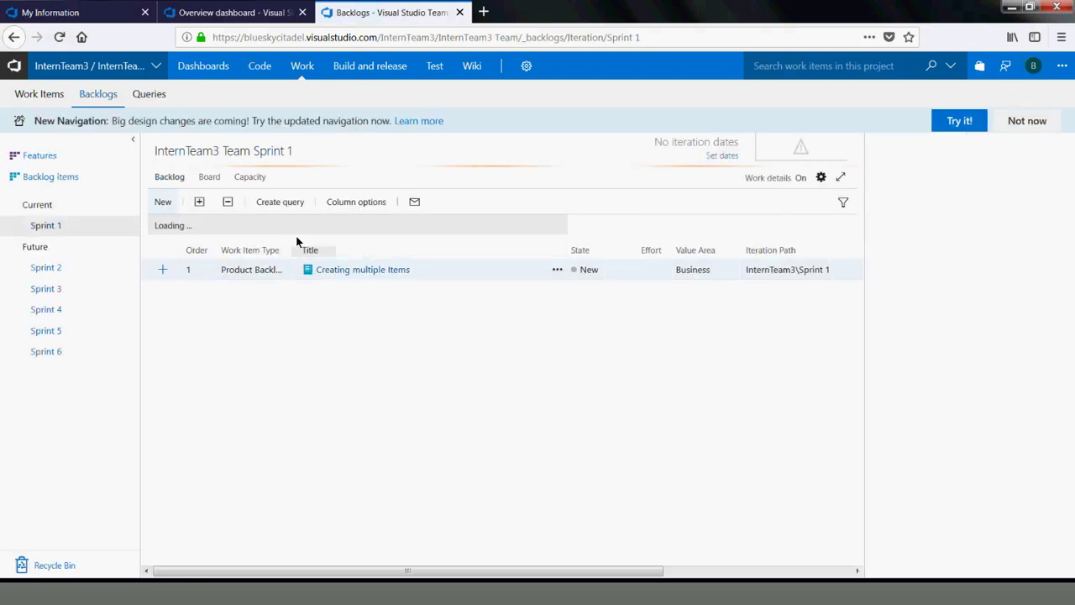
{"action": "left_click", "coordinate": [43, 267]}
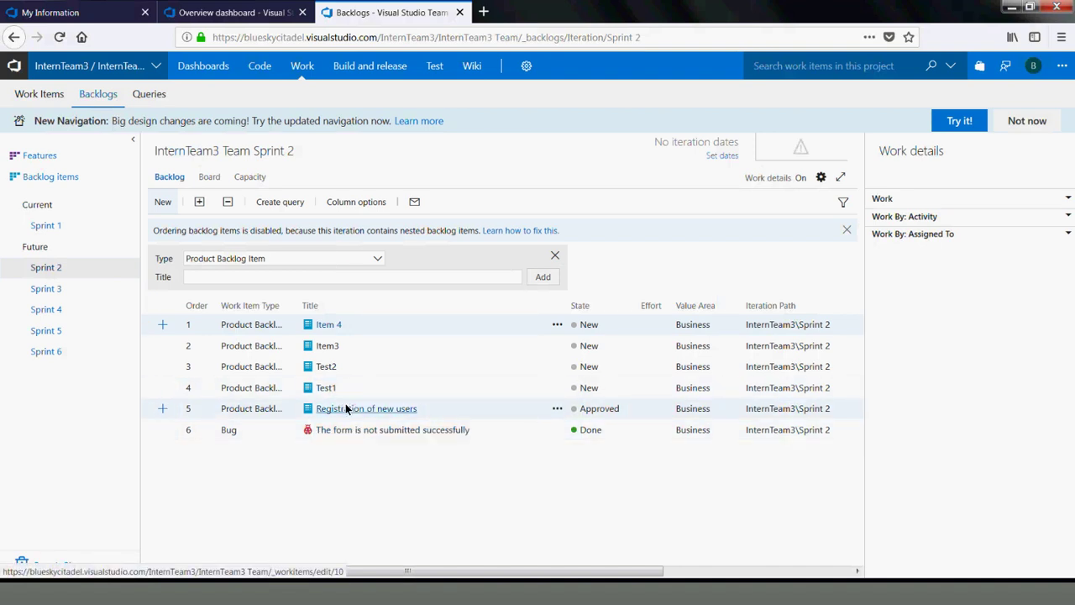
{"action": "left_click", "coordinate": [46, 226]}
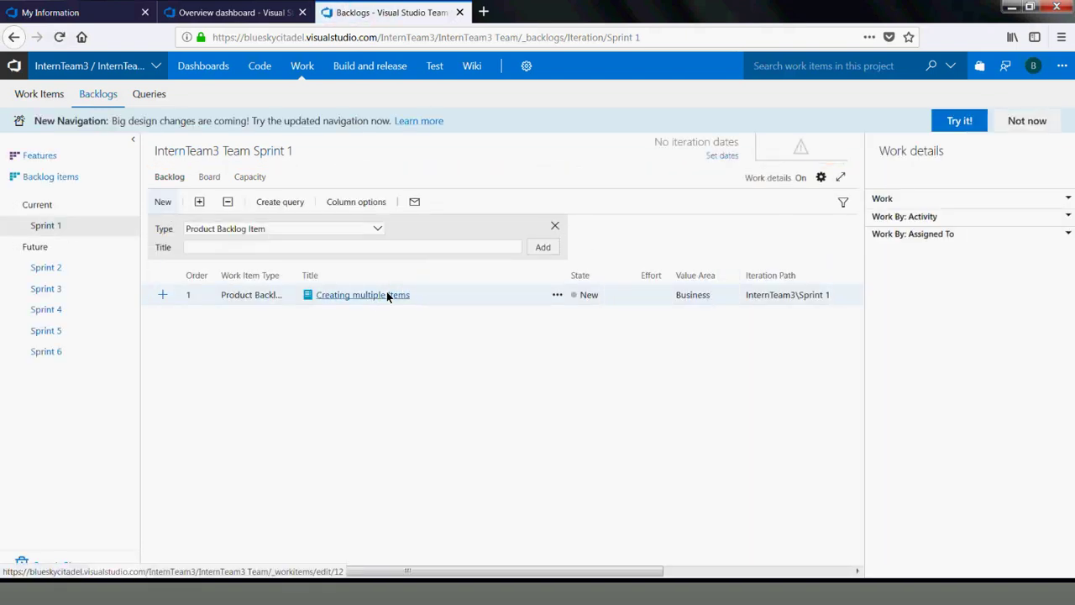
{"action": "left_click", "coordinate": [387, 294]}
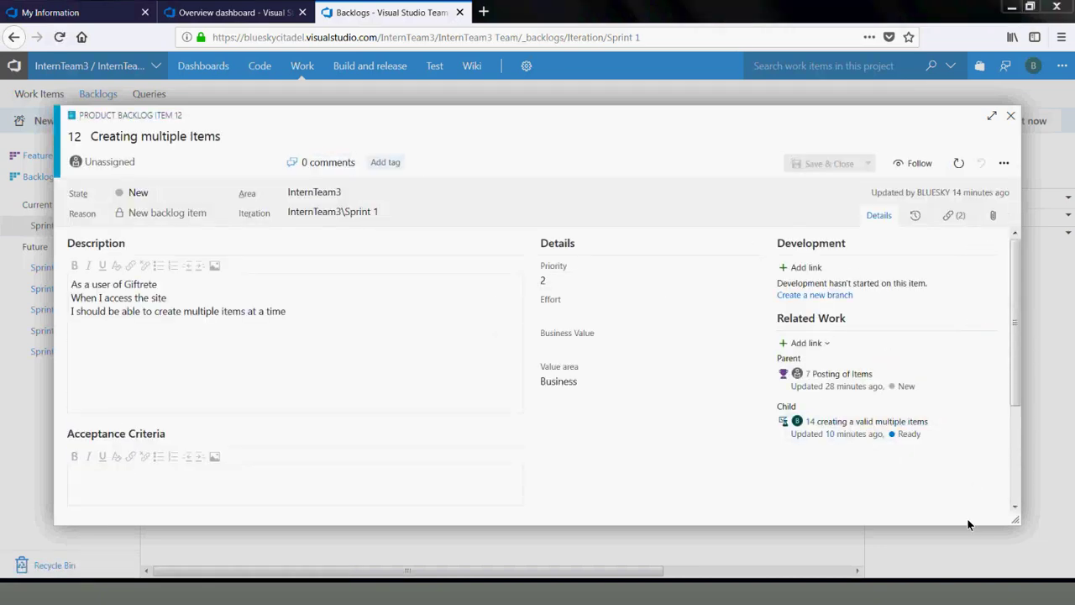
In child test case 14, change step 1's action to 'Click on Login on giftrete.com'
{"action": "left_click", "coordinate": [839, 423]}
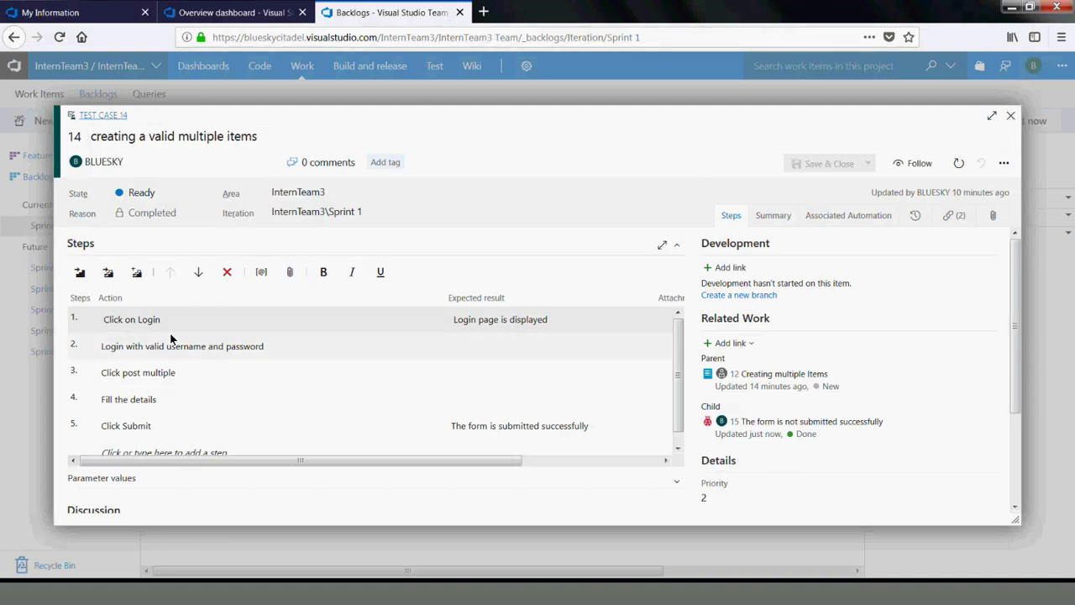
{"action": "left_click", "coordinate": [165, 319]}
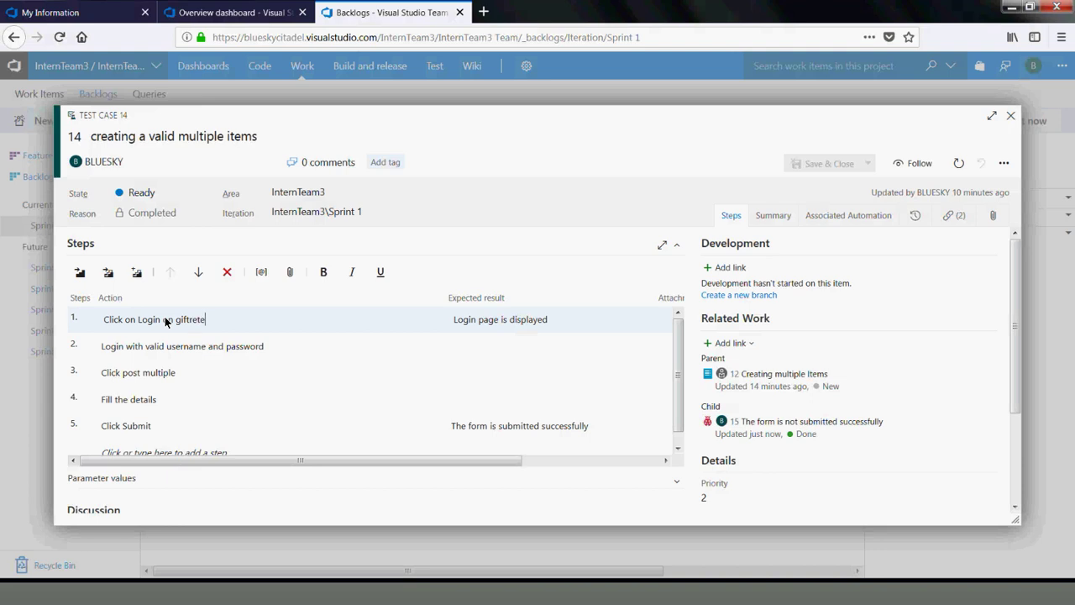
{"action": "key", "text": "Down"}
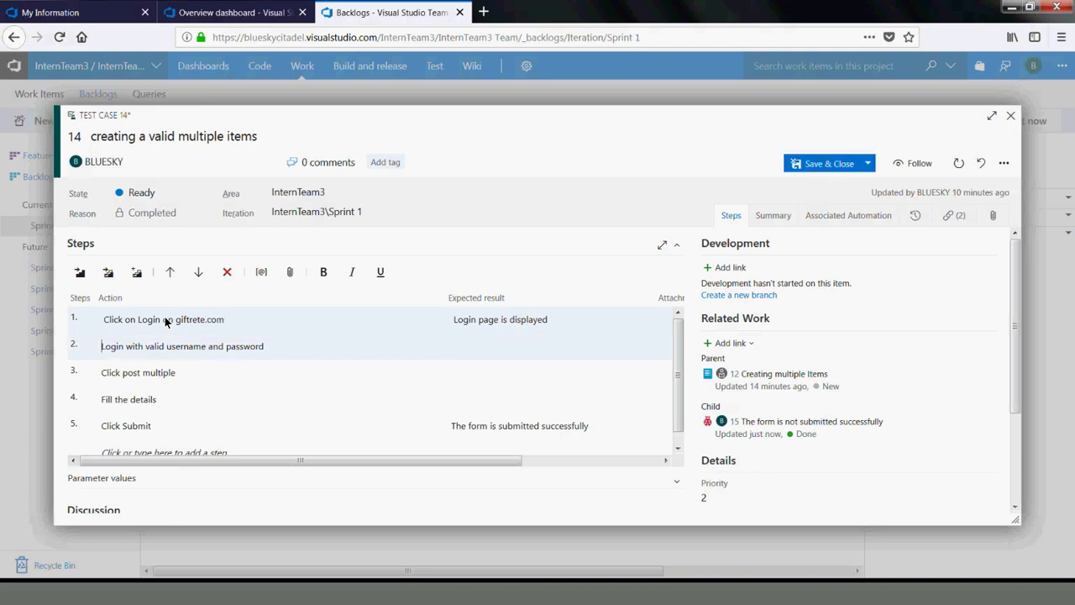
Load giftrete.com in a new browser tab
{"action": "left_click", "coordinate": [484, 12]}
{"action": "type", "text": "giftrete.com/"}
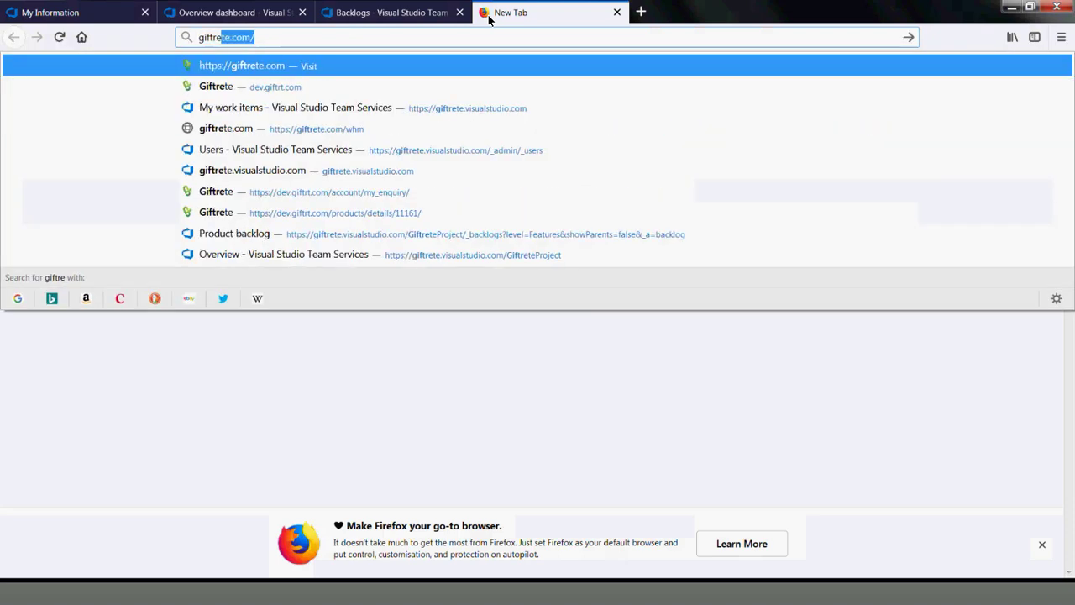
{"action": "key", "text": "Return"}
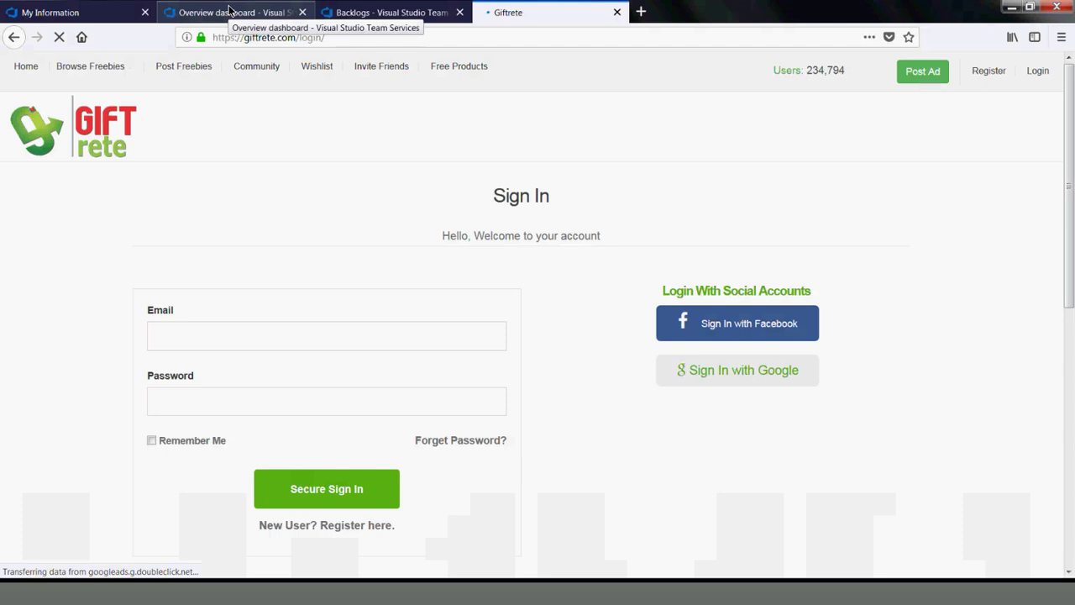
{"action": "left_click", "coordinate": [374, 13]}
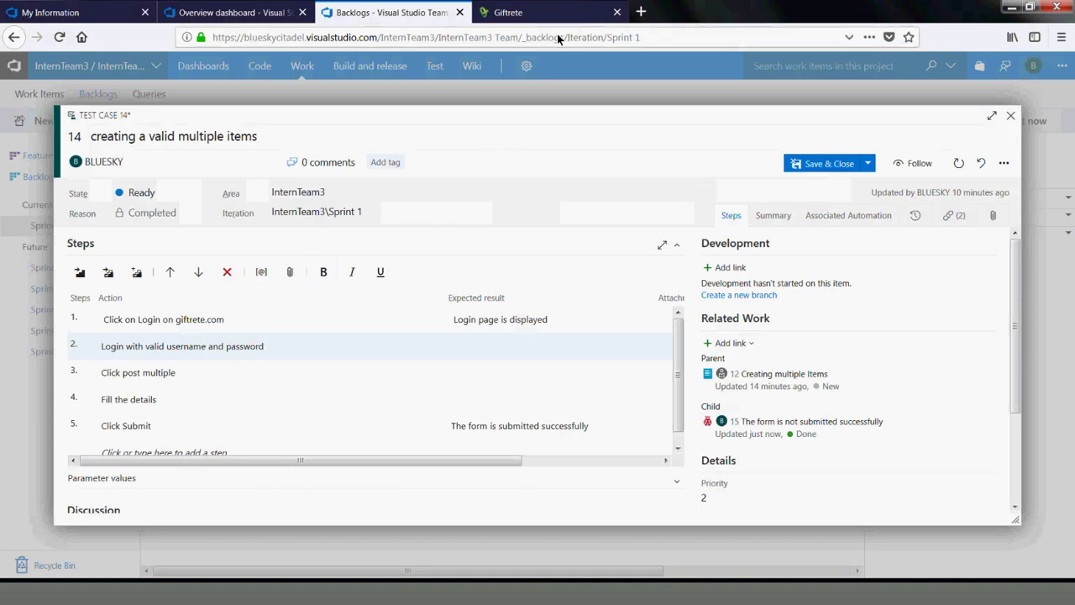
Sign in to Giftrete with the account email and password
{"action": "left_click", "coordinate": [536, 14]}
{"action": "left_click", "coordinate": [256, 332]}
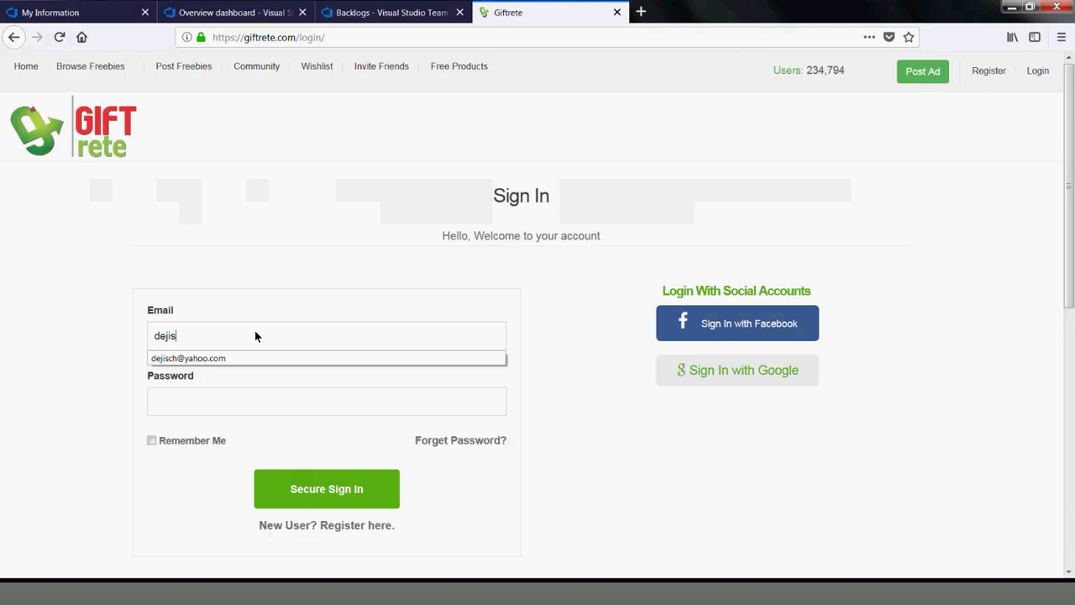
{"action": "key", "text": "Tab"}
{"action": "type", "text": "•••••••••••"}
{"action": "key", "text": "Return"}
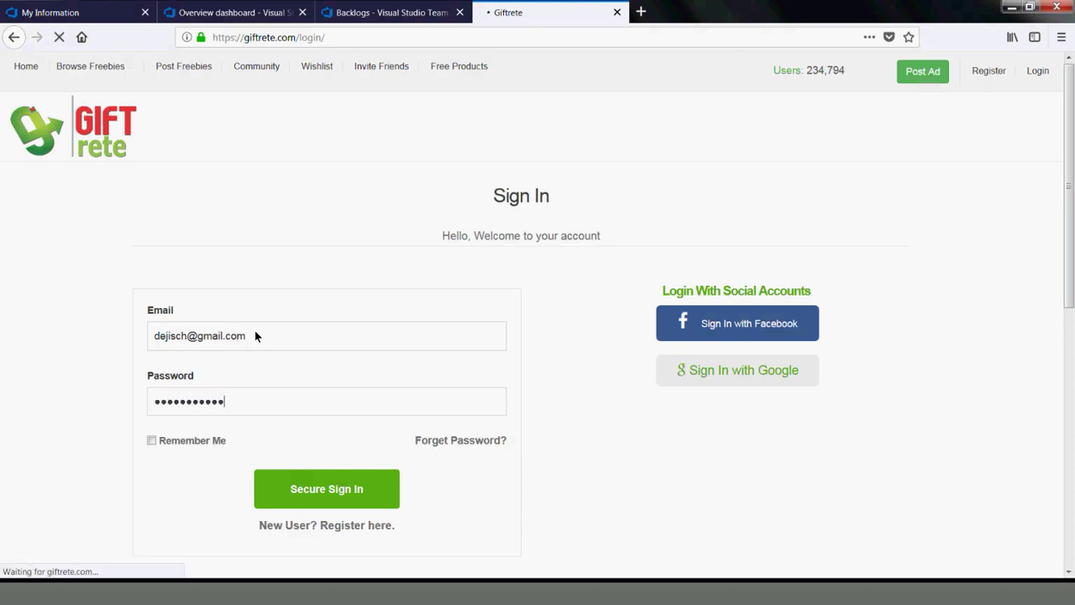
Check the signed-in Giftrete site, then return to the test case 14 form
{"action": "left_click", "coordinate": [383, 12]}
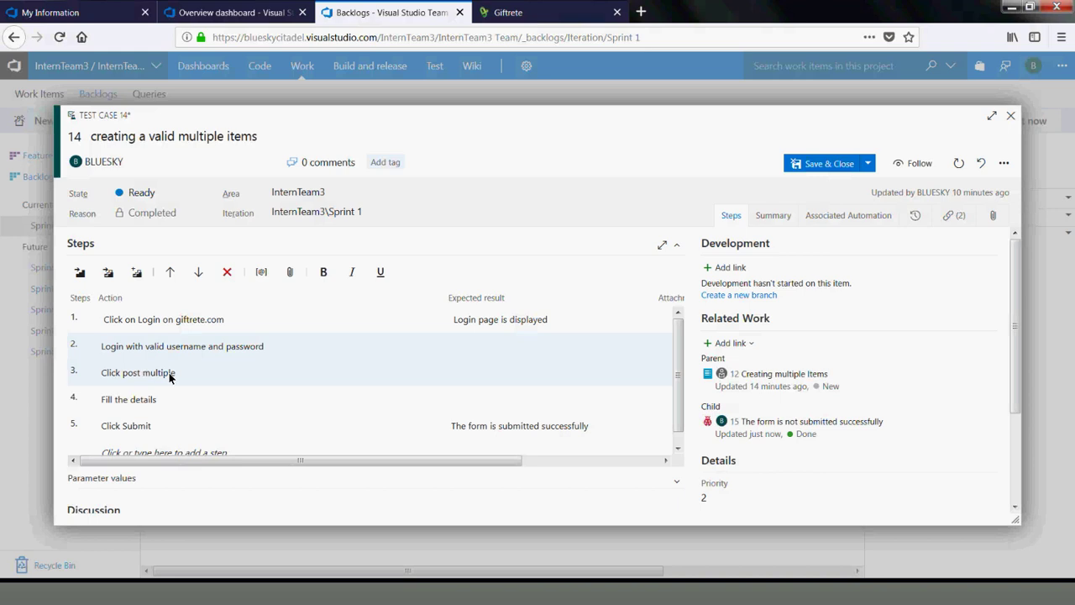
{"action": "left_click", "coordinate": [525, 22]}
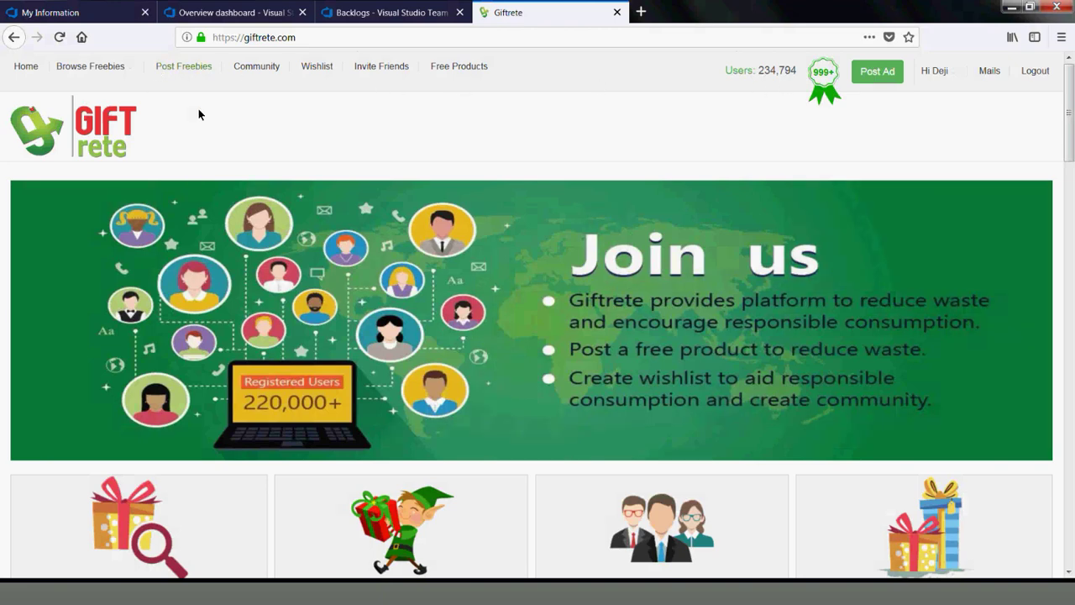
{"action": "left_click_drag", "start_coordinate": [1073, 107], "coordinate": [1072, 23]}
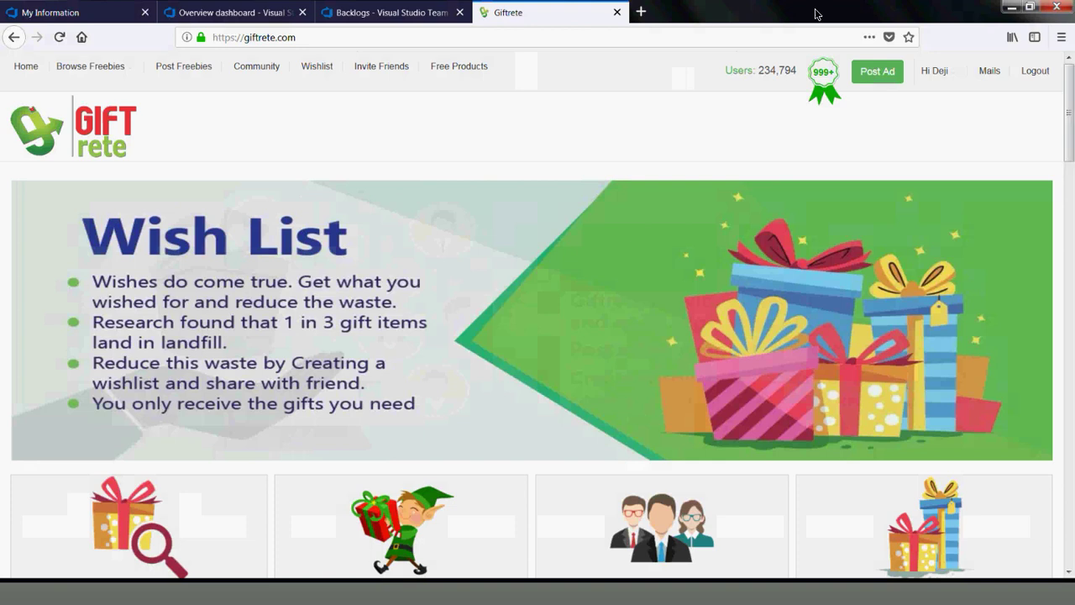
{"action": "left_click", "coordinate": [357, 13]}
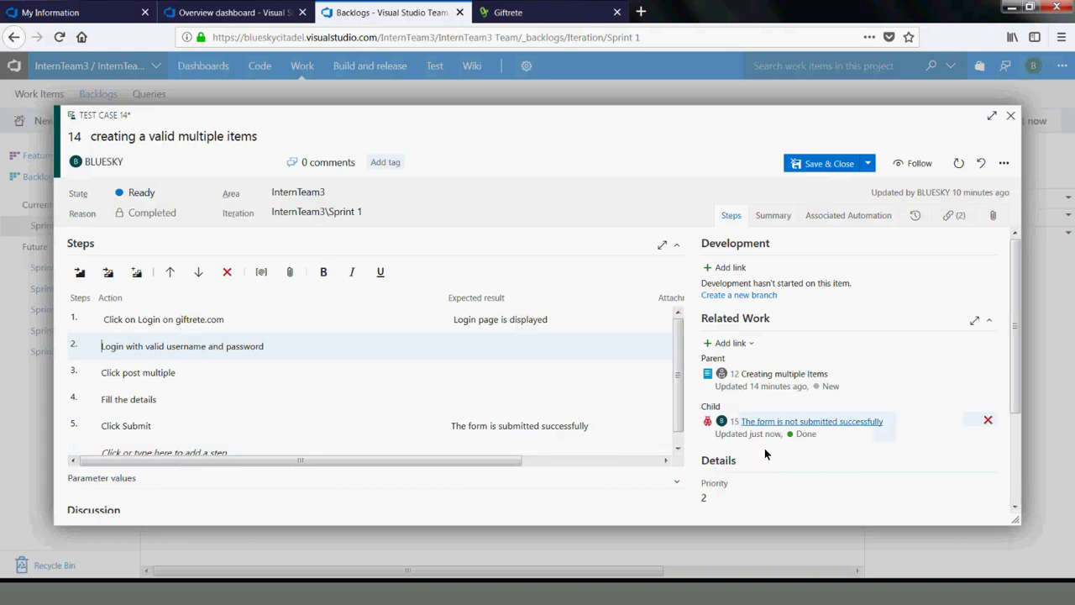
Create child bug 'No post multiple' under test case 14 and save it
{"action": "left_click", "coordinate": [732, 344]}
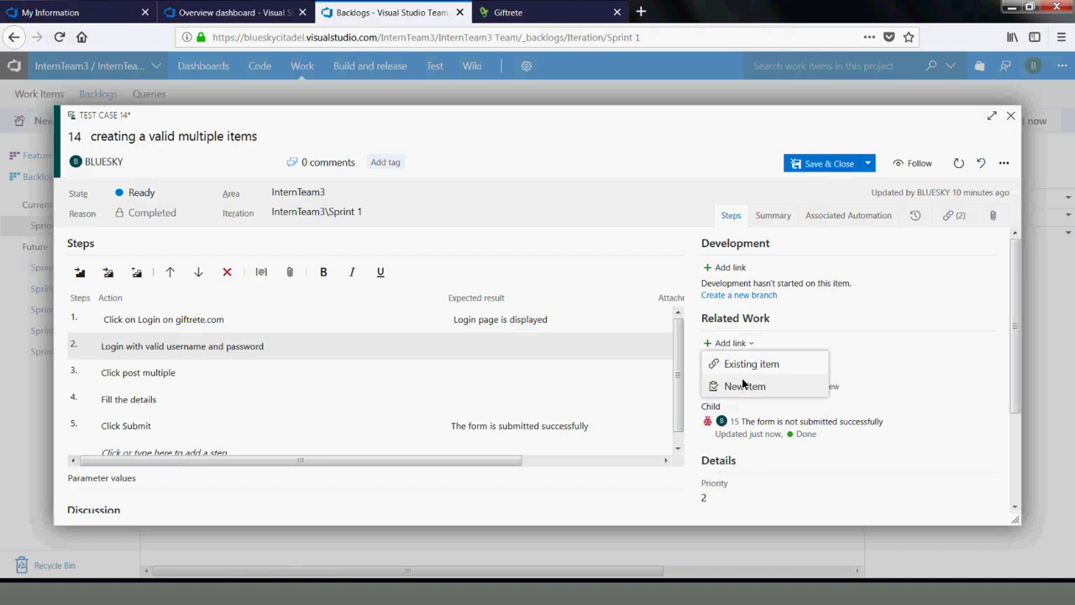
{"action": "left_click", "coordinate": [743, 386]}
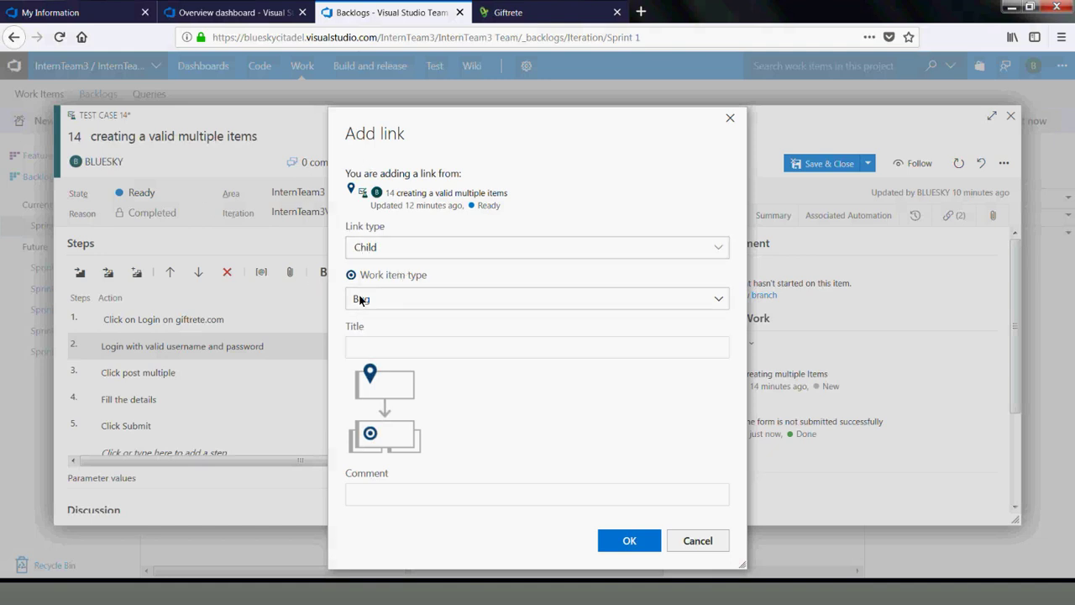
{"action": "left_click", "coordinate": [403, 348]}
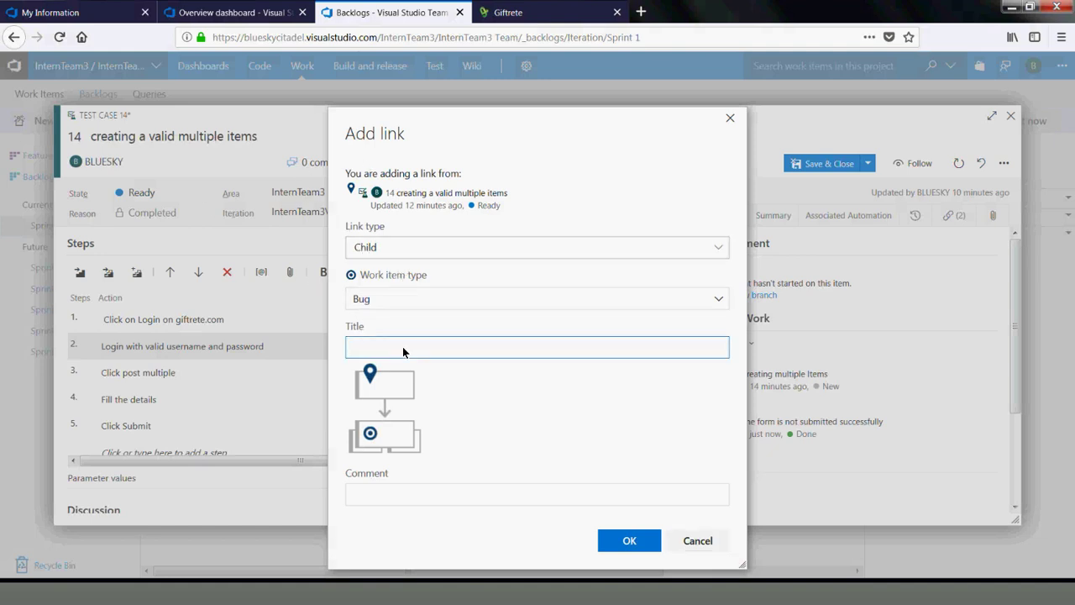
{"action": "type", "text": "No p"}
{"action": "left_click", "coordinate": [628, 539]}
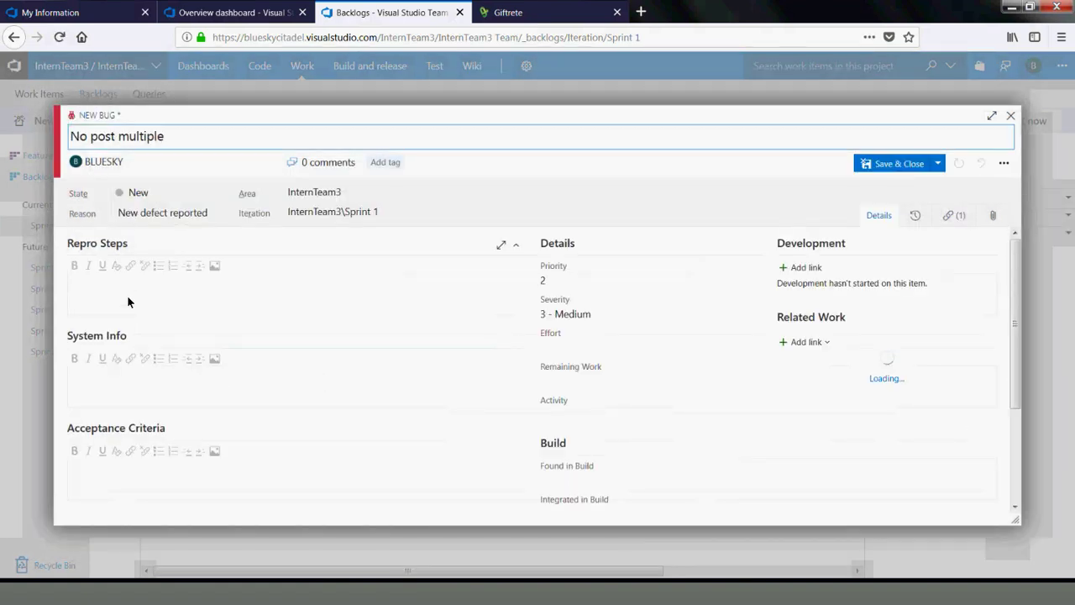
{"action": "left_click", "coordinate": [127, 295]}
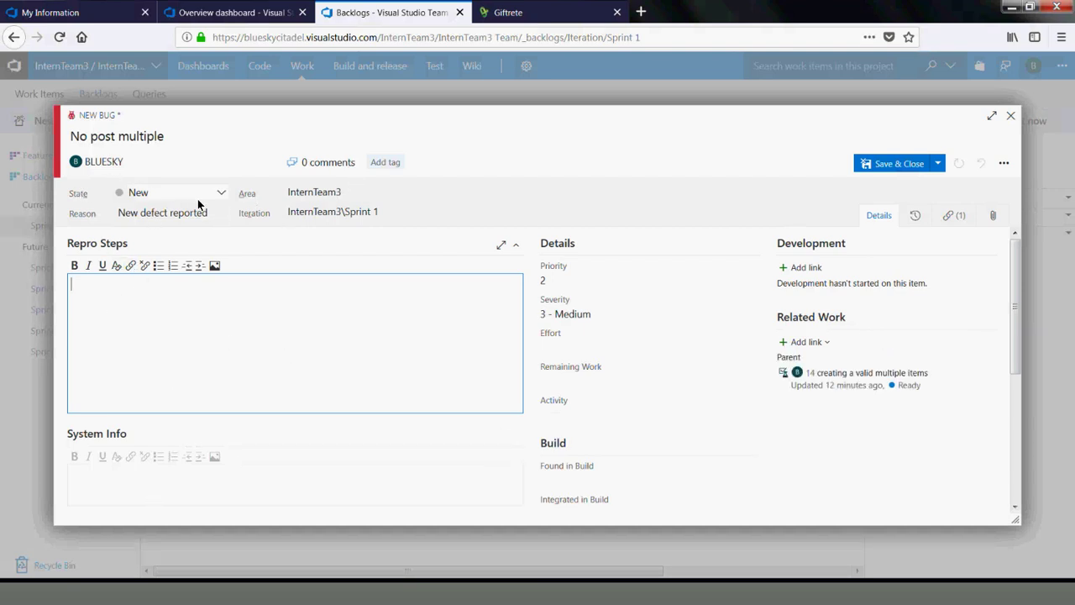
{"action": "left_click", "coordinate": [900, 165]}
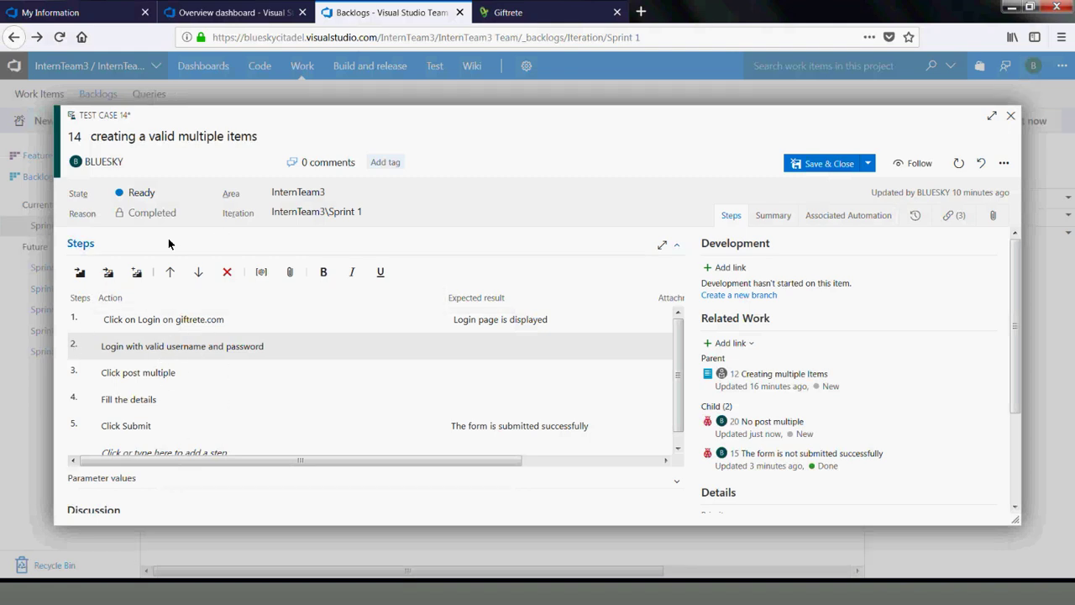
Save test case 14 with state Ready and close its work item dialogs
{"action": "left_click", "coordinate": [205, 194]}
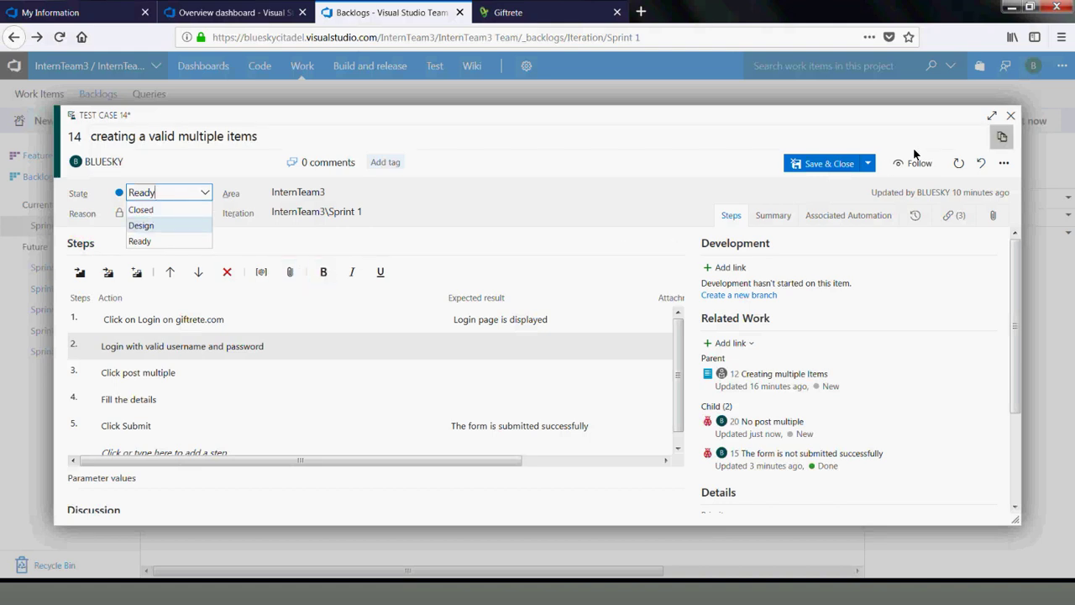
{"action": "left_click", "coordinate": [839, 180]}
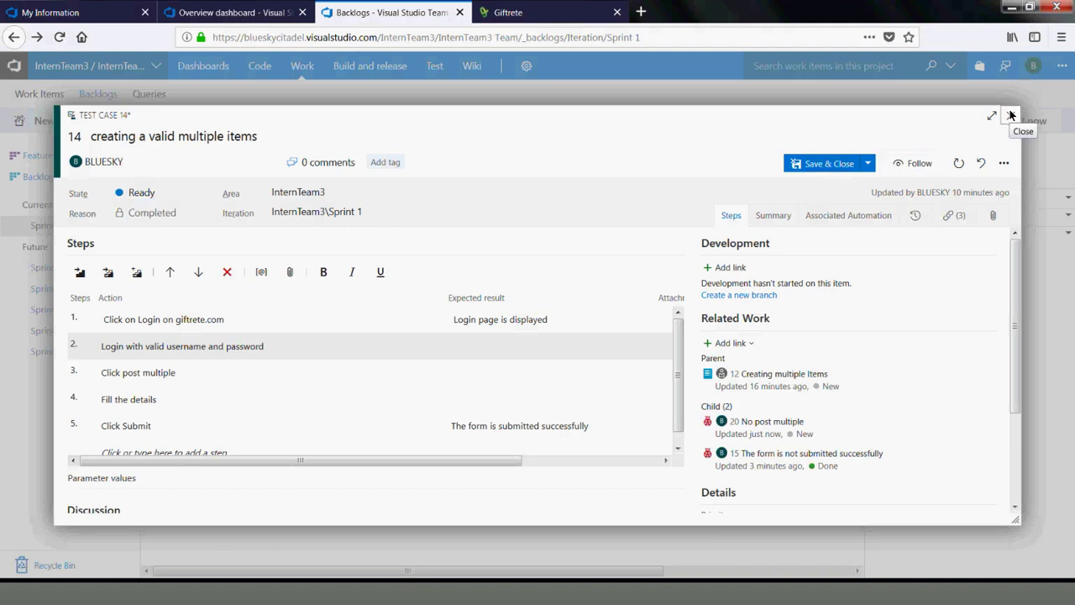
{"action": "left_click", "coordinate": [808, 166]}
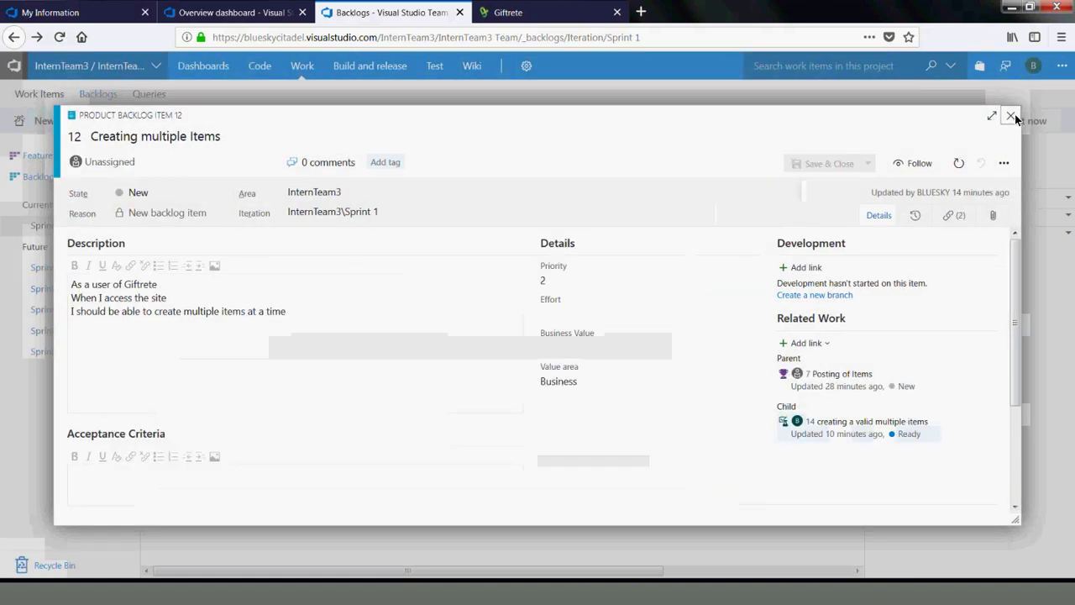
{"action": "left_click", "coordinate": [1012, 117]}
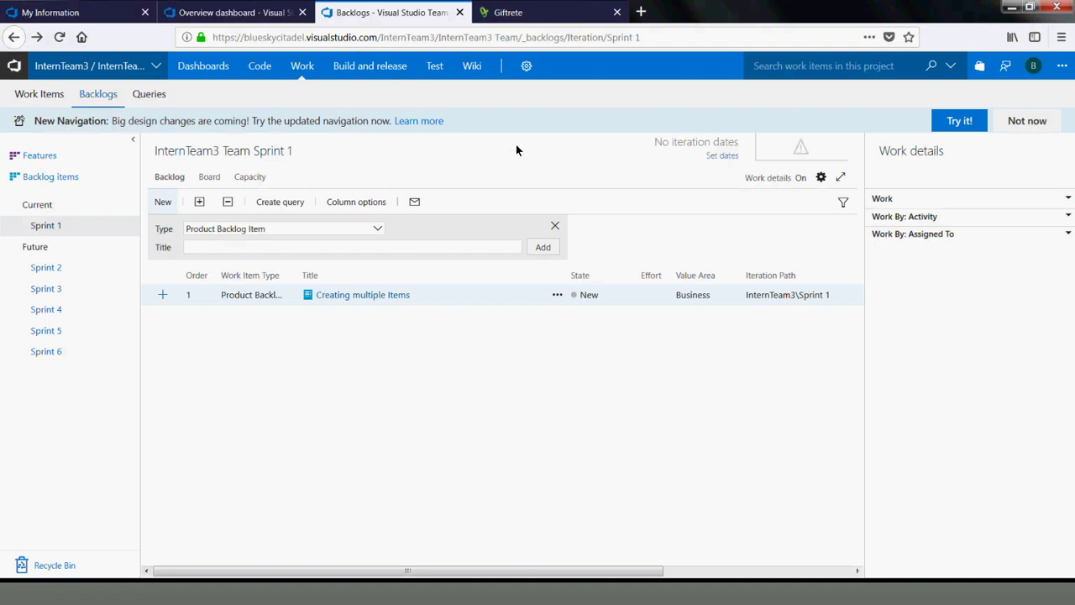
Browse the site address and profile menu, then switch to the Sprint 2 backlog
{"action": "mouse_move", "coordinate": [370, 66]}
{"action": "left_click_drag", "start_coordinate": [377, 38], "coordinate": [213, 33]}
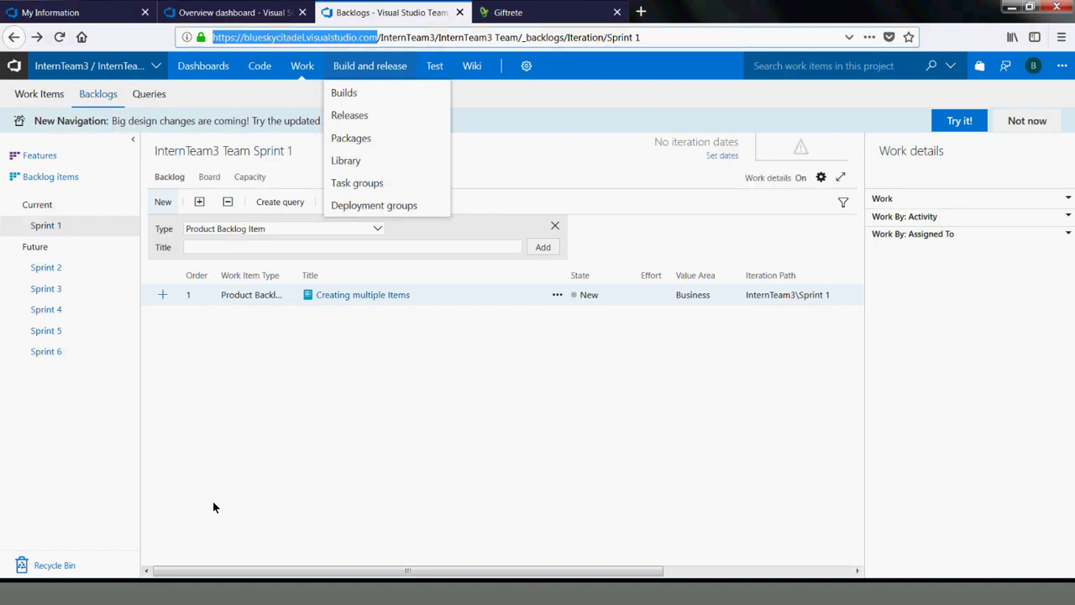
{"action": "left_click", "coordinate": [296, 595]}
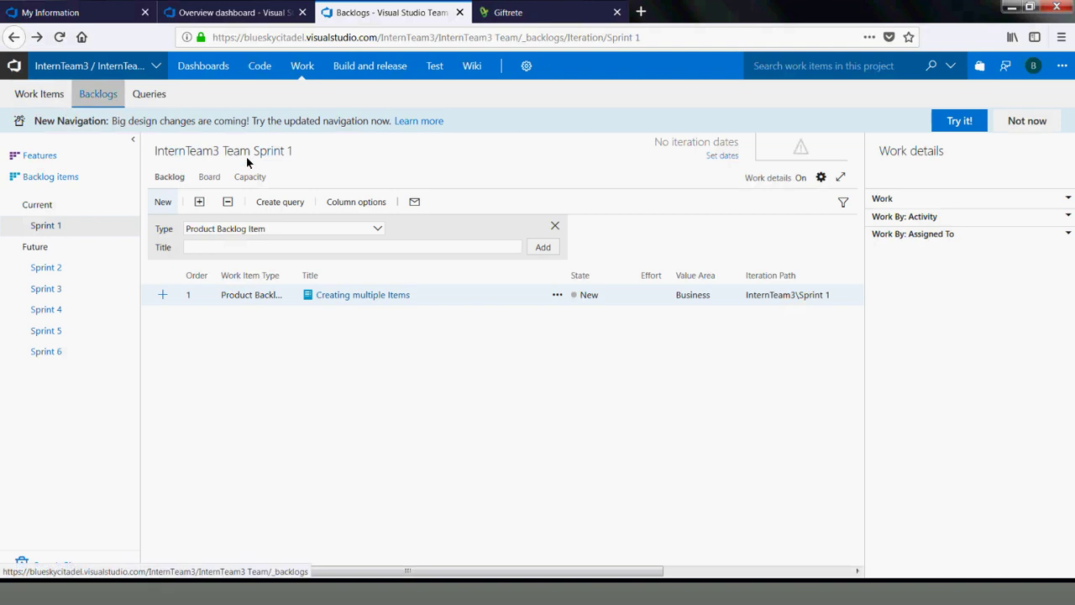
{"action": "left_click", "coordinate": [1032, 67]}
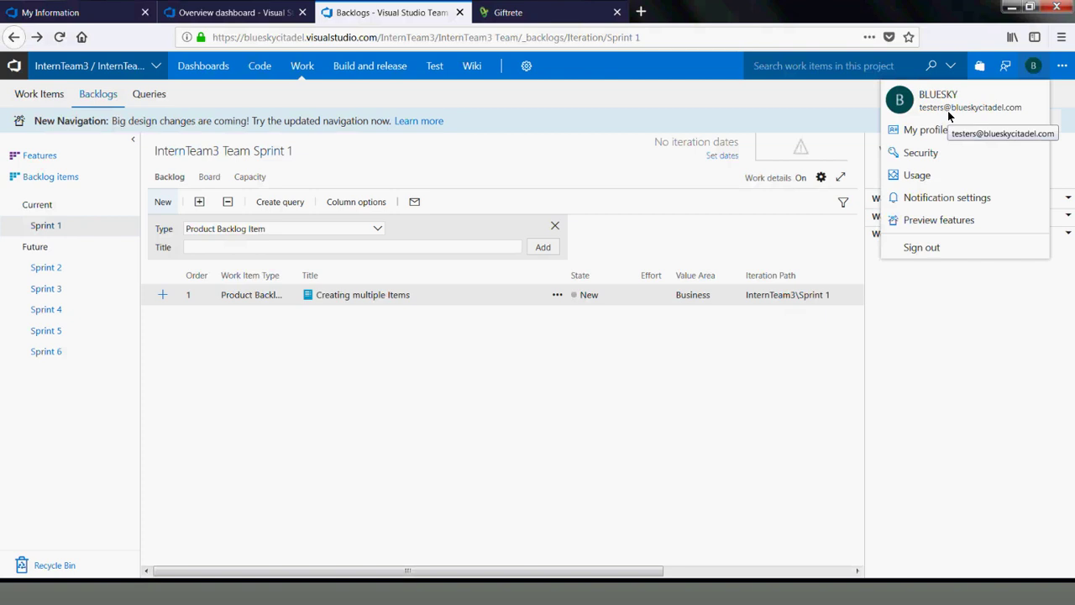
{"action": "mouse_move", "coordinate": [330, 71]}
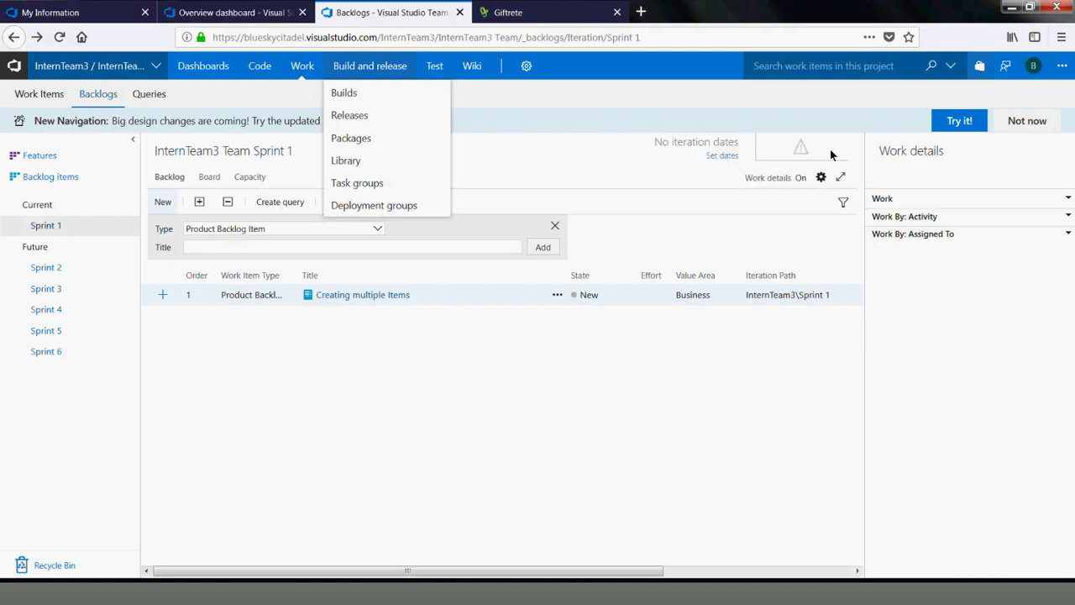
{"action": "left_click", "coordinate": [1034, 66]}
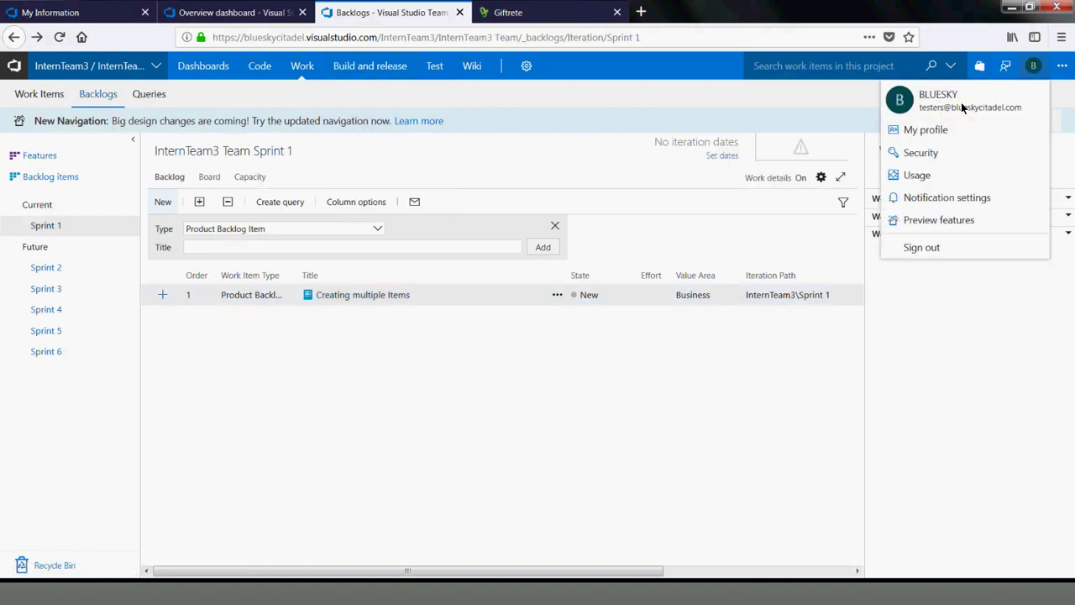
{"action": "double_click", "coordinate": [260, 37]}
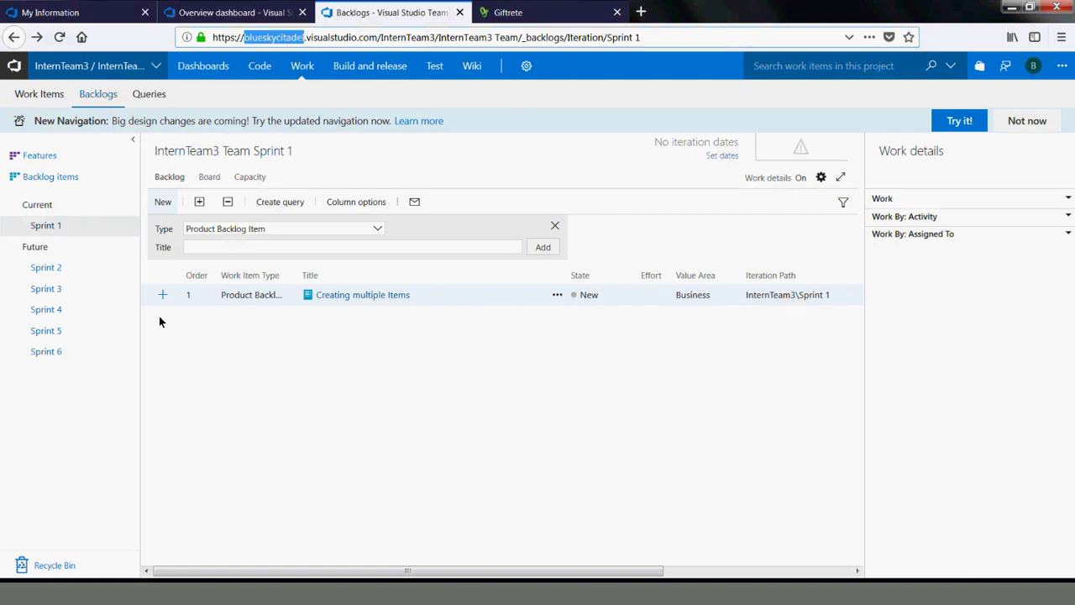
{"action": "left_click", "coordinate": [47, 268]}
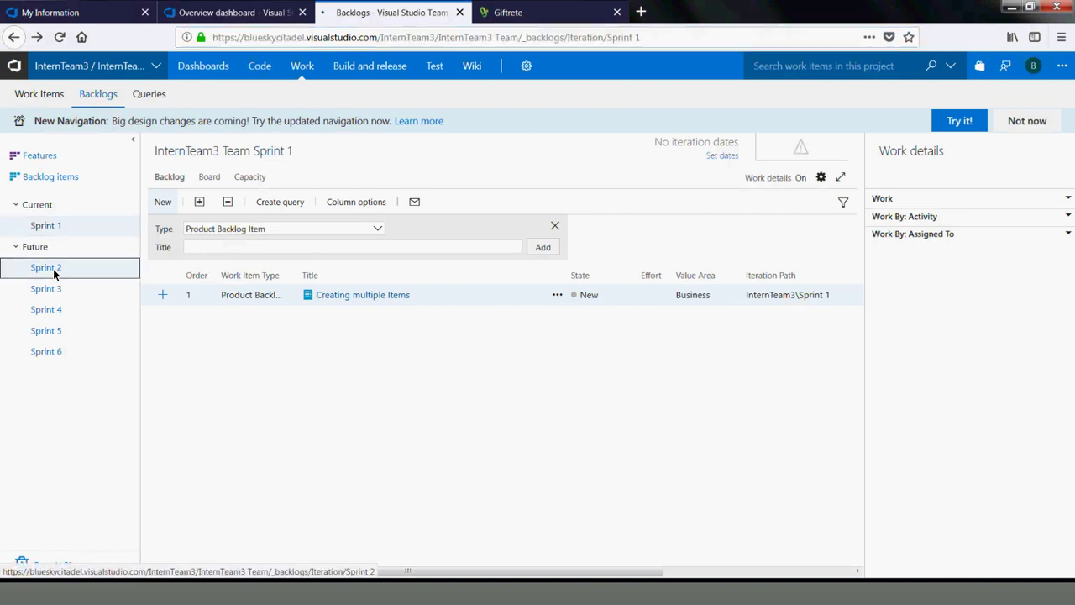
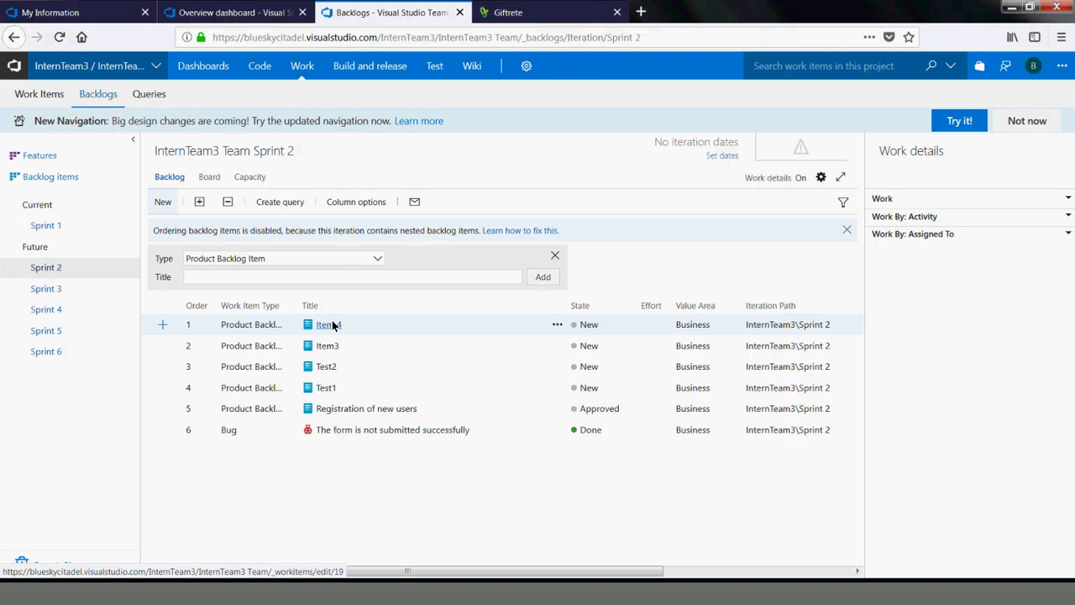
Open Bug 15 'The form is not submitted successfully' from the Sprint 2 backlog as a full page
{"action": "left_click", "coordinate": [363, 430]}
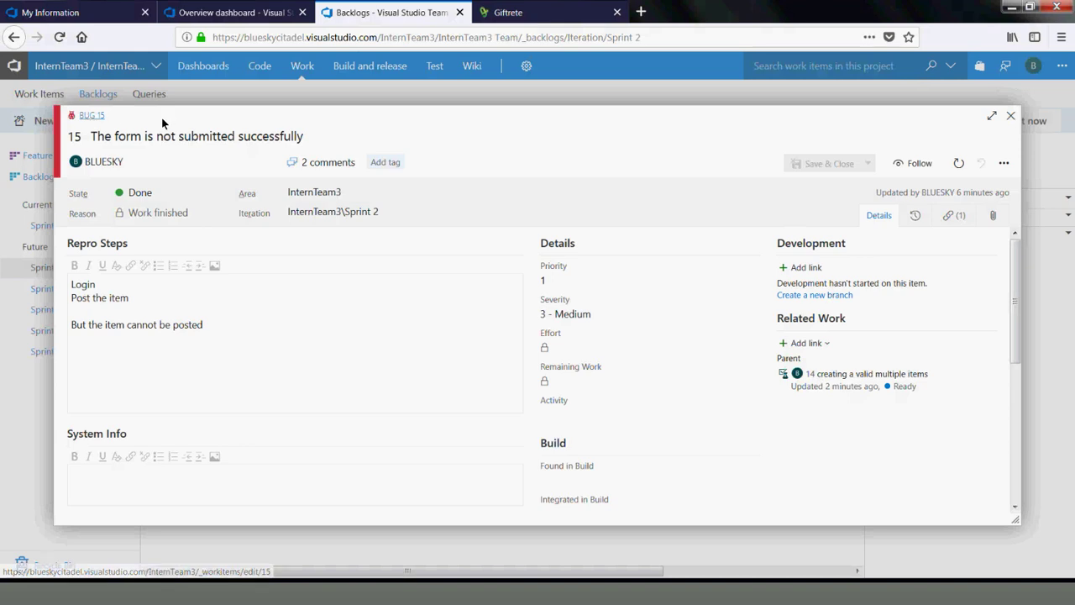
{"action": "left_click", "coordinate": [1011, 116]}
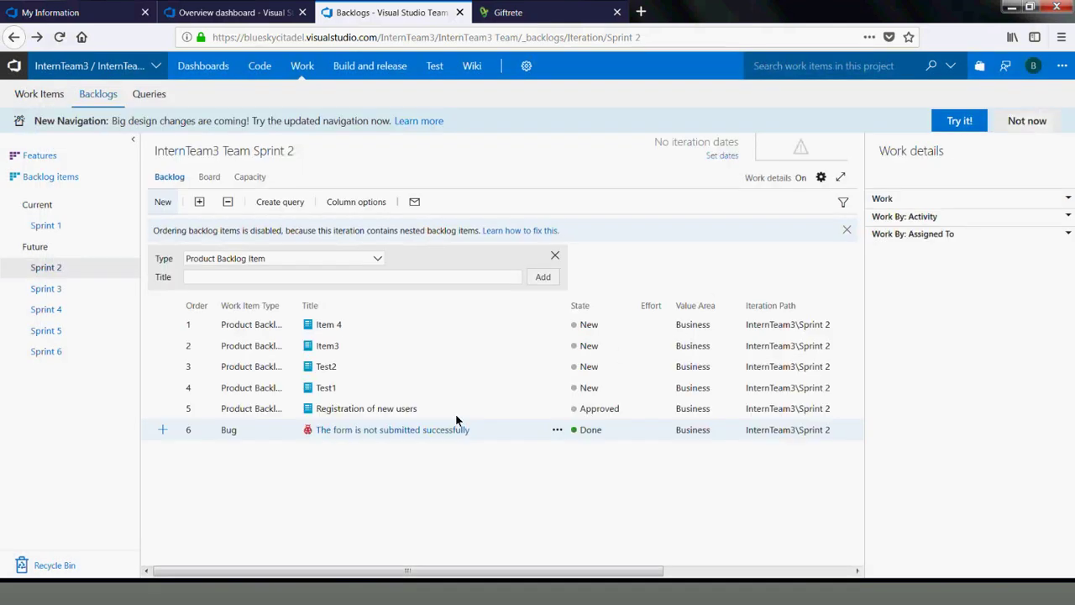
{"action": "left_click", "coordinate": [352, 436]}
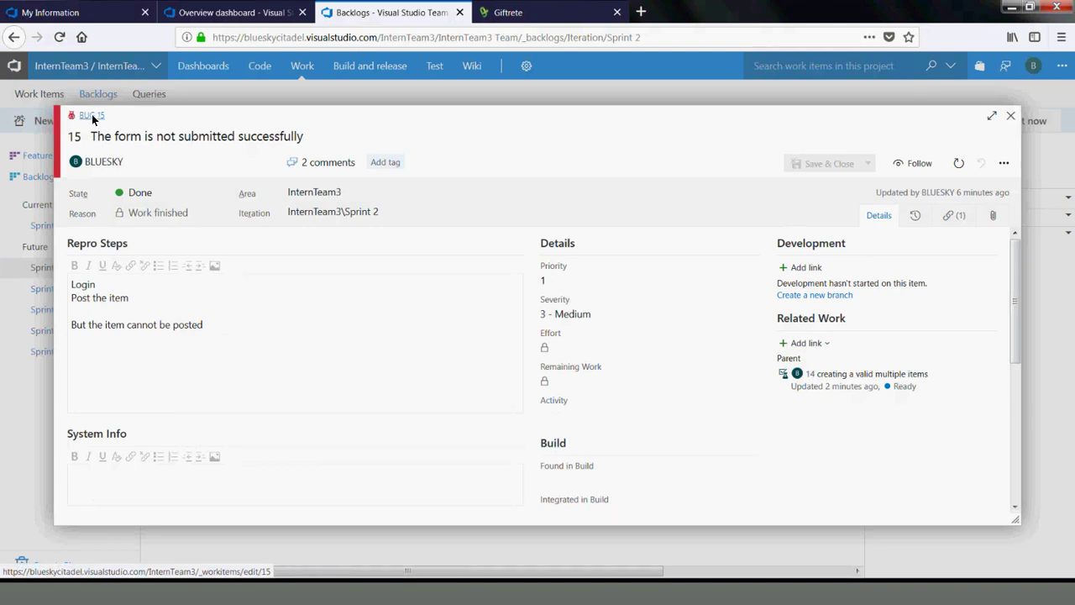
{"action": "left_click", "coordinate": [93, 118]}
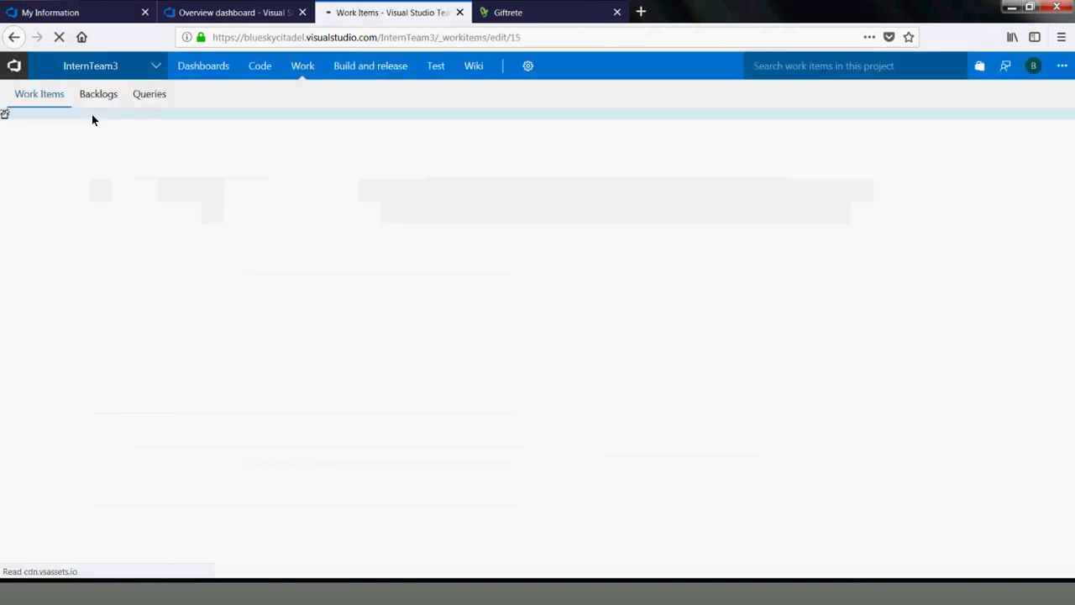
Check Bug 15's web address, then list recent projects and teams from the InternTeam3 dropdown
{"action": "left_click", "coordinate": [383, 43]}
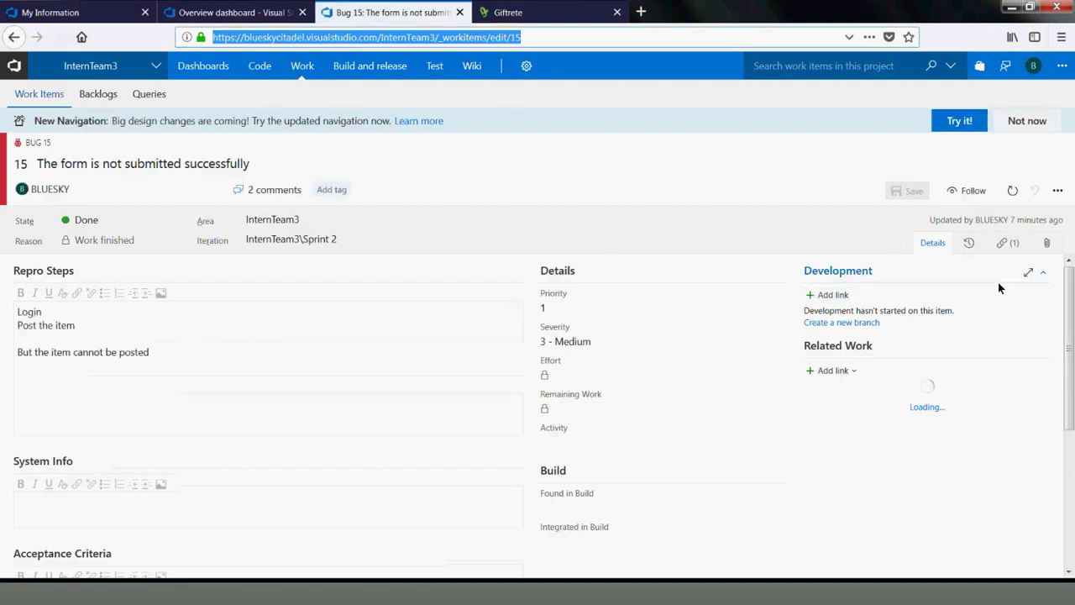
{"action": "left_click", "coordinate": [980, 292]}
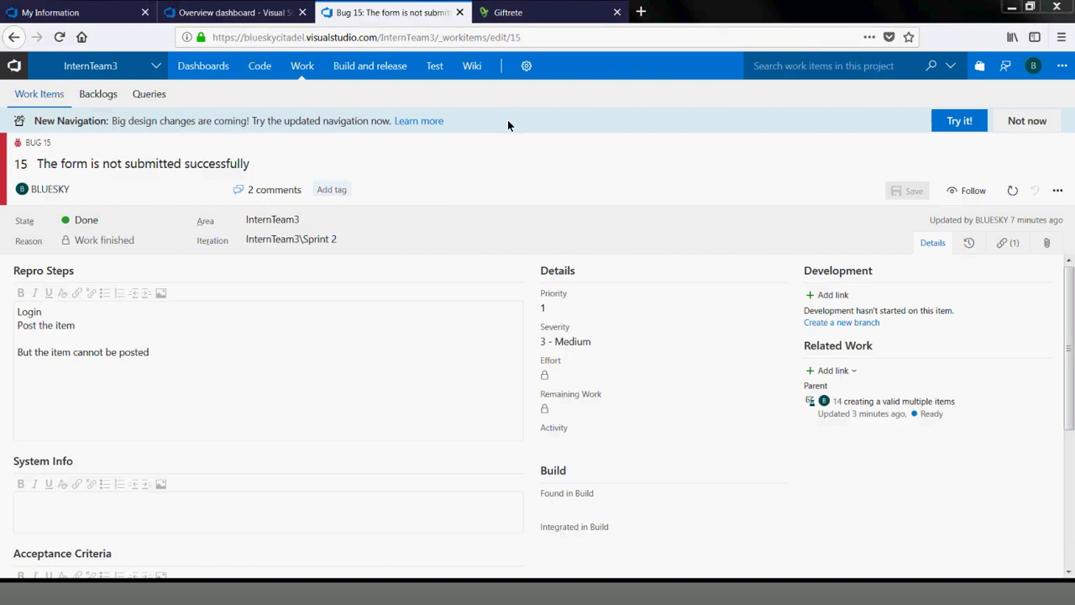
{"action": "left_click", "coordinate": [105, 67]}
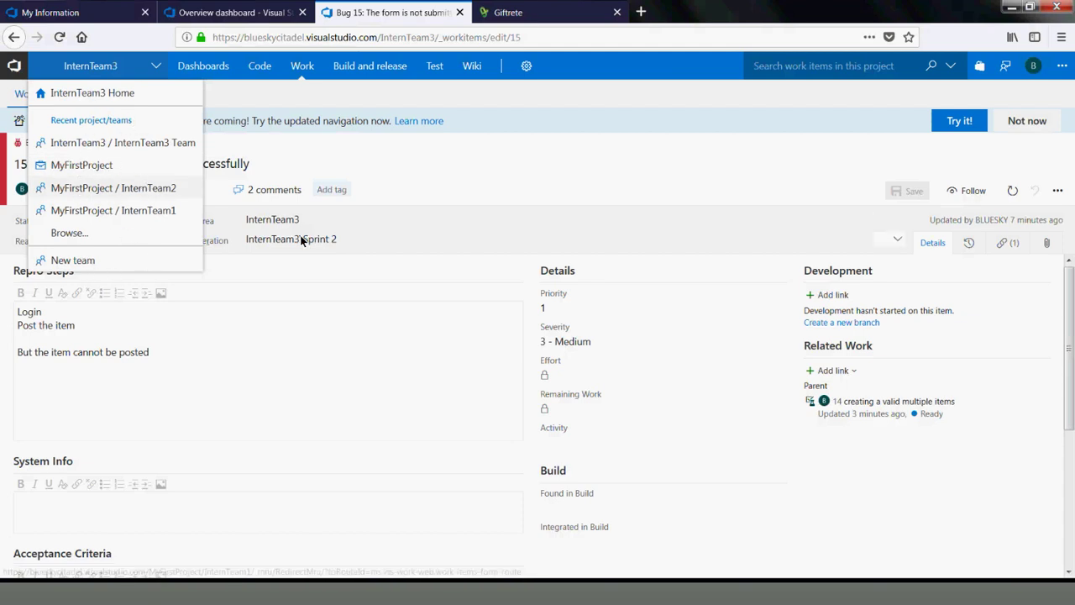
Dismiss the project list and bring up the Code menu to reach the repository Files
{"action": "left_click", "coordinate": [290, 162]}
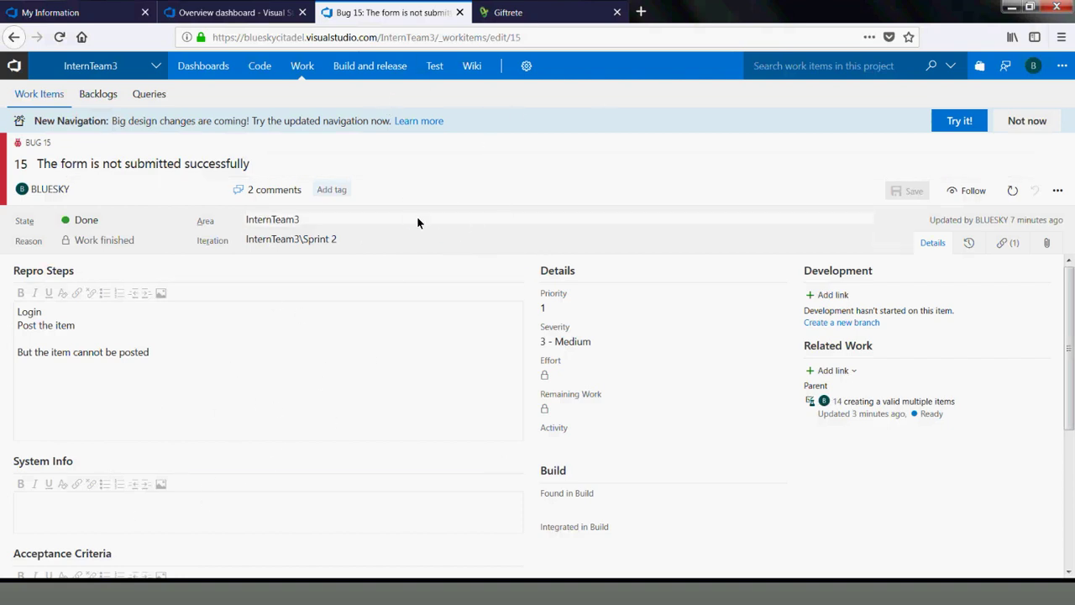
{"action": "left_click", "coordinate": [261, 70]}
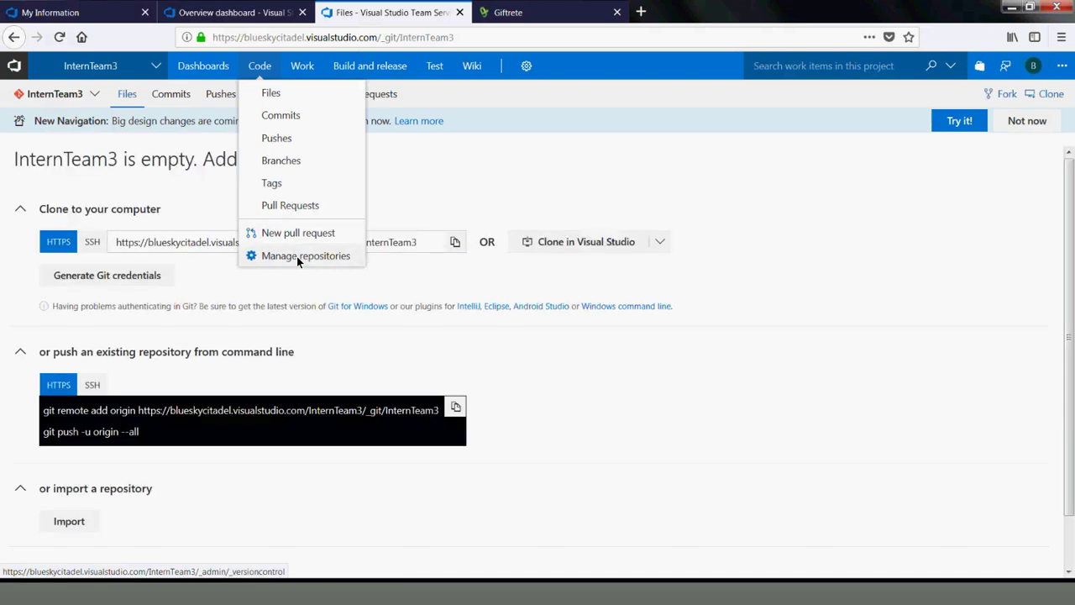
Manage repositories and switch the settings to InternTeam3 / InternTeam3 Team for Git security
{"action": "left_click", "coordinate": [296, 256]}
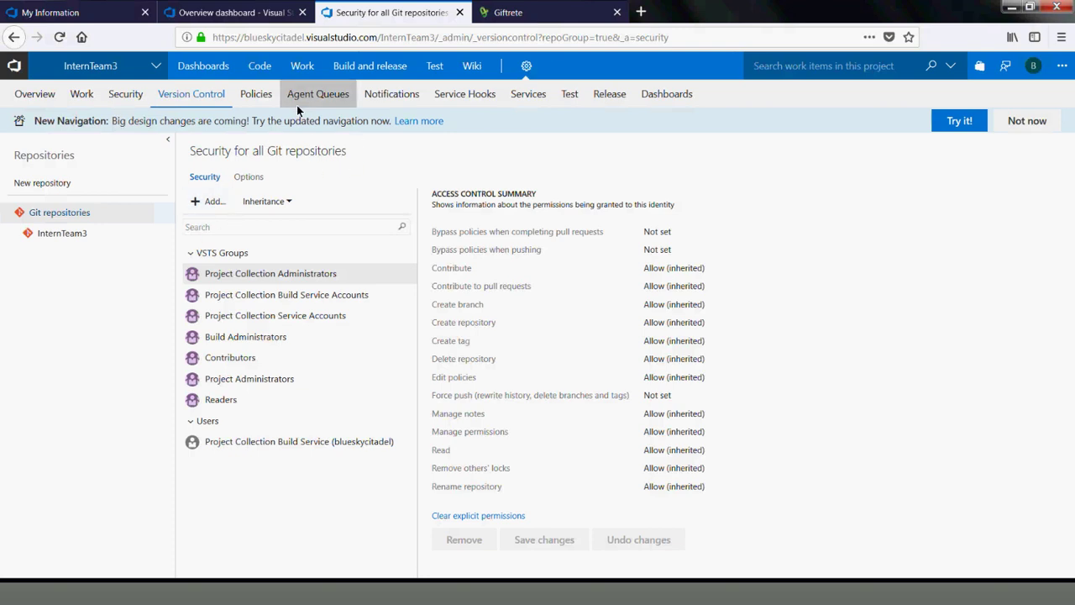
{"action": "mouse_move", "coordinate": [269, 74]}
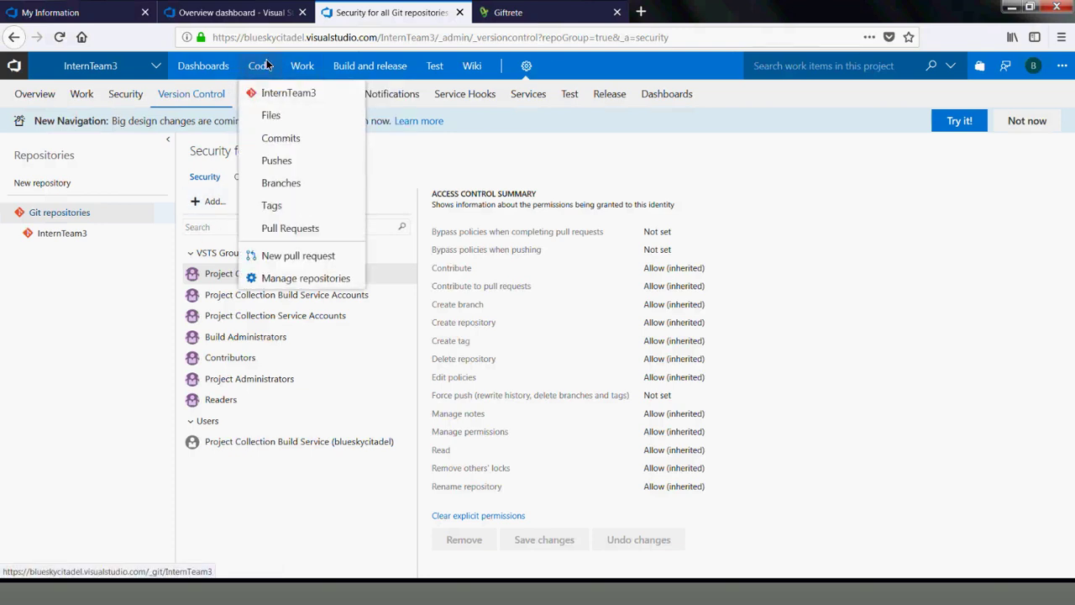
{"action": "left_click", "coordinate": [110, 59]}
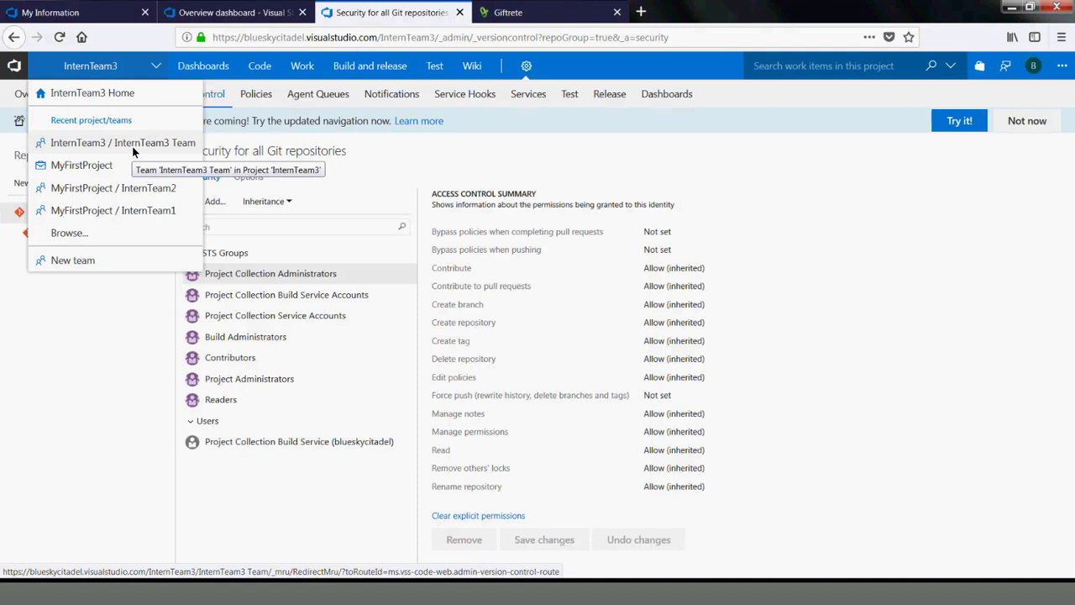
{"action": "left_click", "coordinate": [132, 150]}
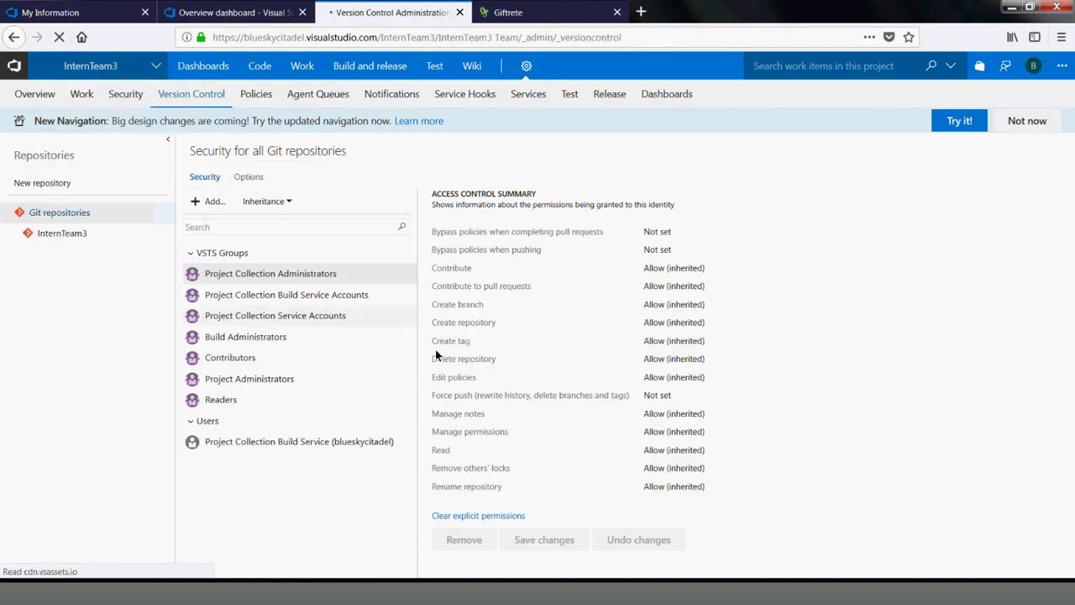